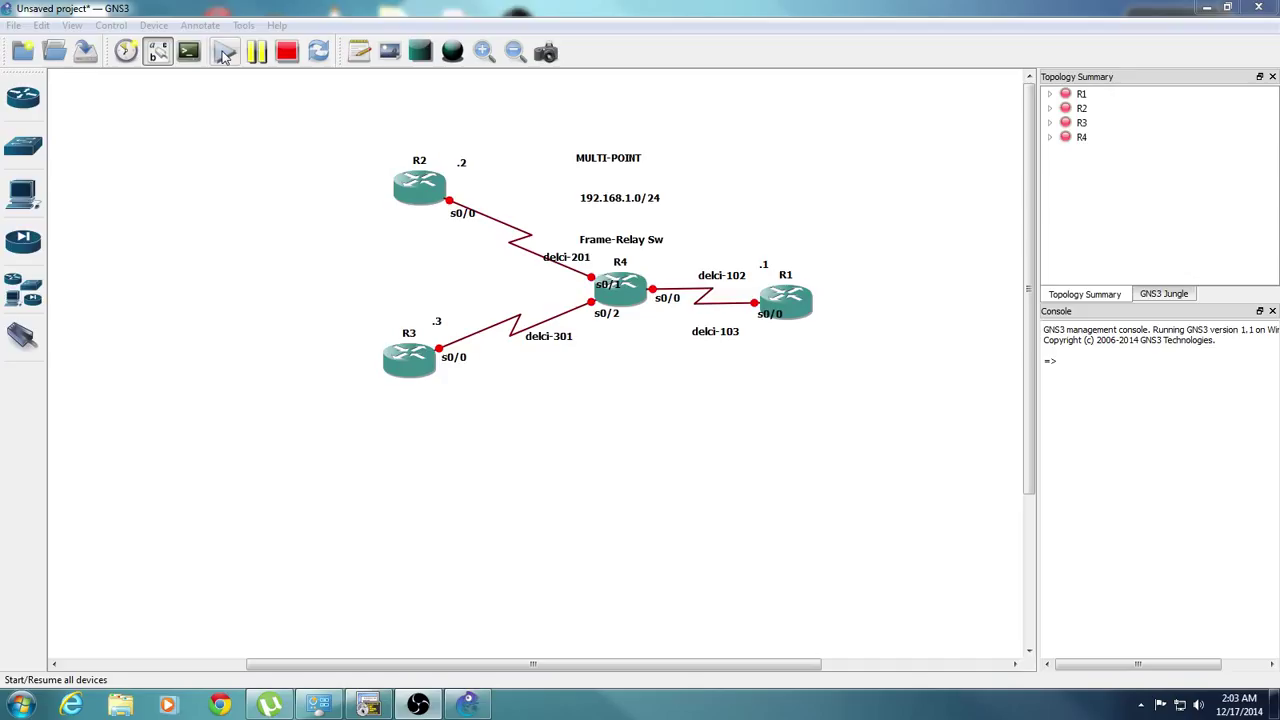
Step: Start all the lab's routers from the toolbar and let them boot
{"action": "left_click", "coordinate": [225, 52]}
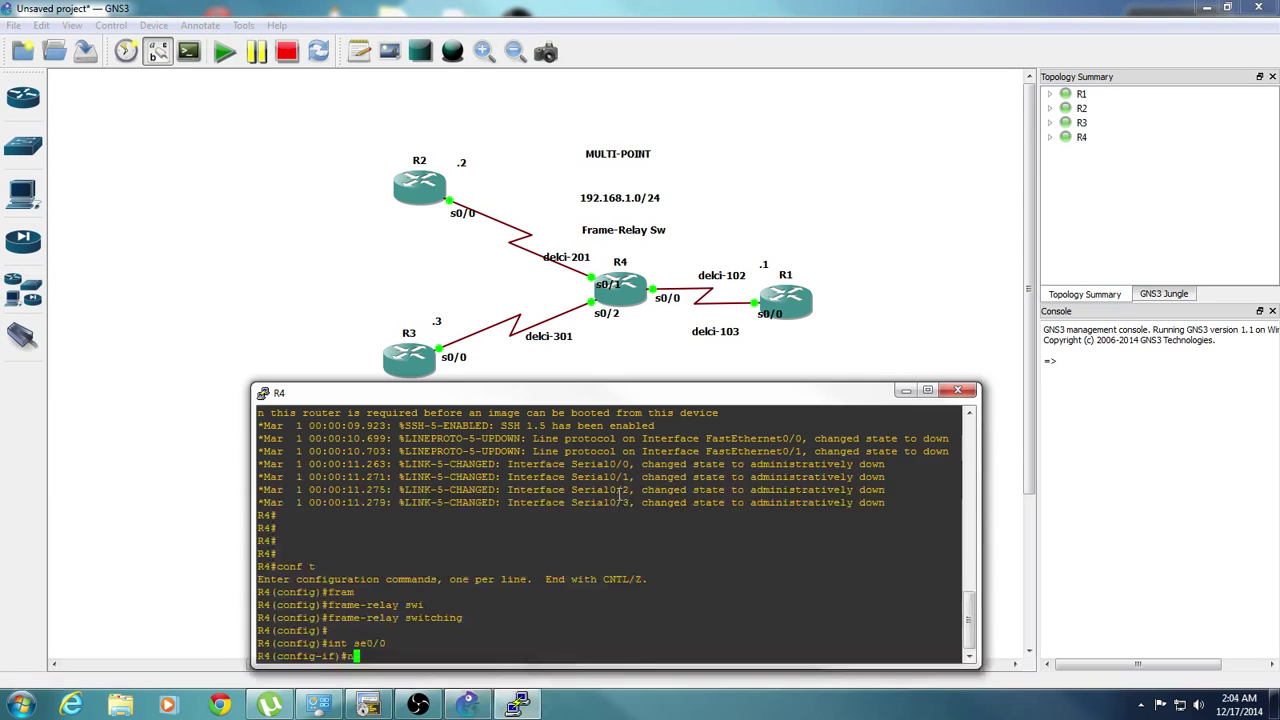
Step: Remove R4 serial 0/0's IP address and set its encapsulation to Frame Relay
{"action": "type", "text": "ip add"}
{"action": "key", "text": "Return"}
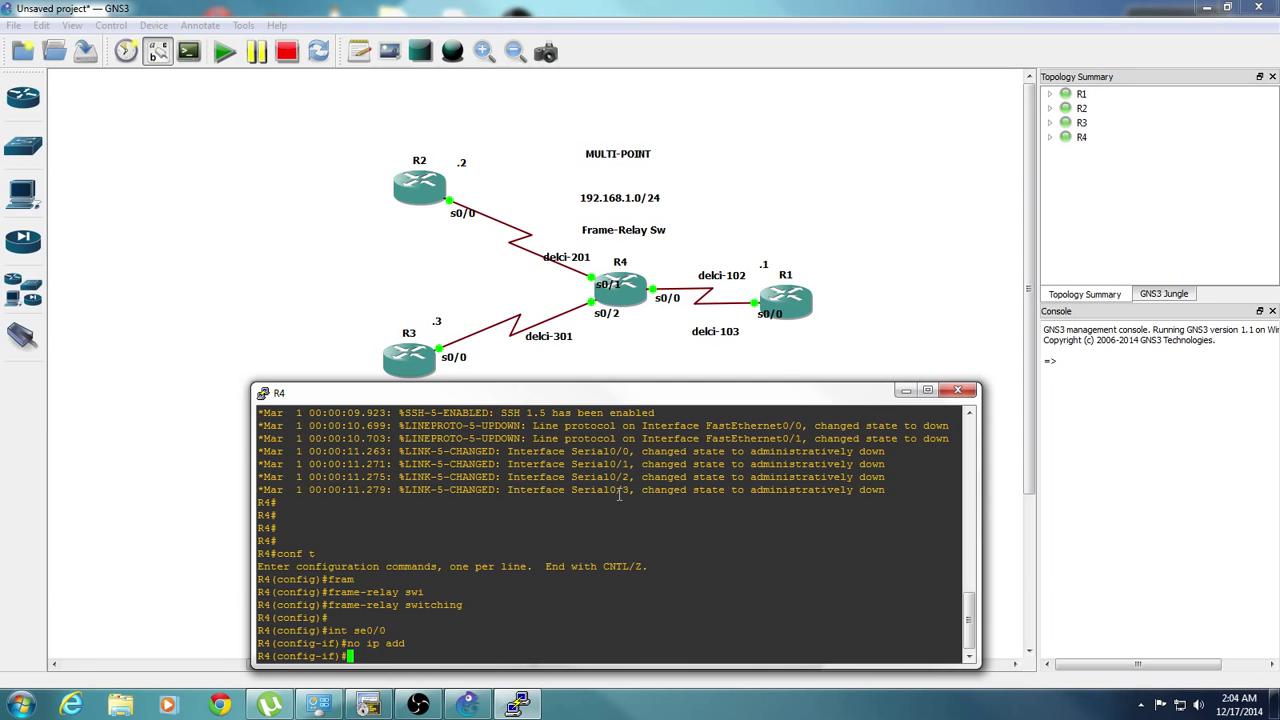
{"action": "type", "text": "fr"}
{"action": "key", "text": "Return"}
{"action": "type", "text": "fras"}
{"action": "key", "text": "BackSpace"}
{"action": "key", "text": "BackSpace"}
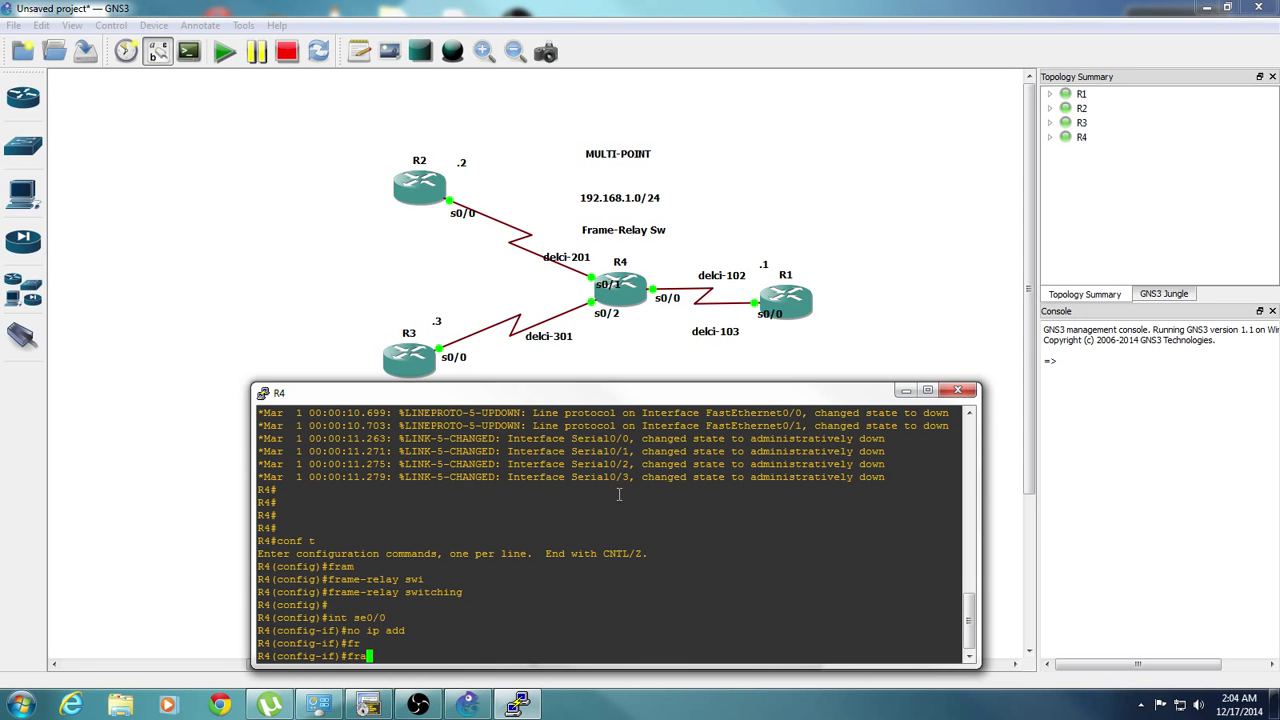
{"action": "type", "text": "m"}
{"action": "key", "text": "Tab"}
{"action": "type", "text": "en"}
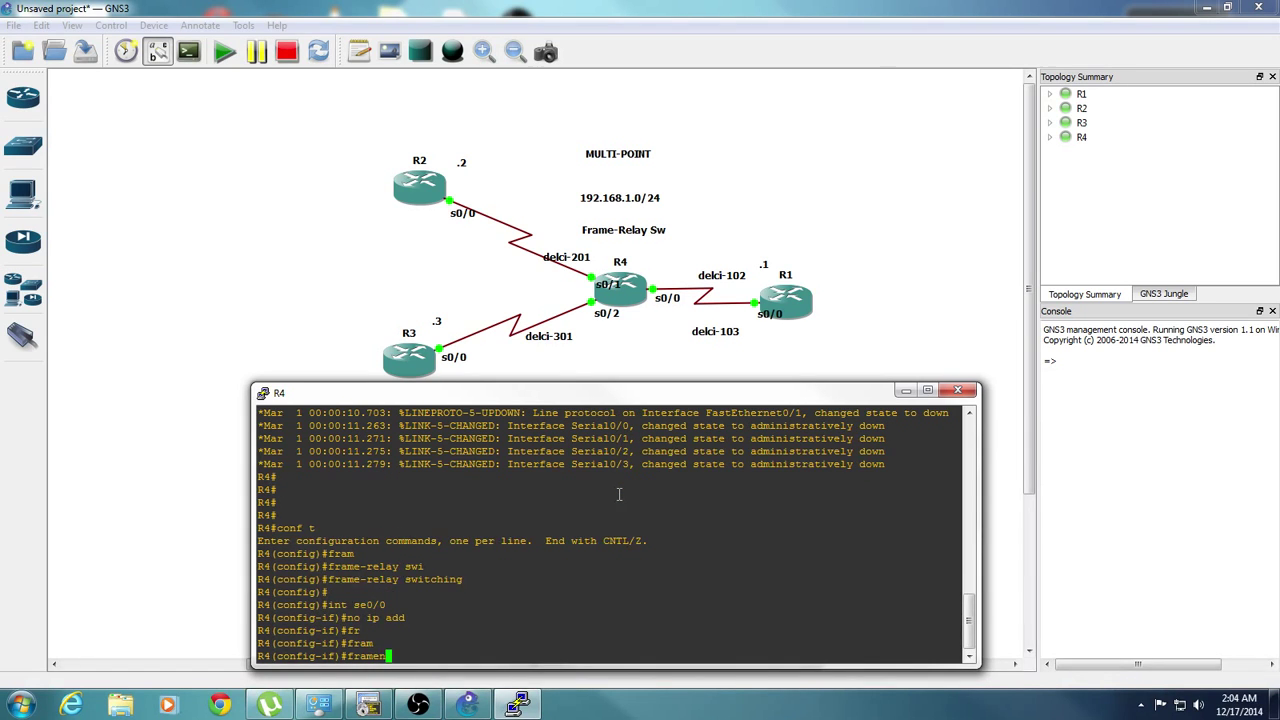
{"action": "key", "text": "BackSpace"}
{"action": "key", "text": "BackSpace"}
{"action": "key", "text": "Tab"}
{"action": "key", "text": "Tab"}
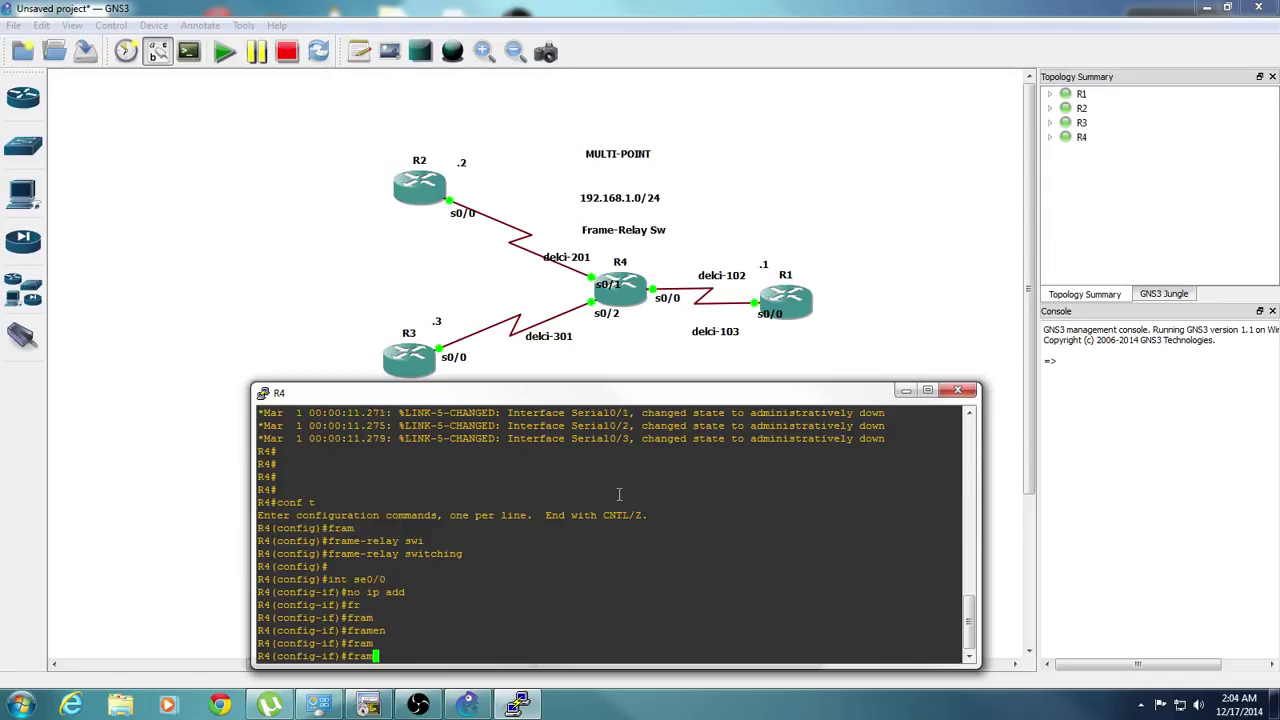
{"action": "key", "text": "Tab"}
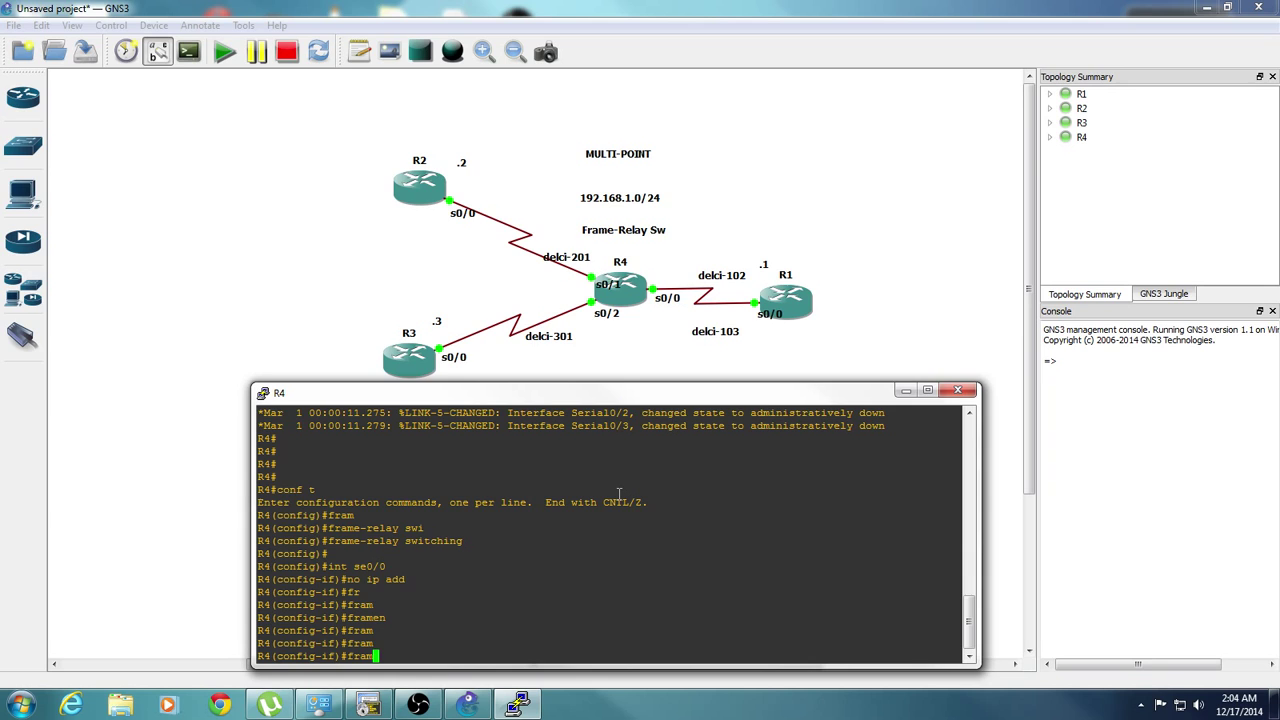
{"action": "key", "text": "BackSpace"}
{"action": "key", "text": "Tab"}
{"action": "type", "text": "s"}
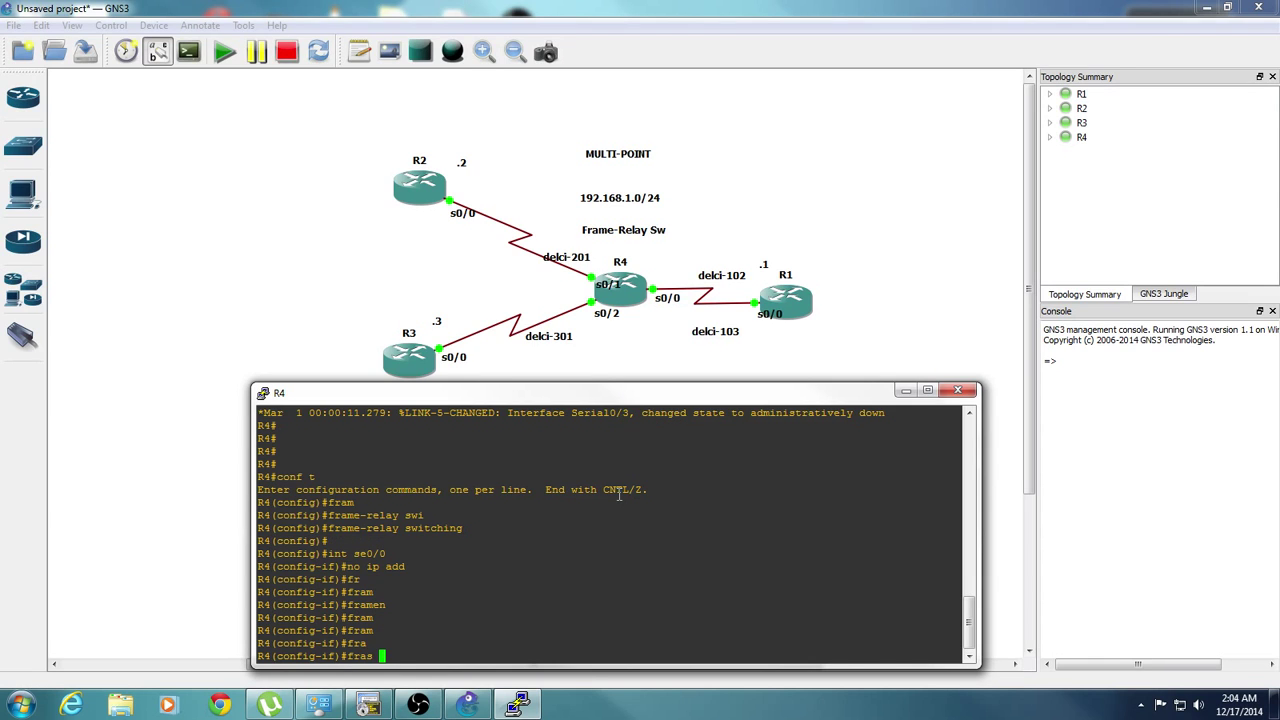
{"action": "key", "text": "BackSpace"}
{"action": "key", "text": "BackSpace"}
{"action": "key", "text": "BackSpace"}
{"action": "key", "text": "BackSpace"}
{"action": "key", "text": "BackSpace"}
{"action": "type", "text": "en"}
{"action": "key", "text": "Tab"}
{"action": "type", "text": "fr"}
{"action": "key", "text": "Tab"}
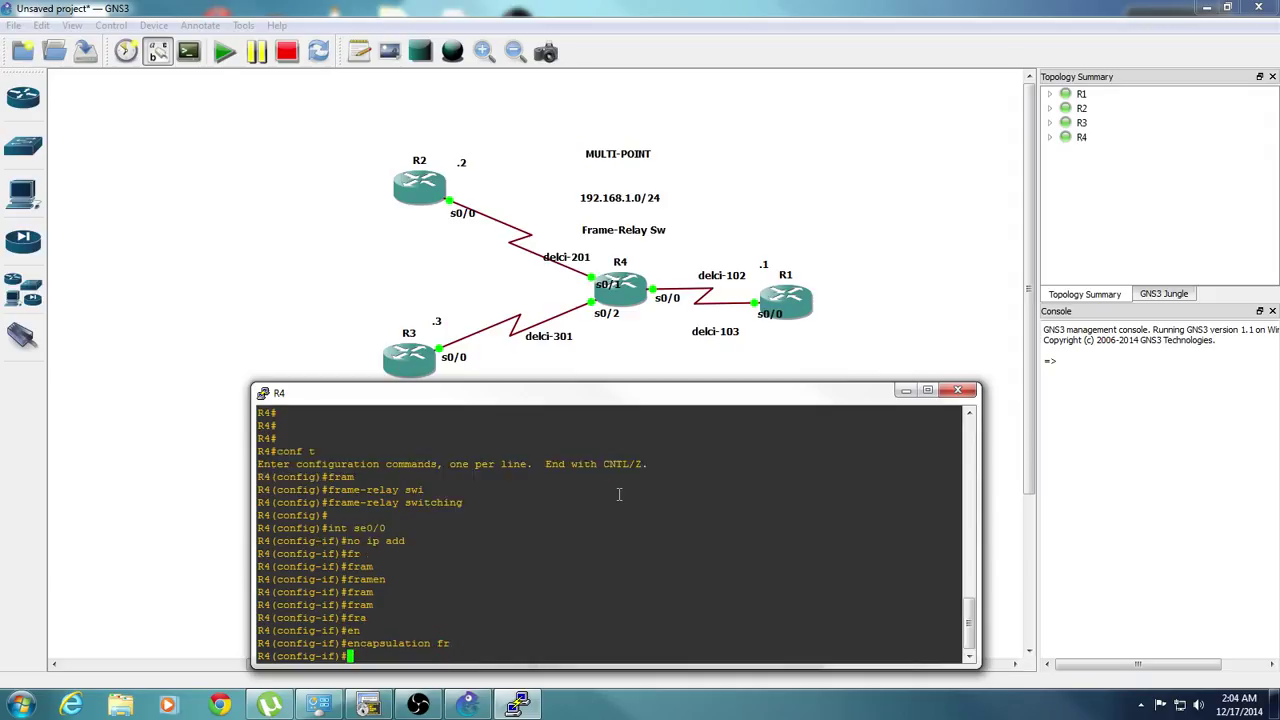
{"action": "key", "text": "Return"}
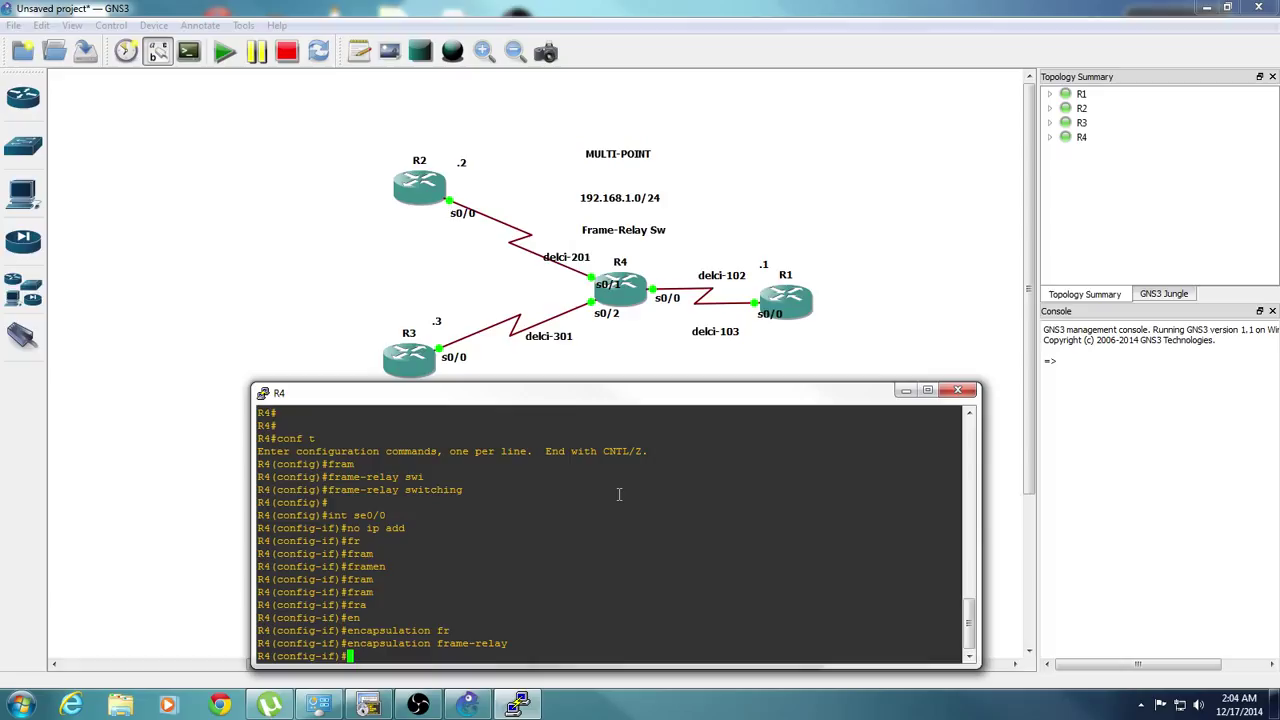
Step: Set serial 0/0's clock rate to 64000 and make it a Frame Relay DCE
{"action": "type", "text": "clo"}
{"action": "key", "text": "Tab"}
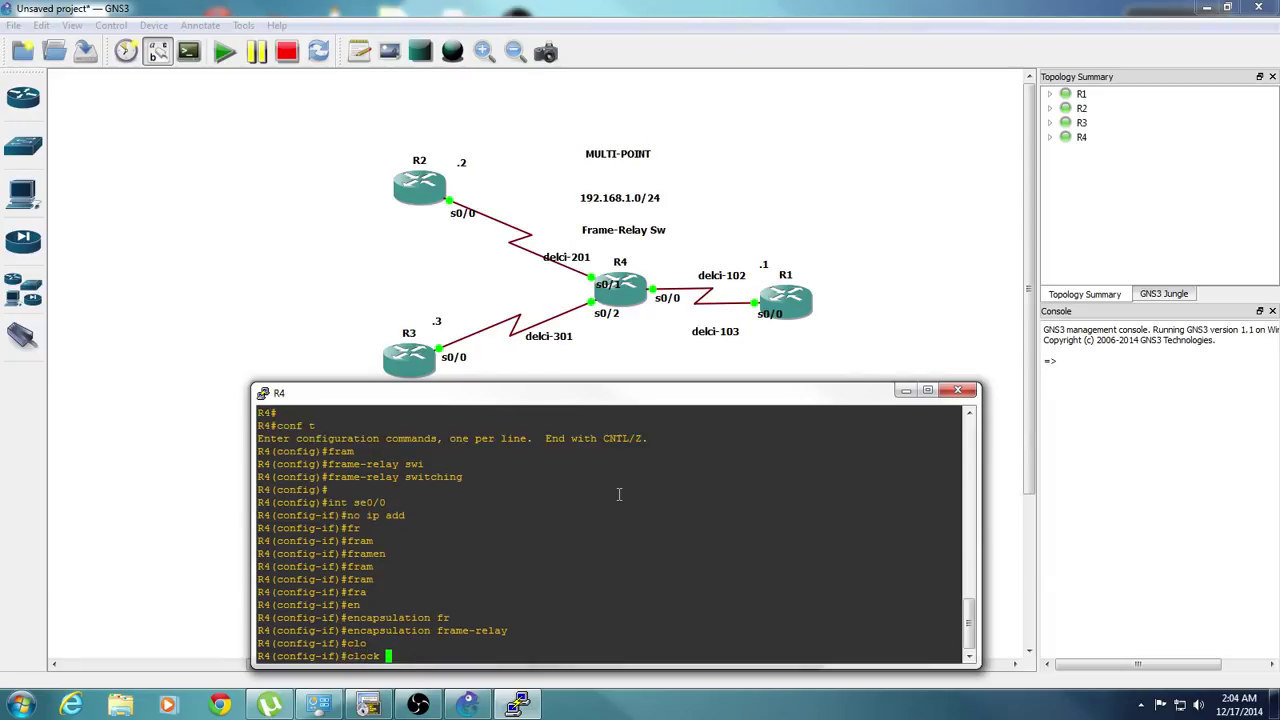
{"action": "type", "text": "r"}
{"action": "key", "text": "Tab"}
{"action": "type", "text": "64000"}
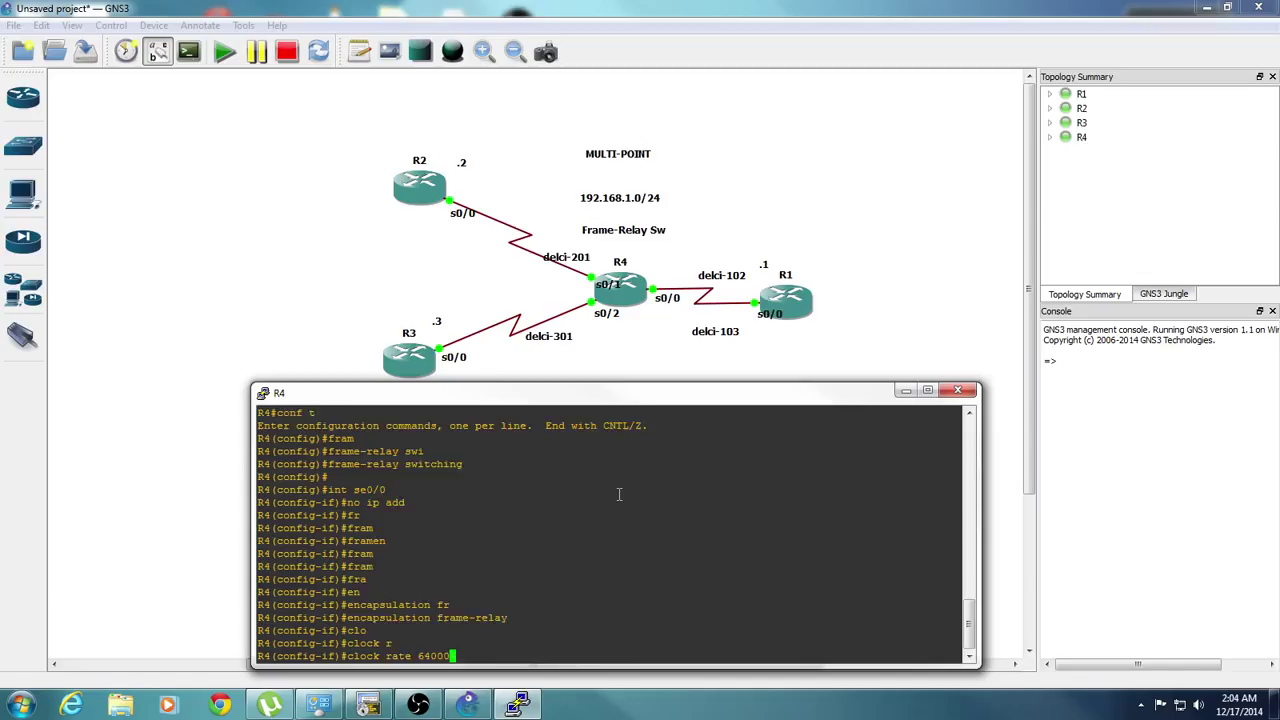
{"action": "key", "text": "Return"}
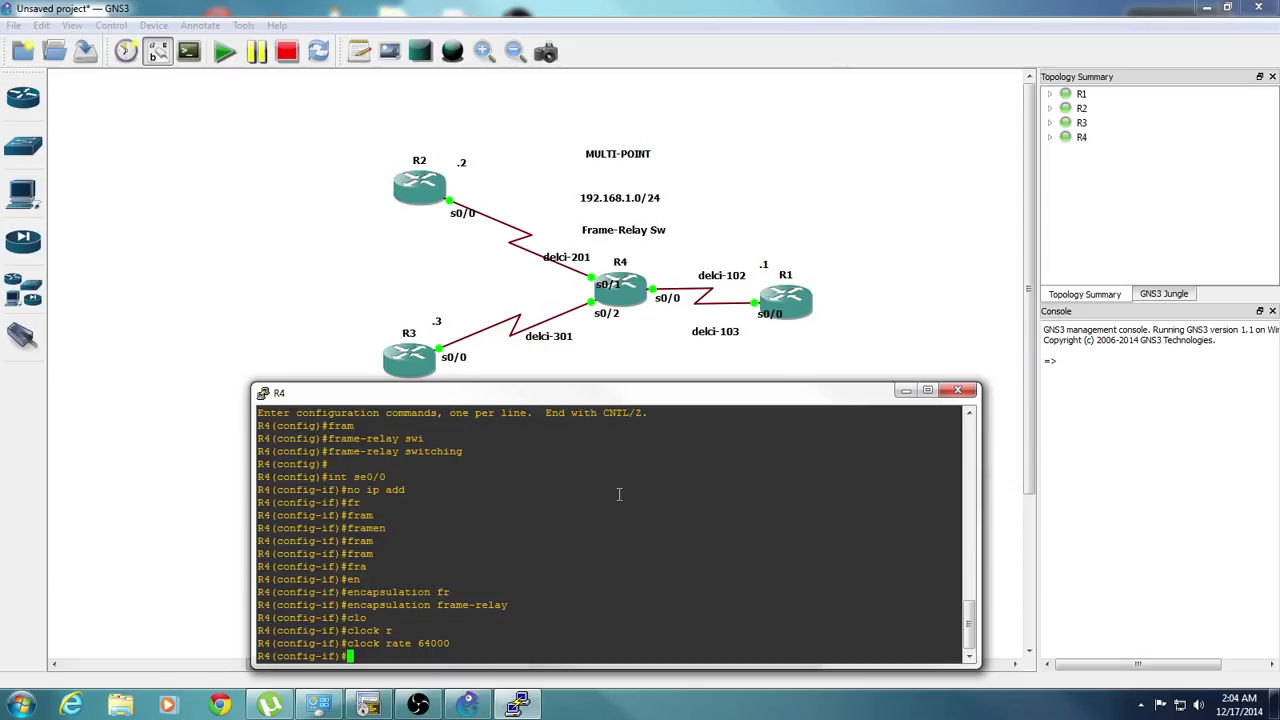
{"action": "type", "text": "fram"}
{"action": "key", "text": "Tab"}
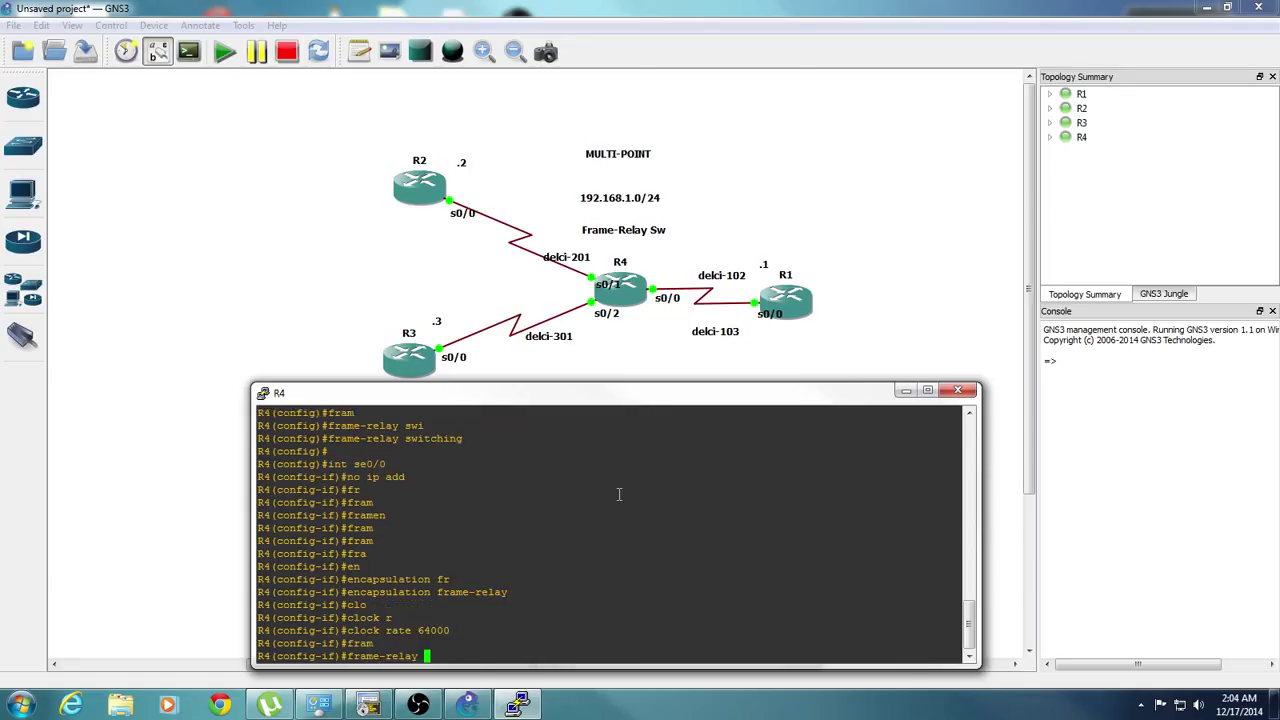
{"action": "type", "text": "intf"}
{"action": "key", "text": "Tab"}
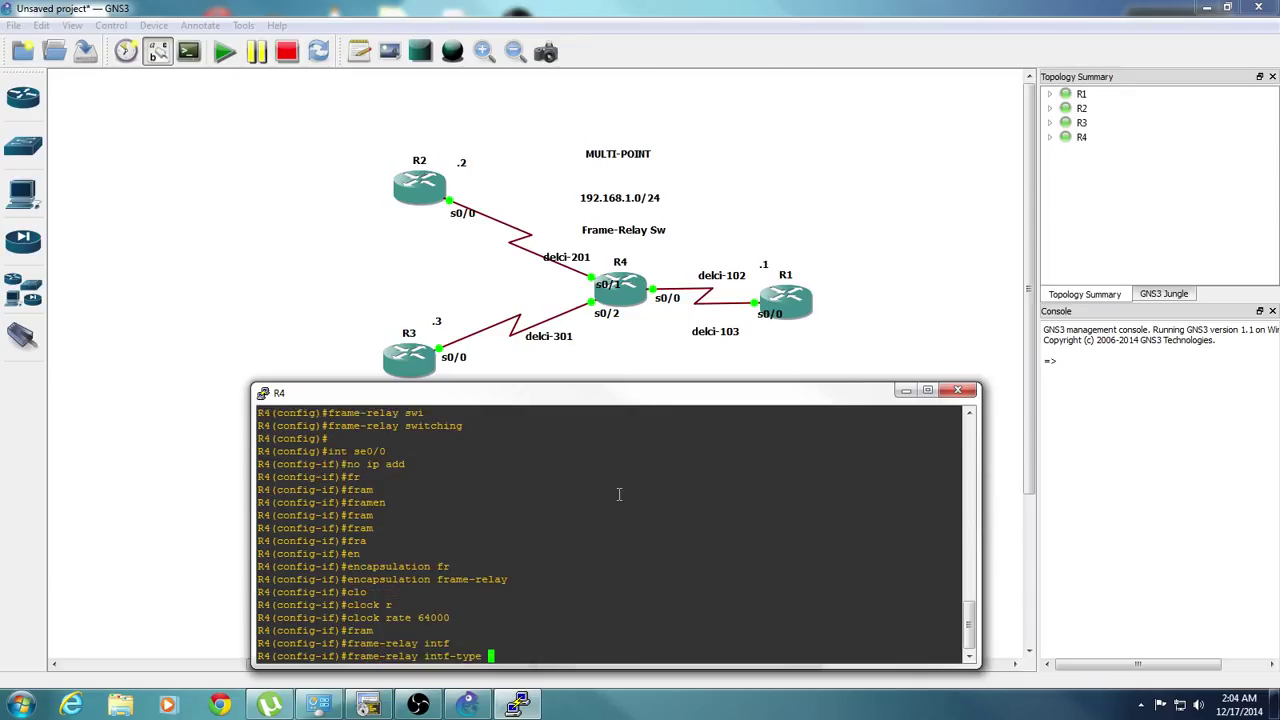
{"action": "type", "text": "dce"}
{"action": "key", "text": "Return"}
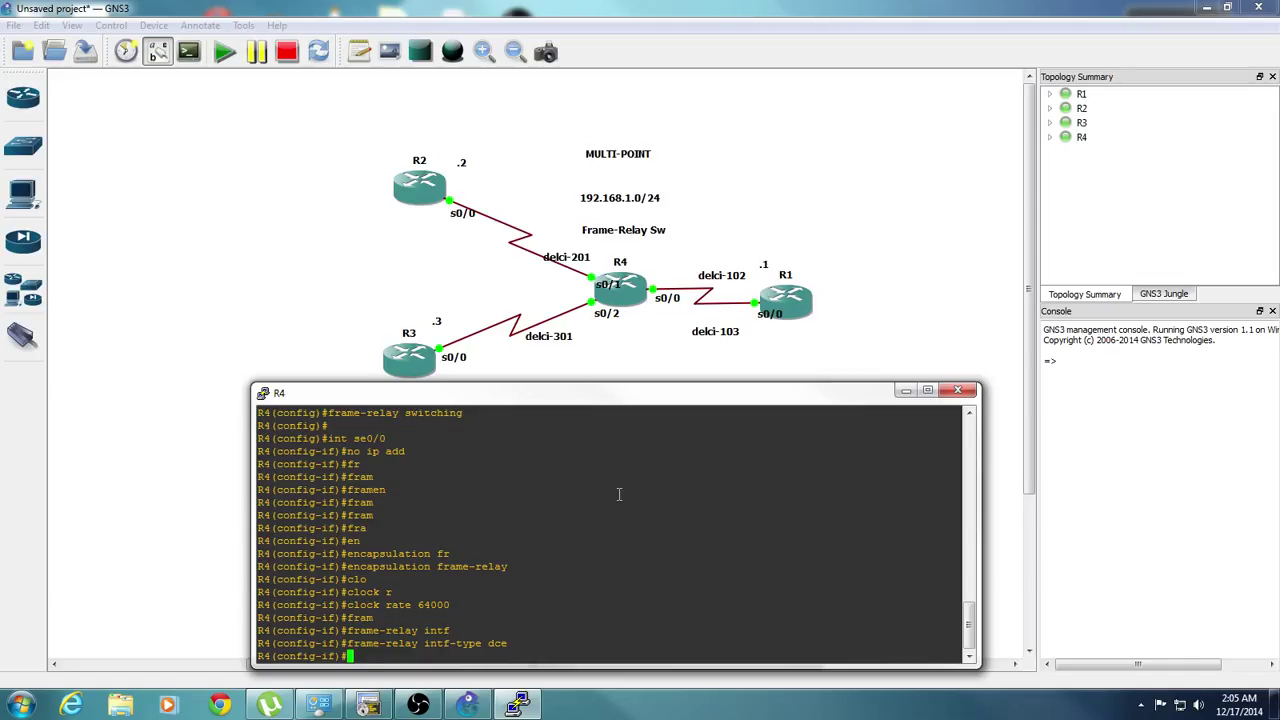
Step: Add a frame-relay route switching DLCI 102 to se0/1 DLCI 201
{"action": "type", "text": "fr"}
{"action": "key", "text": "Return"}
{"action": "type", "text": "fra"}
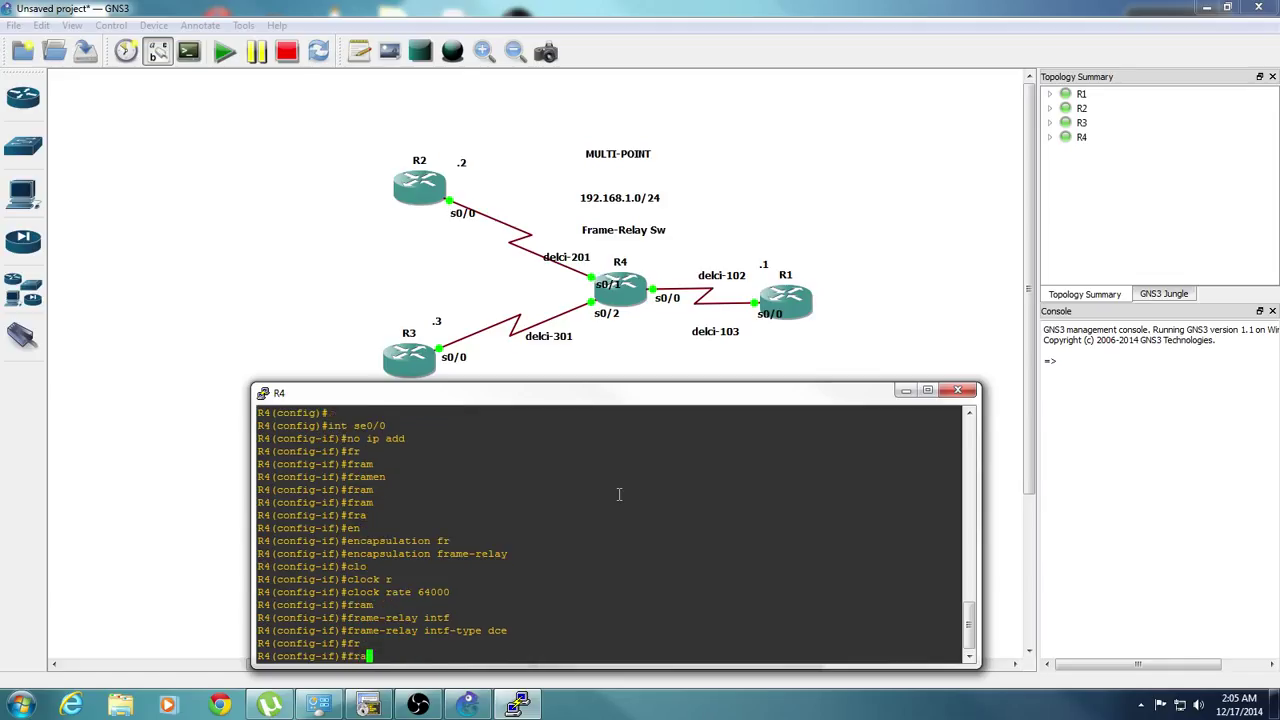
{"action": "type", "text": "m"}
{"action": "key", "text": "Tab"}
{"action": "type", "text": "ro"}
{"action": "key", "text": "Tab"}
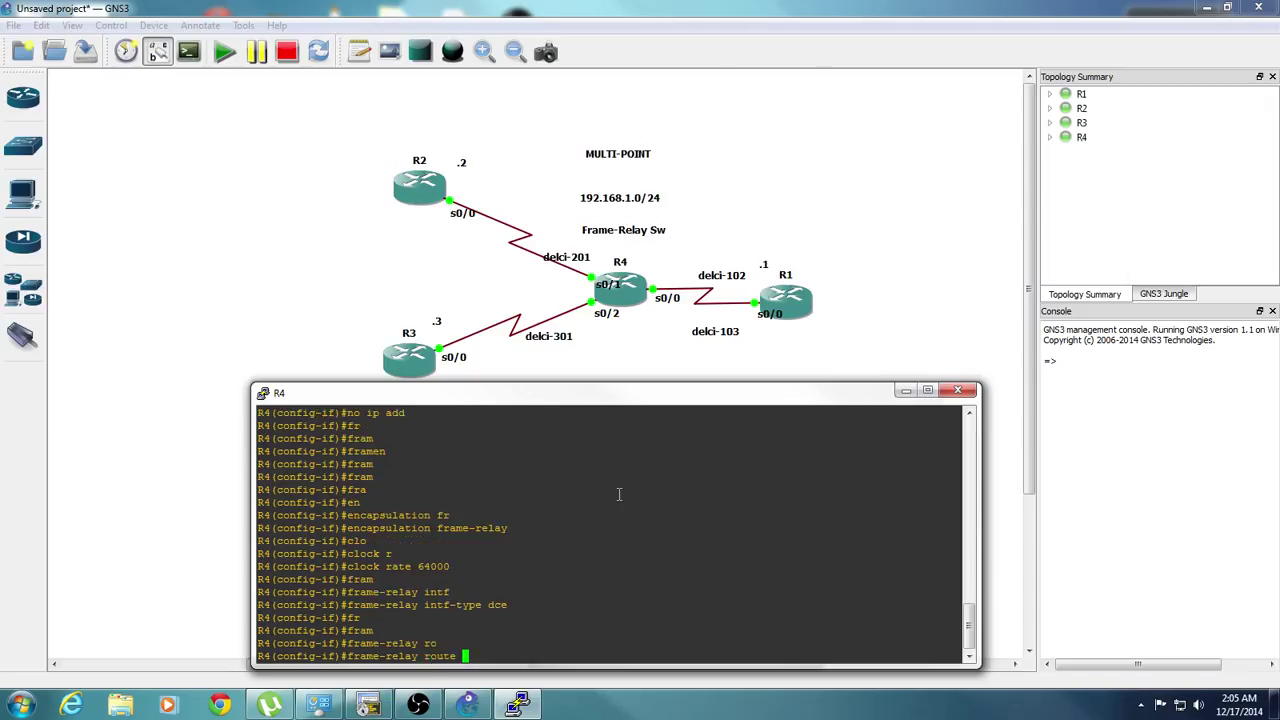
{"action": "type", "text": "102 in"}
{"action": "key", "text": "Tab"}
{"action": "type", "text": "se0/"}
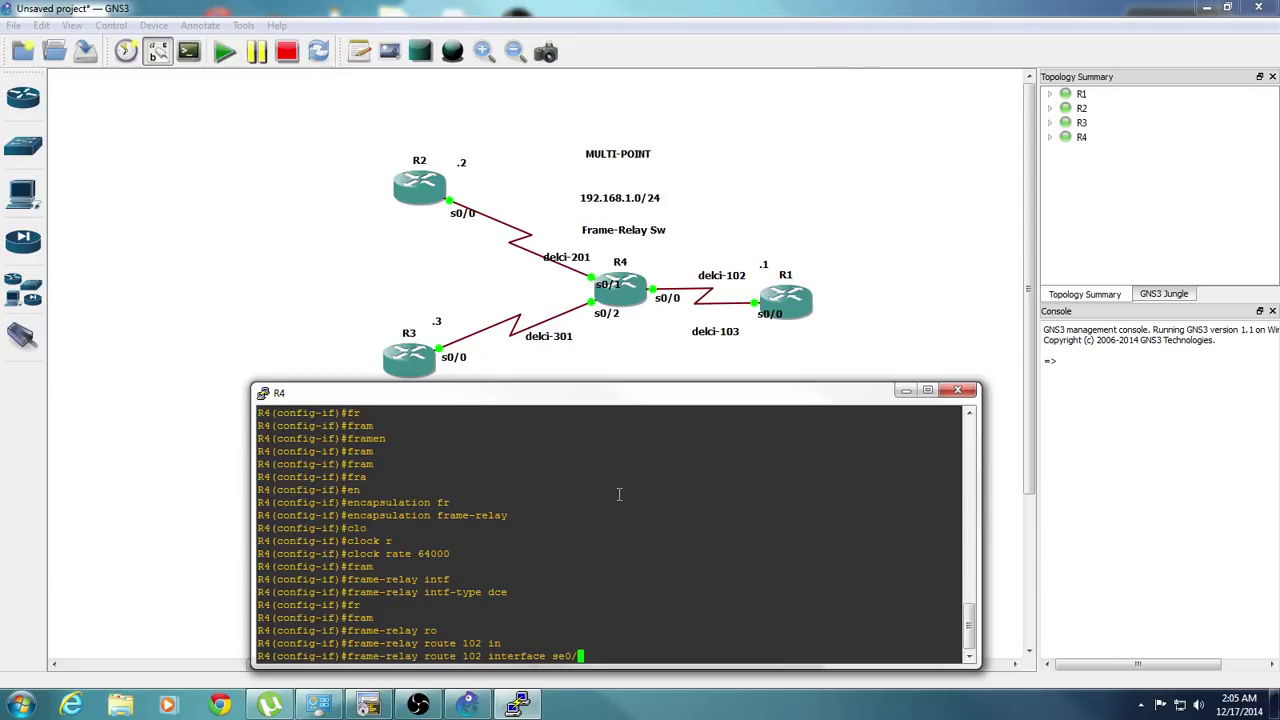
{"action": "type", "text": "1 201"}
{"action": "key", "text": "Return"}
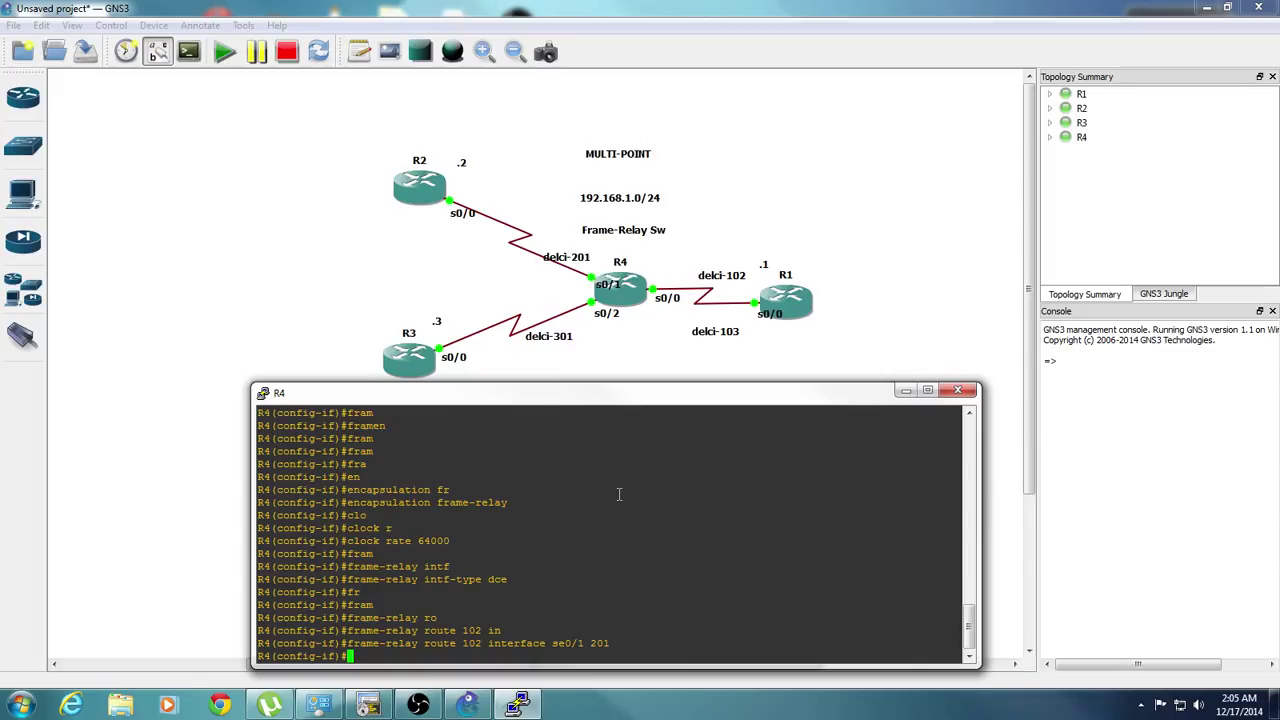
Step: Add a frame-relay route switching DLCI 103 to se0/2 DLCI 301
{"action": "key", "text": "Up"}
{"action": "key", "text": "Left"}
{"action": "key", "text": "Left"}
{"action": "key", "text": "Left"}
{"action": "key", "text": "Left"}
{"action": "key", "text": "Left"}
{"action": "key", "text": "Left"}
{"action": "key", "text": "Left"}
{"action": "key", "text": "Left"}
{"action": "key", "text": "Left"}
{"action": "key", "text": "Left"}
{"action": "key", "text": "Left"}
{"action": "key", "text": "Left"}
{"action": "key", "text": "Left"}
{"action": "key", "text": "Left"}
{"action": "key", "text": "Left"}
{"action": "key", "text": "Left"}
{"action": "key", "text": "Left"}
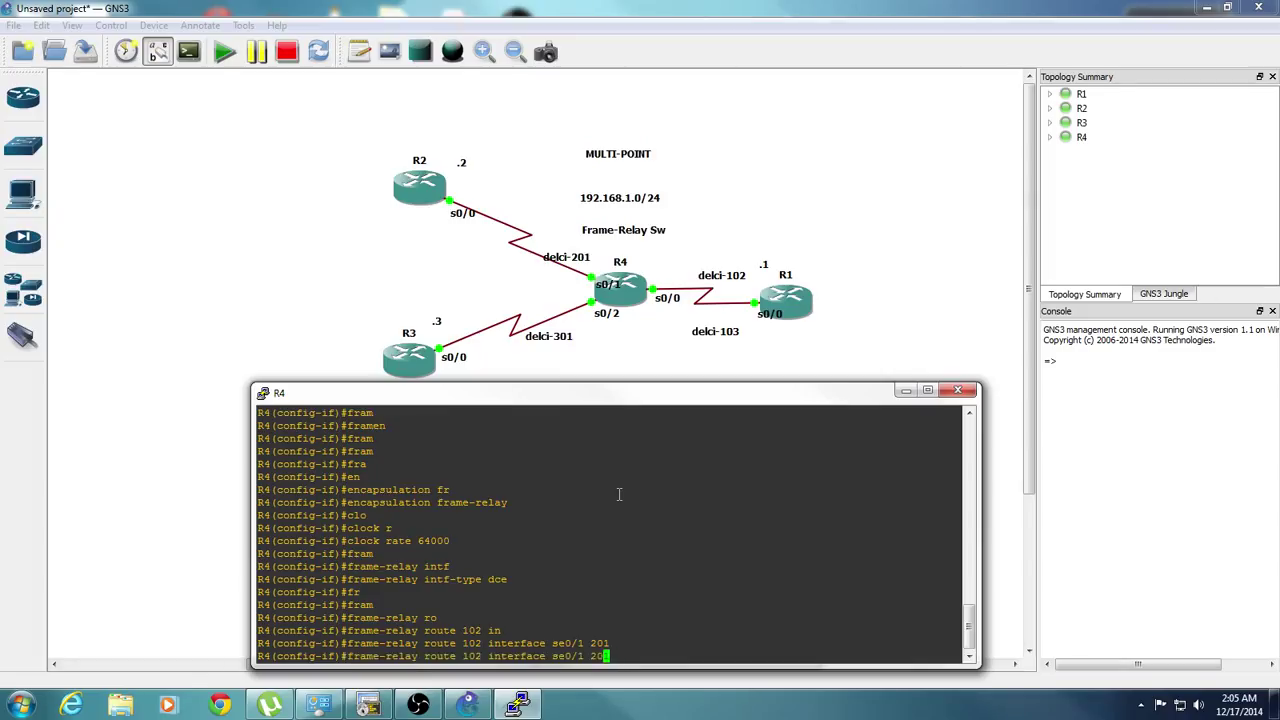
{"action": "key", "text": "Left"}
{"action": "key", "text": "Left"}
{"action": "key", "text": "Left"}
{"action": "key", "text": "BackSpace"}
{"action": "type", "text": "3"}
{"action": "key", "text": "Right"}
{"action": "key", "text": "Right"}
{"action": "key", "text": "Right"}
{"action": "key", "text": "Right"}
{"action": "key", "text": "Right"}
{"action": "key", "text": "Right"}
{"action": "key", "text": "Right"}
{"action": "key", "text": "Right"}
{"action": "key", "text": "Right"}
{"action": "key", "text": "Right"}
{"action": "key", "text": "Right"}
{"action": "key", "text": "Right"}
{"action": "key", "text": "Right"}
{"action": "key", "text": "Right"}
{"action": "key", "text": "Right"}
{"action": "key", "text": "Right"}
{"action": "key", "text": "BackSpace"}
{"action": "type", "text": "2"}
{"action": "key", "text": "Right"}
{"action": "key", "text": "Delete"}
{"action": "type", "text": "3"}
{"action": "key", "text": "Return"}
Step: Bring serial 0/0 up with no shutdown and leave its interface configuration
{"action": "type", "text": "no shu"}
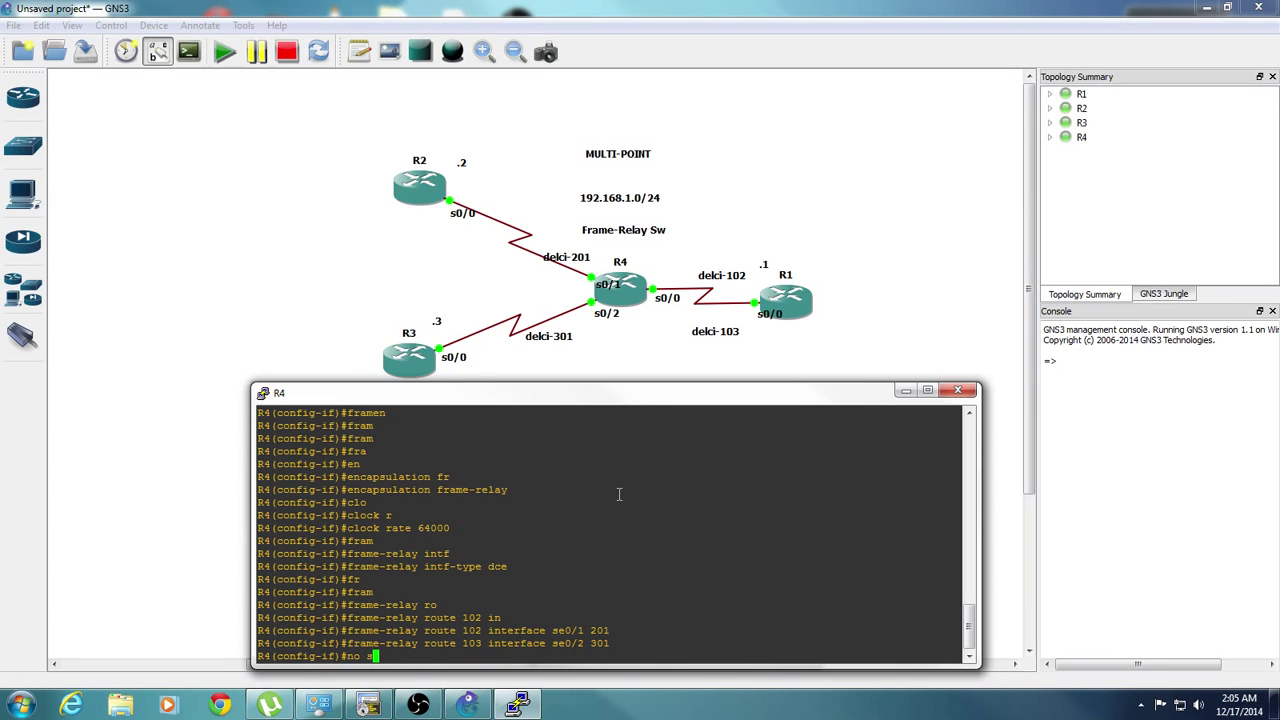
{"action": "key", "text": "Tab"}
{"action": "key", "text": "Return"}
{"action": "type", "text": "exi"}
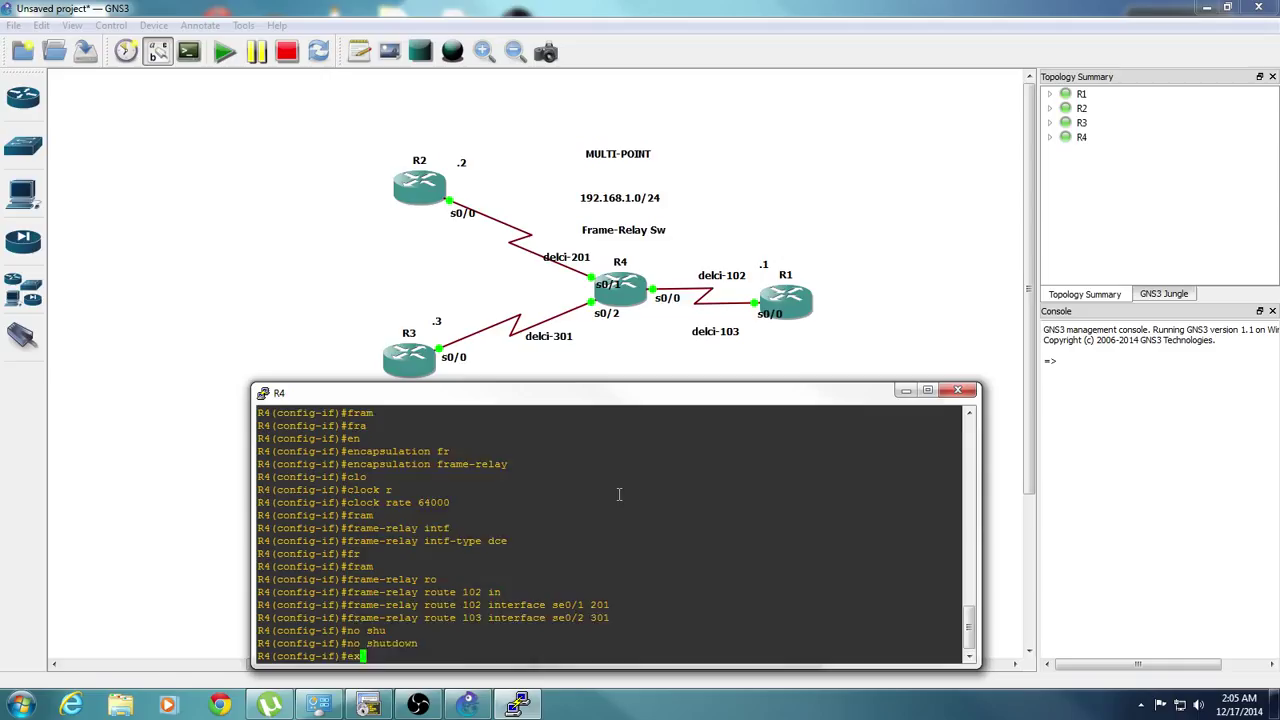
{"action": "key", "text": "Tab"}
{"action": "key", "text": "Return"}
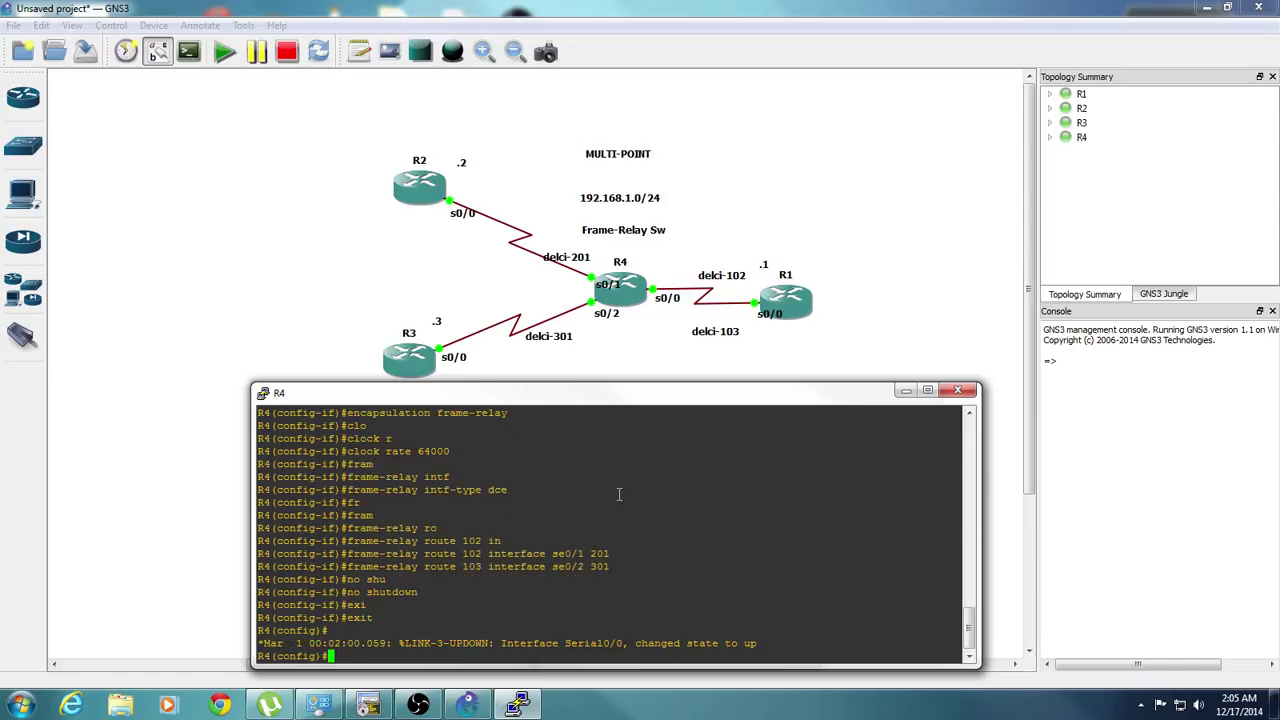
Step: On R4 serial 0/1, remove the IP address and set Frame Relay encapsulation
{"action": "key", "text": "Return"}
{"action": "key", "text": "Return"}
{"action": "type", "text": "int se"}
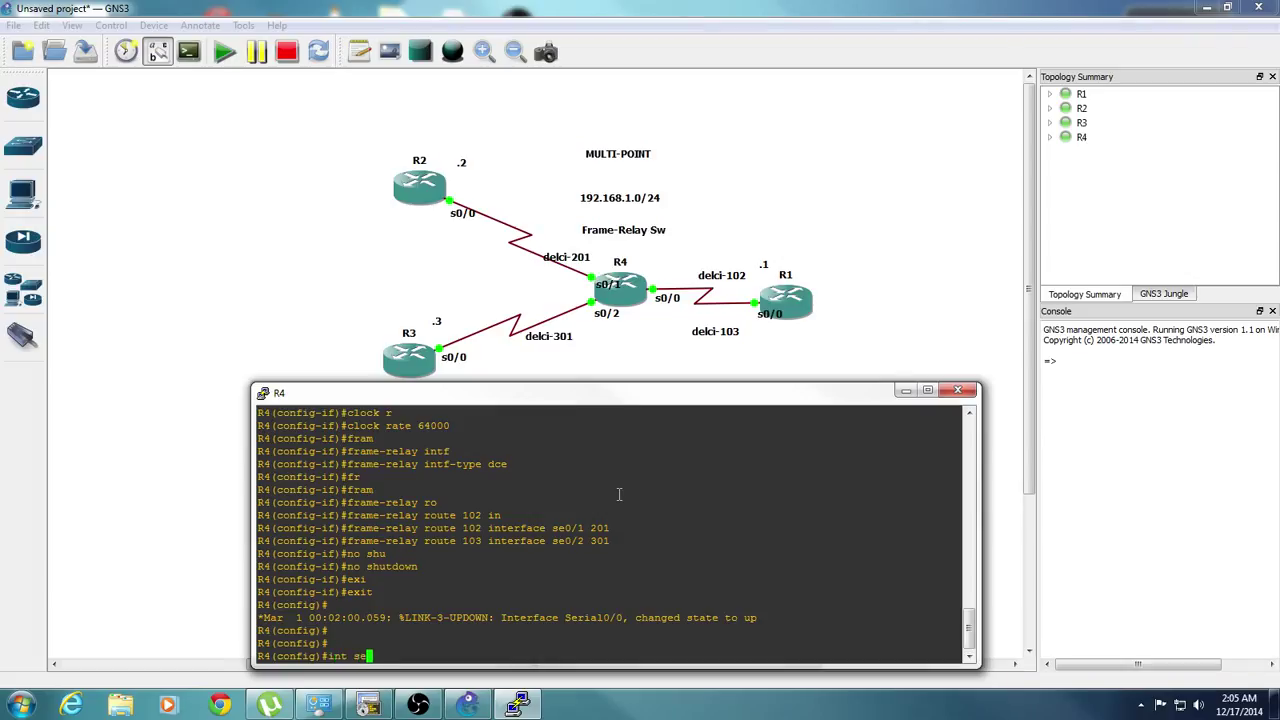
{"action": "type", "text": "0/1"}
{"action": "key", "text": "Return"}
{"action": "type", "text": "no i"}
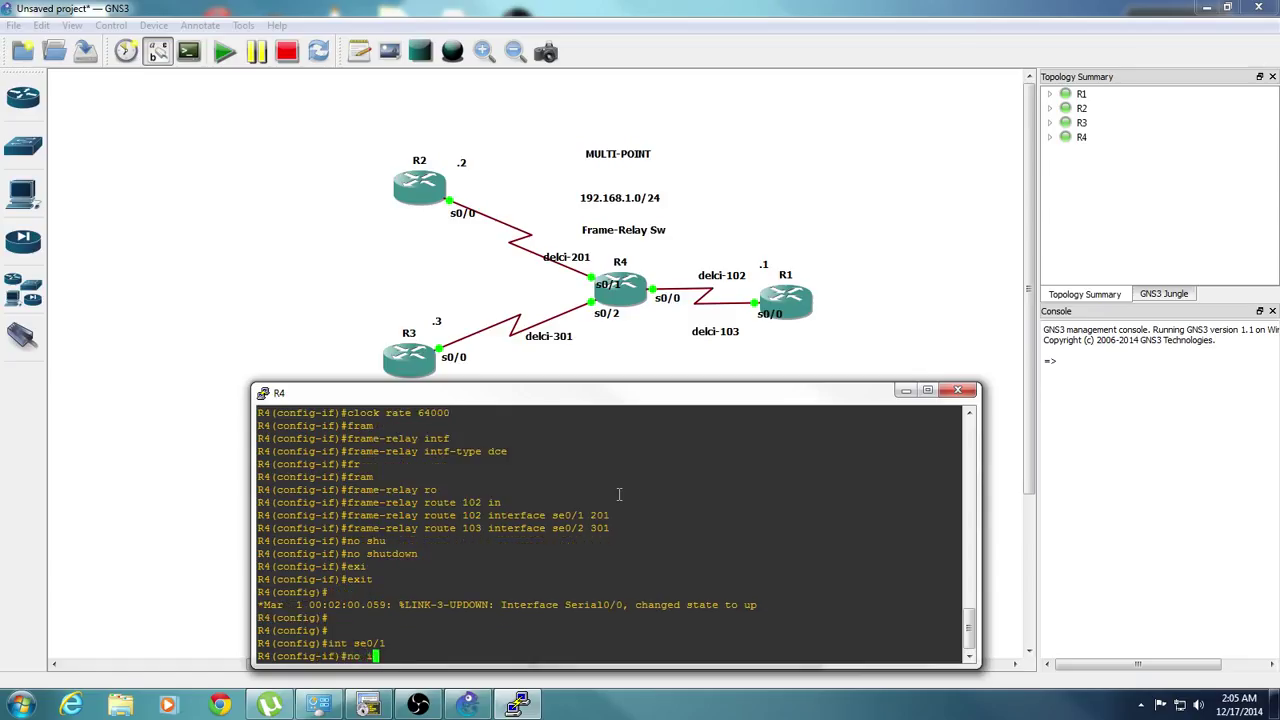
{"action": "type", "text": "p add"}
{"action": "key", "text": "Return"}
{"action": "type", "text": "en"}
{"action": "key", "text": "Tab"}
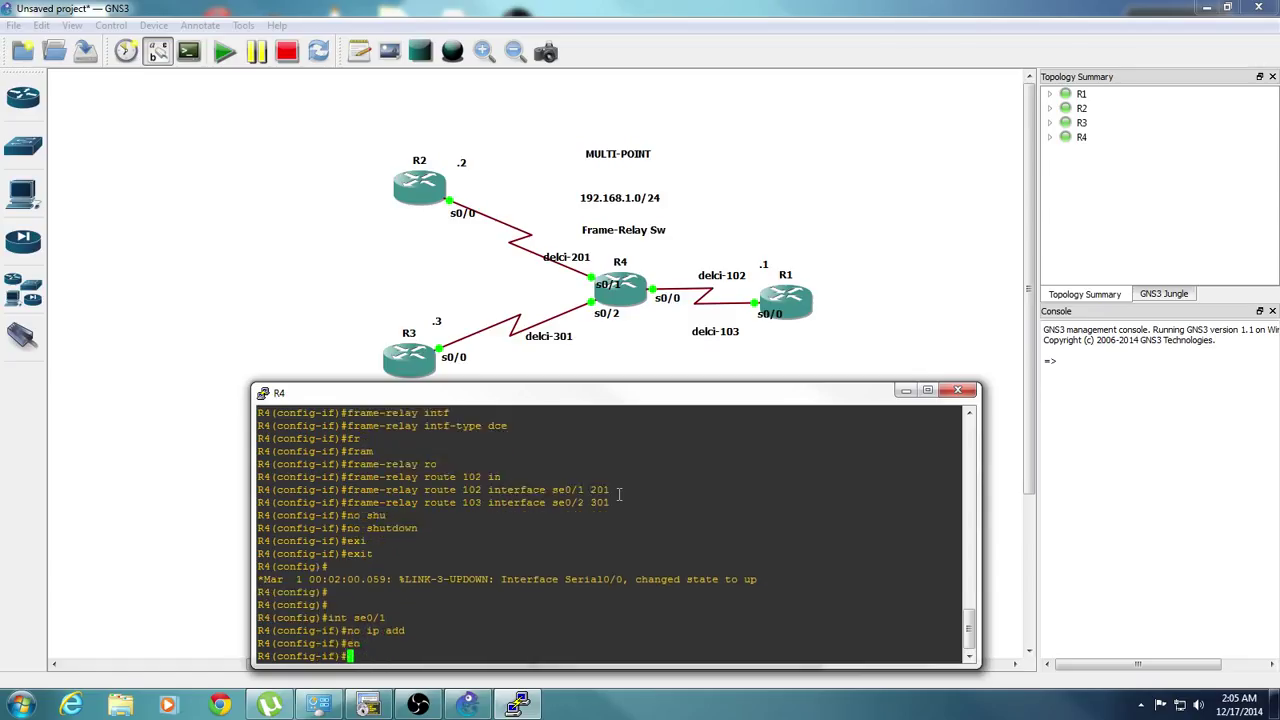
{"action": "type", "text": "c"}
{"action": "key", "text": "Tab"}
{"action": "key", "text": "Return"}
{"action": "key", "text": "Up"}
{"action": "type", "text": "f"}
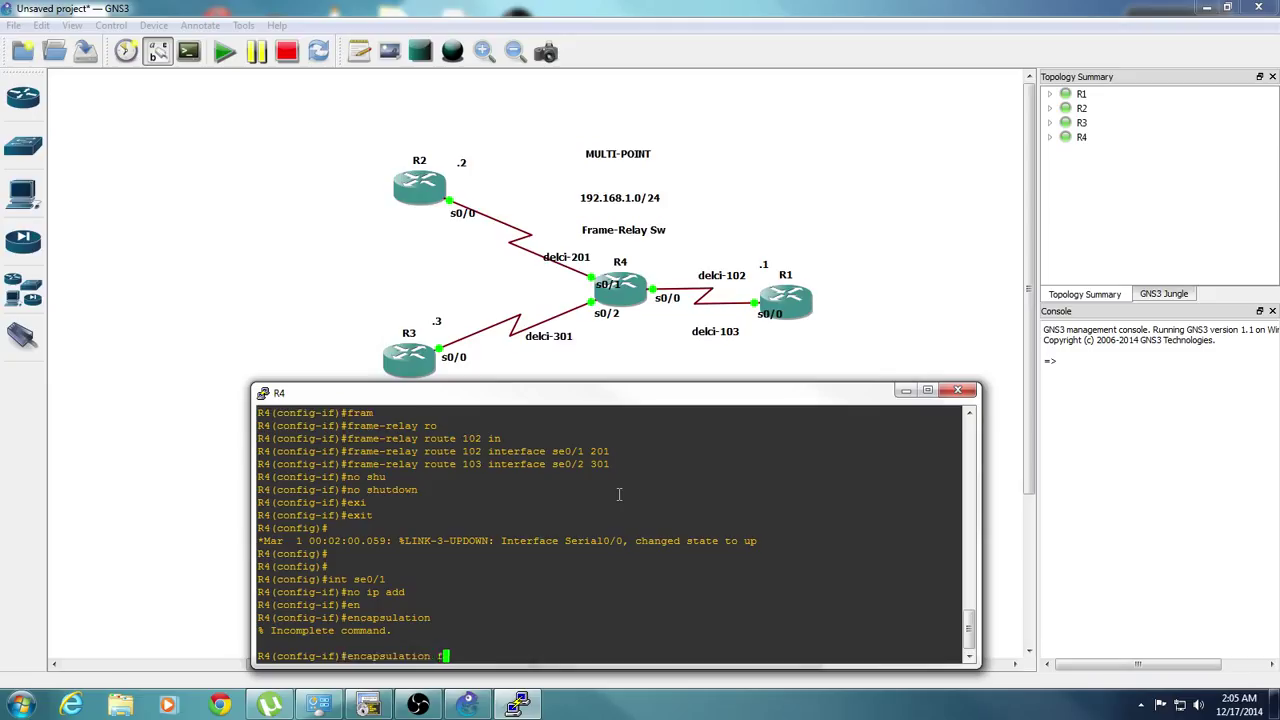
{"action": "key", "text": "Tab"}
{"action": "key", "text": "Return"}
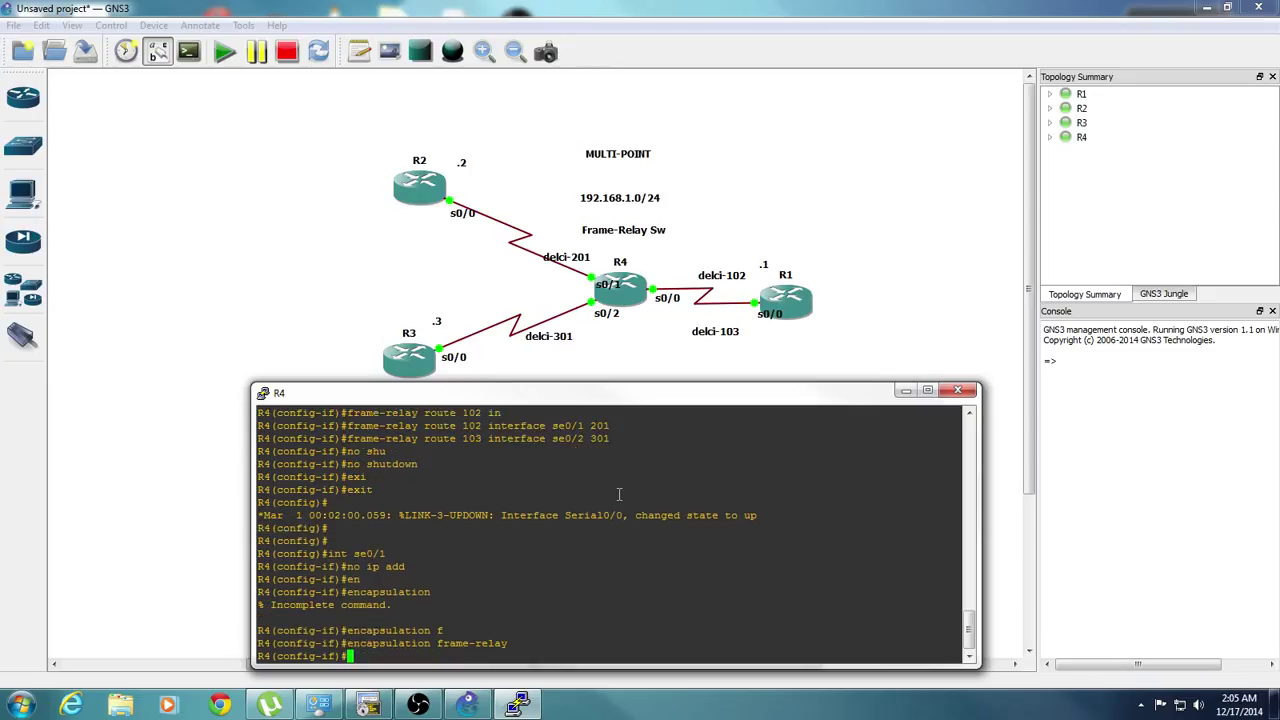
Step: Make serial 0/1 a Frame Relay DCE
{"action": "type", "text": "fr"}
{"action": "key", "text": "Tab"}
{"action": "type", "text": "am"}
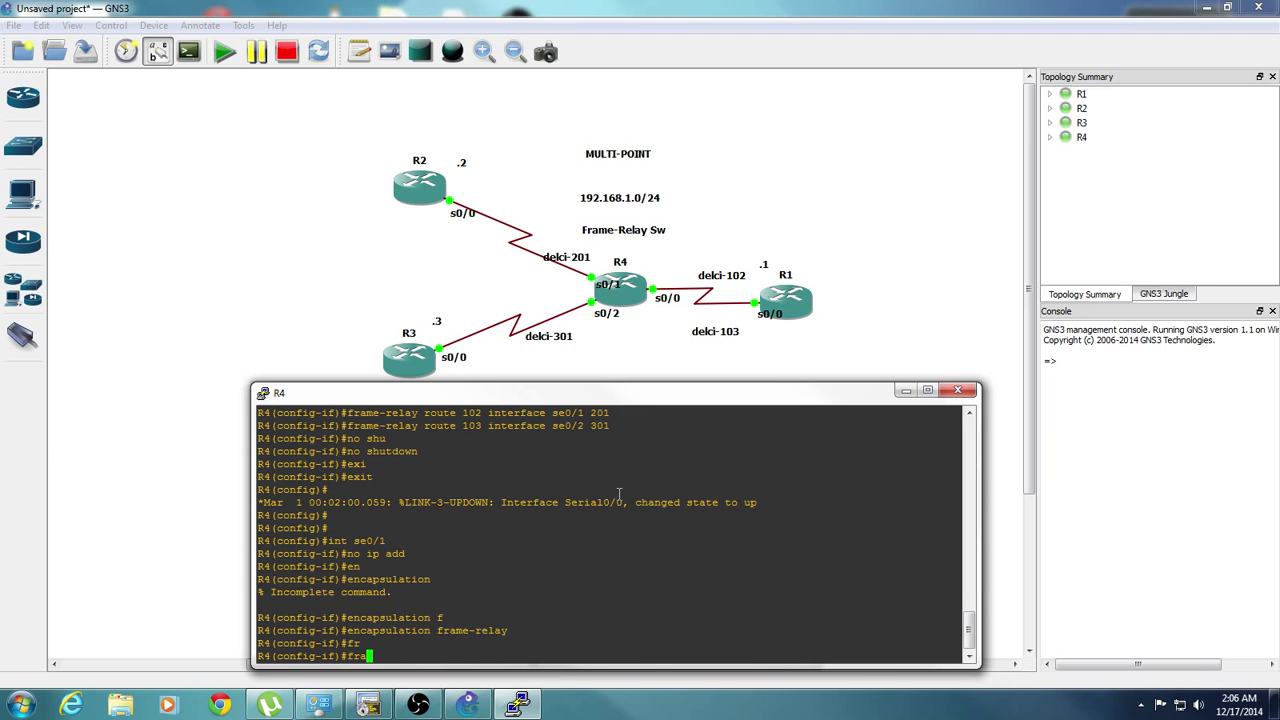
{"action": "key", "text": "Tab"}
{"action": "type", "text": "e"}
{"action": "key", "text": "Tab"}
{"action": "type", "text": "intf"}
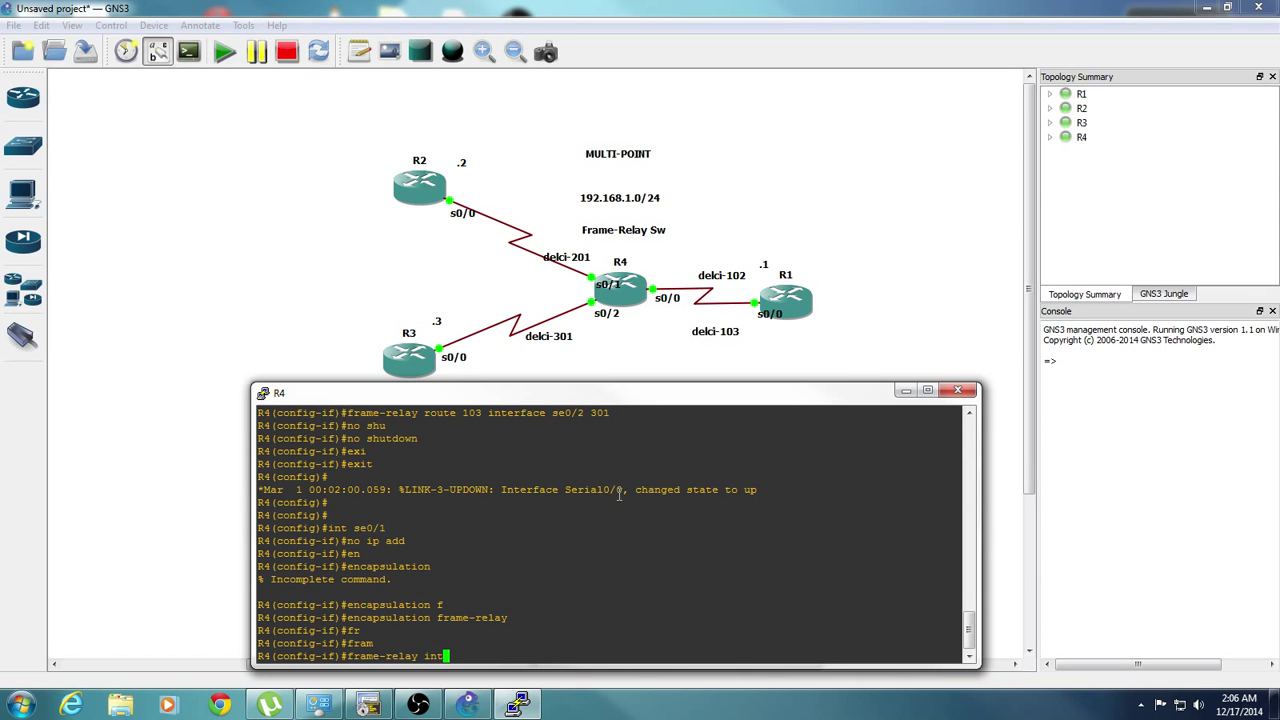
{"action": "key", "text": "Tab"}
{"action": "type", "text": "dce"}
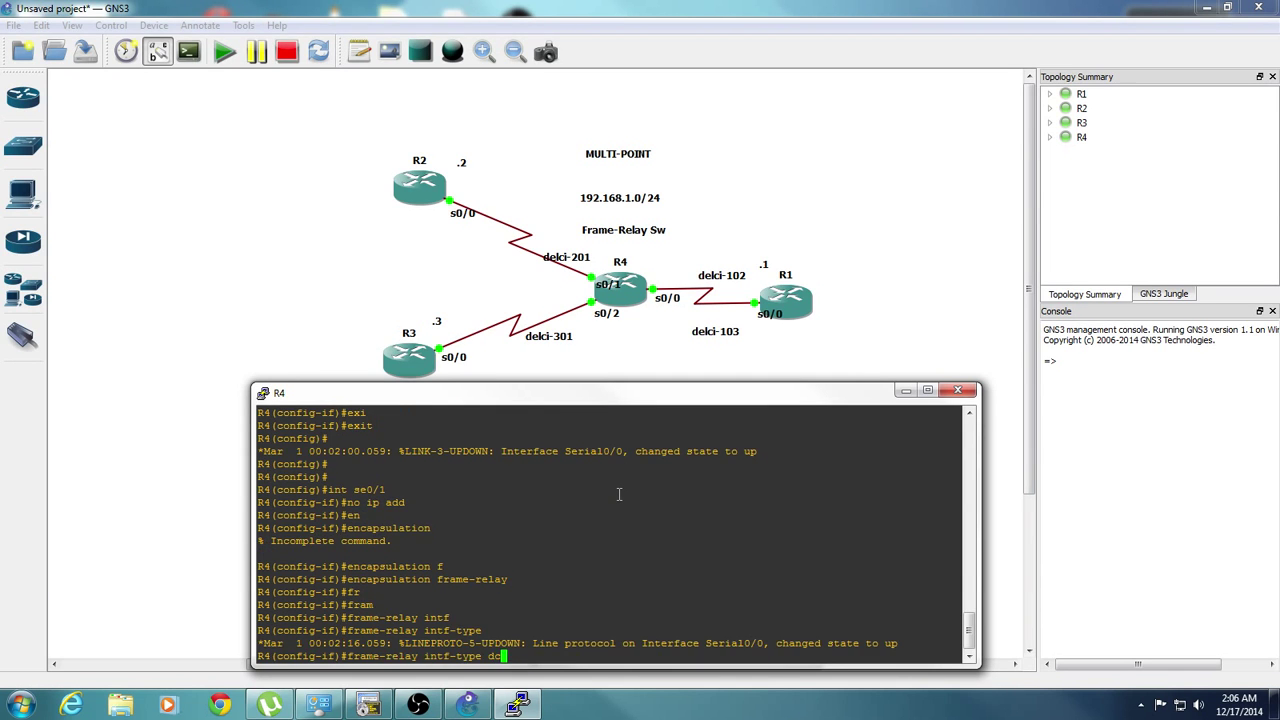
{"action": "key", "text": "Return"}
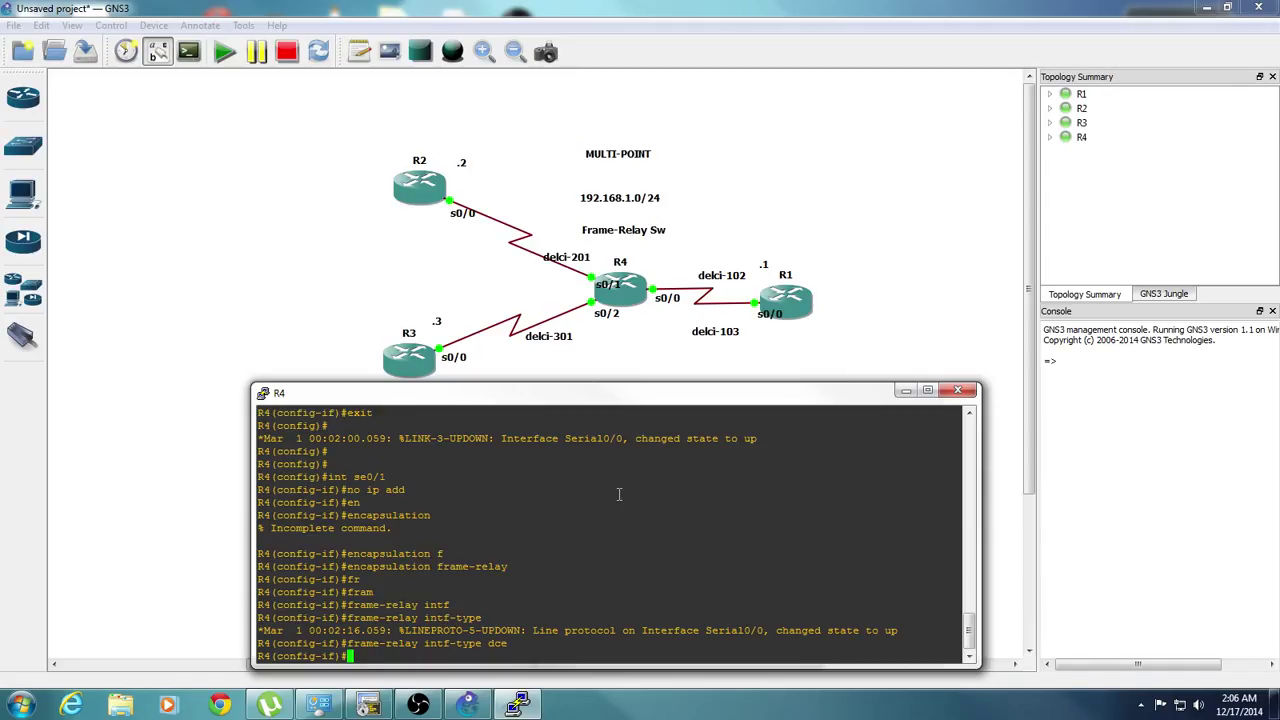
Step: Set serial 0/1's clock rate to 64000
{"action": "type", "text": "clo"}
{"action": "key", "text": "Tab"}
{"action": "type", "text": "ck 6"}
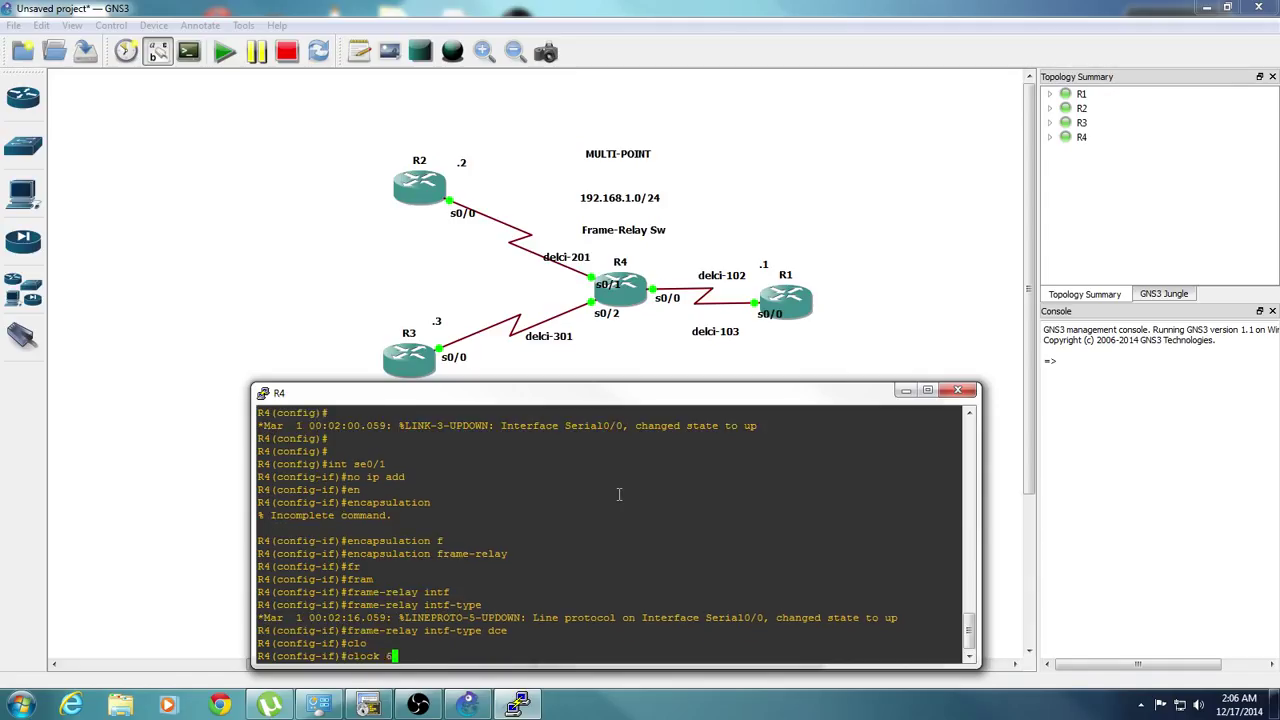
{"action": "type", "text": "40000"}
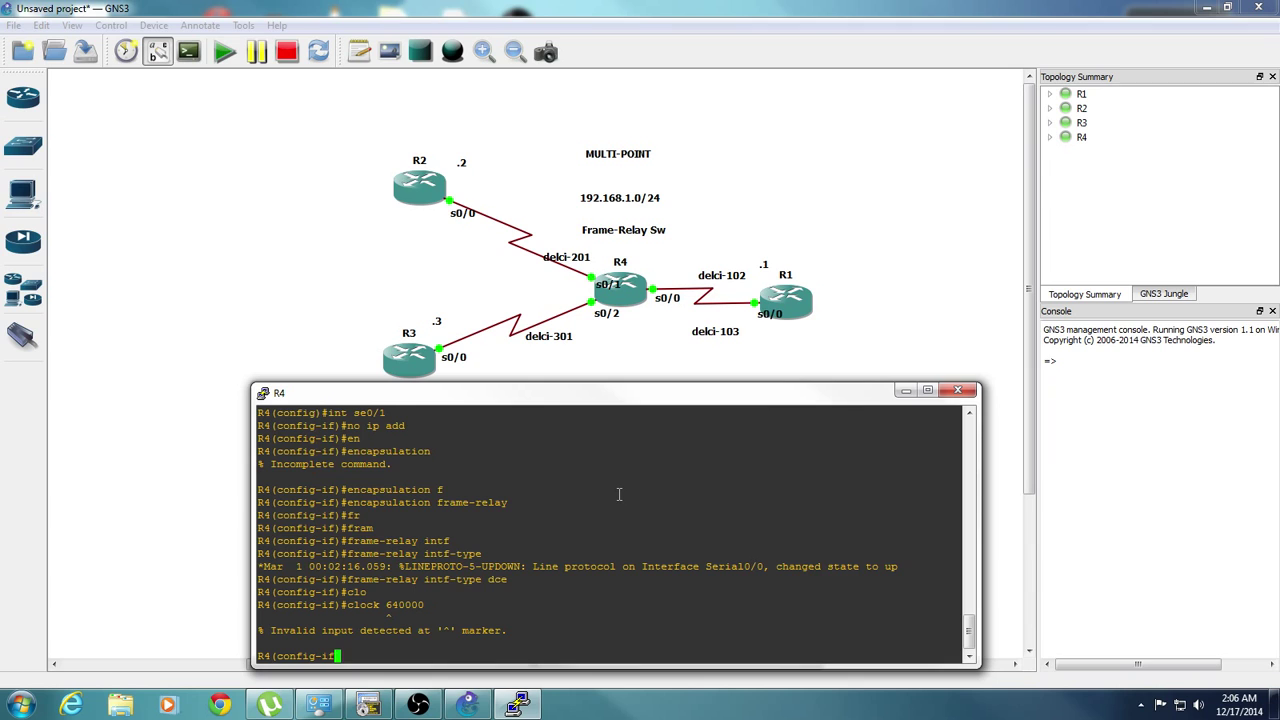
{"action": "key", "text": "Up"}
{"action": "key", "text": "BackSpace"}
{"action": "key", "text": "Return"}
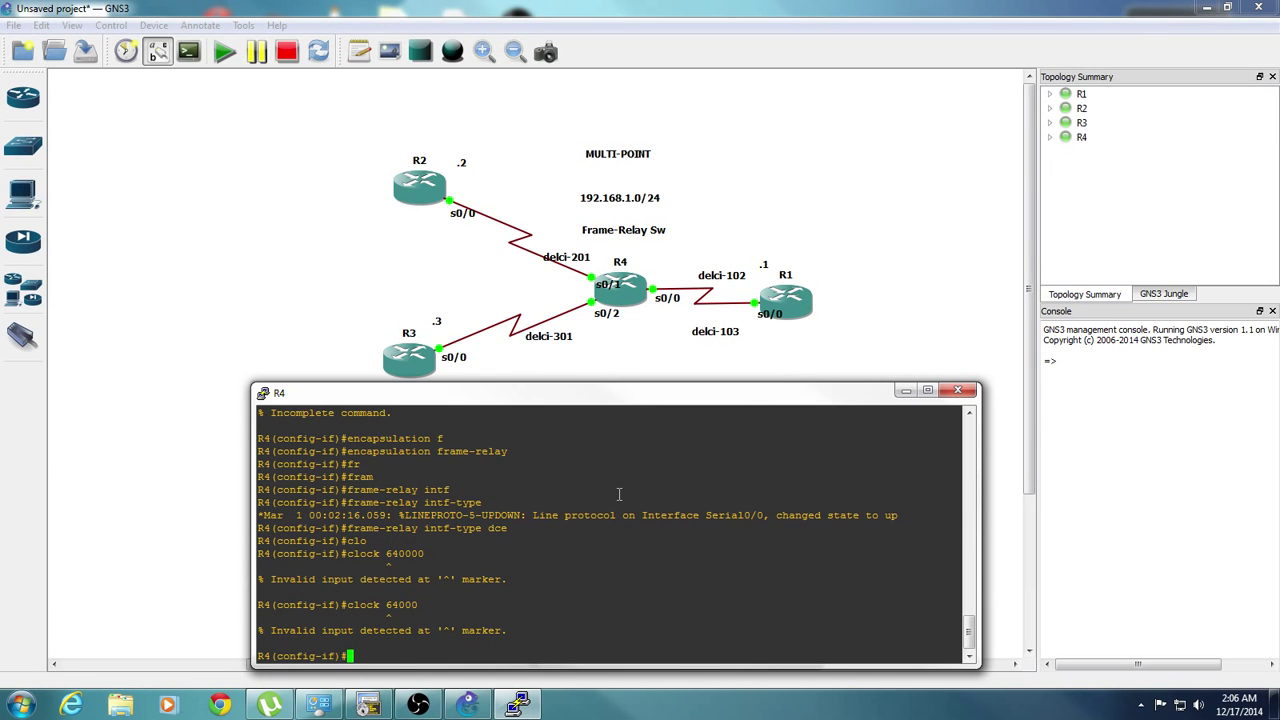
{"action": "key", "text": "Up"}
{"action": "key", "text": "Return"}
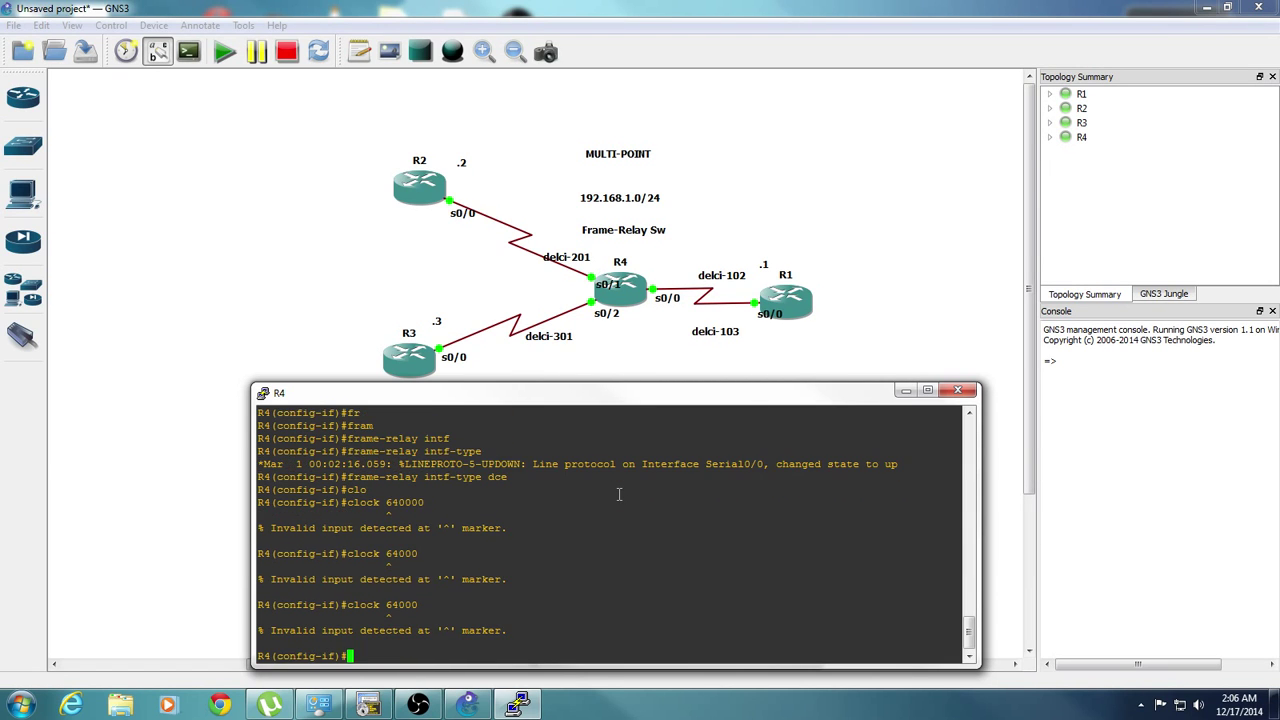
{"action": "key", "text": "Up"}
{"action": "key", "text": "Left"}
{"action": "key", "text": "Left"}
{"action": "key", "text": "Left"}
{"action": "key", "text": "Left"}
{"action": "key", "text": "Left"}
{"action": "type", "text": "ra"}
{"action": "key", "text": "Return"}
{"action": "key", "text": "Up"}
{"action": "key", "text": "Return"}
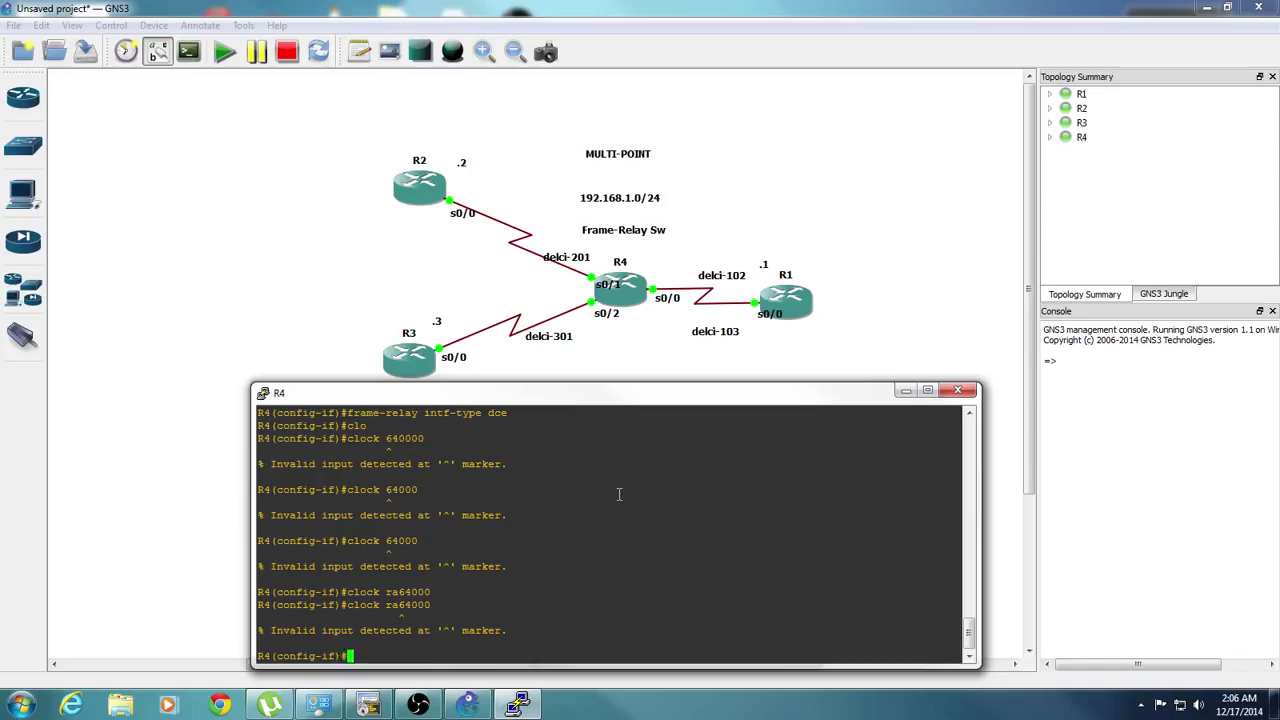
{"action": "key", "text": "Up"}
{"action": "key", "text": "Left"}
{"action": "key", "text": "Left"}
{"action": "key", "text": "Left"}
{"action": "key", "text": "Left"}
{"action": "key", "text": "Left"}
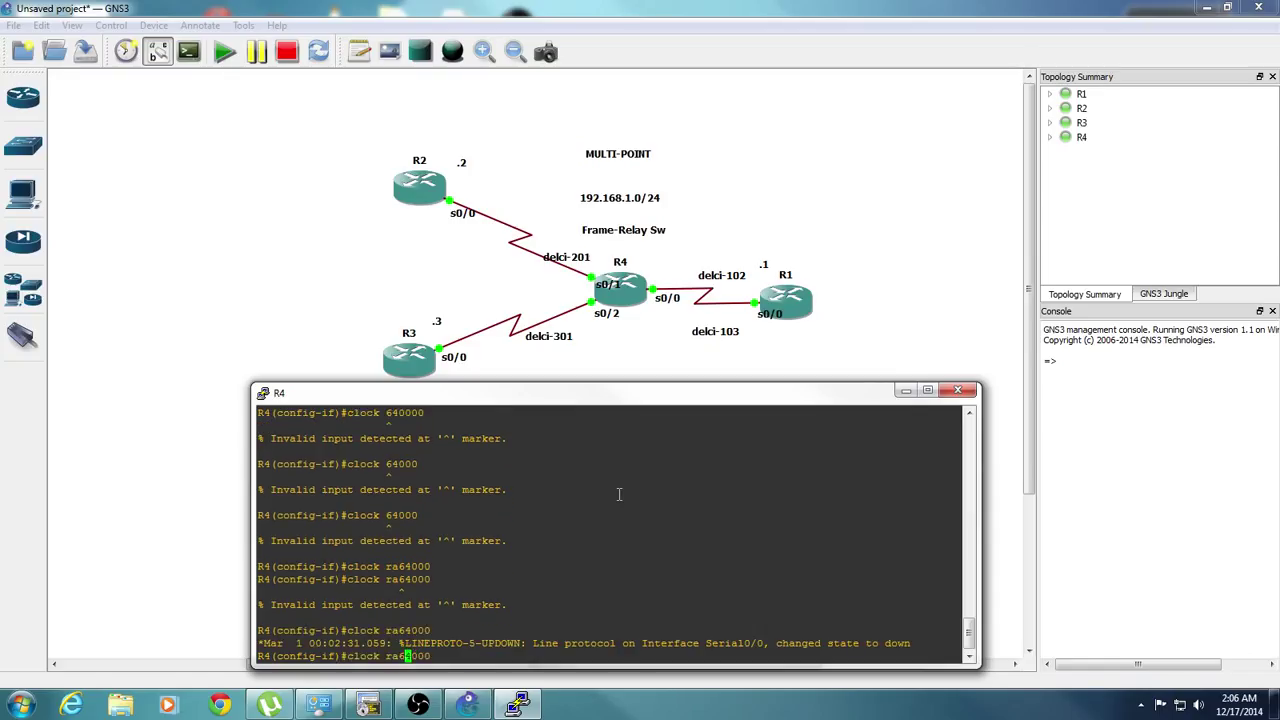
{"action": "key", "text": "Return"}
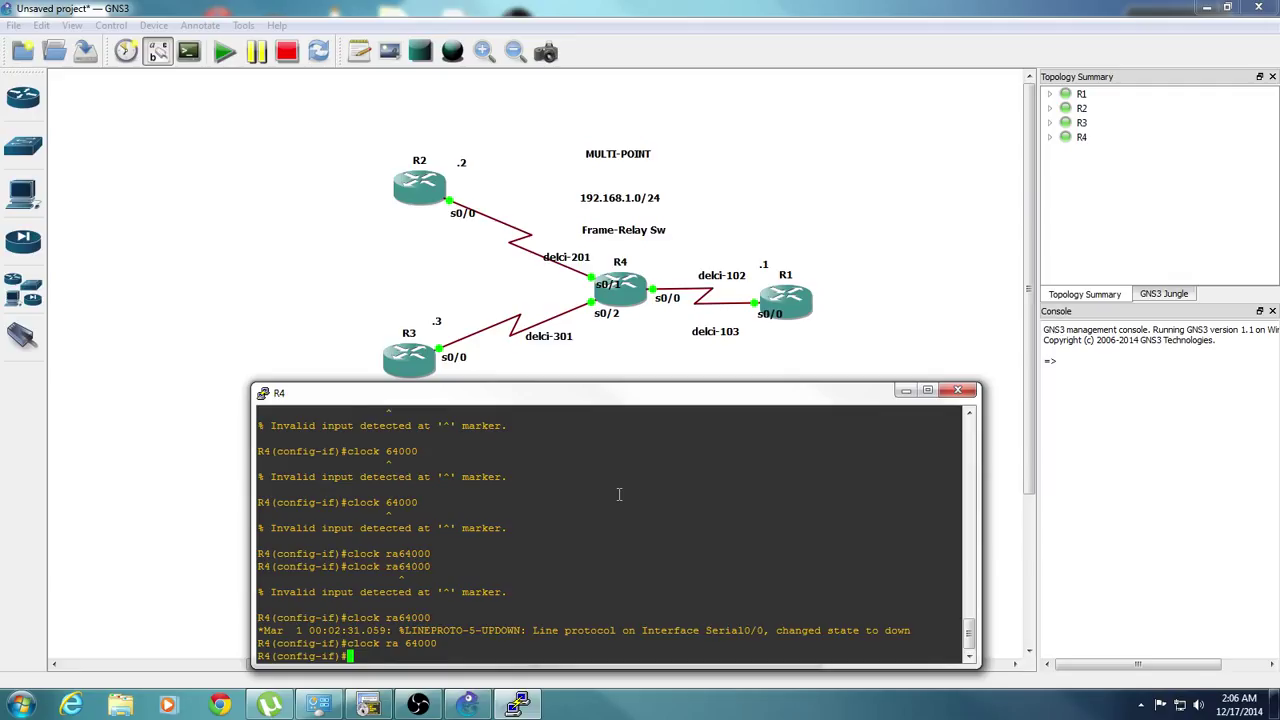
Step: Add a frame-relay route switching DLCI 201 to Serial0/0 DLCI 102
{"action": "type", "text": "fr"}
{"action": "key", "text": "Return"}
{"action": "type", "text": "fram"}
{"action": "key", "text": "Tab"}
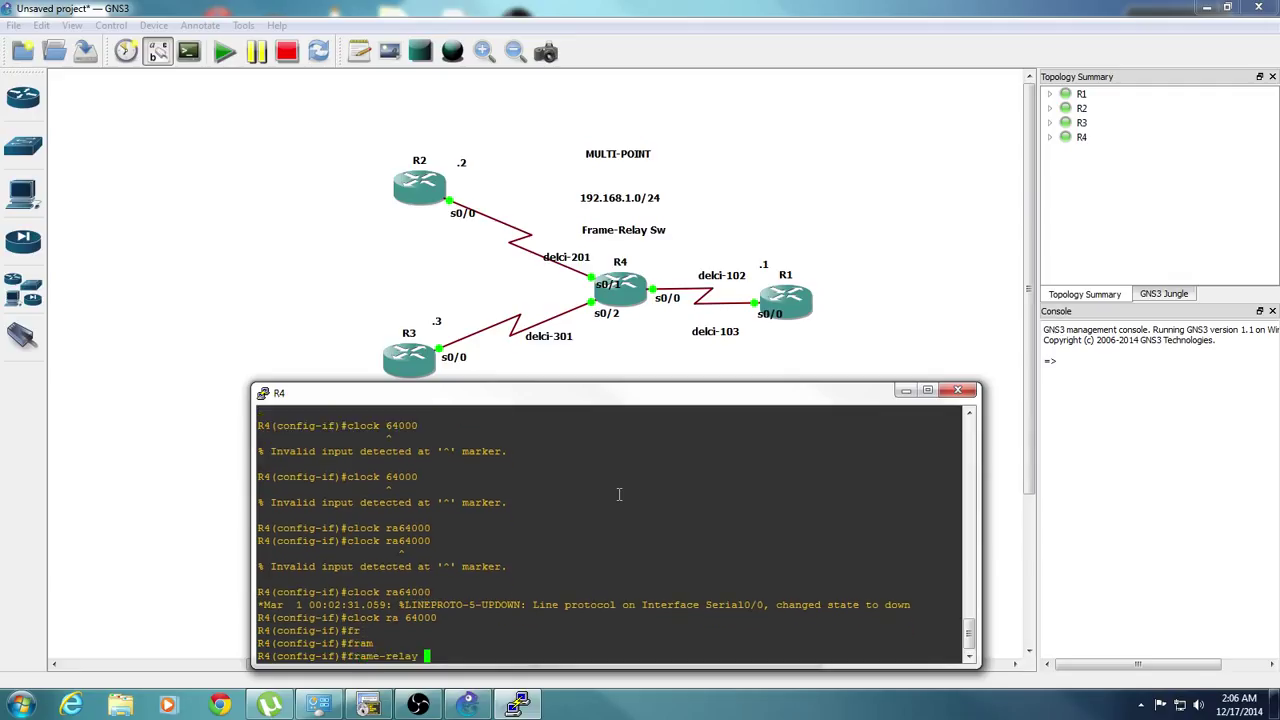
{"action": "type", "text": "rou"}
{"action": "key", "text": "Tab"}
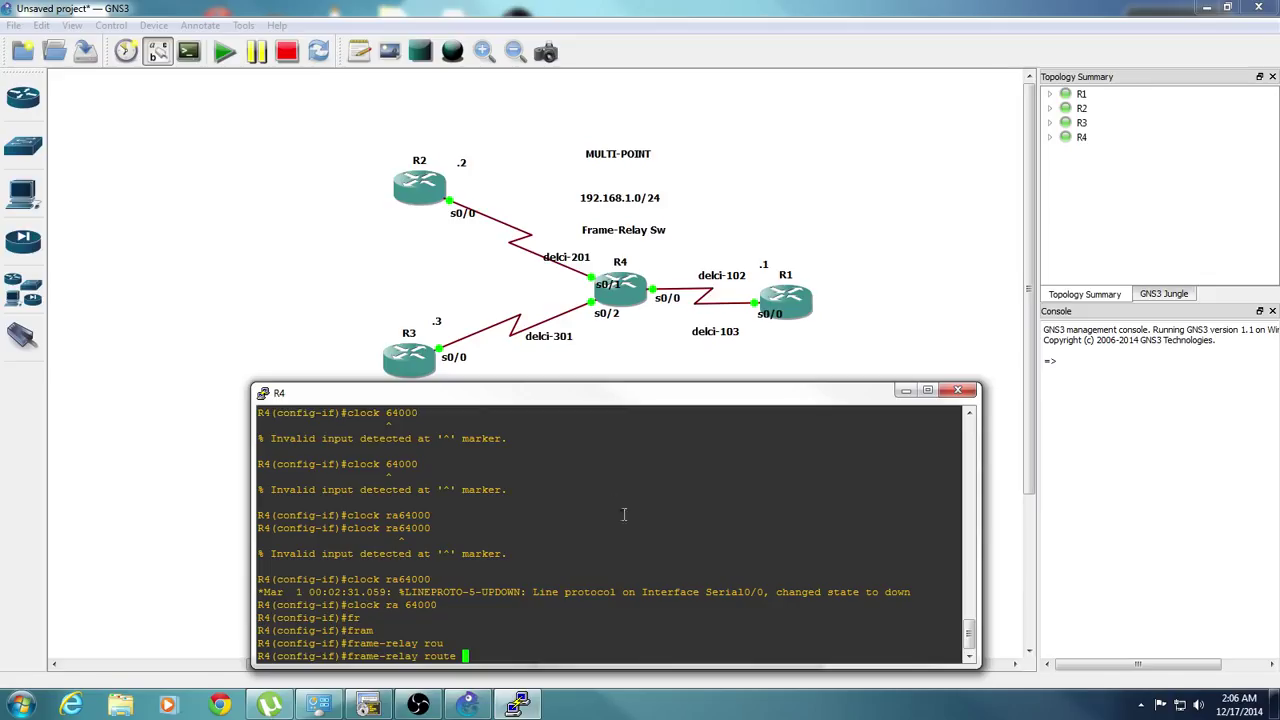
{"action": "scroll", "coordinate": [622, 505], "scroll_direction": "up", "scroll_amount": 6}
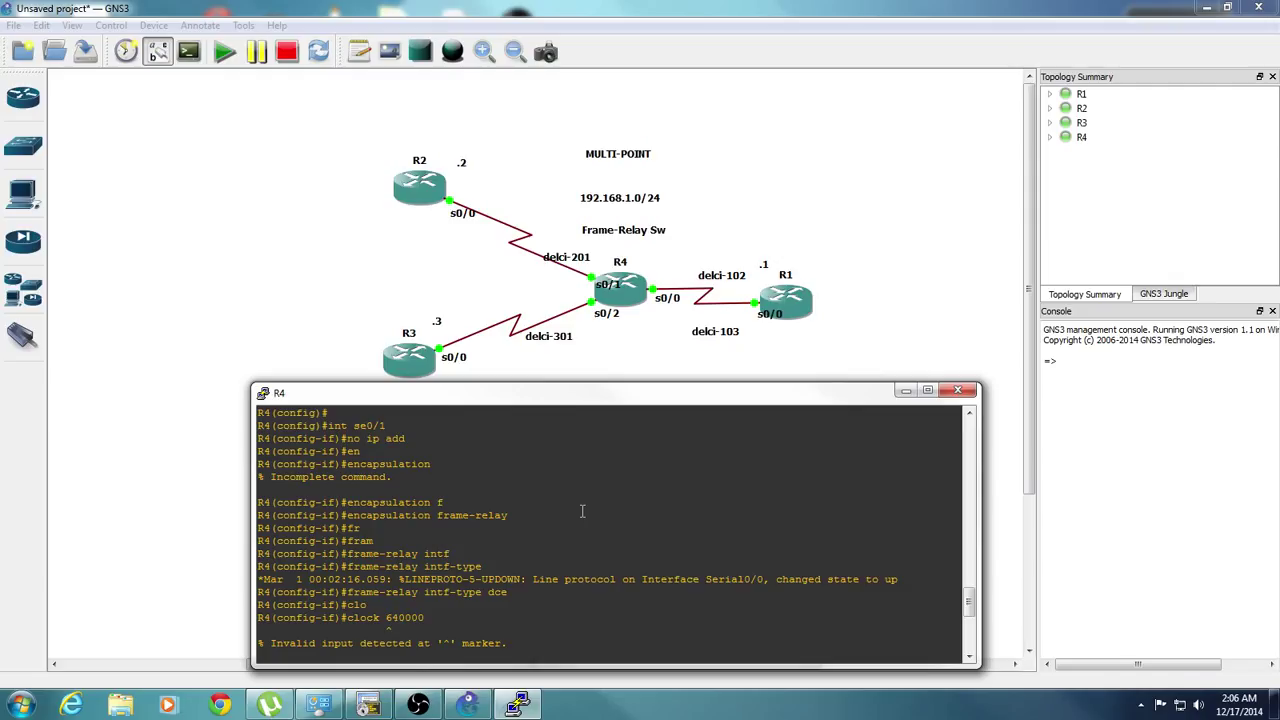
{"action": "scroll", "coordinate": [582, 511], "scroll_direction": "down", "scroll_amount": 6}
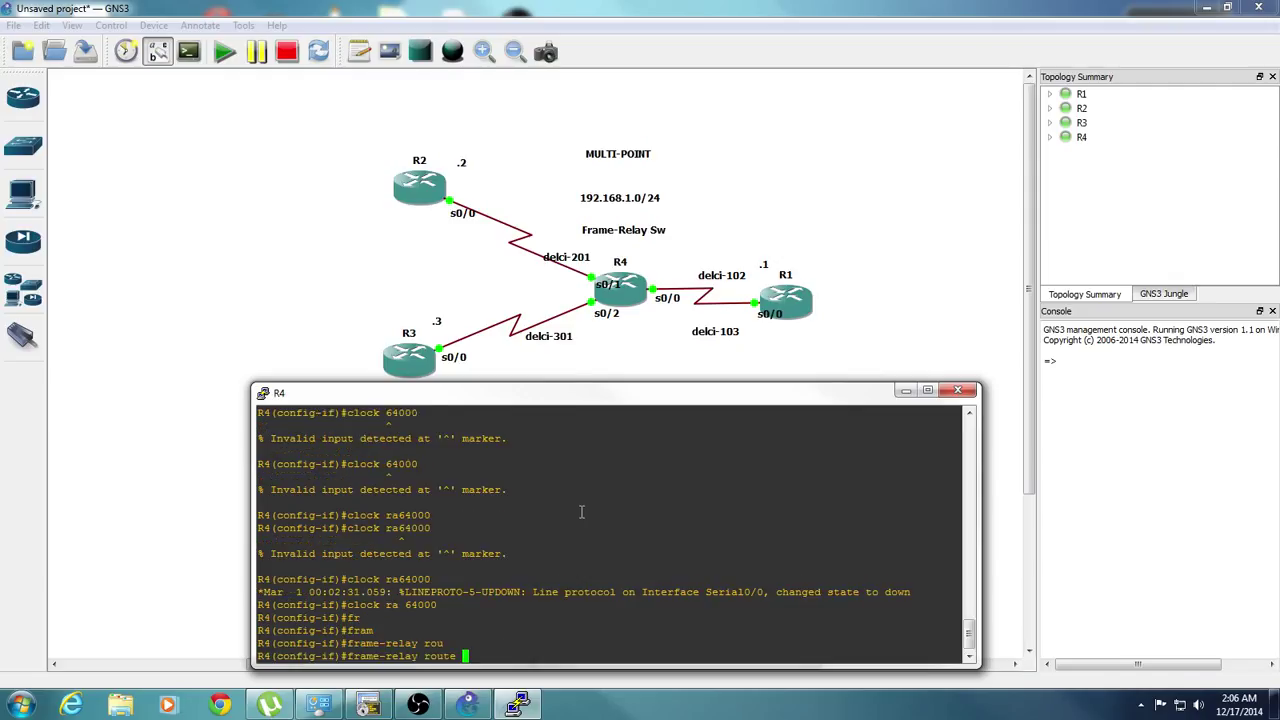
{"action": "type", "text": "201 in"}
{"action": "key", "text": "Tab"}
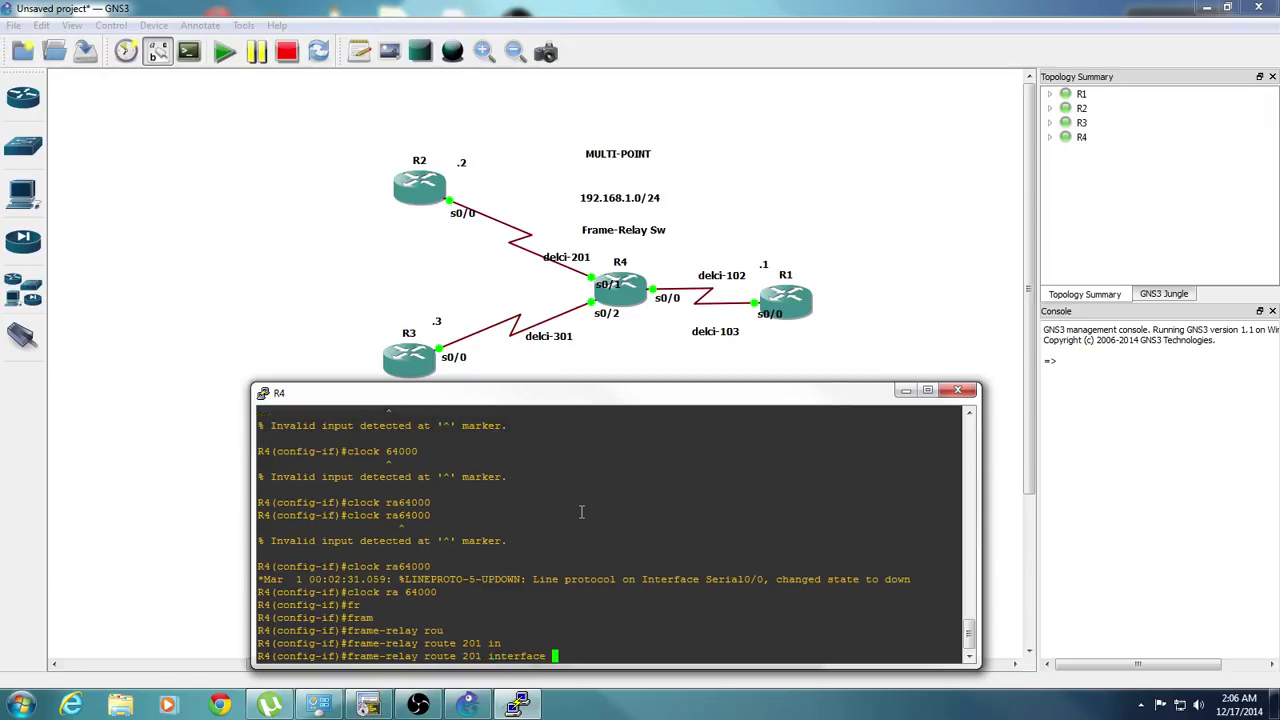
{"action": "type", "text": "se0/0 102"}
{"action": "key", "text": "Return"}
Step: Bring Serial0/1 up with no shutdown
{"action": "type", "text": "no shu"}
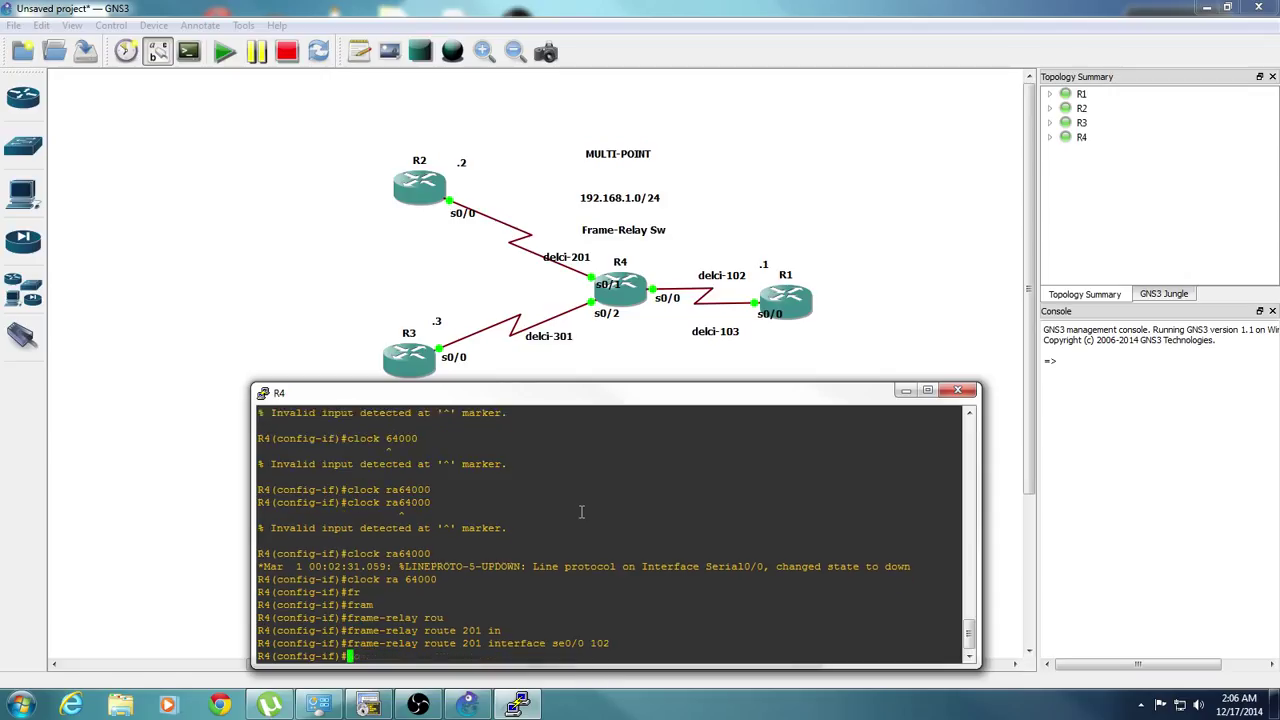
{"action": "key", "text": "Tab"}
{"action": "key", "text": "Return"}
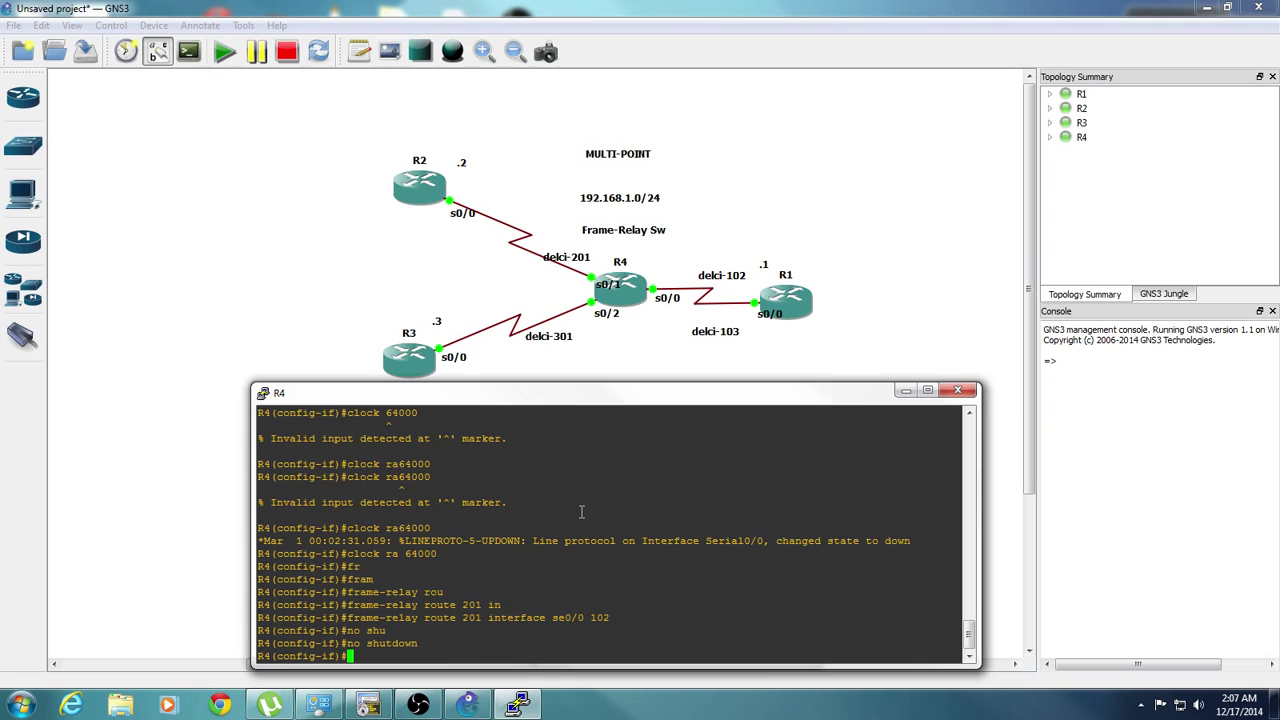
{"action": "type", "text": "int se0/2"}
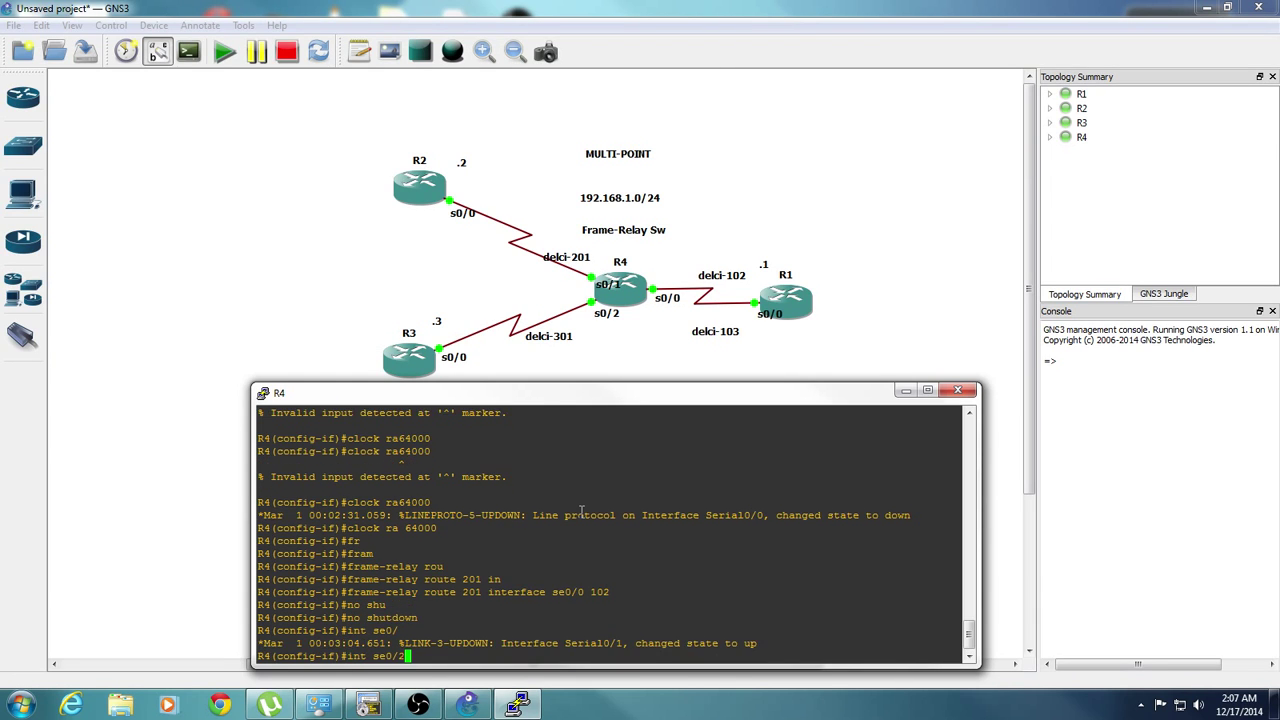
Step: Remove Serial0/2's IP address and set its encapsulation to Frame Relay
{"action": "key", "text": "Return"}
{"action": "type", "text": "no i"}
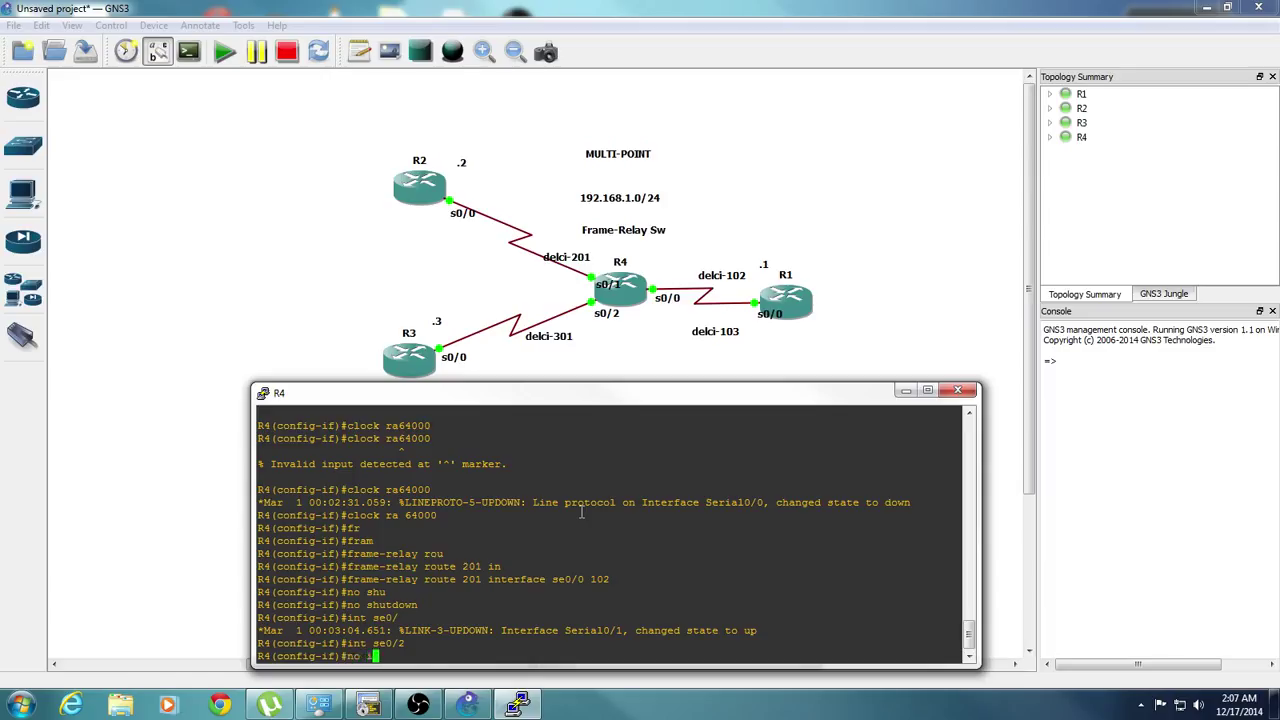
{"action": "type", "text": "p add"}
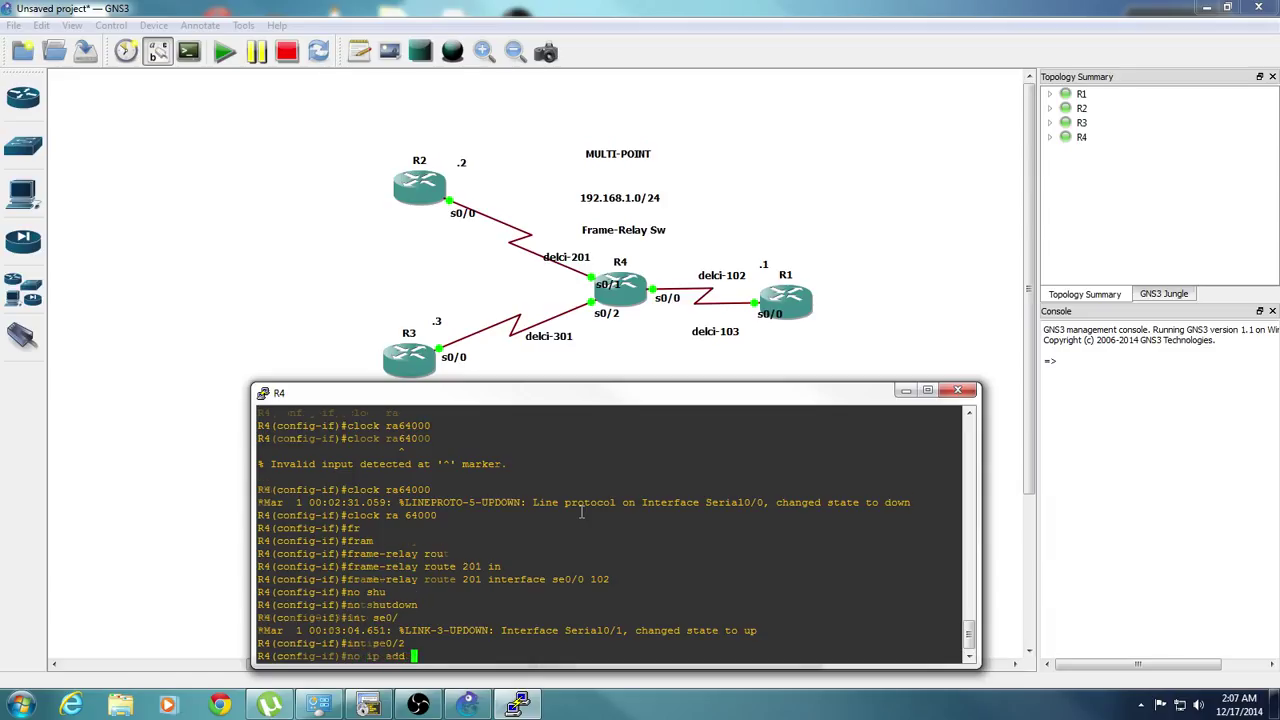
{"action": "key", "text": "Return"}
{"action": "type", "text": "en"}
{"action": "key", "text": "Tab"}
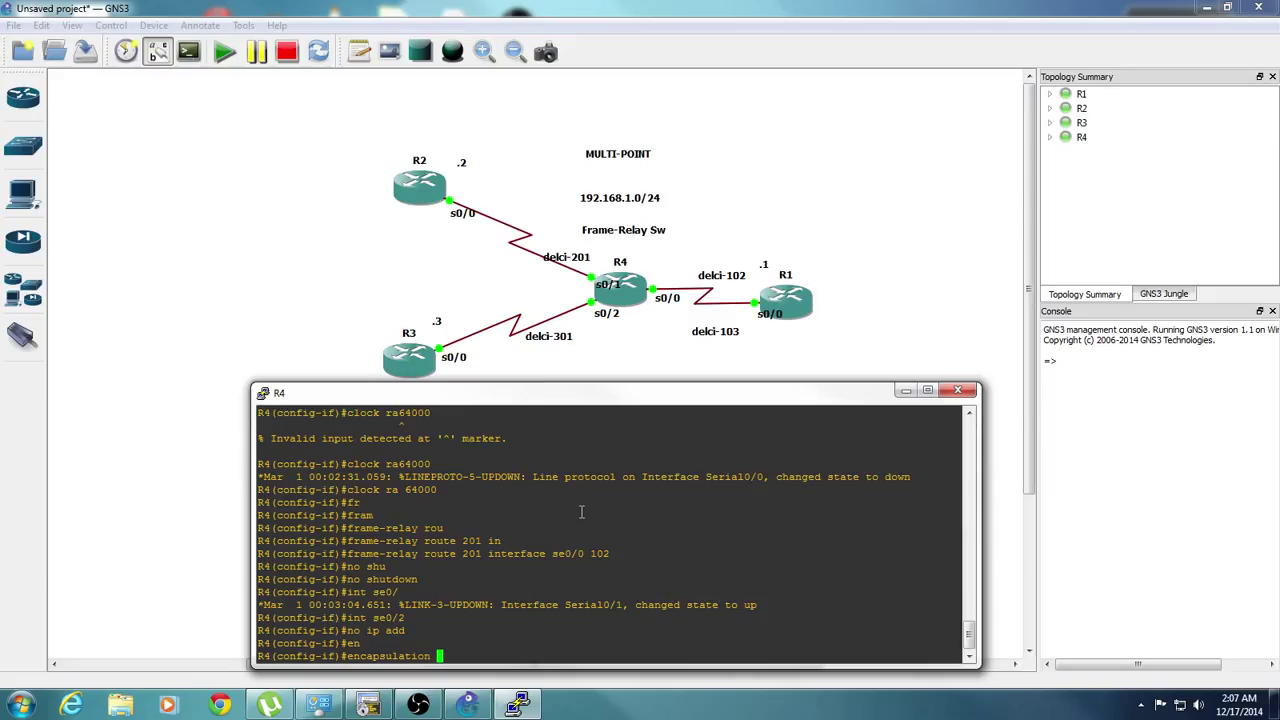
{"action": "type", "text": "fr"}
{"action": "key", "text": "Tab"}
{"action": "key", "text": "Return"}
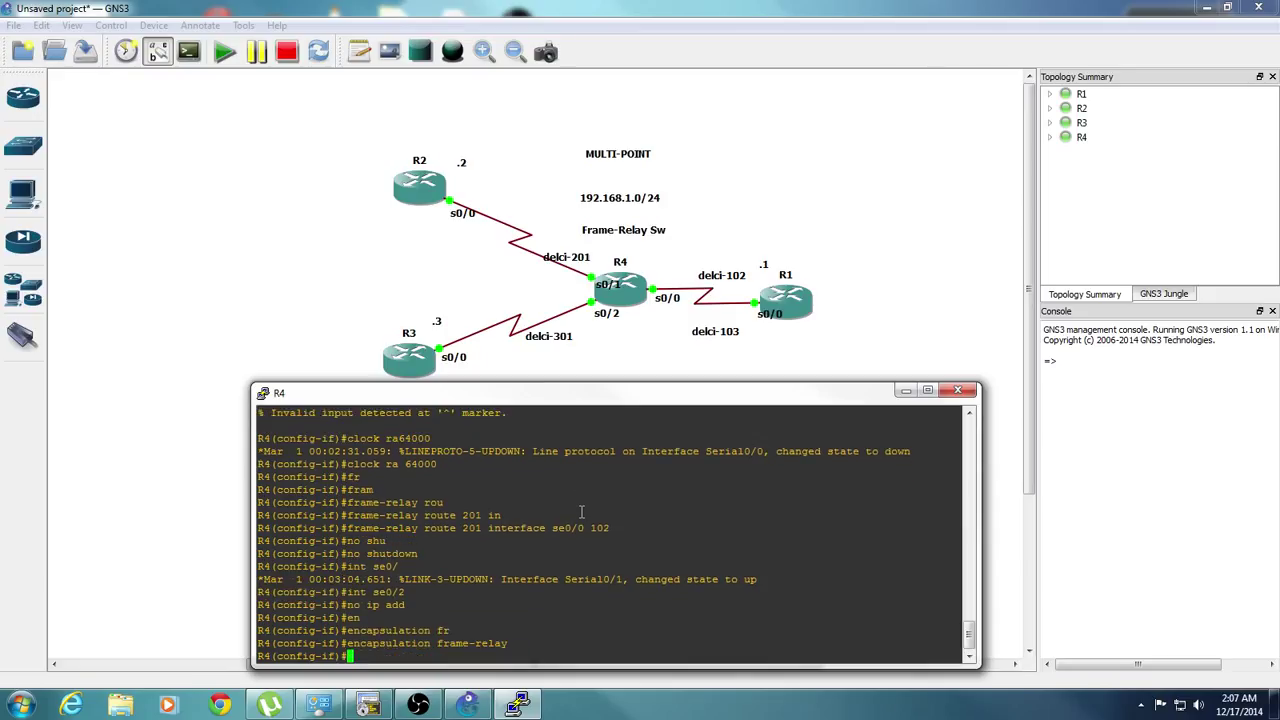
Step: Make Serial0/2 a Frame Relay DCE with a clock rate of 64000
{"action": "type", "text": "fr"}
{"action": "key", "text": "Tab"}
{"action": "type", "text": "am"}
{"action": "key", "text": "BackSpace"}
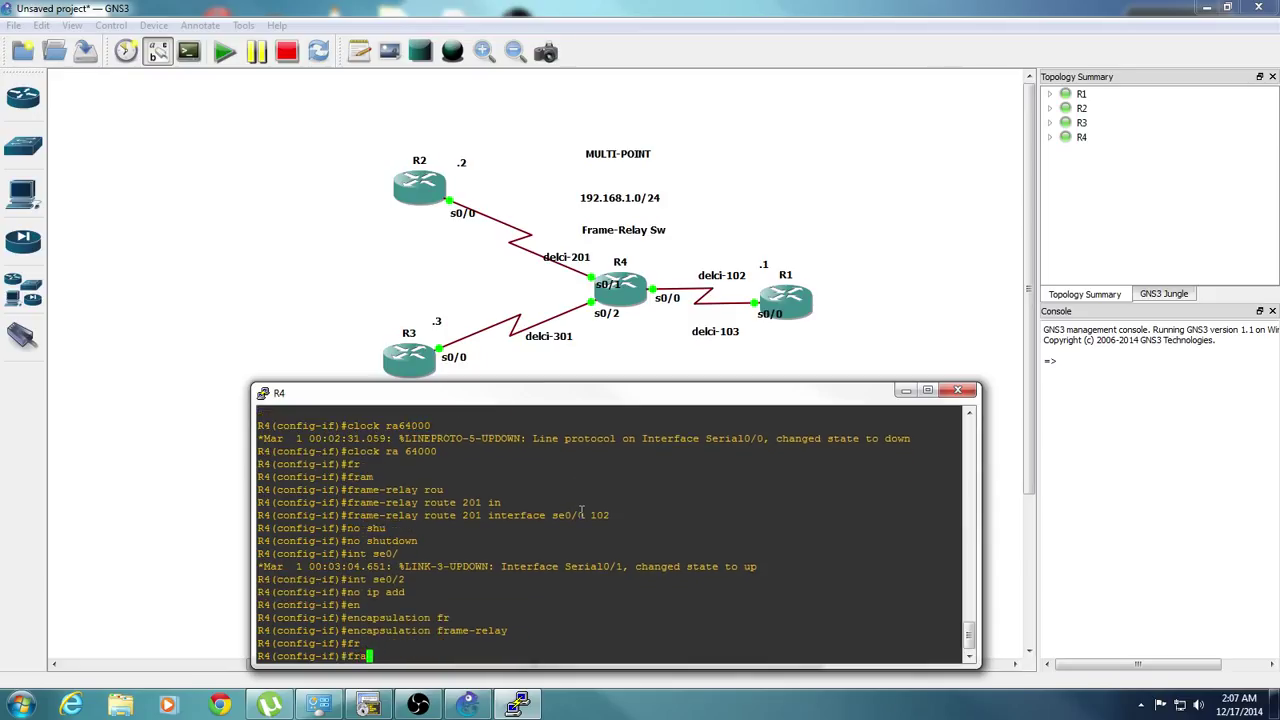
{"action": "key", "text": "Tab"}
{"action": "type", "text": "m"}
{"action": "key", "text": "Tab"}
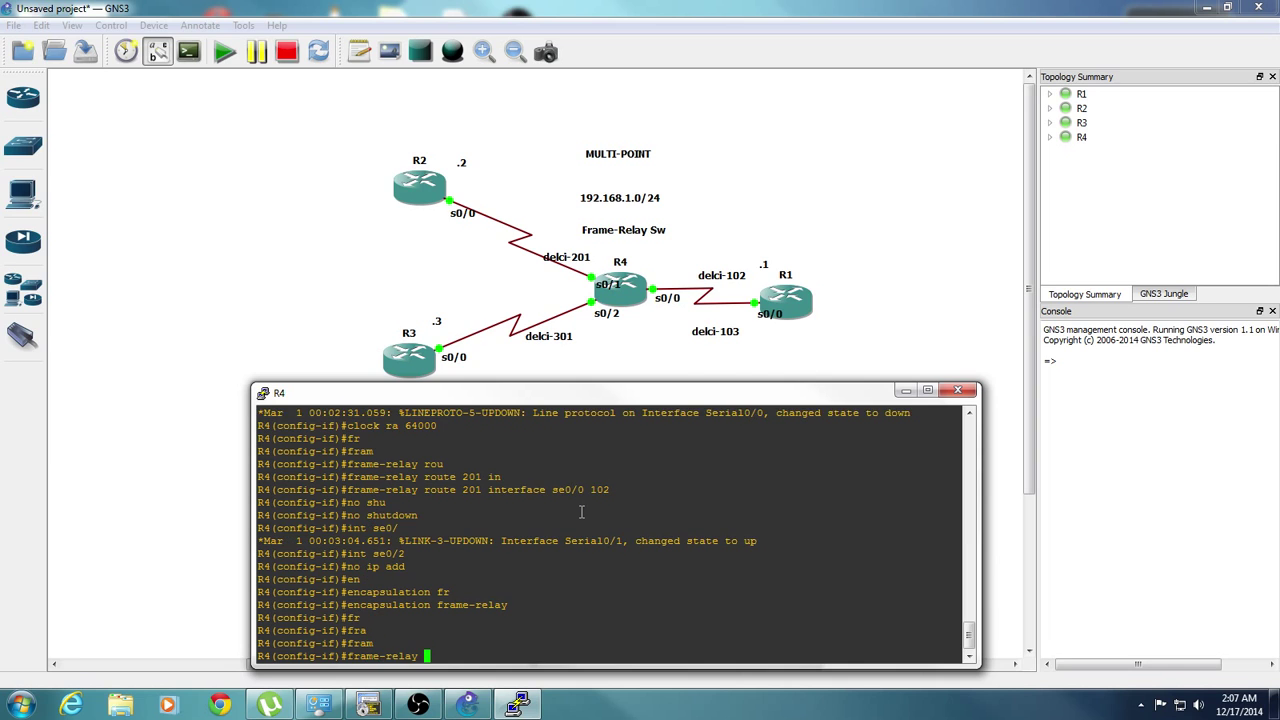
{"action": "type", "text": "intf"}
{"action": "key", "text": "Tab"}
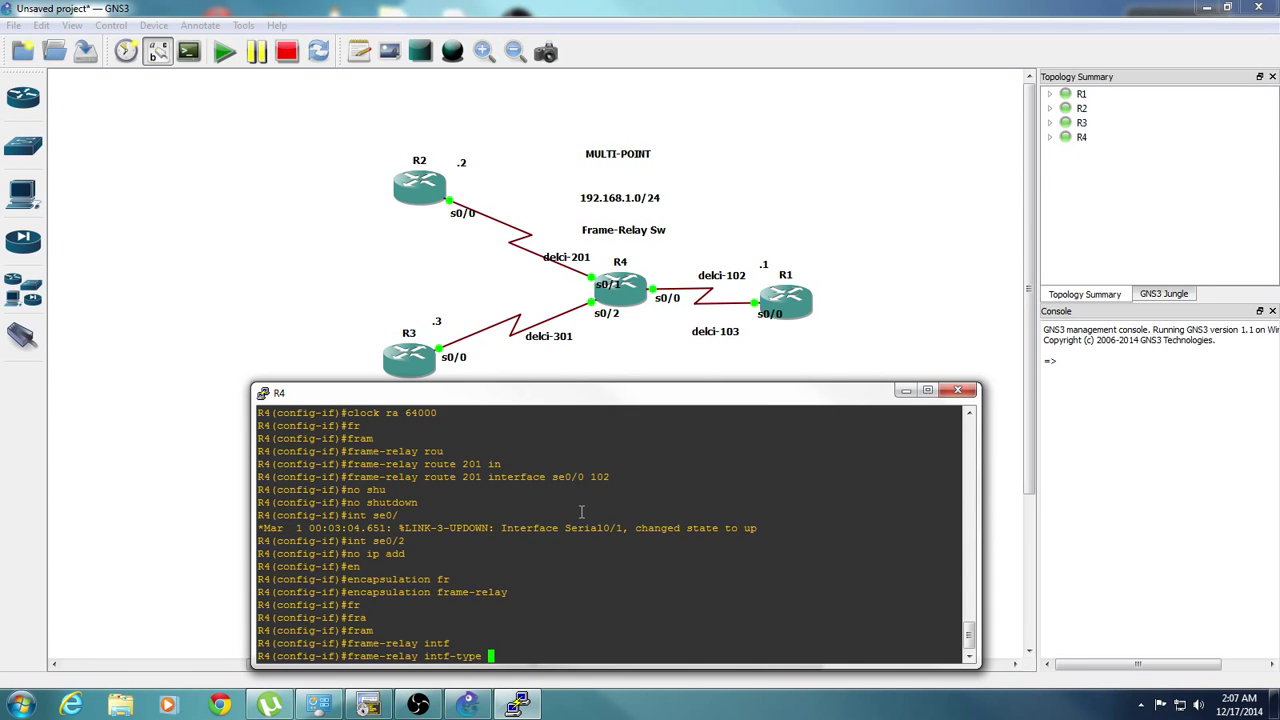
{"action": "type", "text": "dce"}
{"action": "key", "text": "Return"}
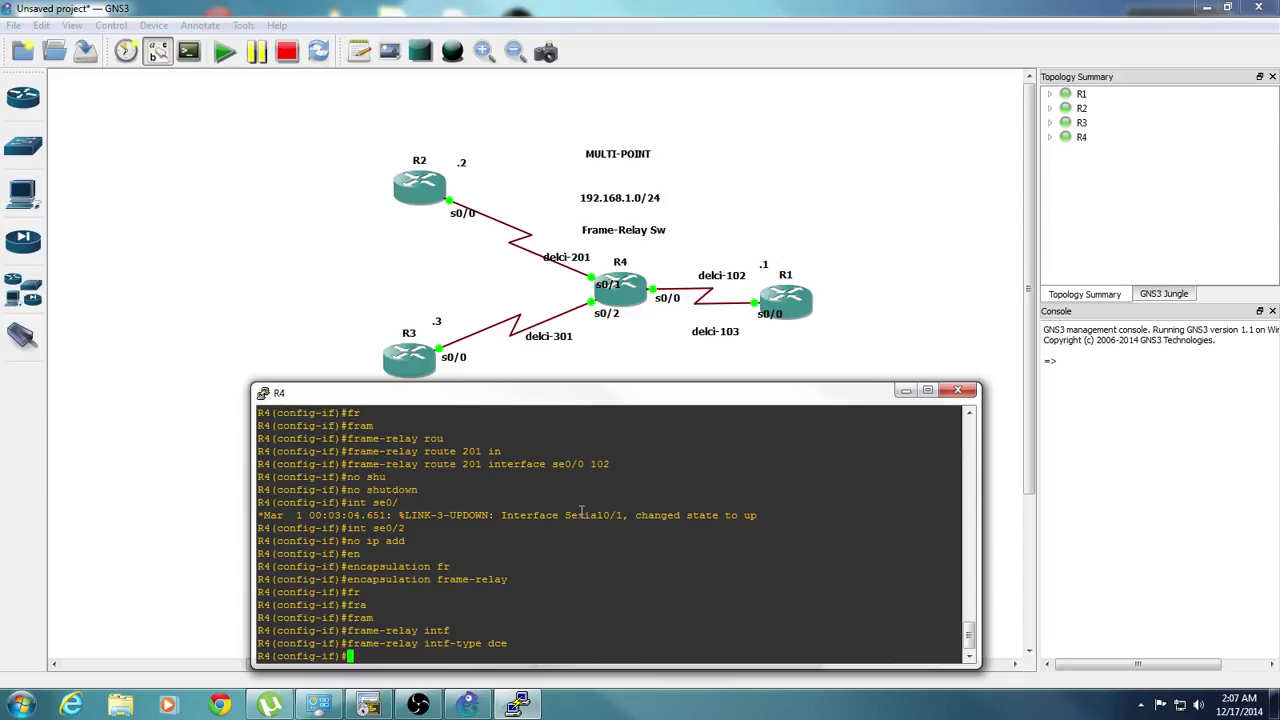
{"action": "type", "text": "clo"}
{"action": "key", "text": "Tab"}
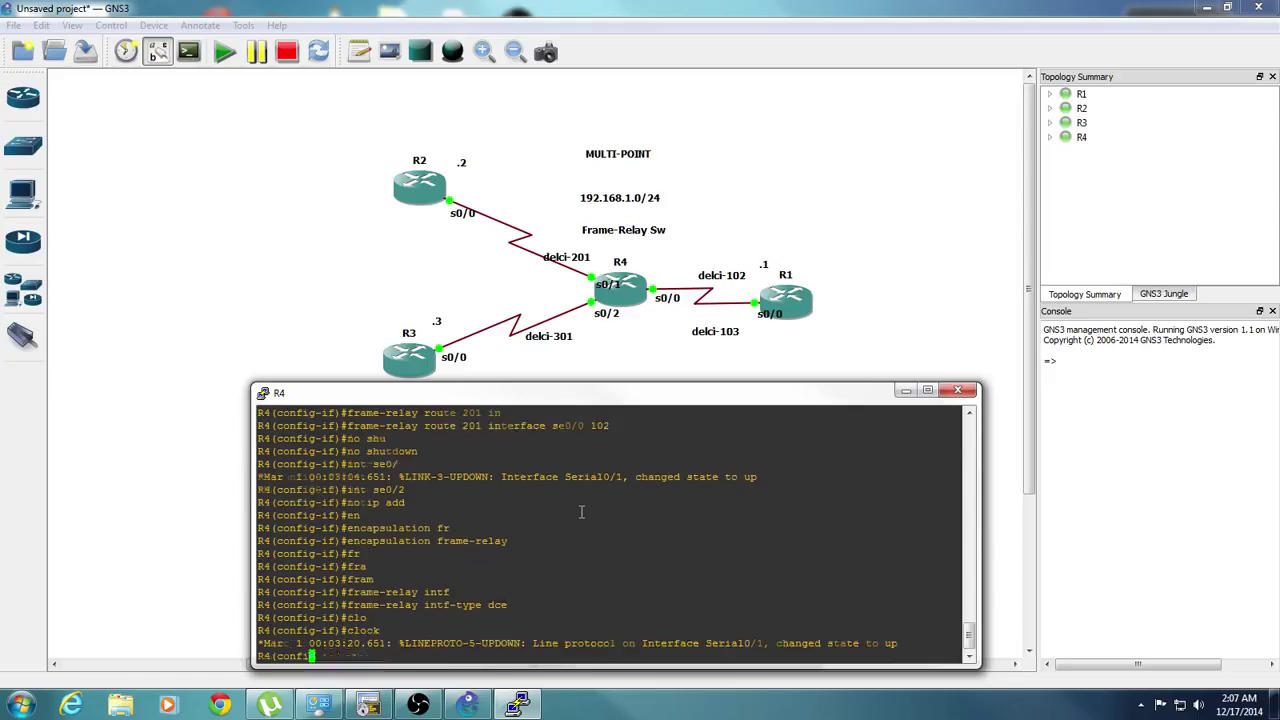
{"action": "type", "text": "r"}
{"action": "key", "text": "Tab"}
{"action": "type", "text": "6400"}
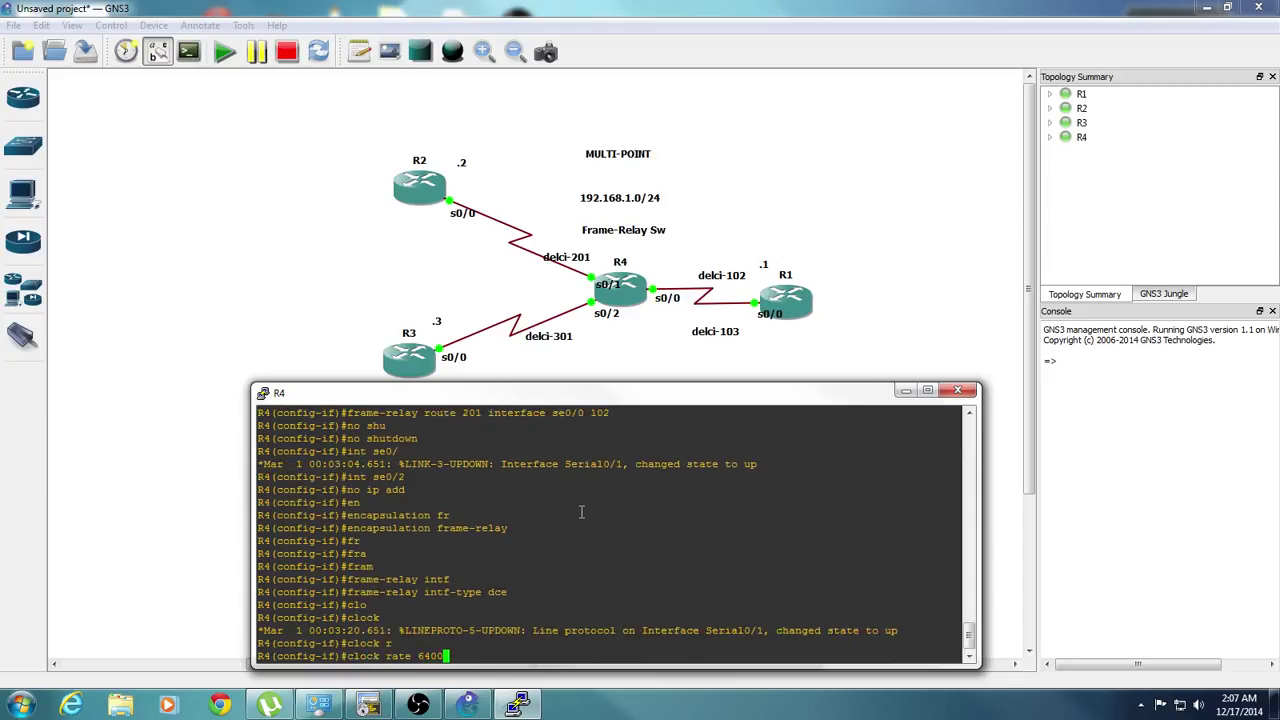
{"action": "type", "text": "0"}
{"action": "key", "text": "Return"}
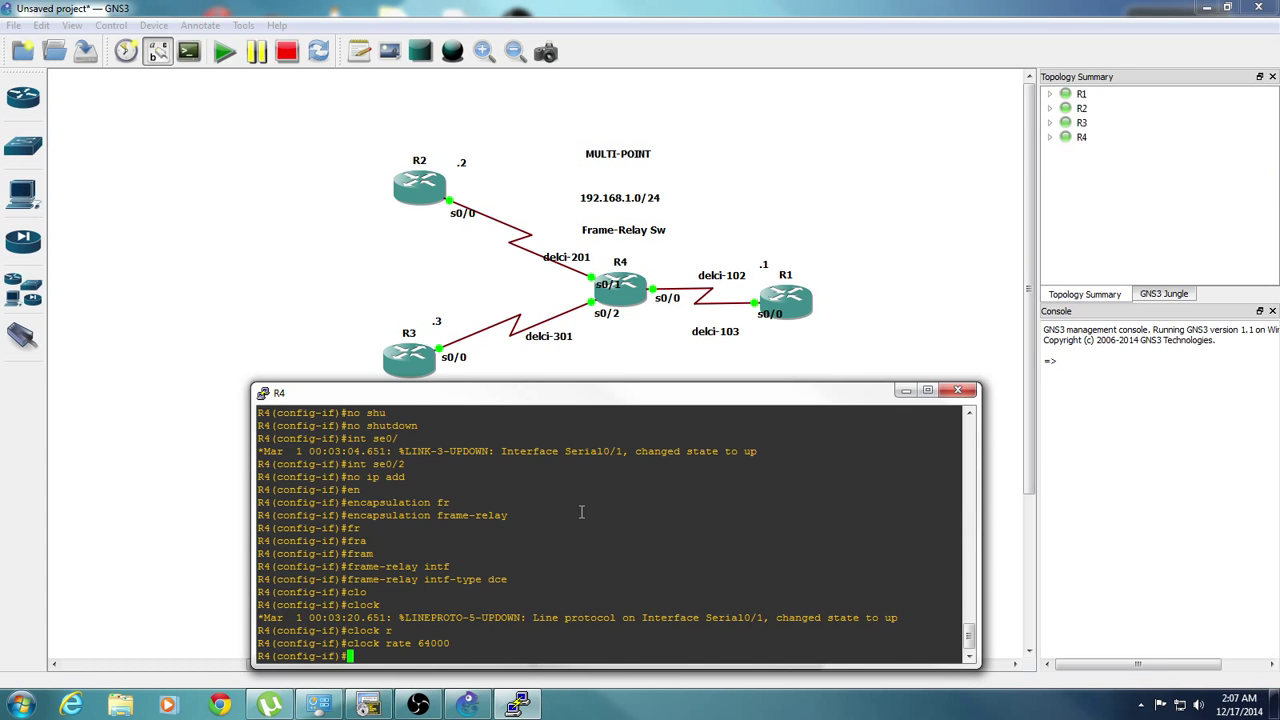
Step: Add the frame-relay route switching DLCI 301 to se0/0 DLCI 103
{"action": "type", "text": "fr"}
{"action": "key", "text": "Tab"}
{"action": "type", "text": "a"}
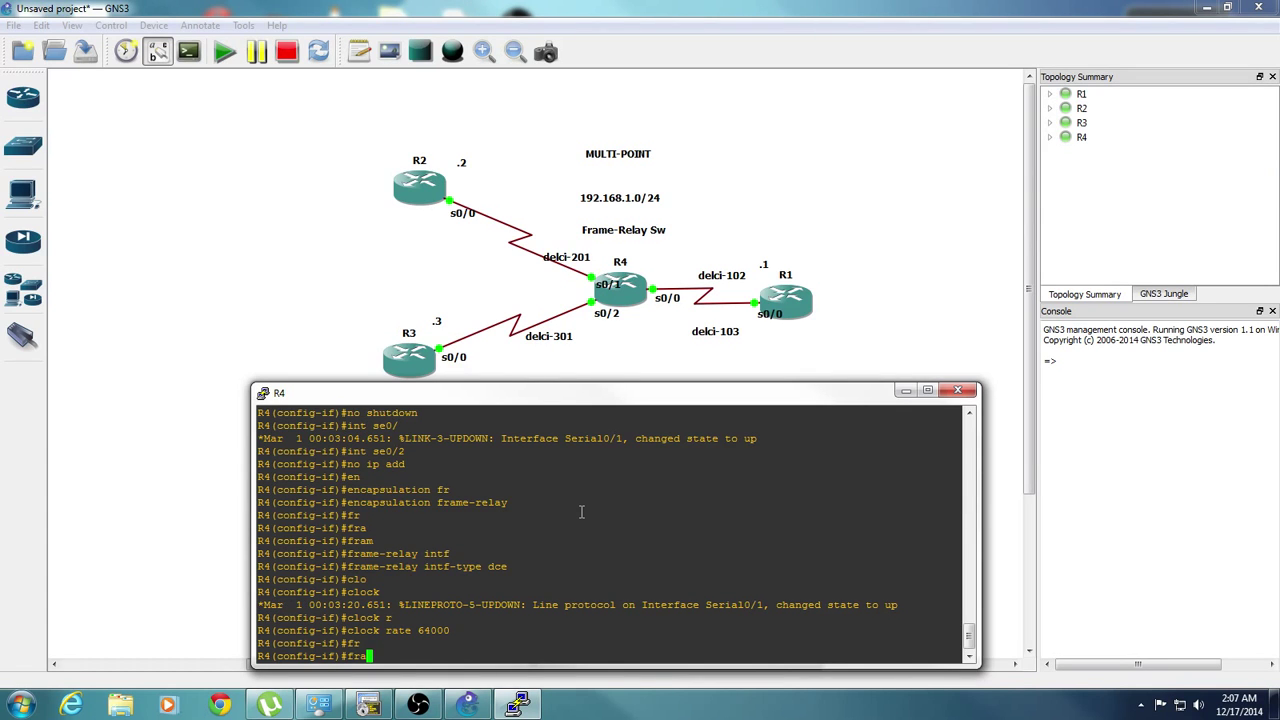
{"action": "type", "text": "m"}
{"action": "key", "text": "Tab"}
{"action": "type", "text": "ro"}
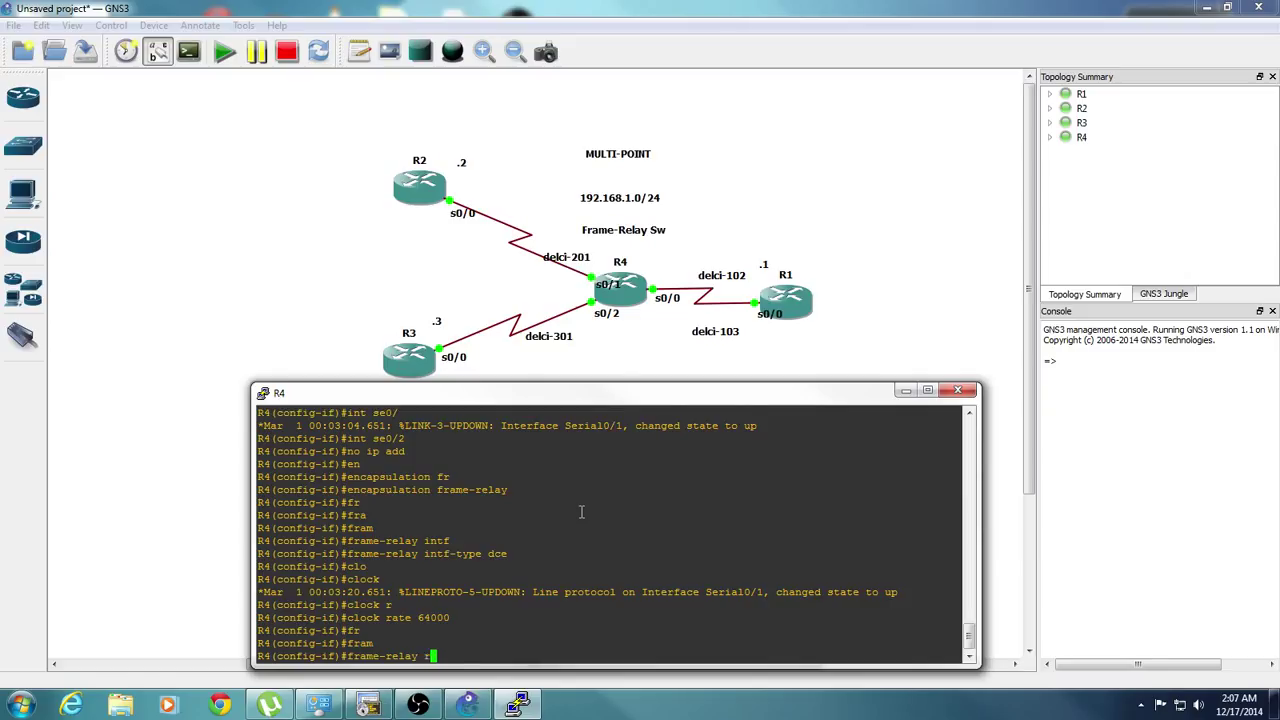
{"action": "key", "text": "Tab"}
{"action": "type", "text": "301"}
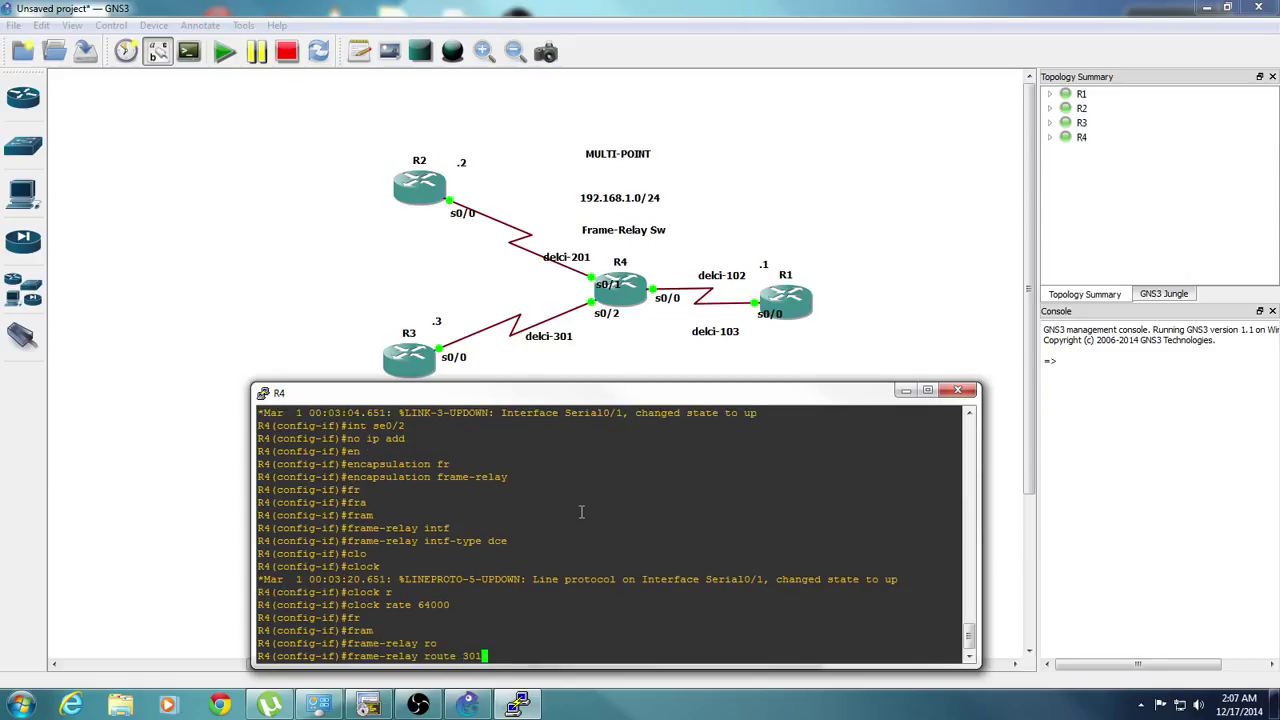
{"action": "type", "text": " int"}
{"action": "key", "text": "Tab"}
{"action": "type", "text": "se0/"}
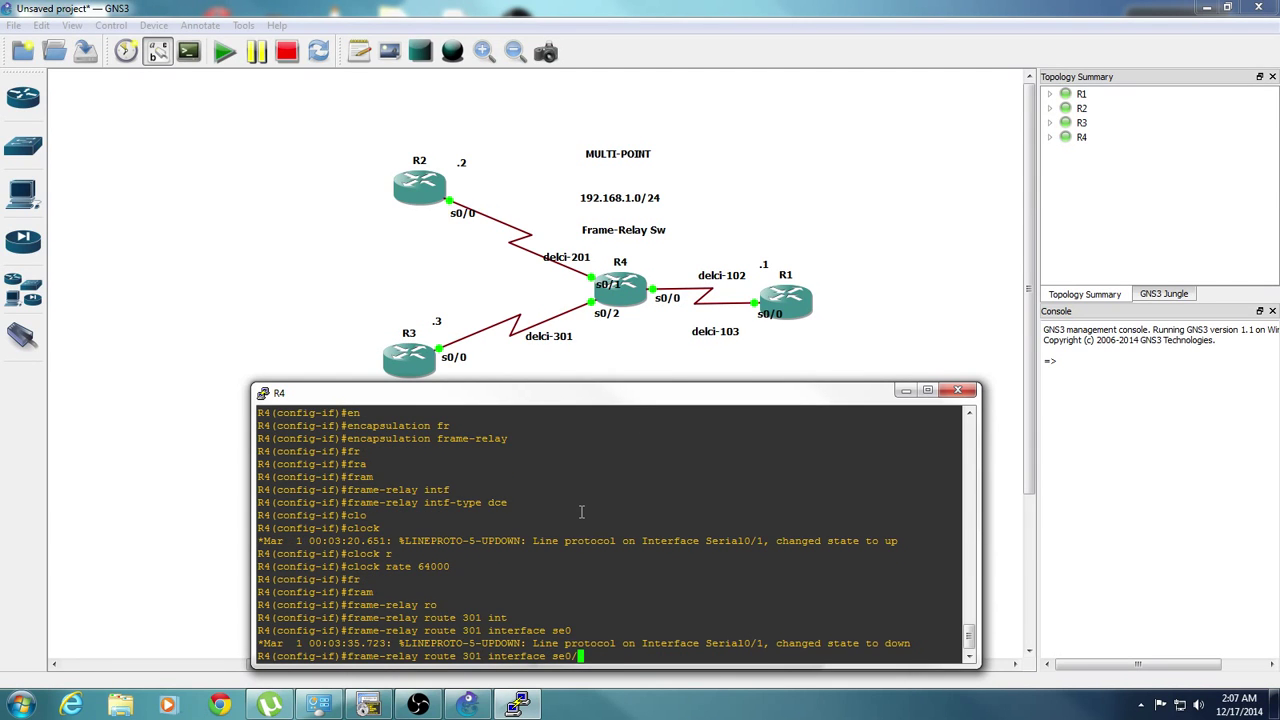
{"action": "type", "text": "0 103"}
{"action": "key", "text": "Return"}
Step: Enable Serial0/2 with no shutdown and leave interface configuration
{"action": "type", "text": "no shu"}
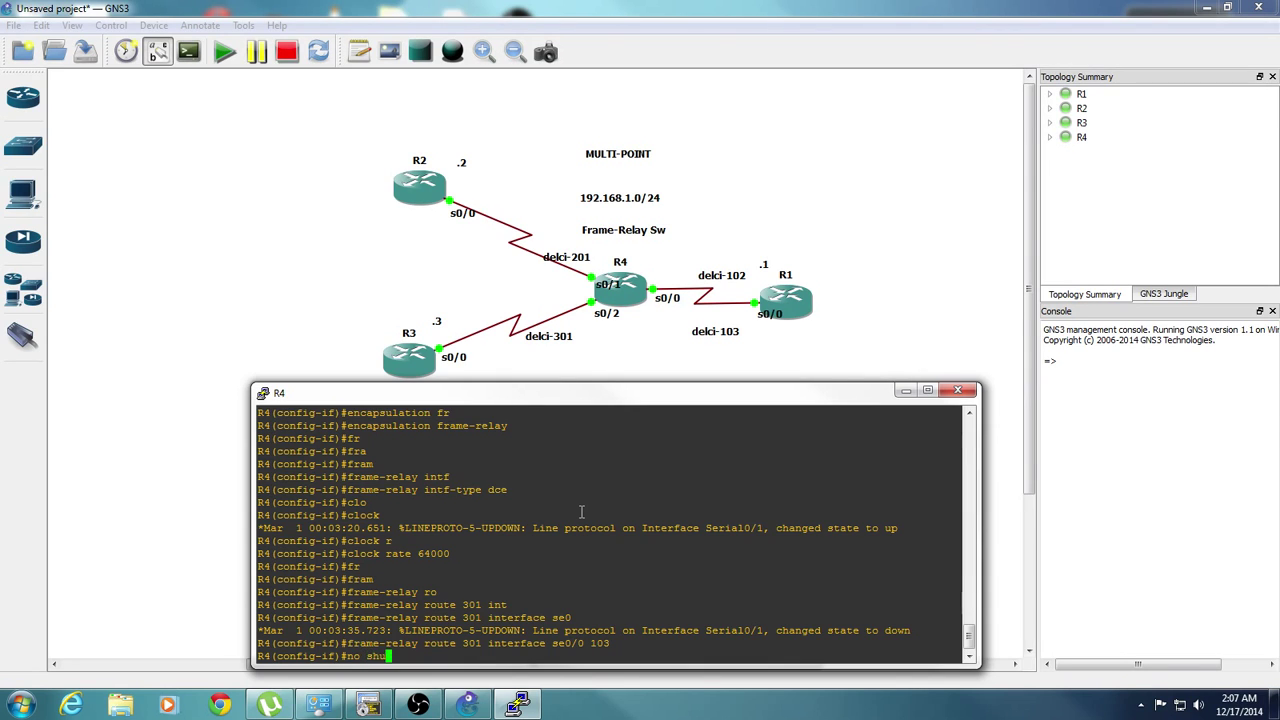
{"action": "key", "text": "Tab"}
{"action": "key", "text": "Return"}
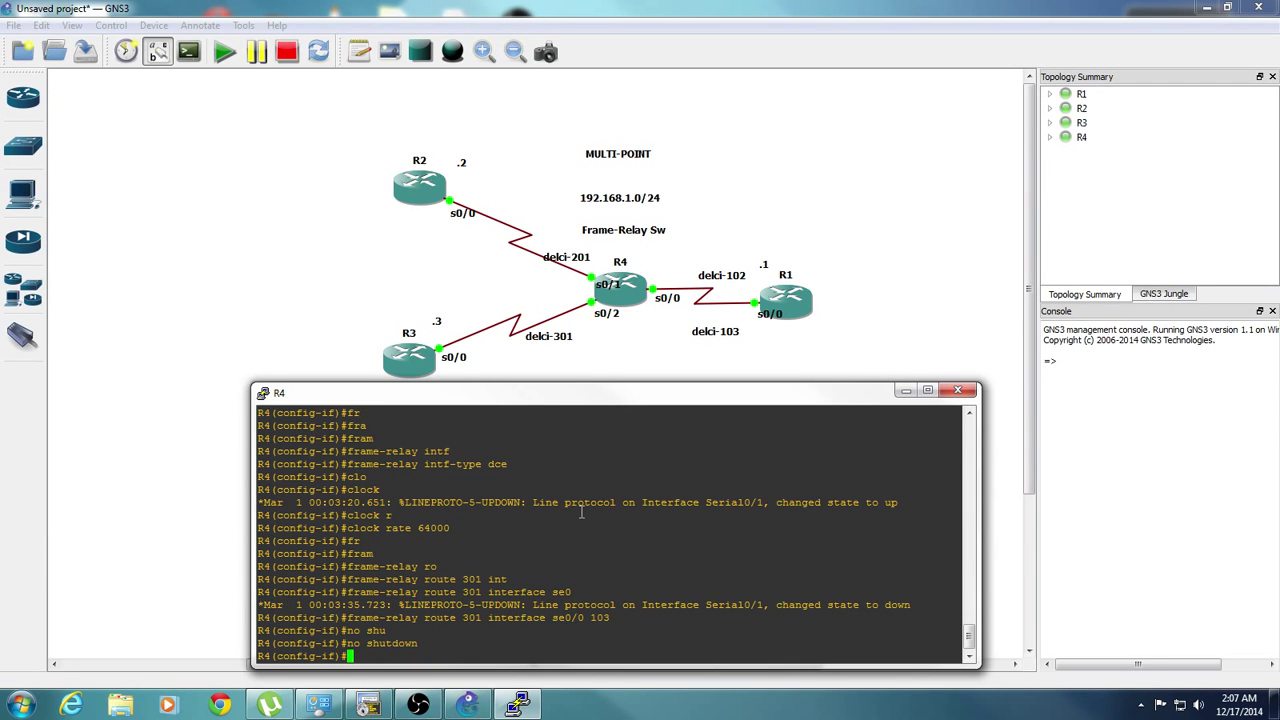
{"action": "type", "text": "exi"}
{"action": "key", "text": "Tab"}
{"action": "key", "text": "Return"}
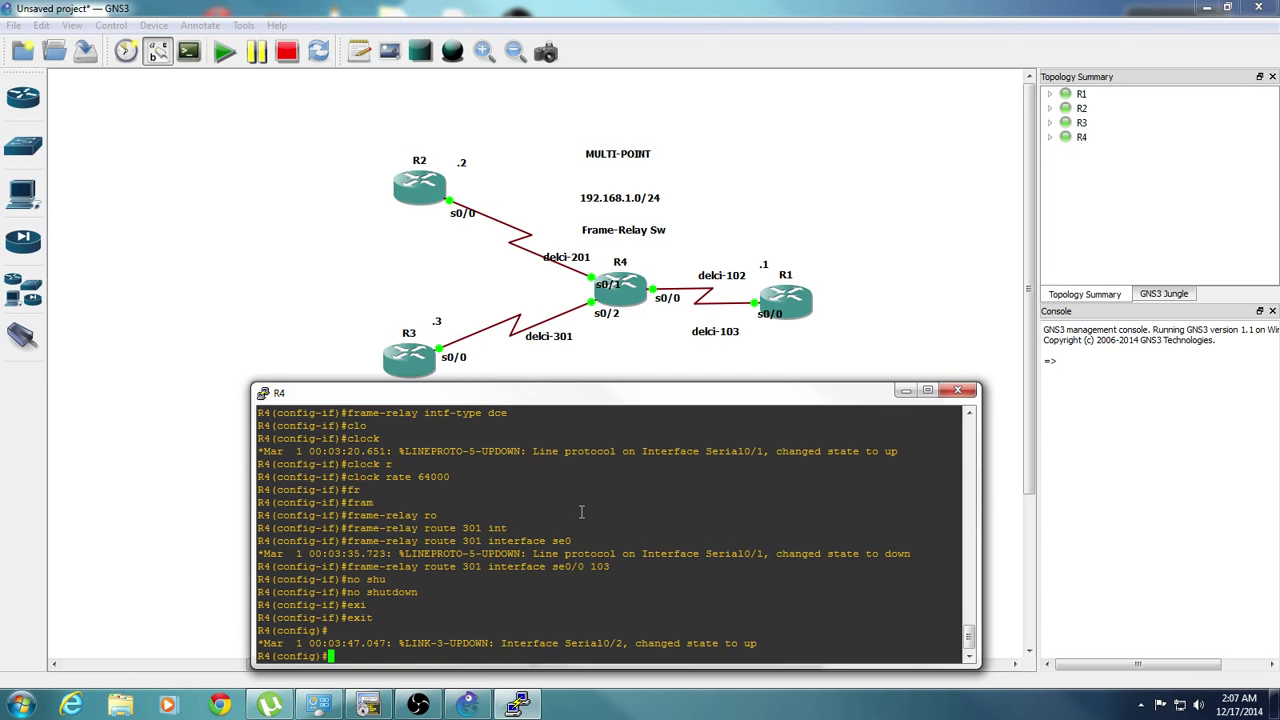
Step: Exit R4's configuration mode back to the privileged prompt
{"action": "type", "text": "e"}
{"action": "type", "text": "i"}
{"action": "key", "text": "Tab"}
{"action": "key", "text": "BackSpace"}
{"action": "type", "text": "xi"}
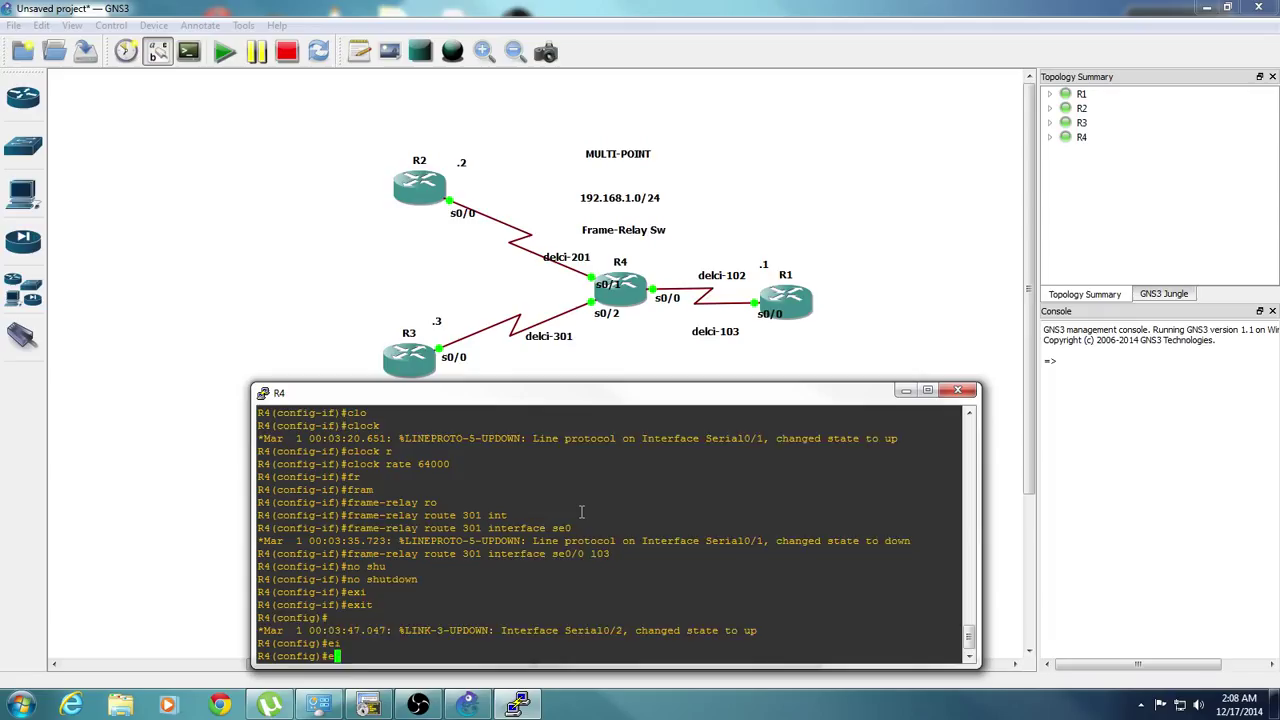
{"action": "key", "text": "Tab"}
{"action": "key", "text": "Return"}
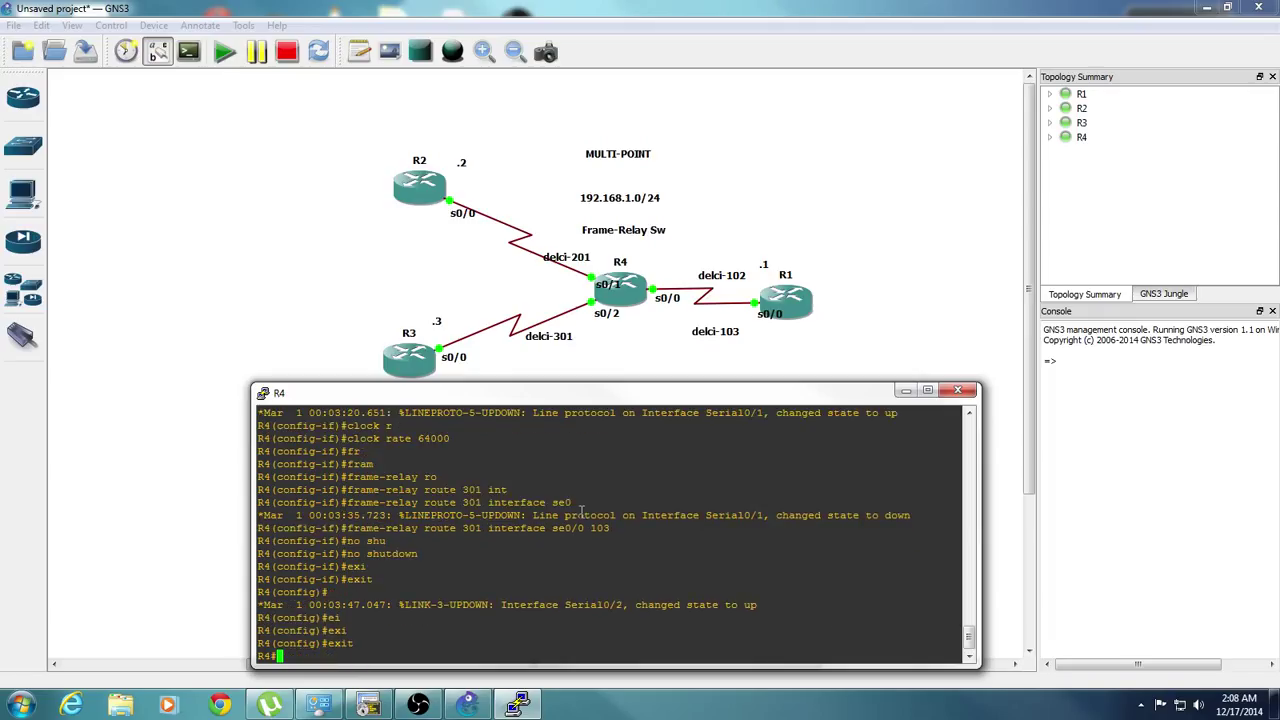
{"action": "key", "text": "Return"}
{"action": "key", "text": "Return"}
{"action": "key", "text": "Return"}
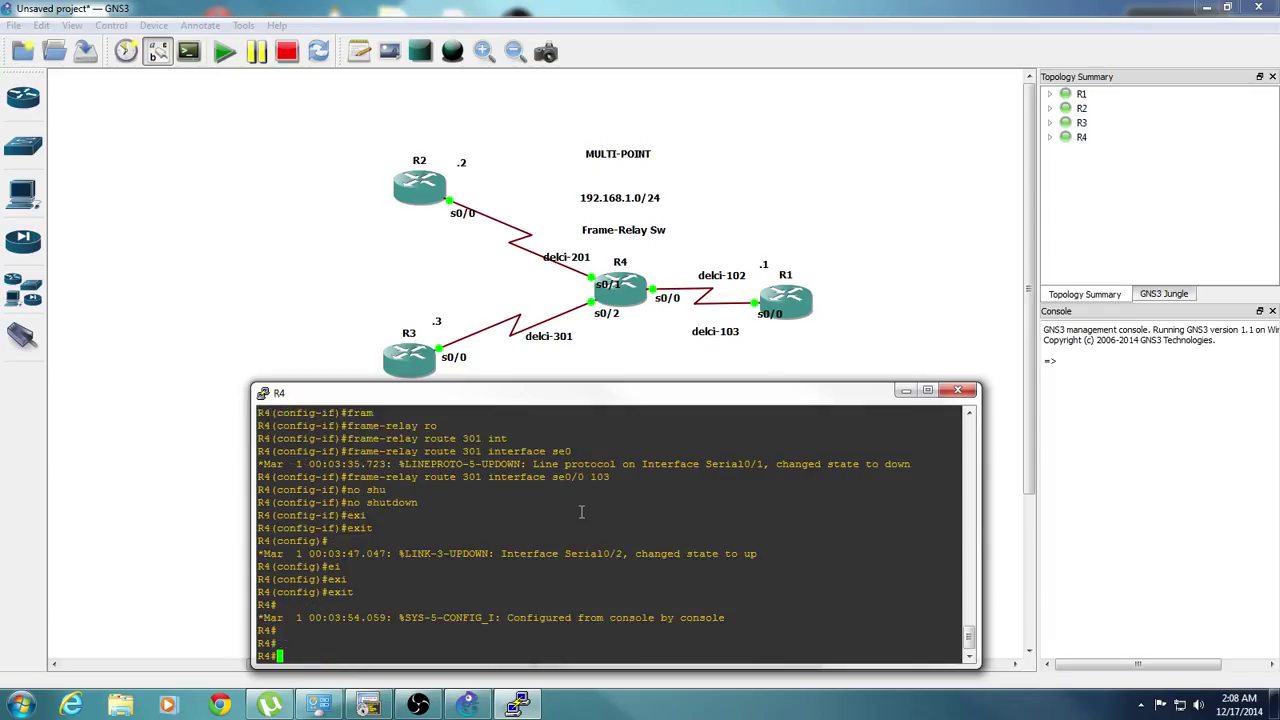
Step: Run 'show frame-relay route' on R4 to list its DLCI switching routes
{"action": "type", "text": "show fr"}
{"action": "key", "text": "Tab"}
{"action": "type", "text": "a"}
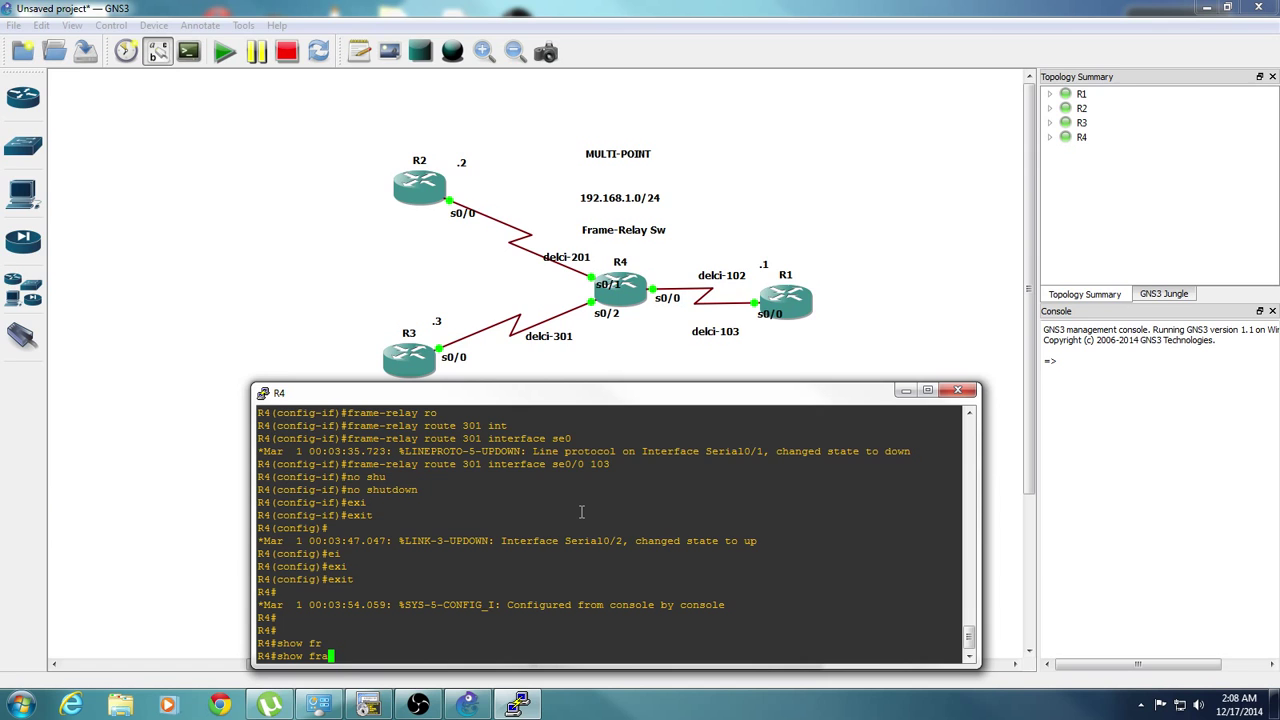
{"action": "type", "text": "m"}
{"action": "key", "text": "Tab"}
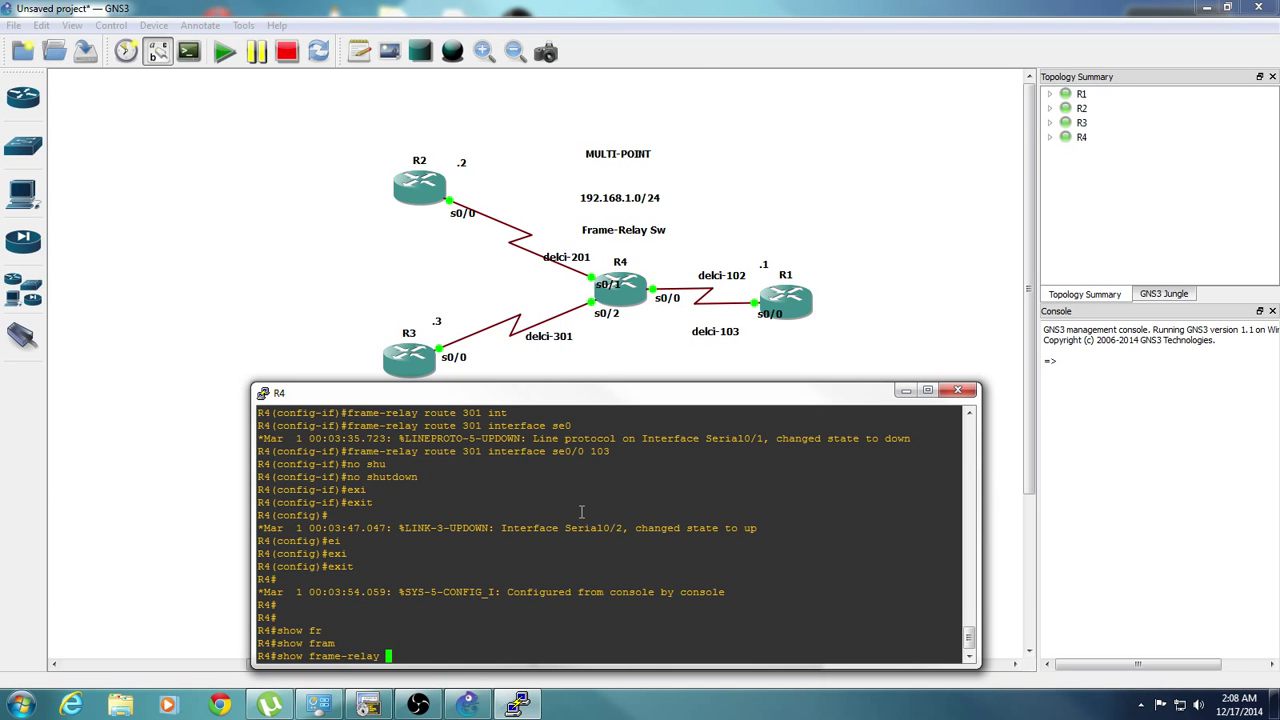
{"action": "type", "text": "ro"}
{"action": "key", "text": "Tab"}
{"action": "key", "text": "Return"}
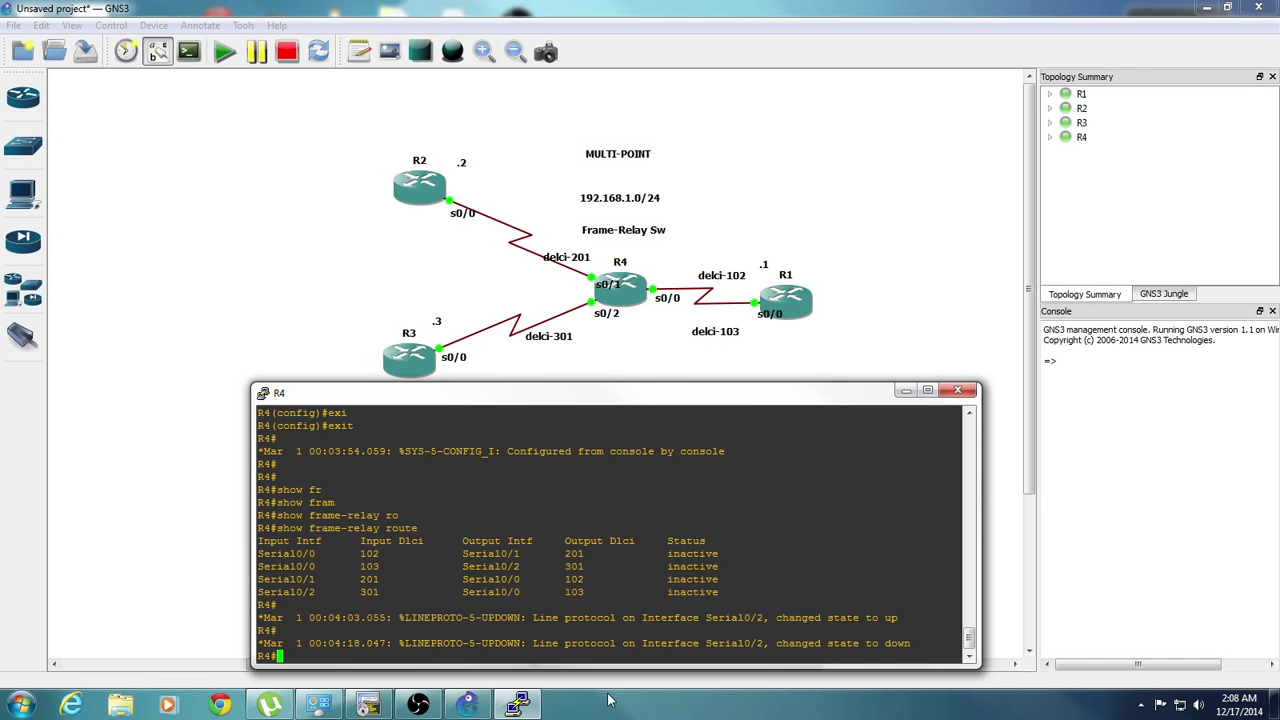
{"action": "mouse_move", "coordinate": [512, 708]}
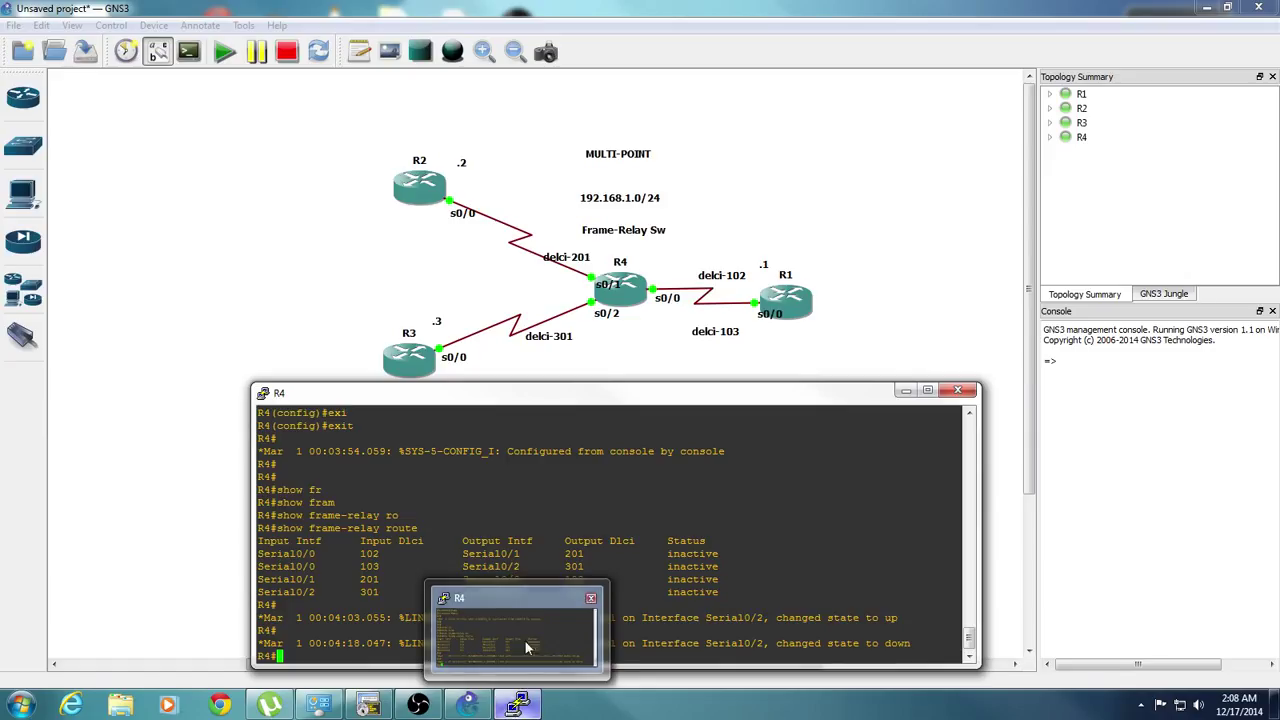
Step: Open a console to R1 and enter global configuration mode
{"action": "left_click", "coordinate": [800, 308]}
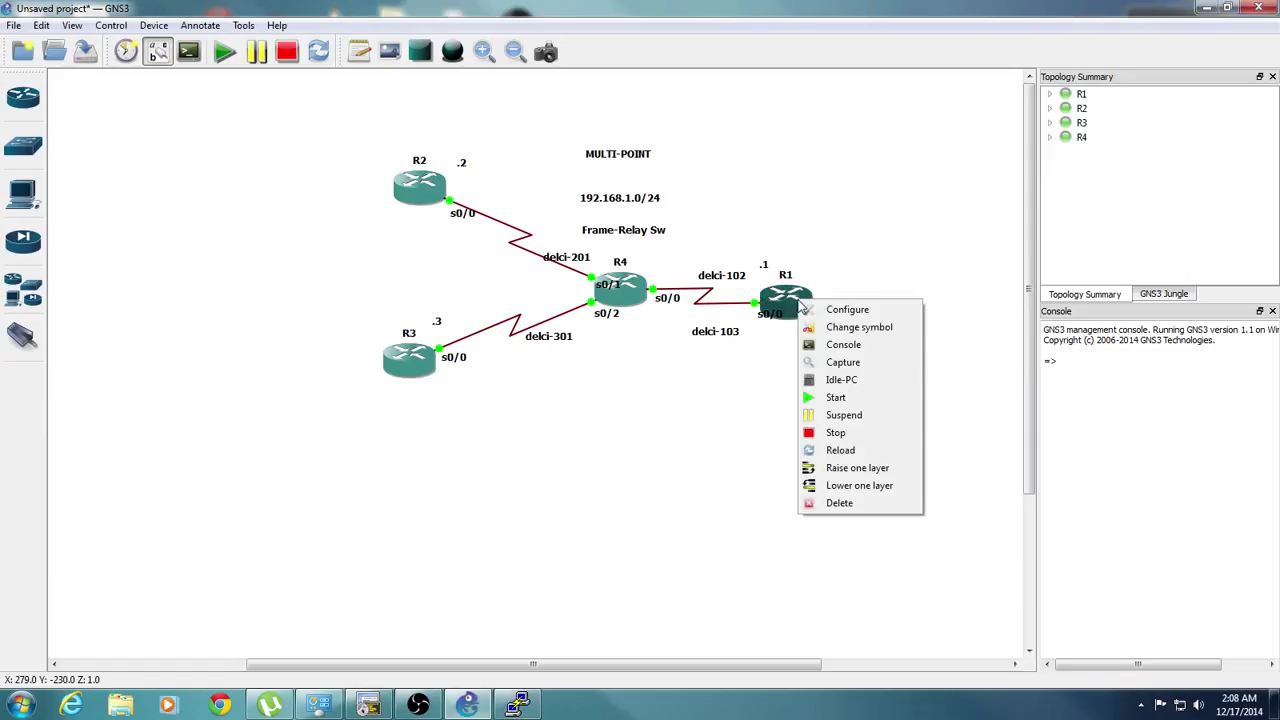
{"action": "left_click", "coordinate": [824, 348]}
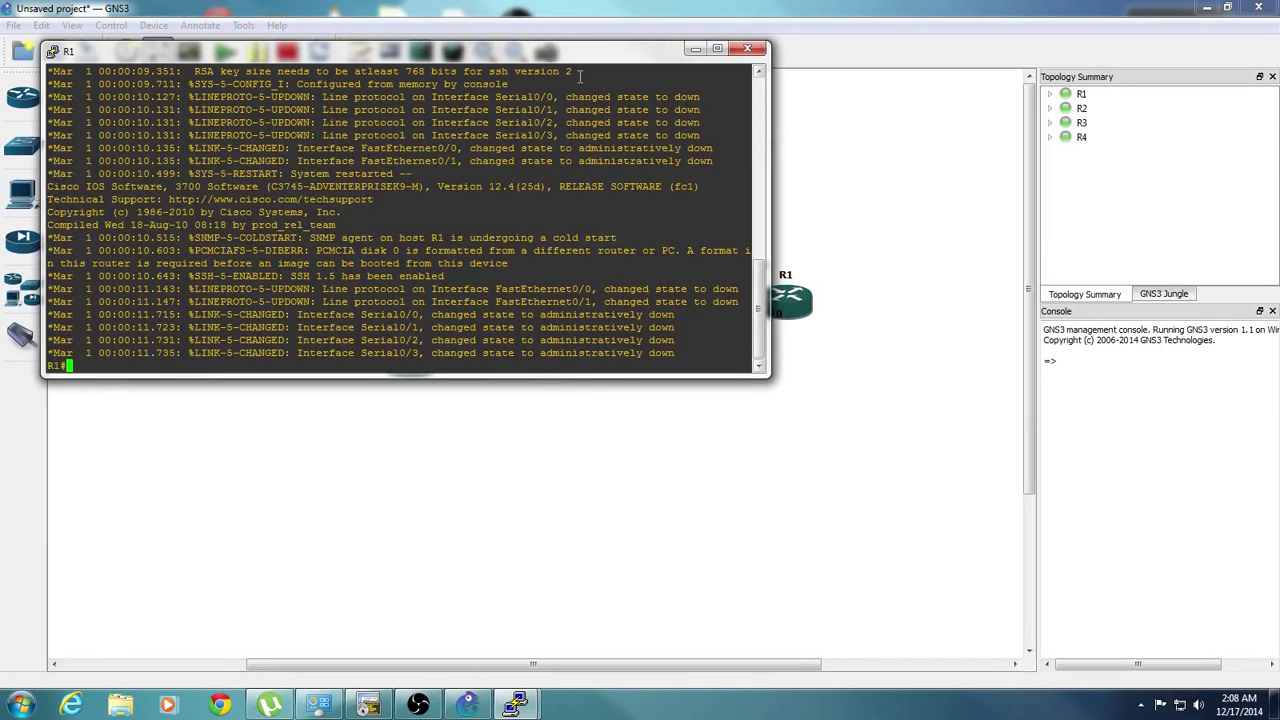
{"action": "left_click_drag", "start_coordinate": [524, 56], "coordinate": [673, 354]}
{"action": "key", "text": "Return"}
{"action": "key", "text": "Return"}
{"action": "key", "text": "Return"}
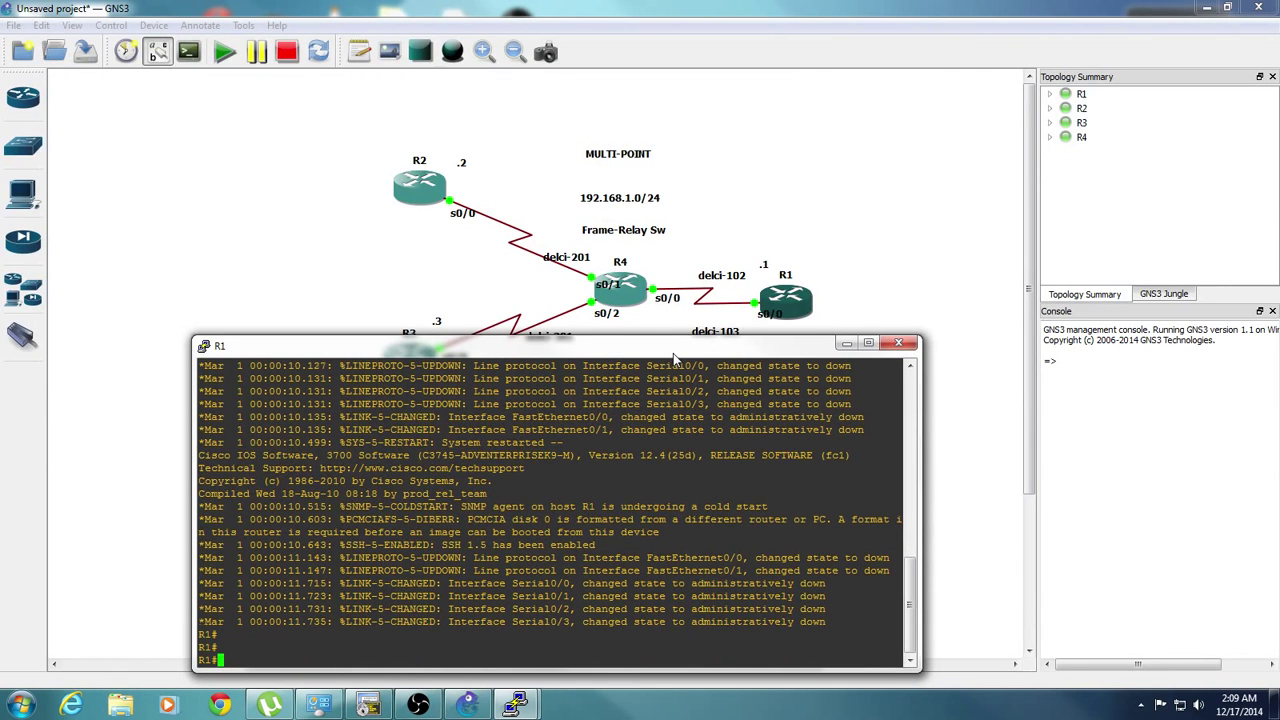
{"action": "type", "text": "conf t"}
{"action": "key", "text": "Return"}
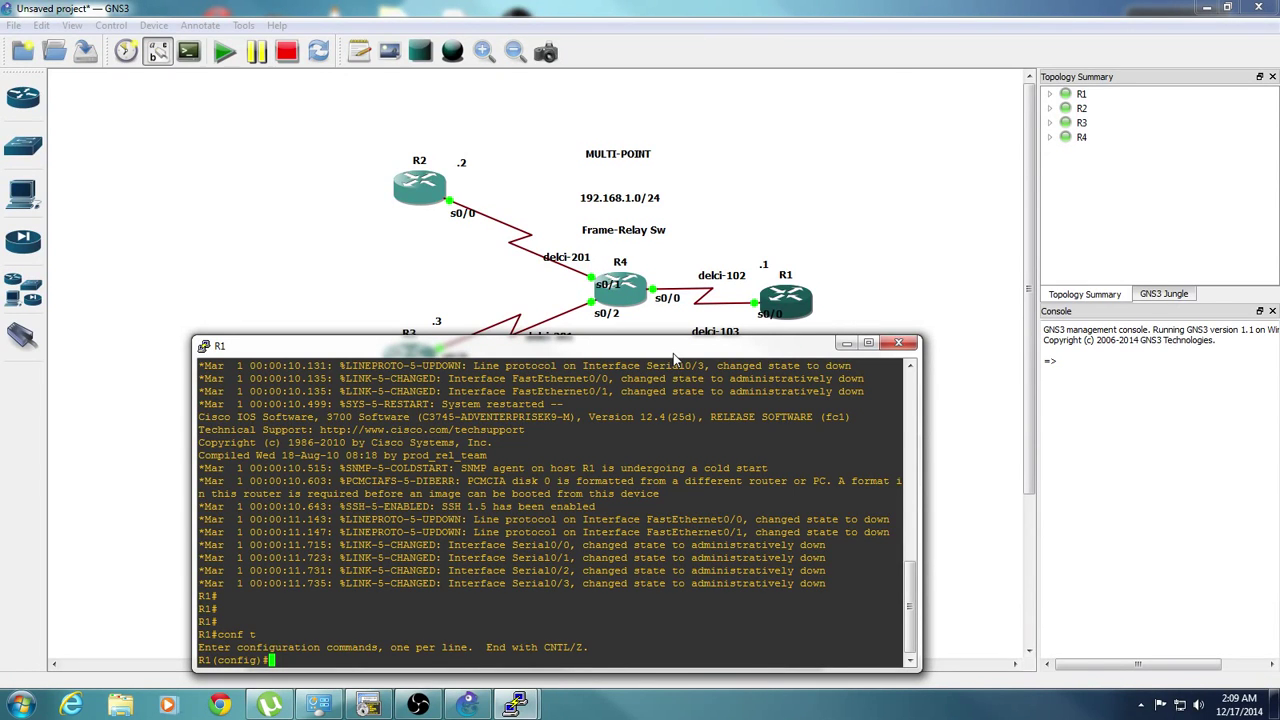
Step: Give R1's se0/0 address 192.168.1.1 255.255.255.0, Frame Relay encapsulation, and no shutdown
{"action": "type", "text": "int se0/0"}
{"action": "key", "text": "Return"}
{"action": "type", "text": "i"}
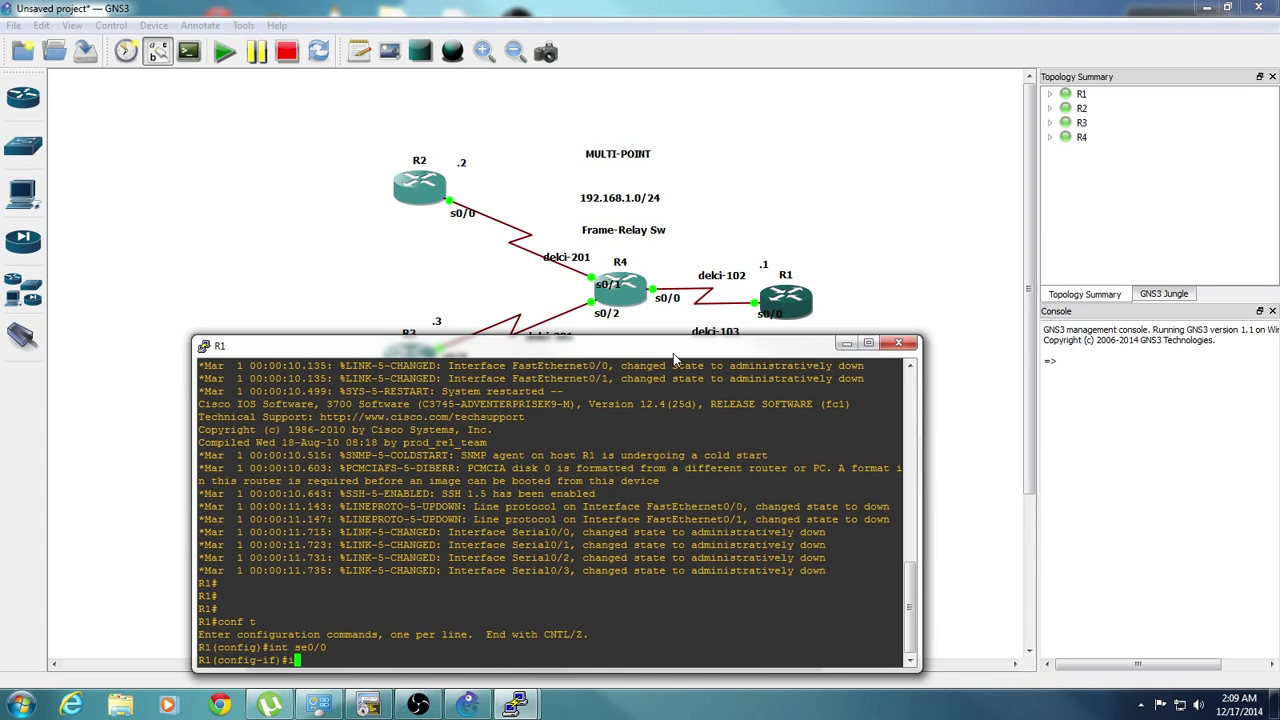
{"action": "type", "text": "p add  192.168.1.1 255.255.255.0"}
{"action": "key", "text": "Return"}
{"action": "type", "text": "en"}
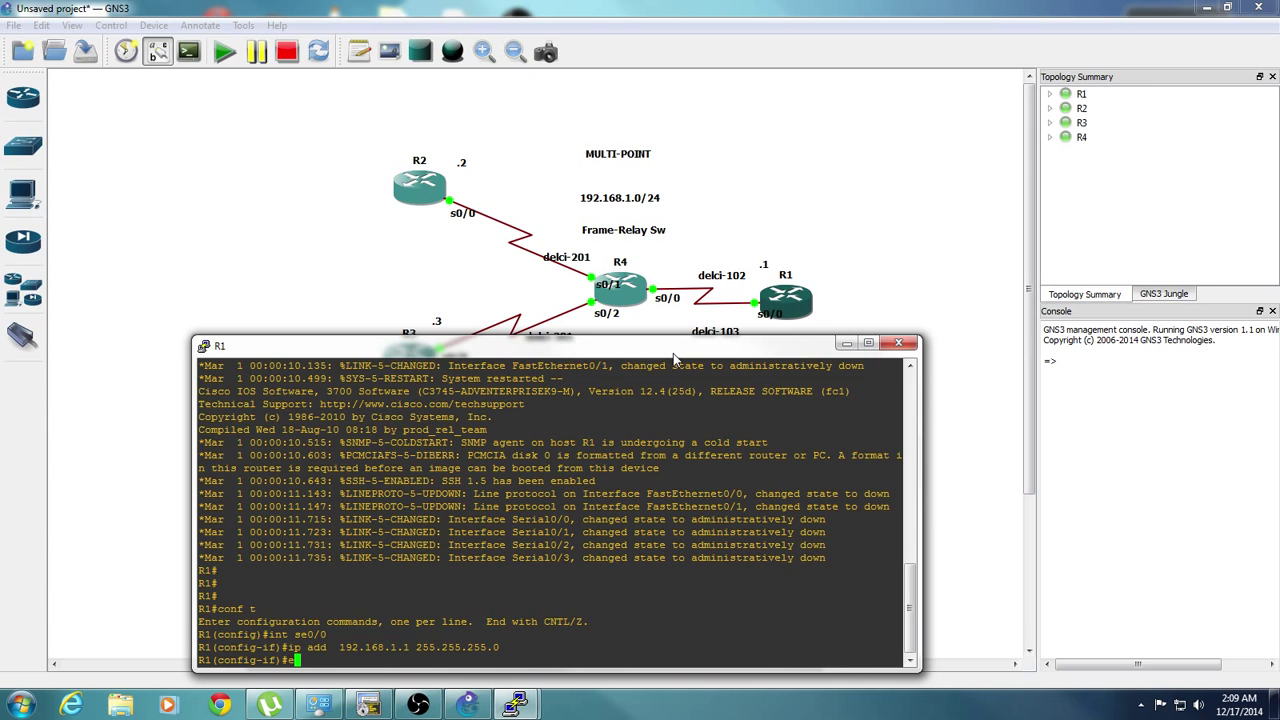
{"action": "key", "text": "Tab"}
{"action": "type", "text": "fr"}
{"action": "key", "text": "Tab"}
{"action": "key", "text": "Return"}
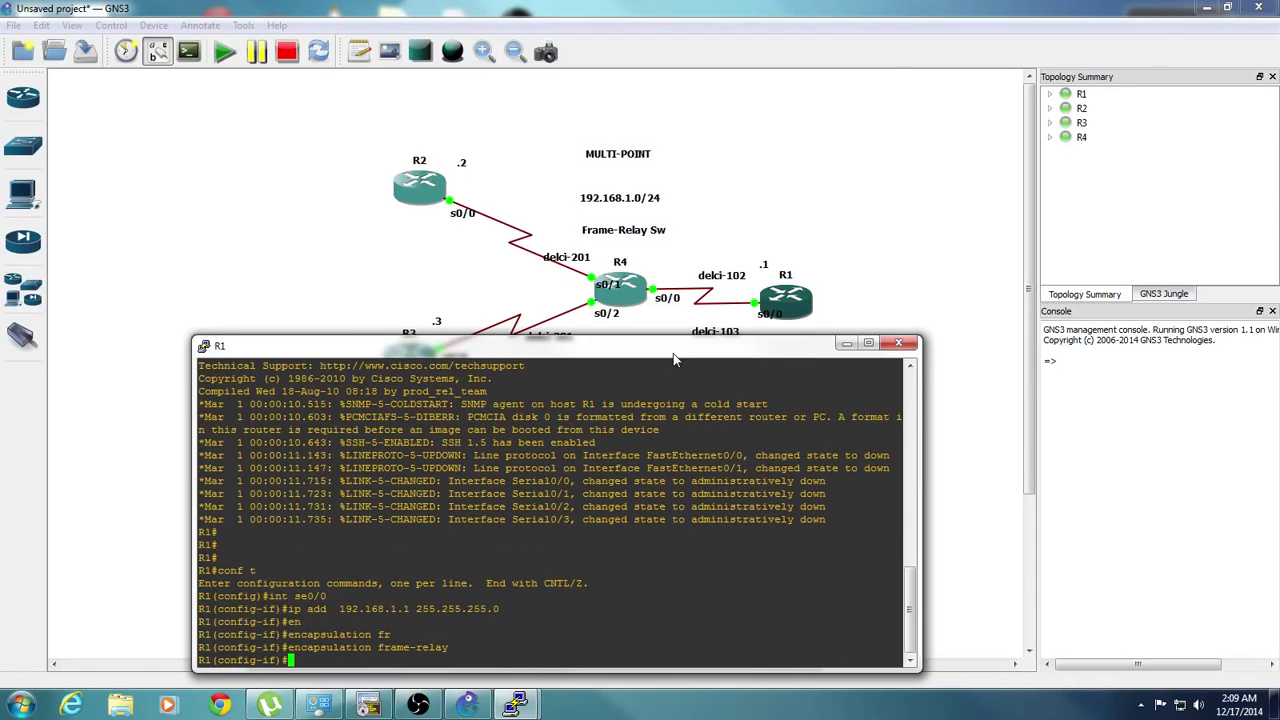
{"action": "type", "text": "no shu"}
{"action": "key", "text": "Tab"}
{"action": "key", "text": "Return"}
Step: Open a console to R2 and enter global configuration mode
{"action": "right_click", "coordinate": [413, 196]}
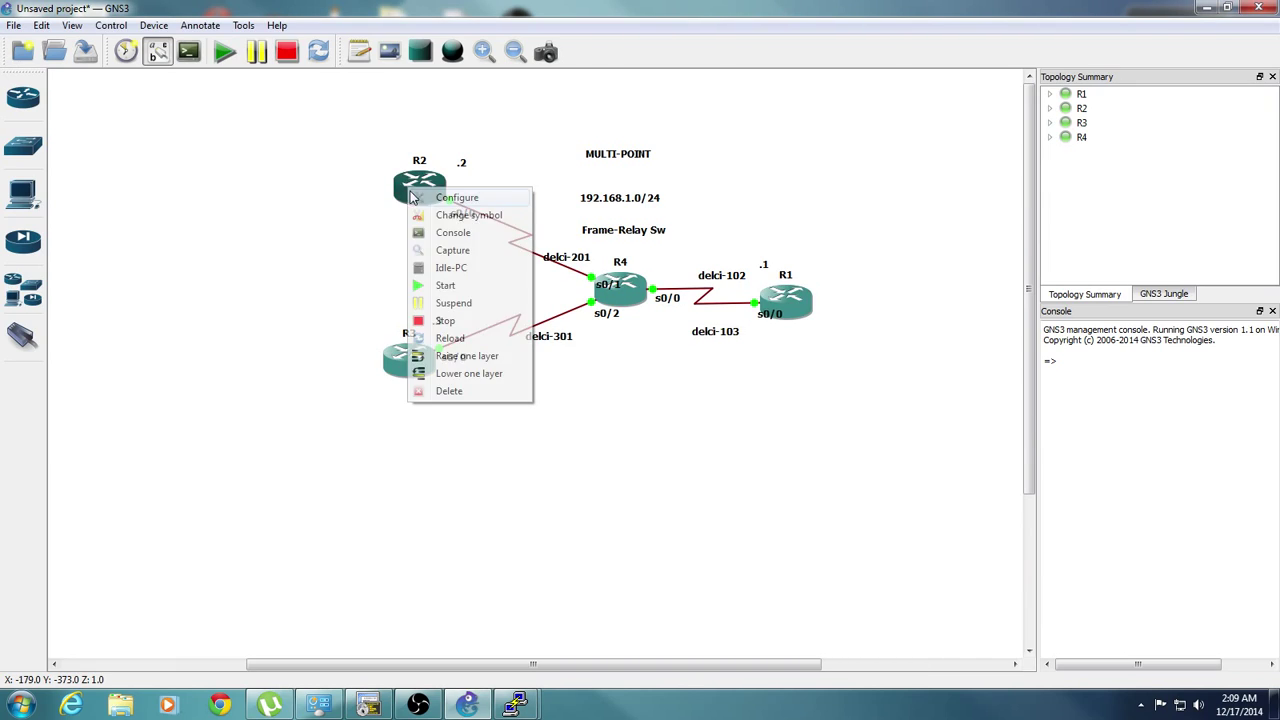
{"action": "left_click", "coordinate": [437, 232]}
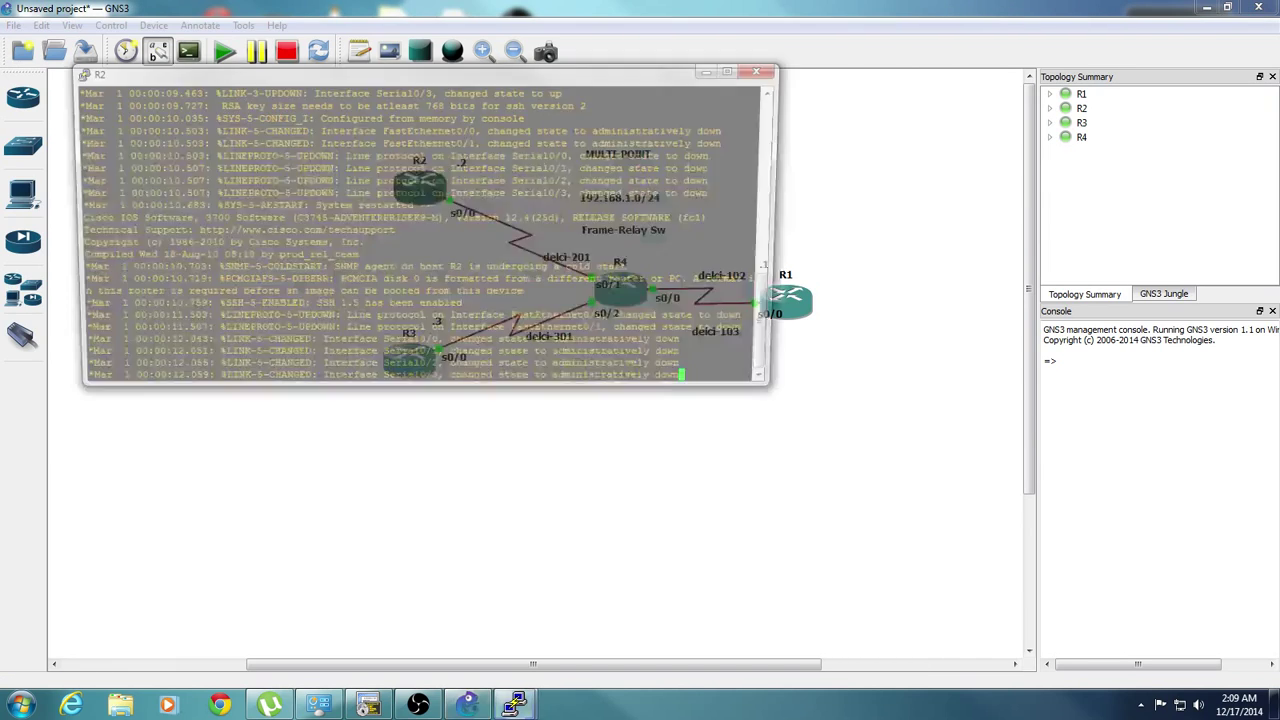
{"action": "left_click_drag", "start_coordinate": [370, 82], "coordinate": [447, 357]}
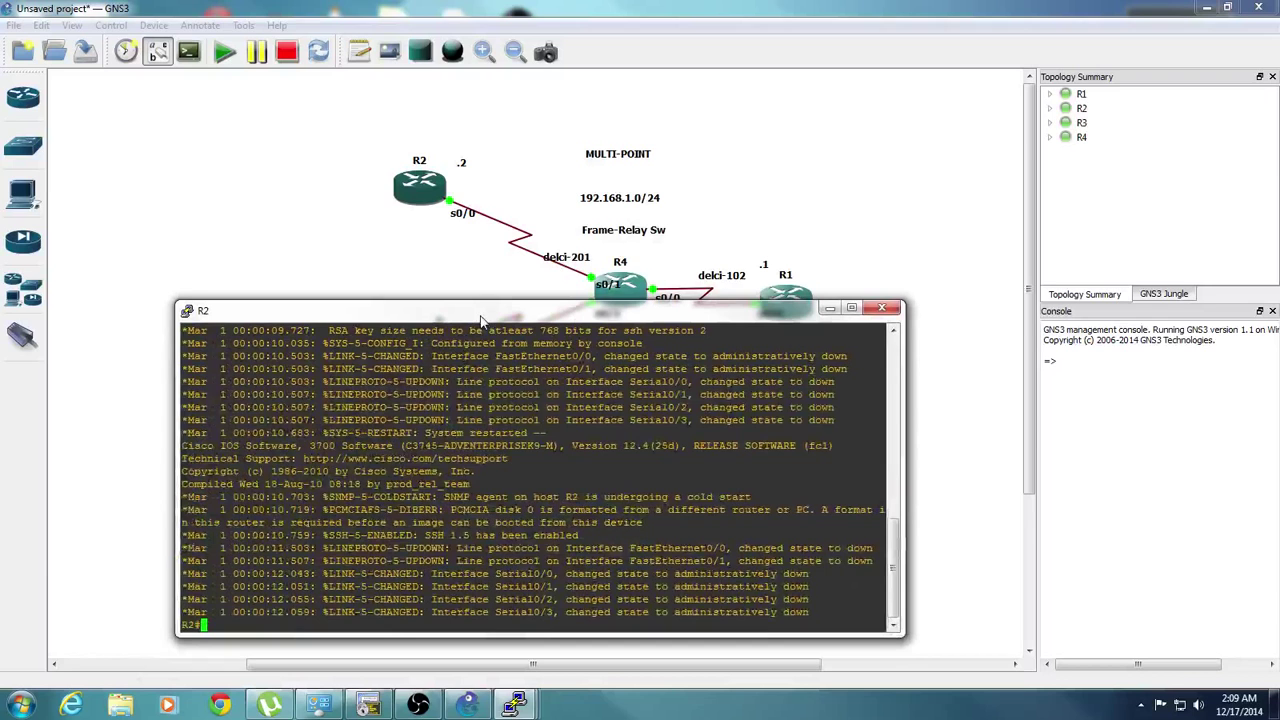
{"action": "type", "text": "conf t"}
{"action": "key", "text": "Return"}
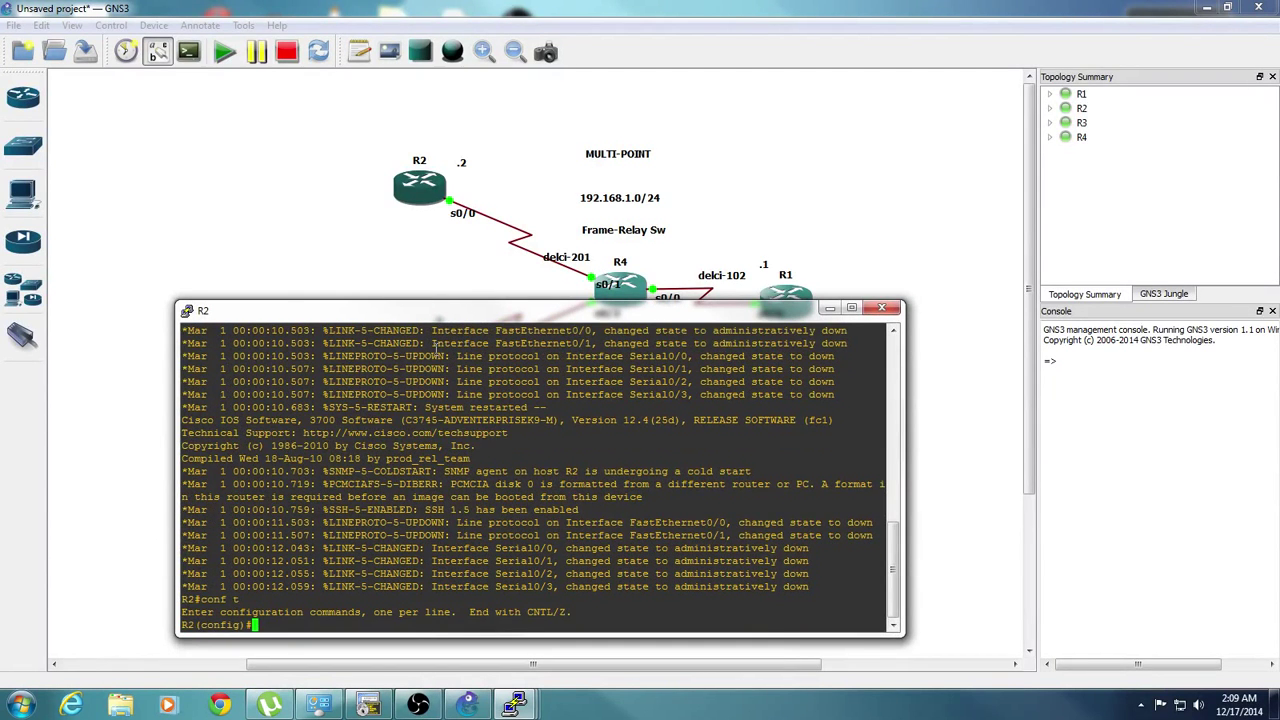
Step: Give R2's se0/0 address 192.168.1.2 255.255.255.0, Frame Relay encapsulation, and no shutdown
{"action": "type", "text": "int se0/0"}
{"action": "key", "text": "Return"}
{"action": "type", "text": "ip add 192"}
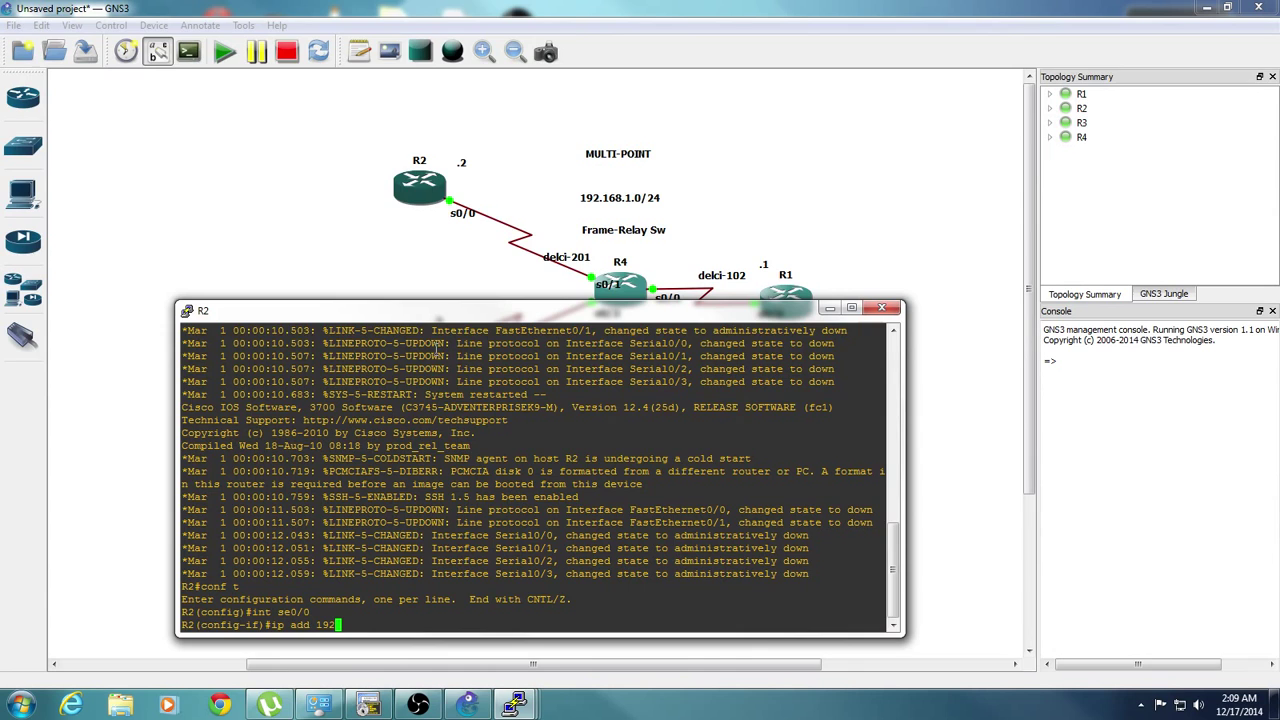
{"action": "type", "text": ".168.1.2 255.255.255.0"}
{"action": "key", "text": "Return"}
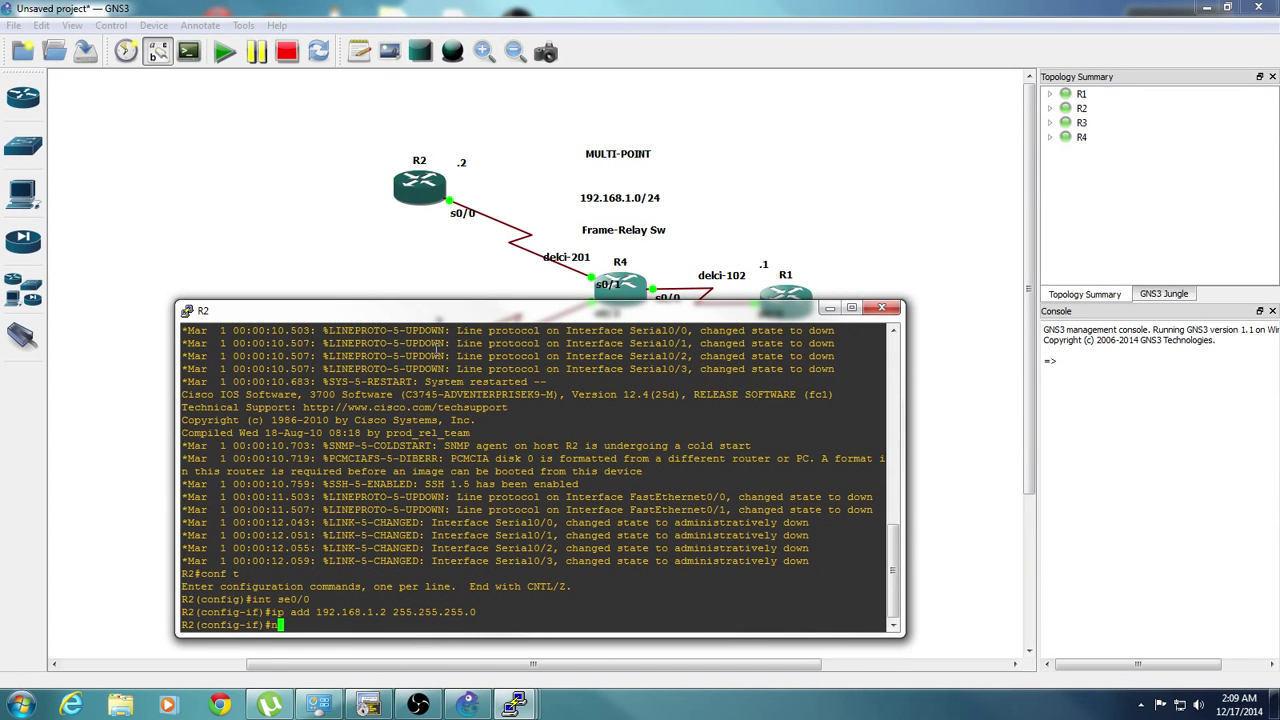
{"action": "type", "text": "en"}
{"action": "key", "text": "Tab"}
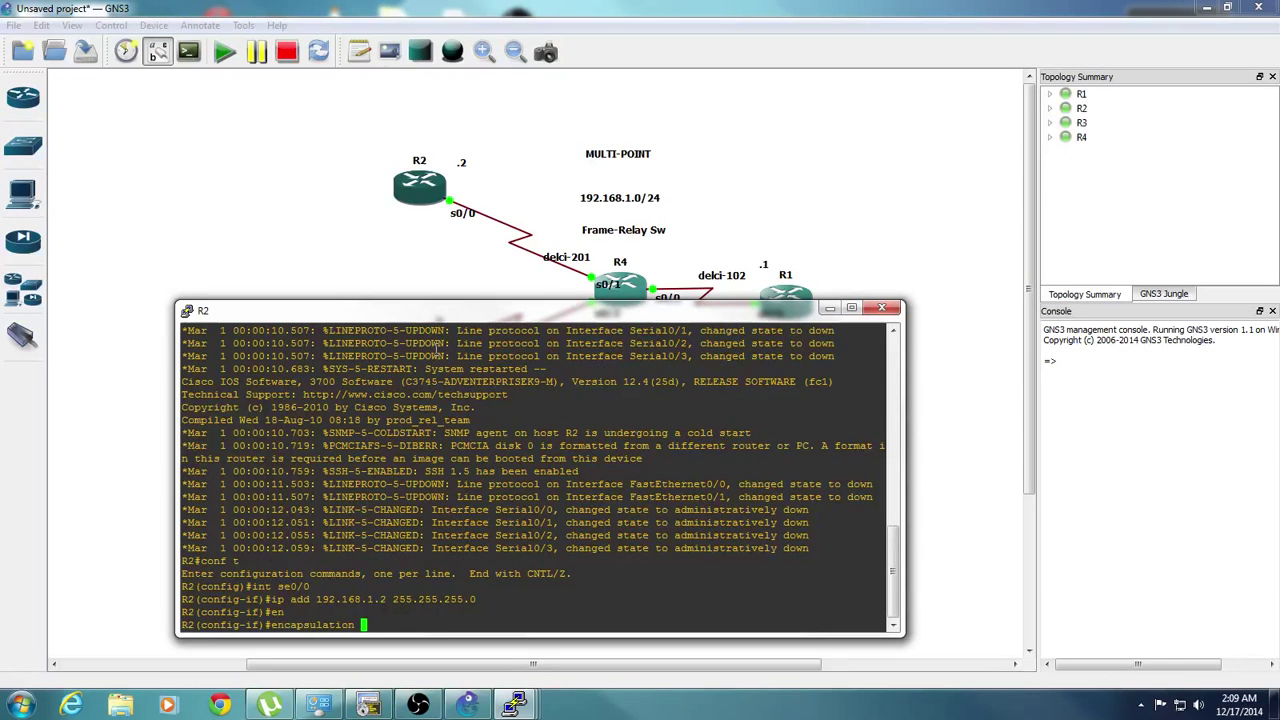
{"action": "type", "text": "fr"}
{"action": "key", "text": "Tab"}
{"action": "key", "text": "Return"}
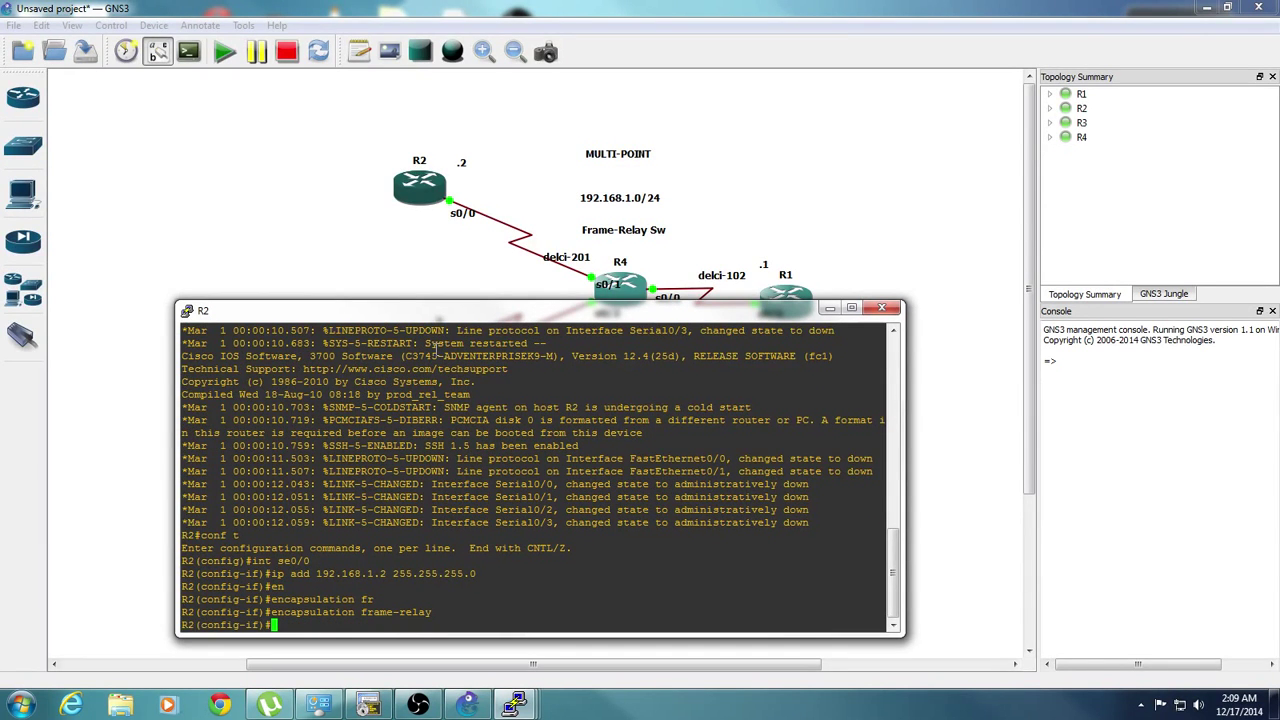
{"action": "type", "text": "no shu"}
{"action": "key", "text": "Tab"}
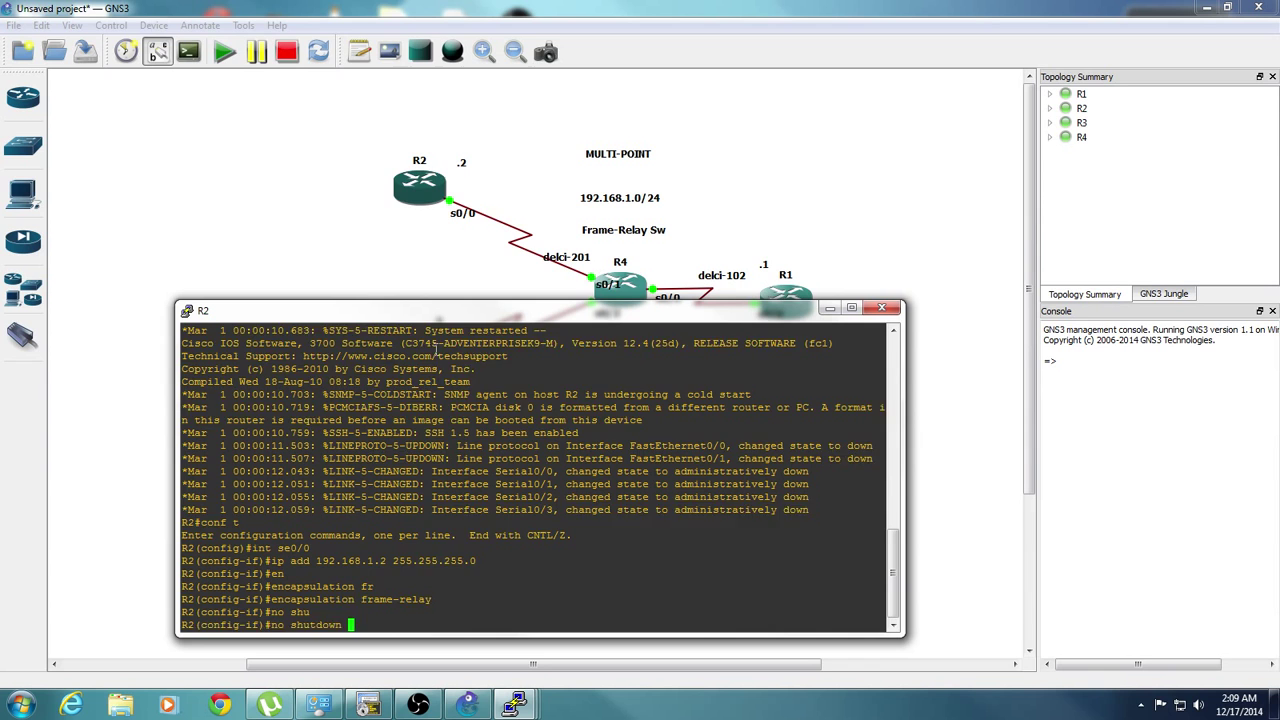
{"action": "key", "text": "Return"}
Step: Leave R2's interface configuration, then open R3's console in global configuration mode
{"action": "type", "text": "exi"}
{"action": "key", "text": "Tab"}
{"action": "key", "text": "Return"}
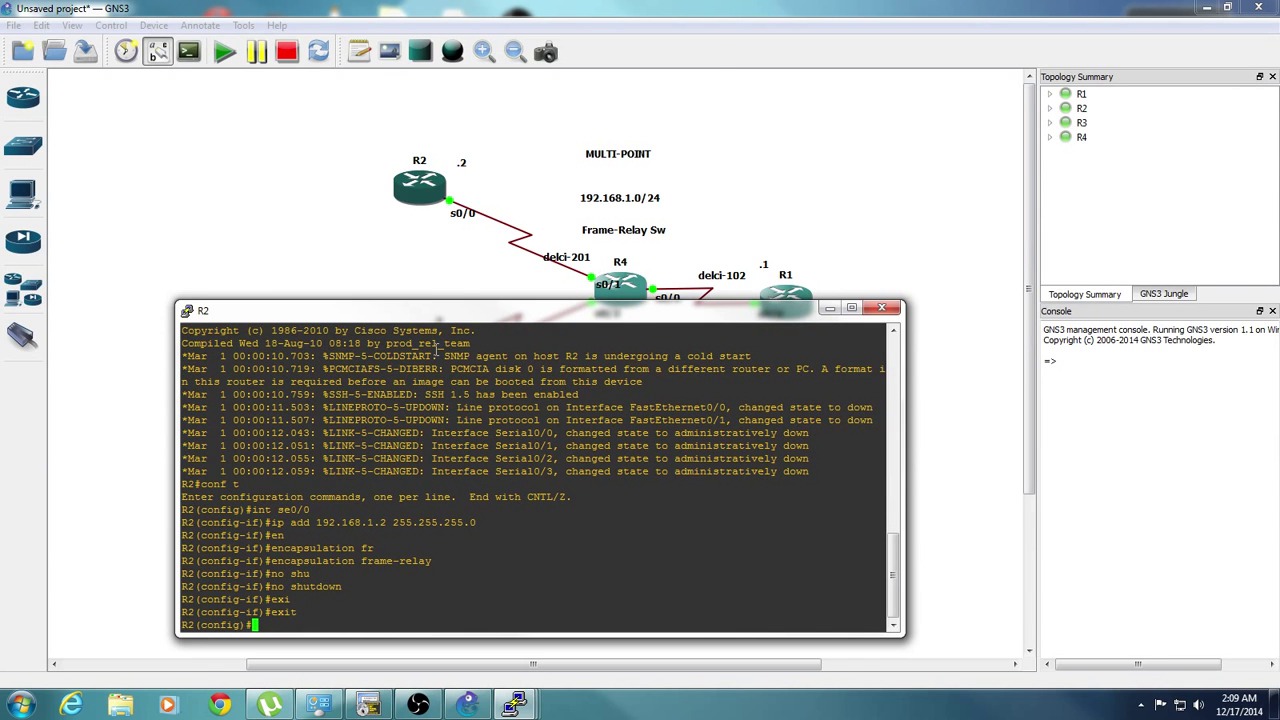
{"action": "left_click", "coordinate": [830, 308]}
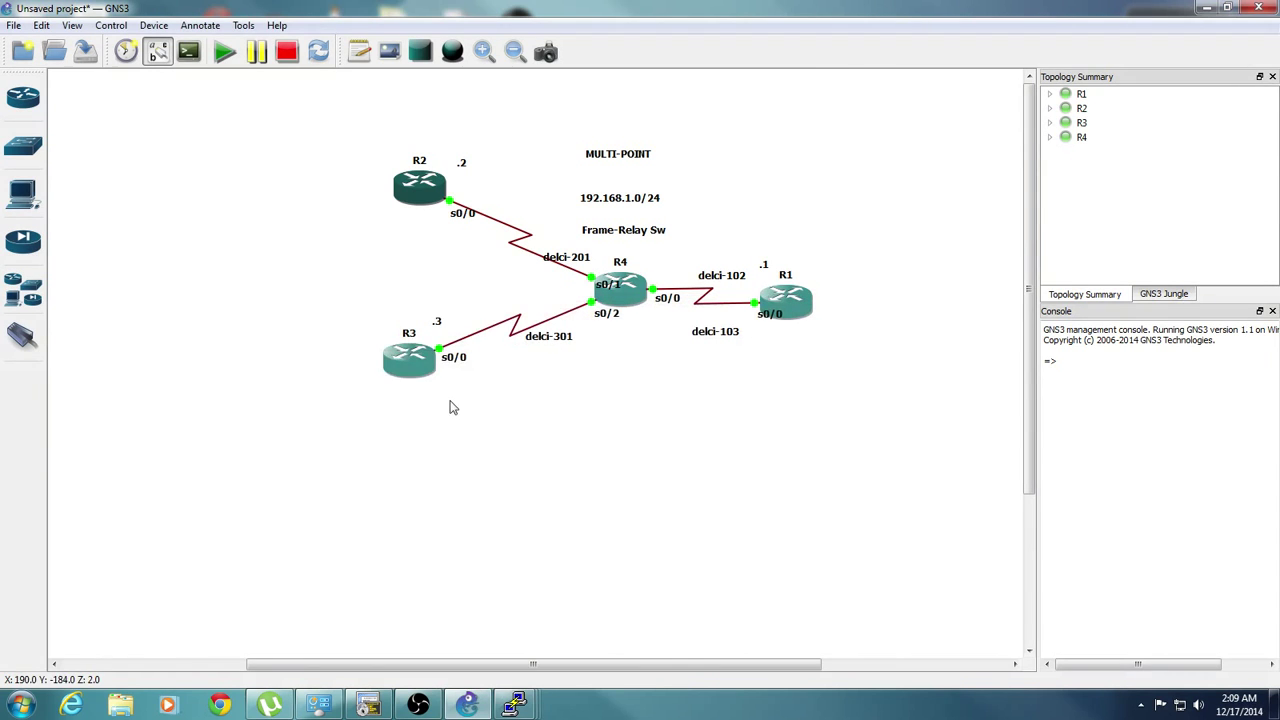
{"action": "right_click", "coordinate": [410, 360]}
{"action": "left_click", "coordinate": [462, 414]}
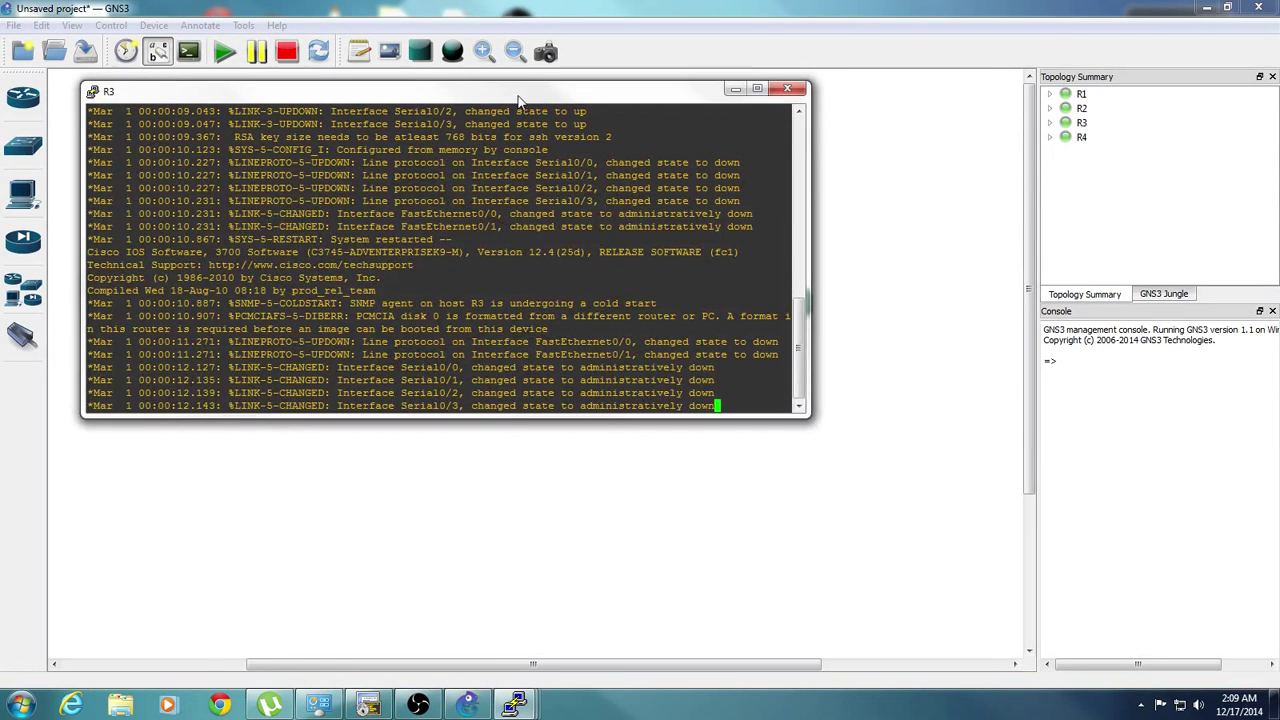
{"action": "left_click_drag", "start_coordinate": [518, 100], "coordinate": [683, 340]}
{"action": "key", "text": "Return"}
{"action": "key", "text": "Return"}
{"action": "key", "text": "Return"}
{"action": "key", "text": "Return"}
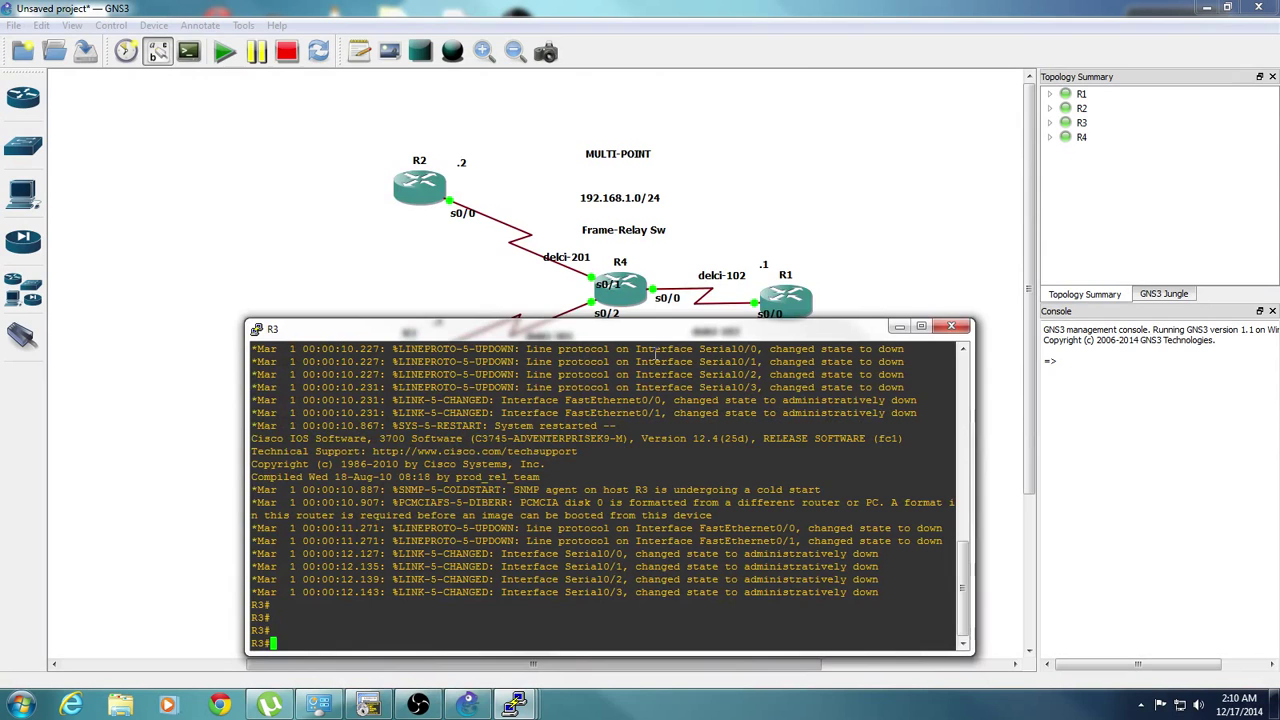
{"action": "type", "text": "conf t"}
{"action": "key", "text": "Return"}
Step: Set Frame Relay encapsulation on R3's Serial0/0
{"action": "type", "text": "int se0/0"}
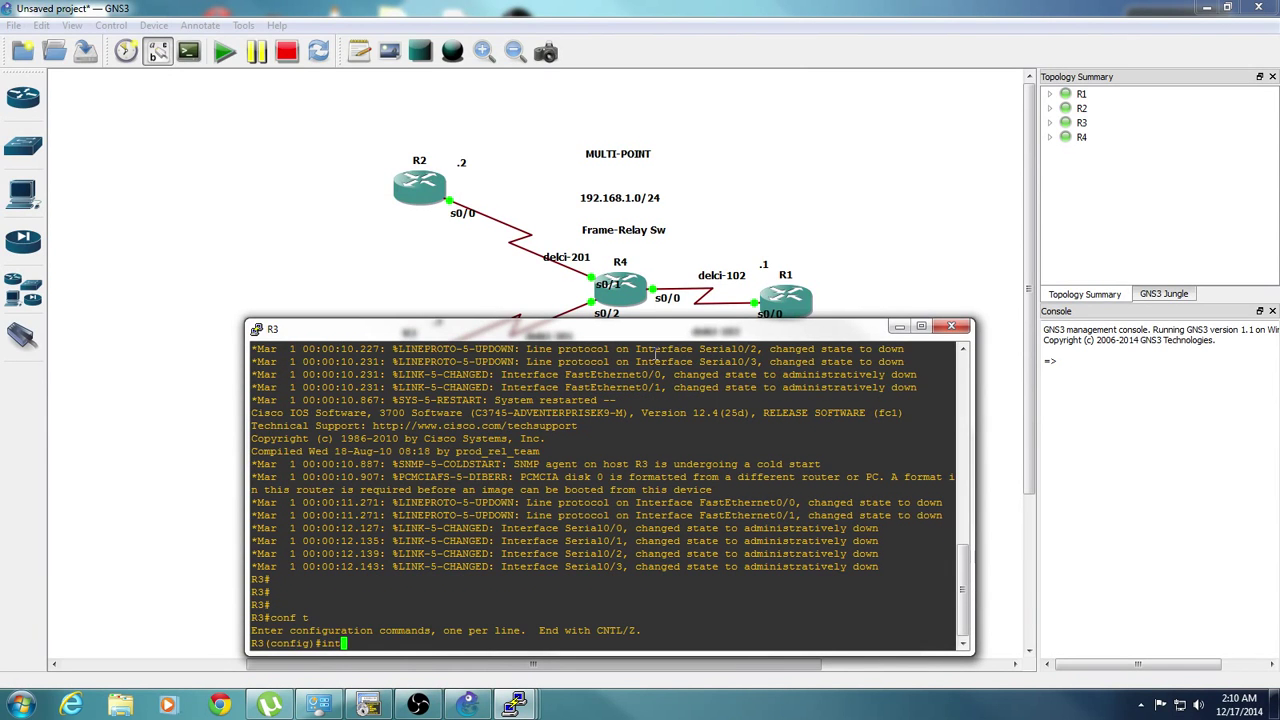
{"action": "key", "text": "Return"}
{"action": "type", "text": "en"}
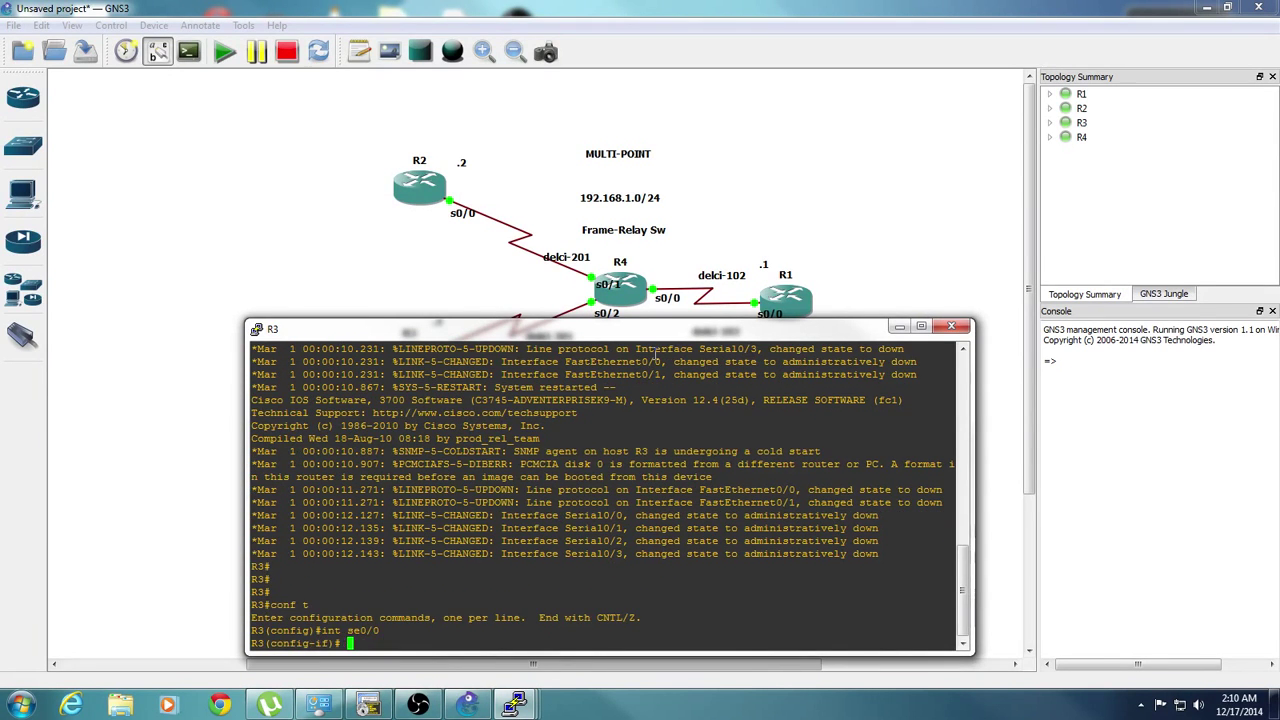
{"action": "key", "text": "Tab"}
{"action": "type", "text": "fr"}
{"action": "key", "text": "Tab"}
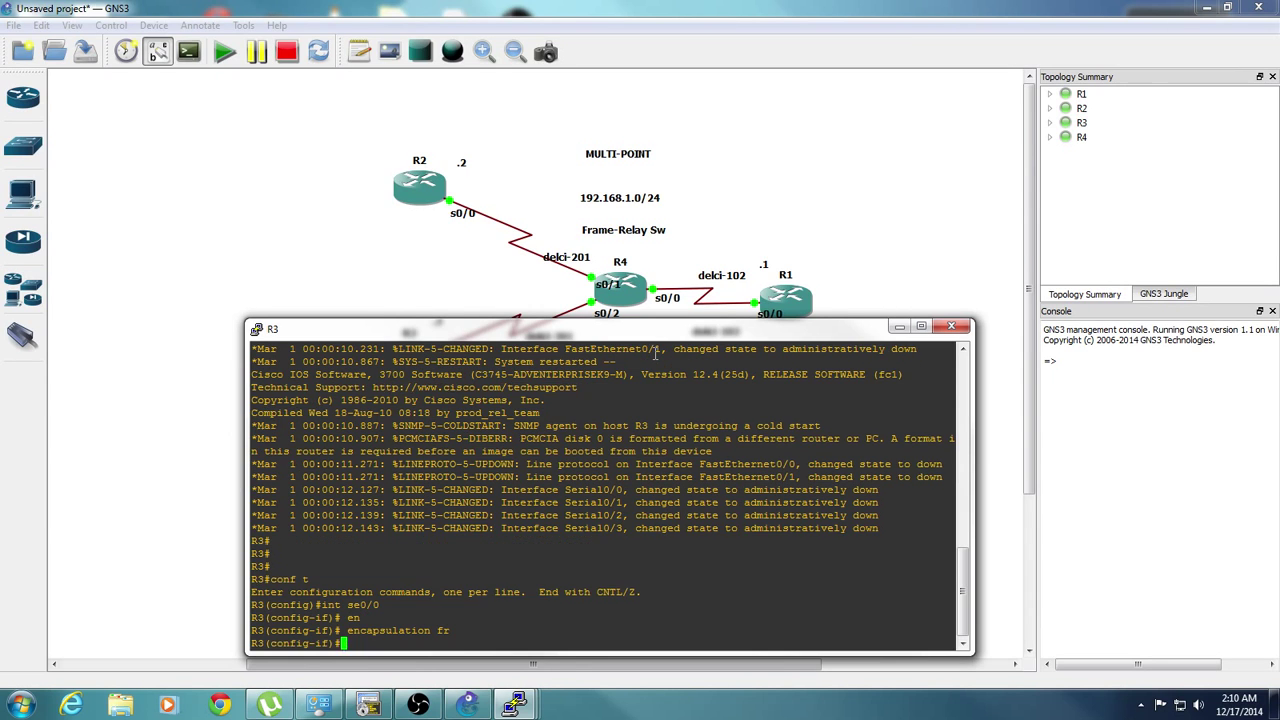
{"action": "key", "text": "Return"}
Step: Assign 192.168.1.3 255.255.255.0 to R3's Serial0/0 and enable it
{"action": "type", "text": "ip"}
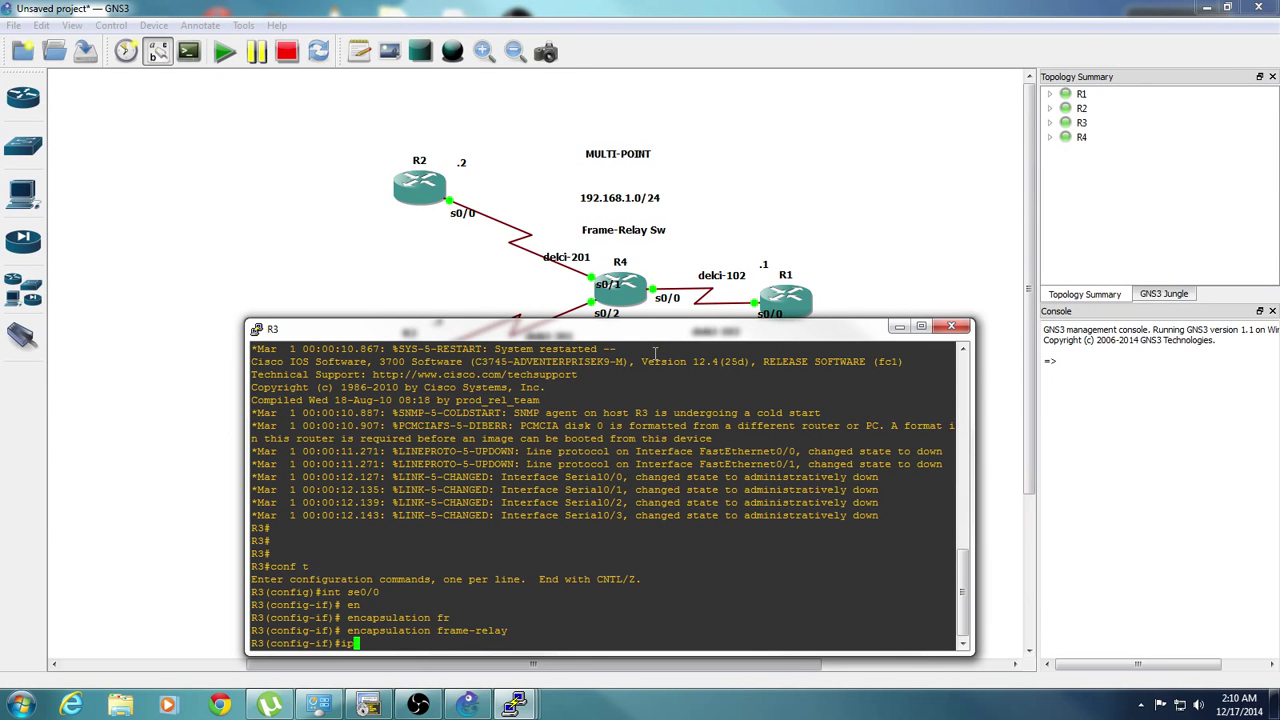
{"action": "type", "text": " add 2192."}
{"action": "key", "text": "BackSpace"}
{"action": "key", "text": "BackSpace"}
{"action": "key", "text": "BackSpace"}
{"action": "key", "text": "BackSpace"}
{"action": "key", "text": "BackSpace"}
{"action": "type", "text": "192.168.1.3 255.255.255.0"}
{"action": "key", "text": "Return"}
{"action": "type", "text": "no shutdown"}
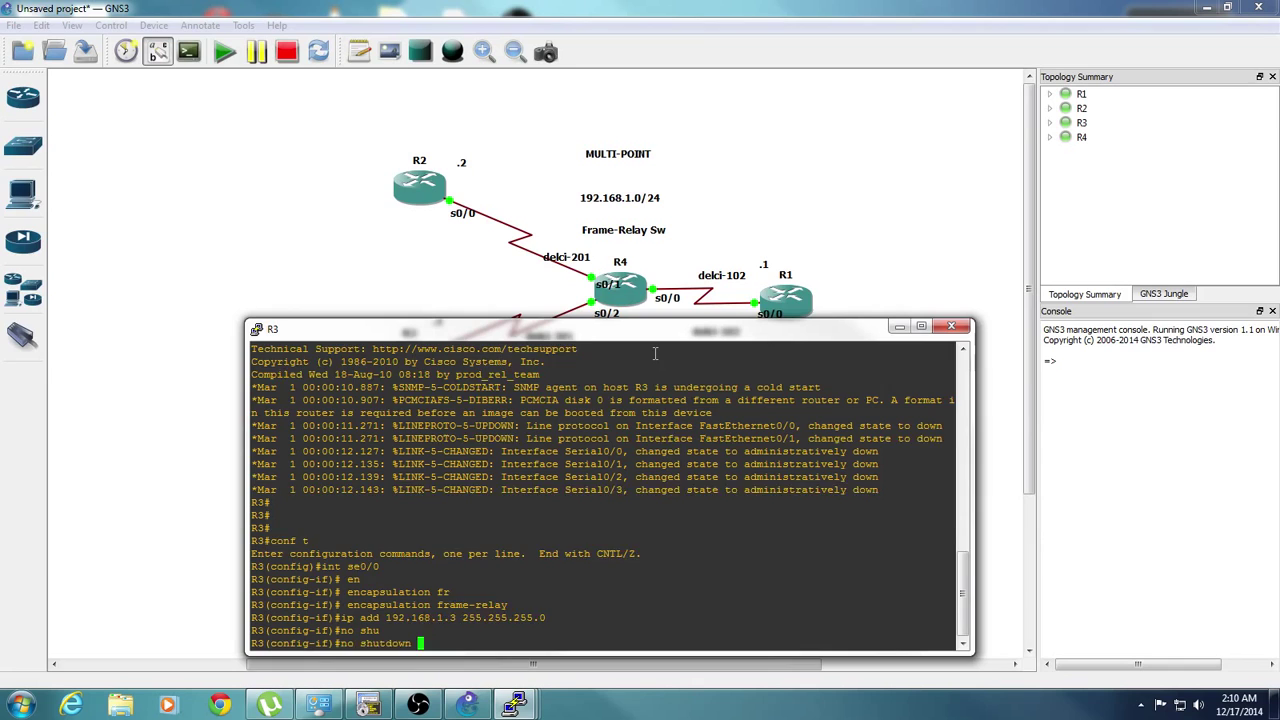
{"action": "key", "text": "Tab"}
{"action": "key", "text": "Return"}
Step: Exit twice to return R3 to the privileged prompt
{"action": "type", "text": "exi"}
{"action": "key", "text": "Tab"}
{"action": "key", "text": "Return"}
{"action": "type", "text": "ex"}
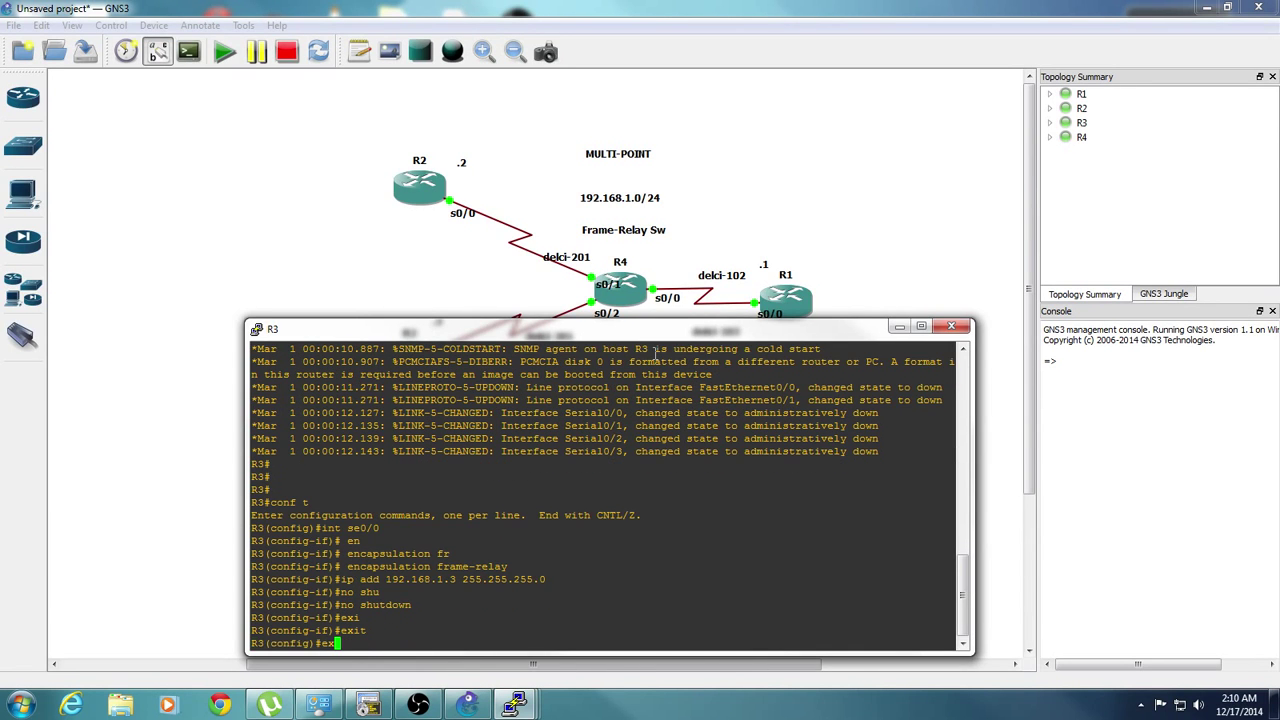
{"action": "type", "text": "i"}
{"action": "key", "text": "Tab"}
{"action": "key", "text": "Return"}
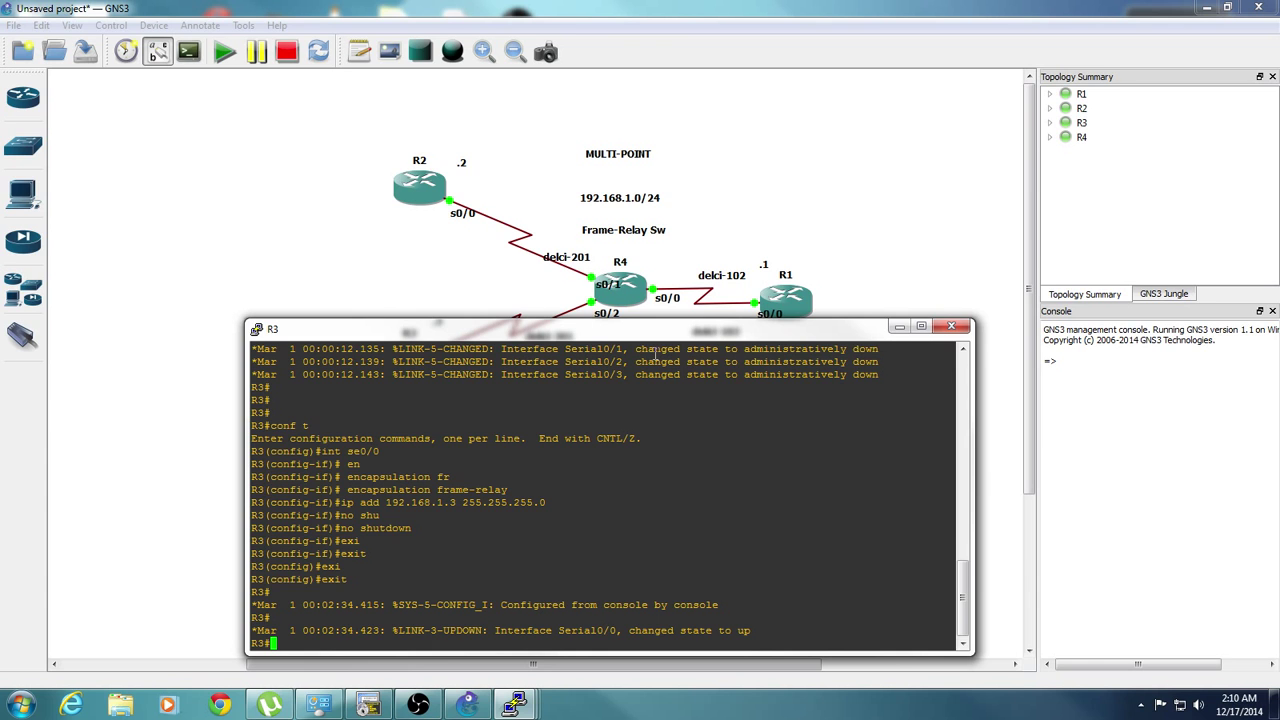
Step: Bring R1's console to the front and rearrange the R1 and R3 console windows
{"action": "left_click", "coordinate": [514, 705]}
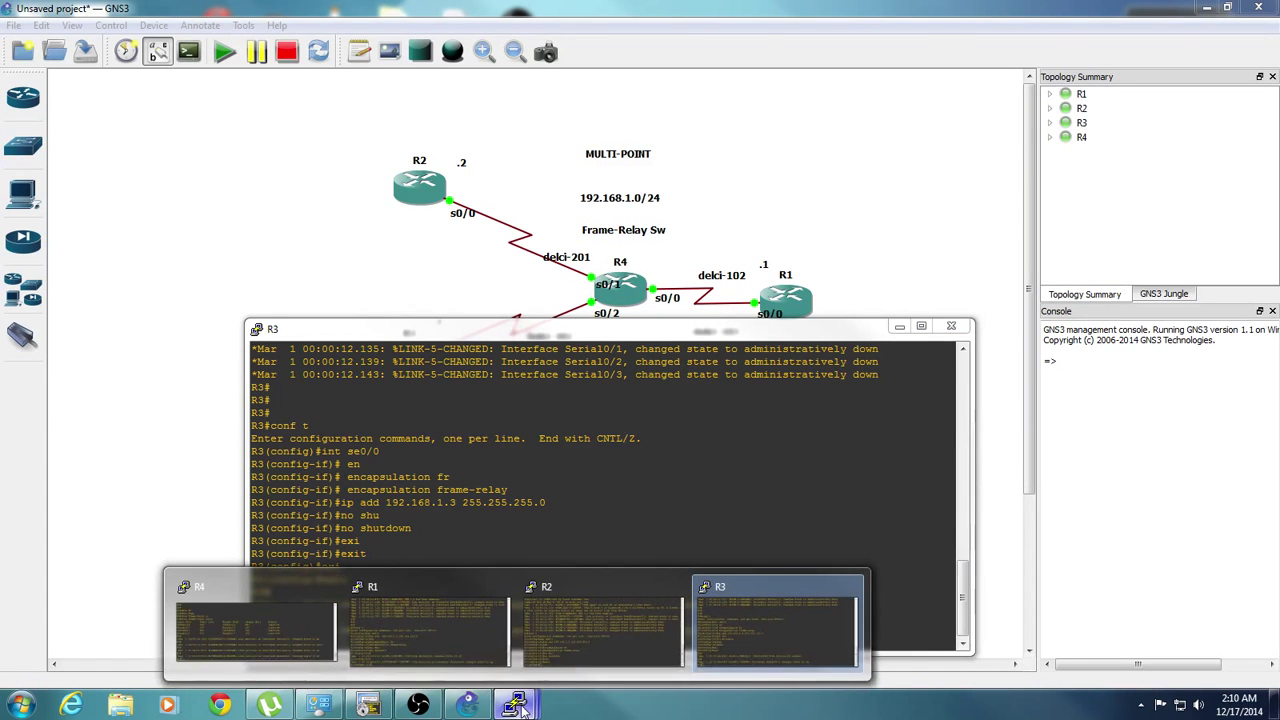
{"action": "left_click", "coordinate": [451, 633]}
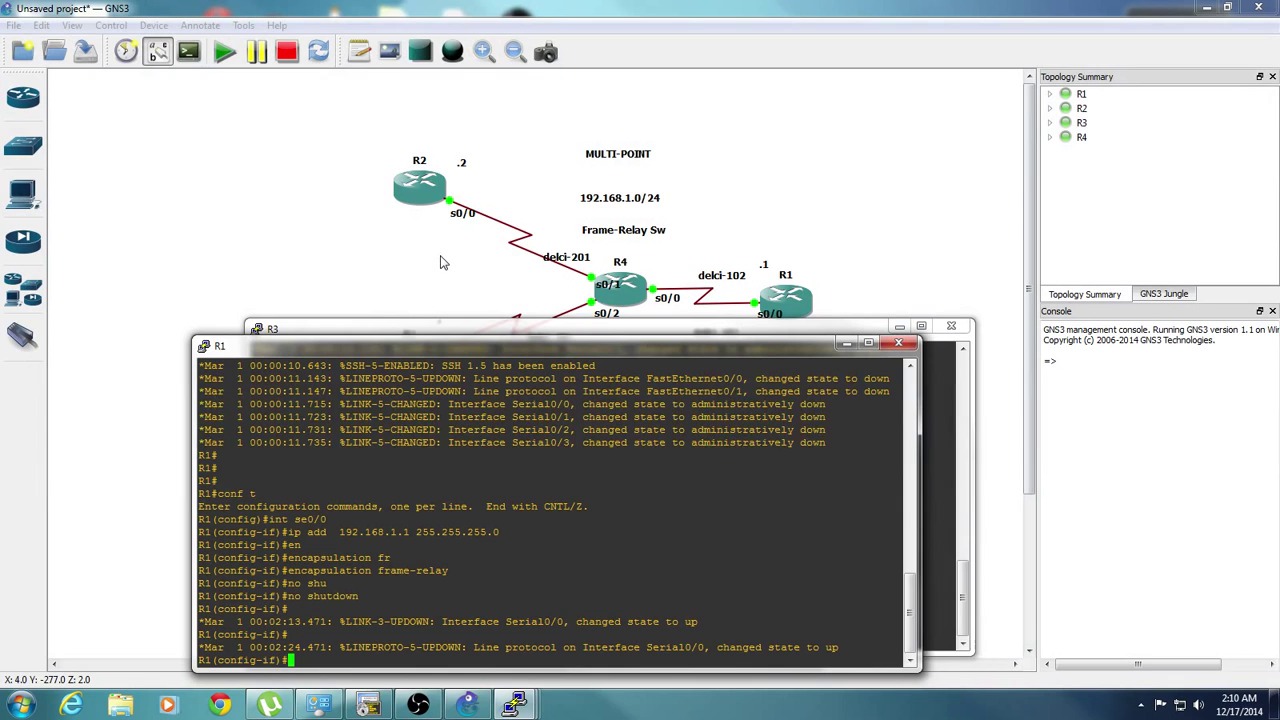
{"action": "left_click_drag", "start_coordinate": [321, 352], "coordinate": [420, 378]}
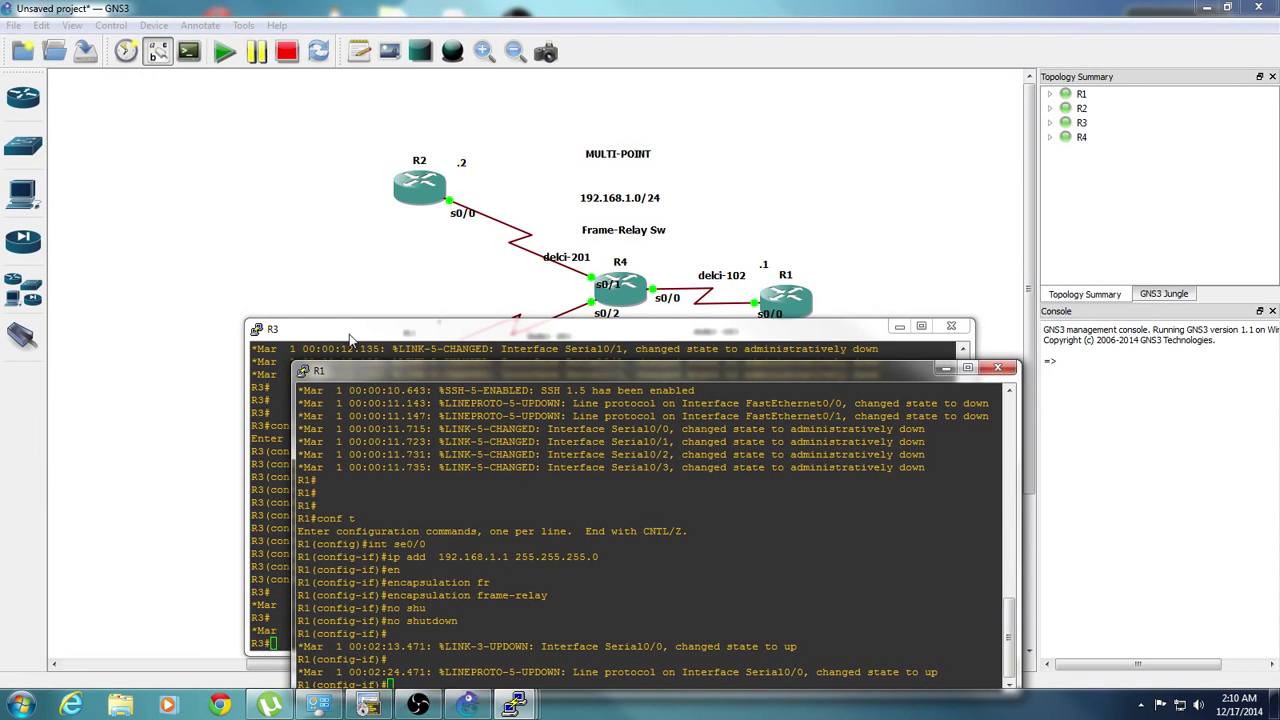
{"action": "left_click_drag", "start_coordinate": [350, 330], "coordinate": [375, 513]}
{"action": "left_click", "coordinate": [403, 450]}
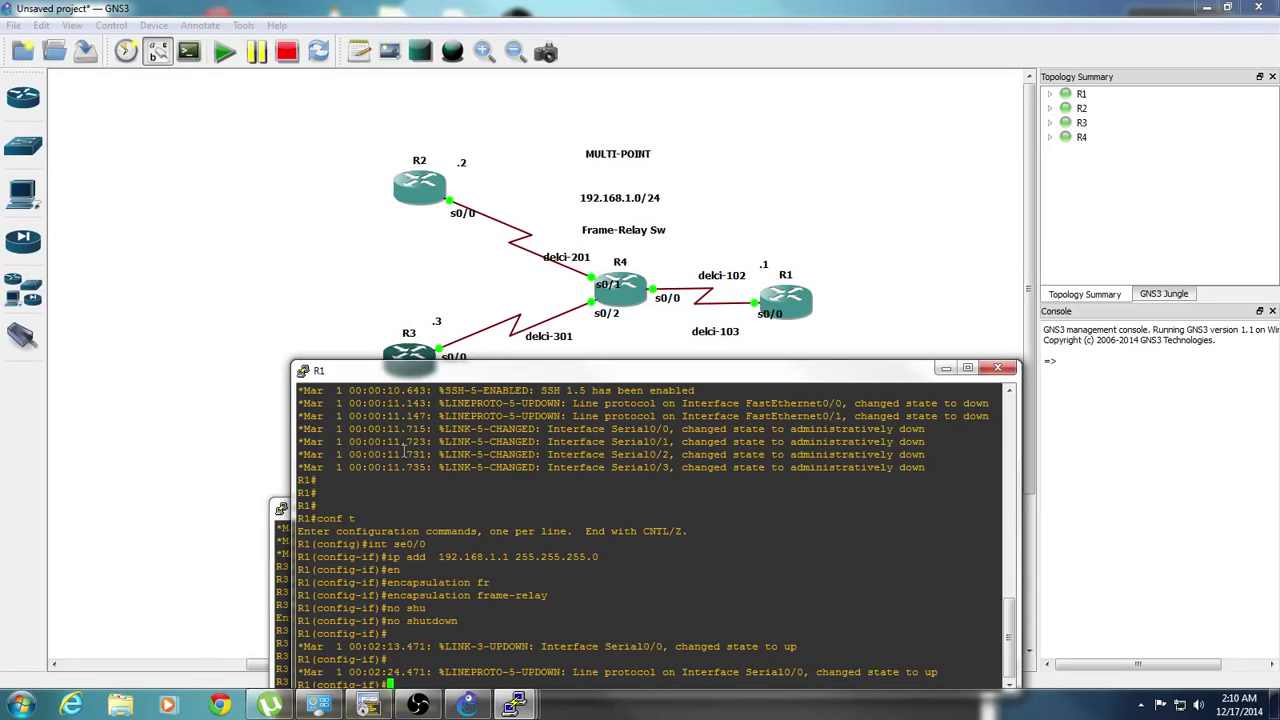
Step: Exit R1 from interface configuration back to privileged exec mode
{"action": "key", "text": "Return"}
{"action": "key", "text": "Return"}
{"action": "key", "text": "Return"}
{"action": "key", "text": "Return"}
{"action": "key", "text": "Return"}
{"action": "key", "text": "Return"}
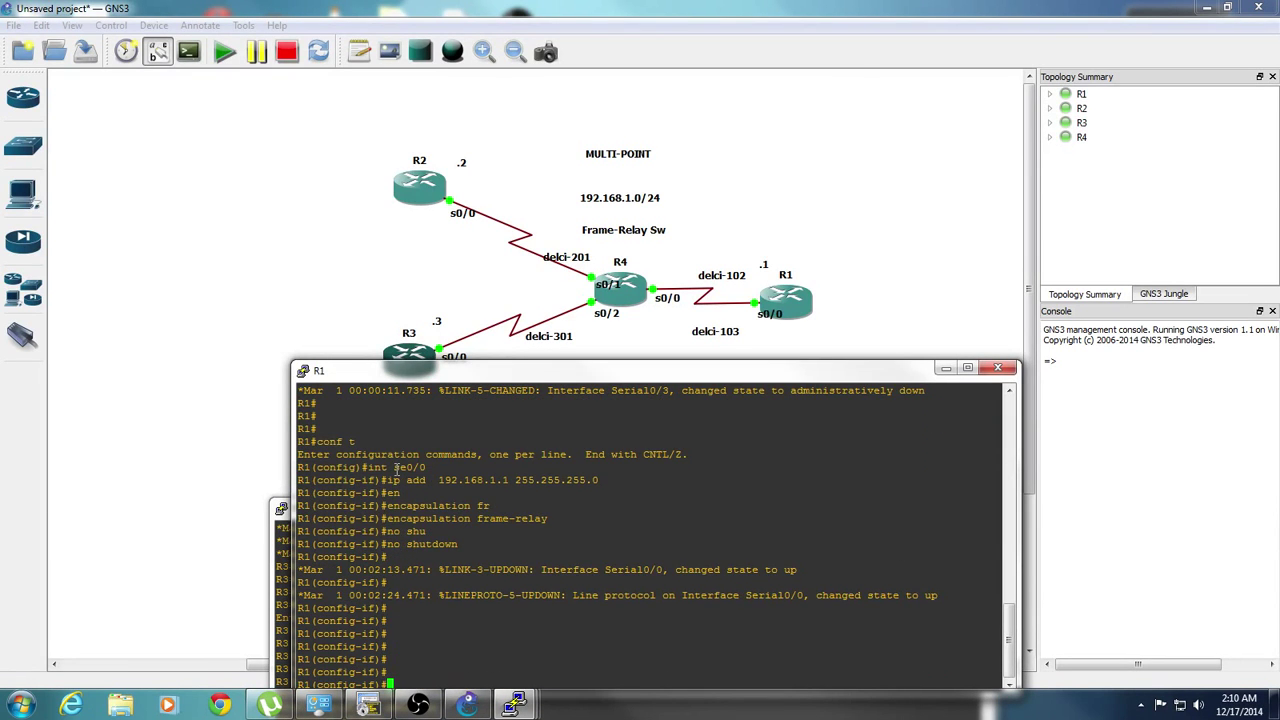
{"action": "type", "text": "exi"}
{"action": "key", "text": "Tab"}
{"action": "key", "text": "Return"}
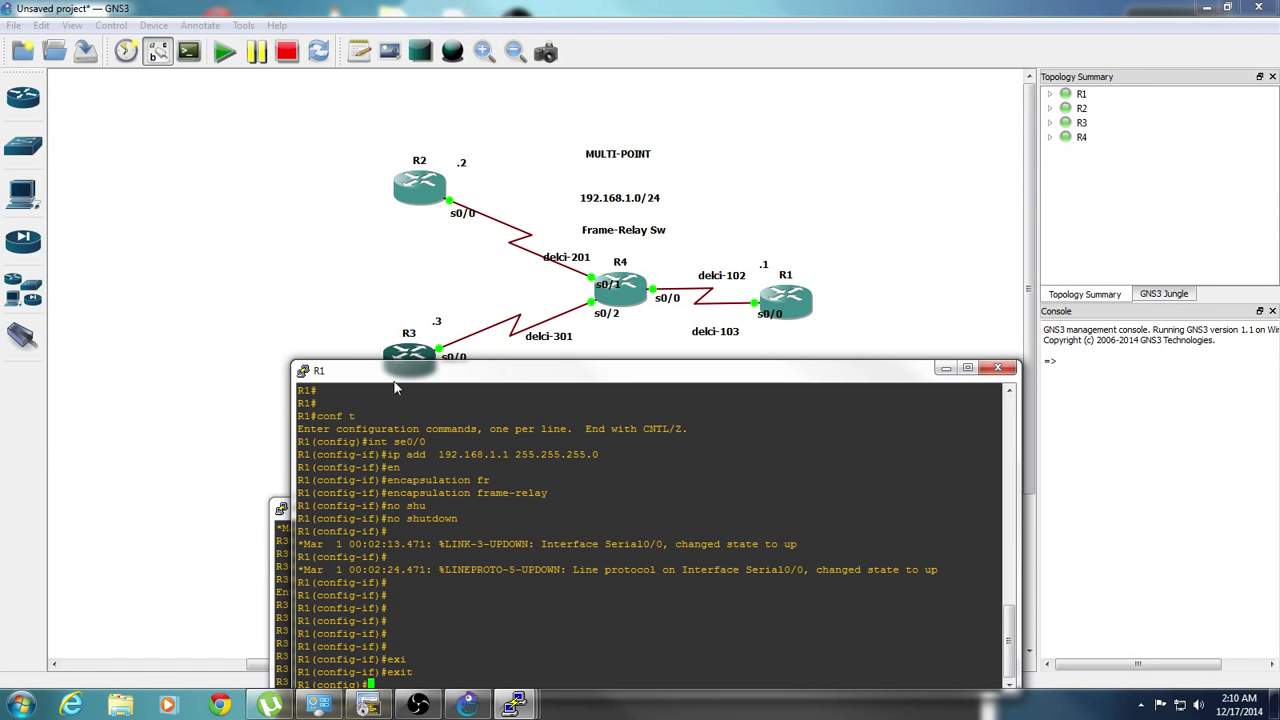
{"action": "left_click_drag", "start_coordinate": [490, 379], "coordinate": [707, 374]}
{"action": "type", "text": "e"}
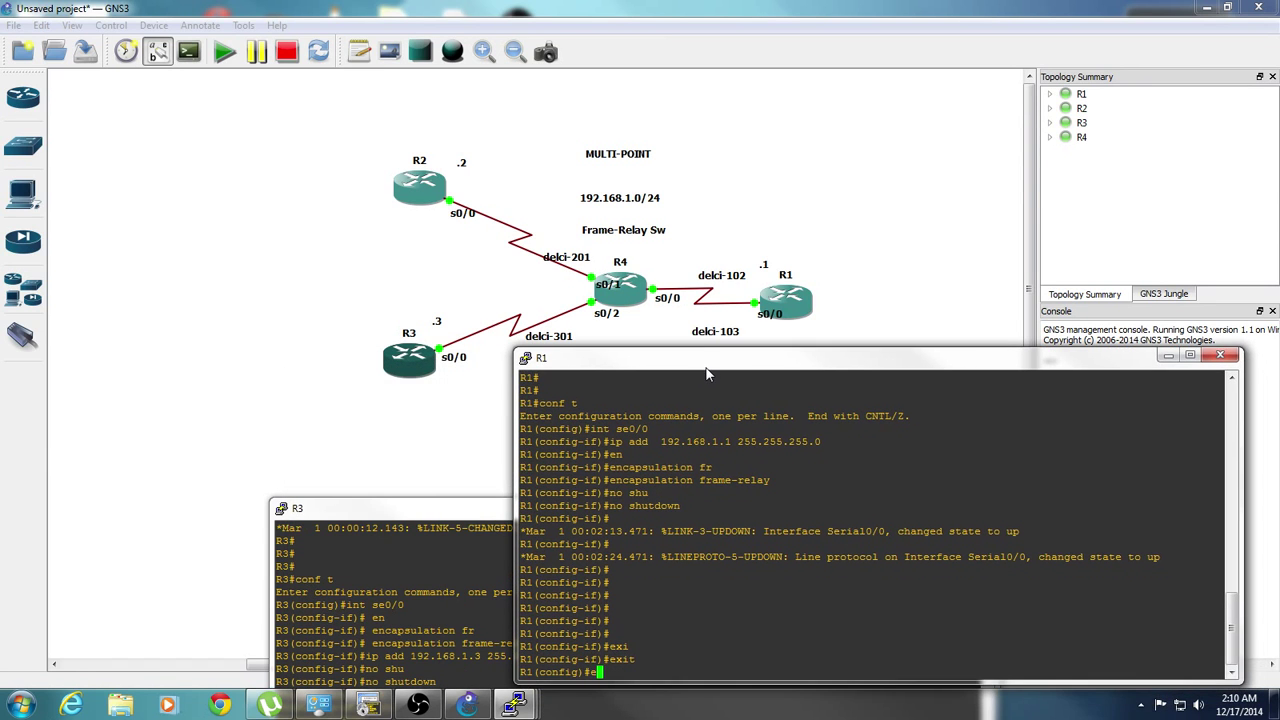
{"action": "type", "text": "xi"}
{"action": "key", "text": "Tab"}
{"action": "key", "text": "Return"}
Step: Run show frame-relay pvc on R1 and page through the DLCI 102 and 103 statistics
{"action": "type", "text": "sh"}
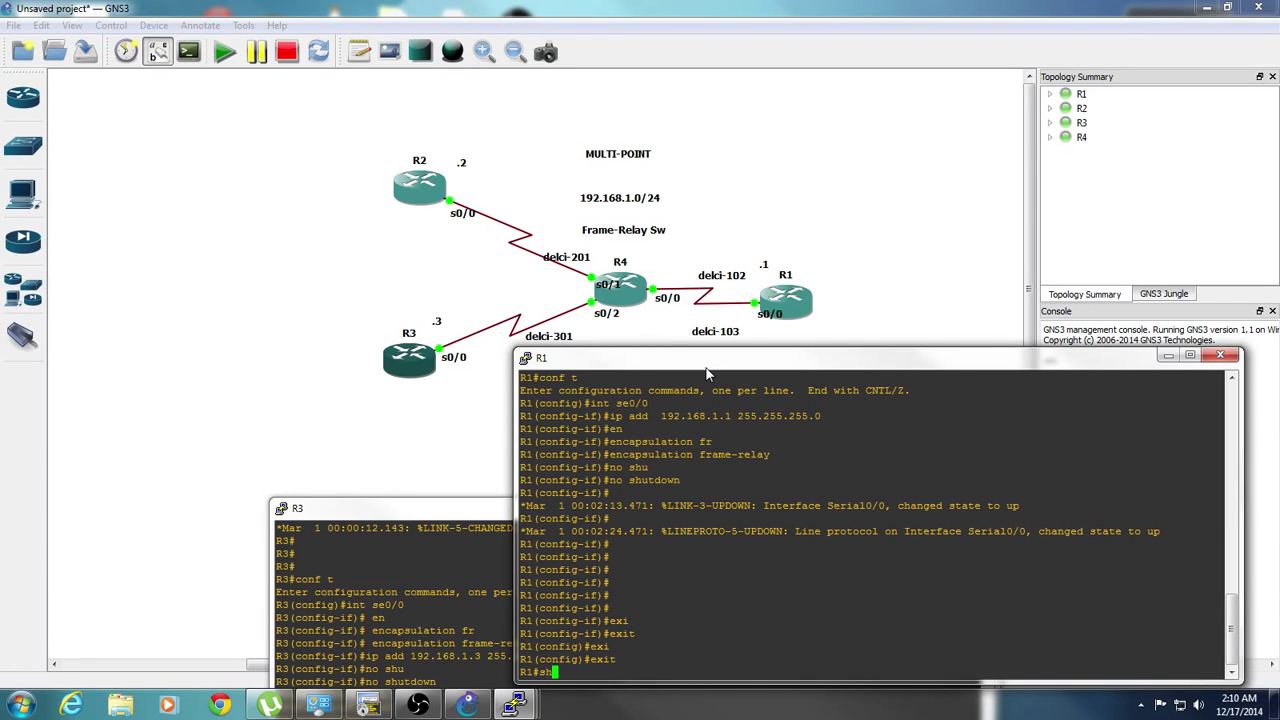
{"action": "type", "text": "ow fr"}
{"action": "key", "text": "Tab"}
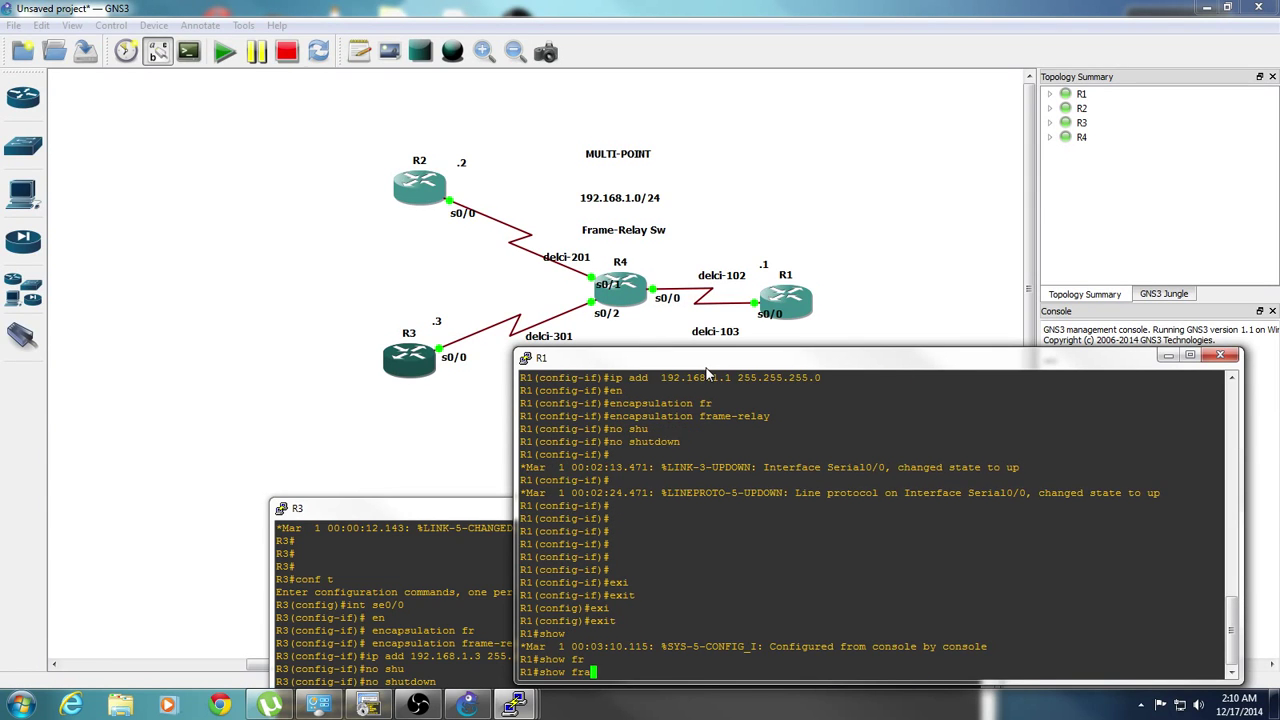
{"action": "type", "text": "am"}
{"action": "key", "text": "Tab"}
{"action": "type", "text": "pv"}
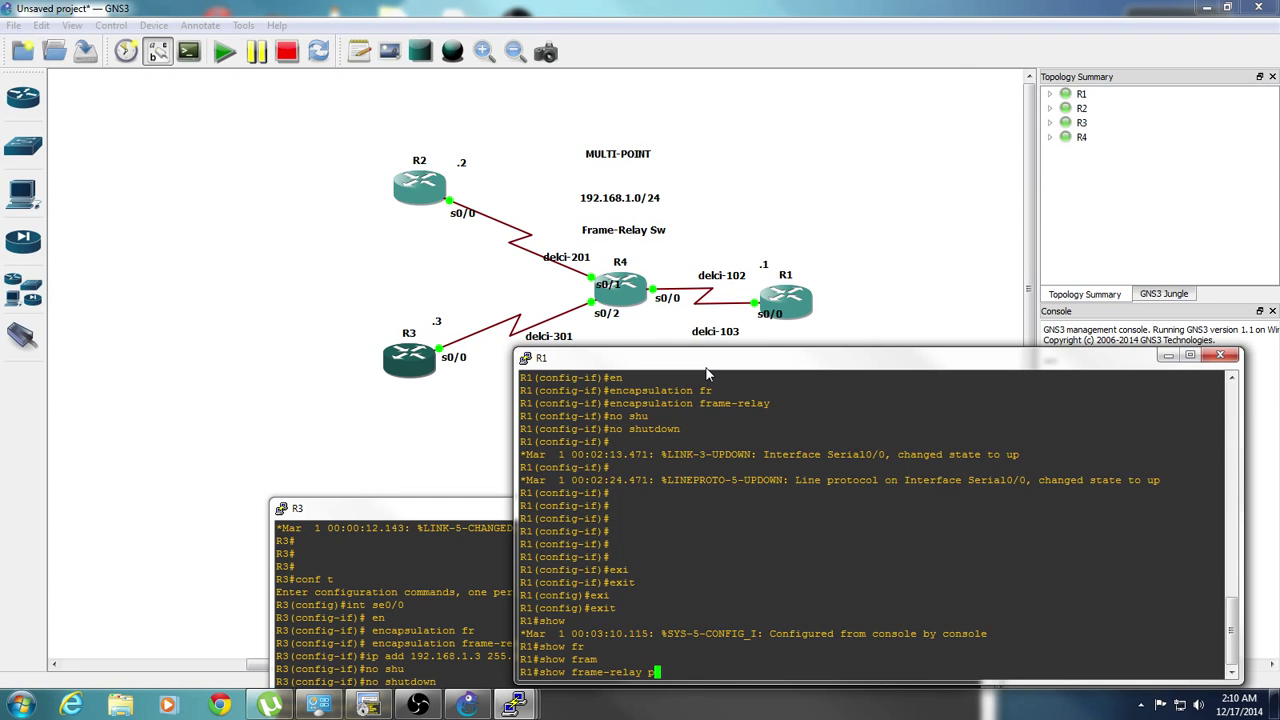
{"action": "key", "text": "Tab"}
{"action": "key", "text": "Return"}
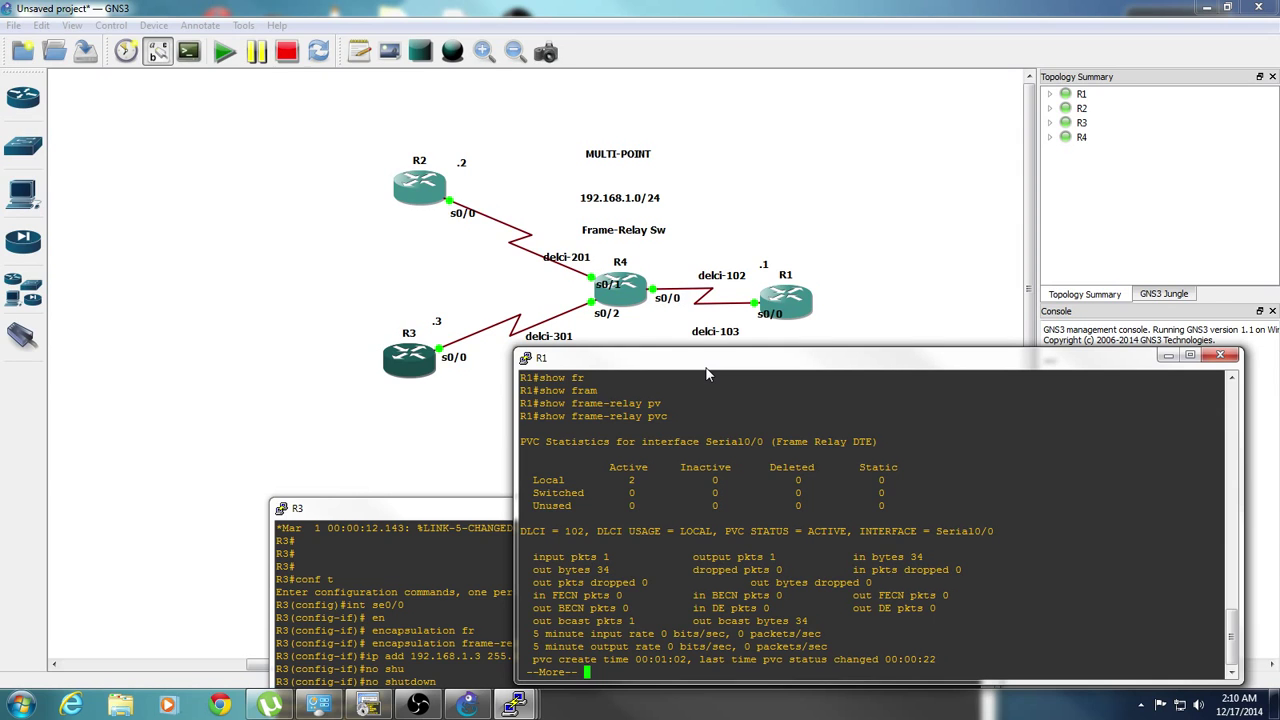
{"action": "key", "text": "Return"}
{"action": "key", "text": "Return"}
{"action": "key", "text": "Return"}
{"action": "key", "text": "Return"}
{"action": "key", "text": "Return"}
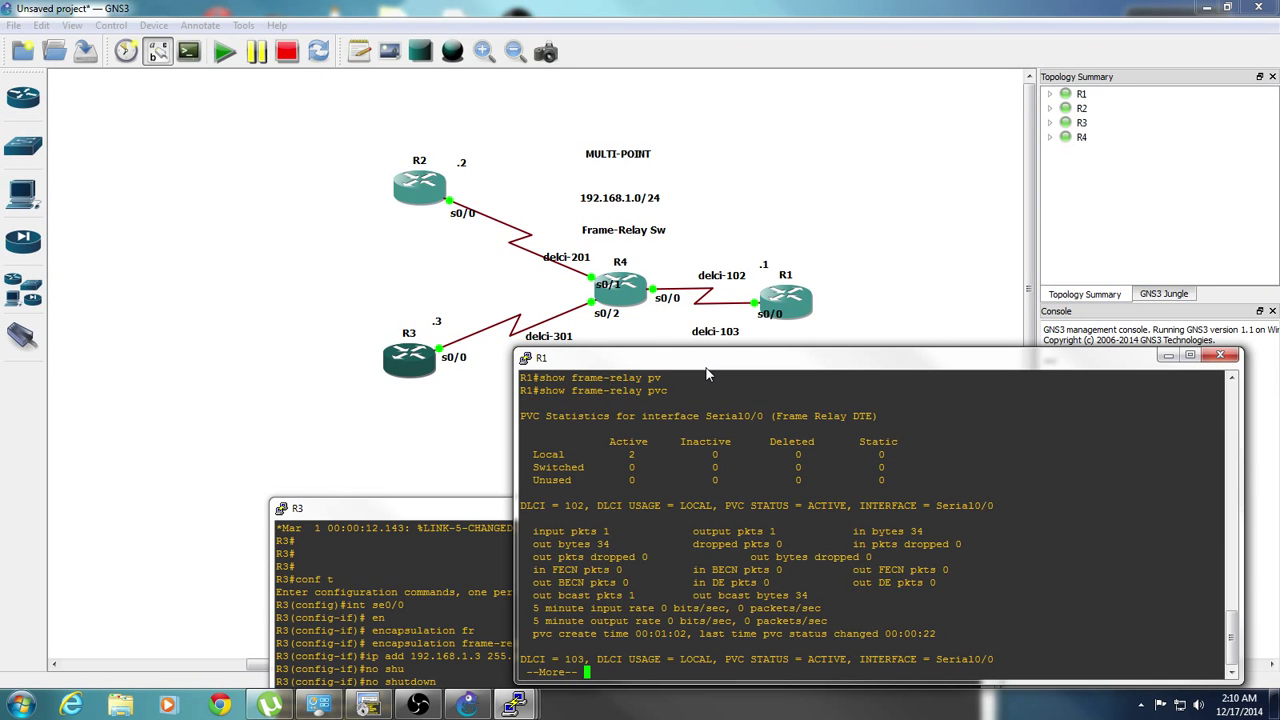
{"action": "key", "text": "Return"}
{"action": "key", "text": "Return"}
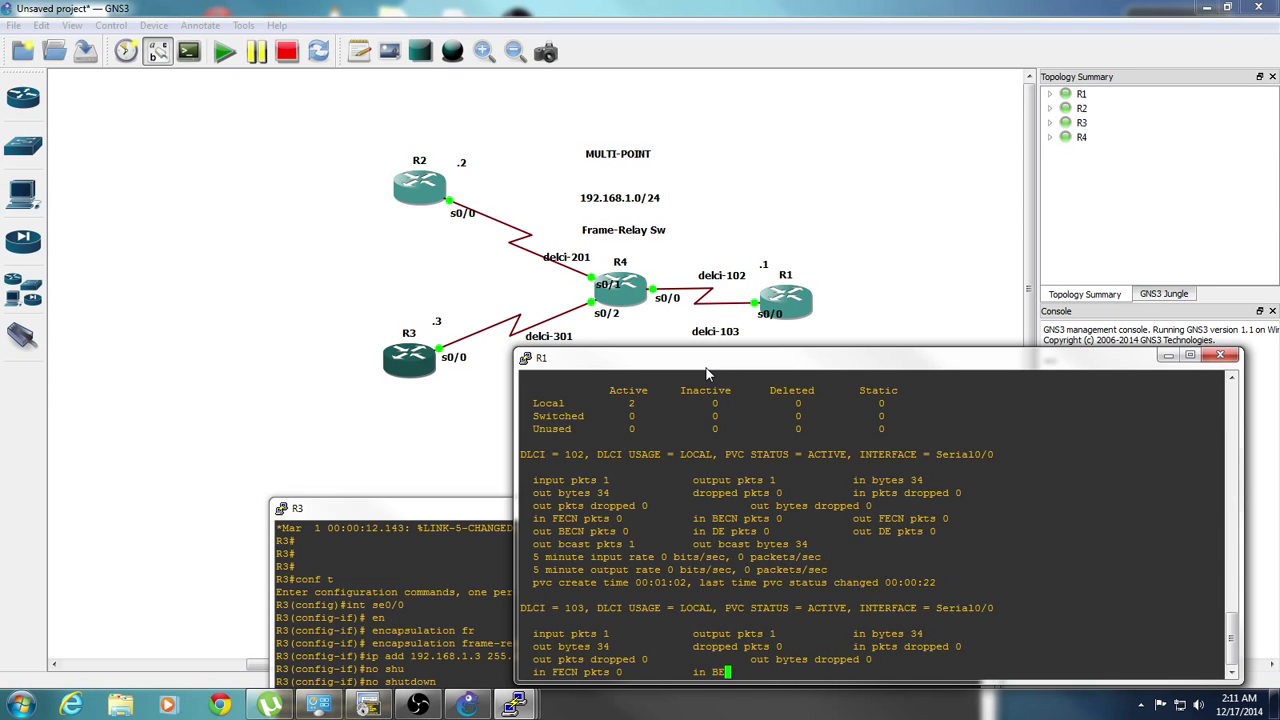
{"action": "key", "text": "Return"}
{"action": "key", "text": "Return"}
{"action": "key", "text": "Return"}
{"action": "key", "text": "Return"}
{"action": "key", "text": "Return"}
{"action": "key", "text": "Return"}
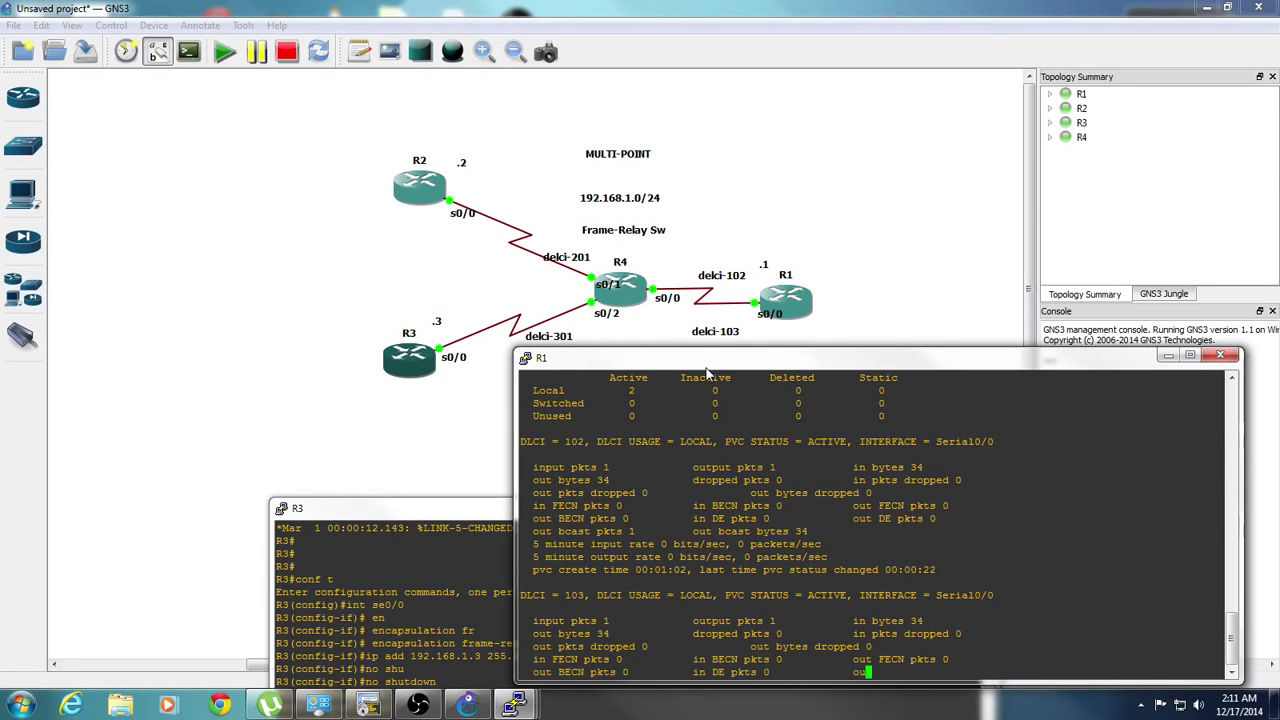
{"action": "key", "text": "Return"}
{"action": "key", "text": "Return"}
{"action": "key", "text": "Return"}
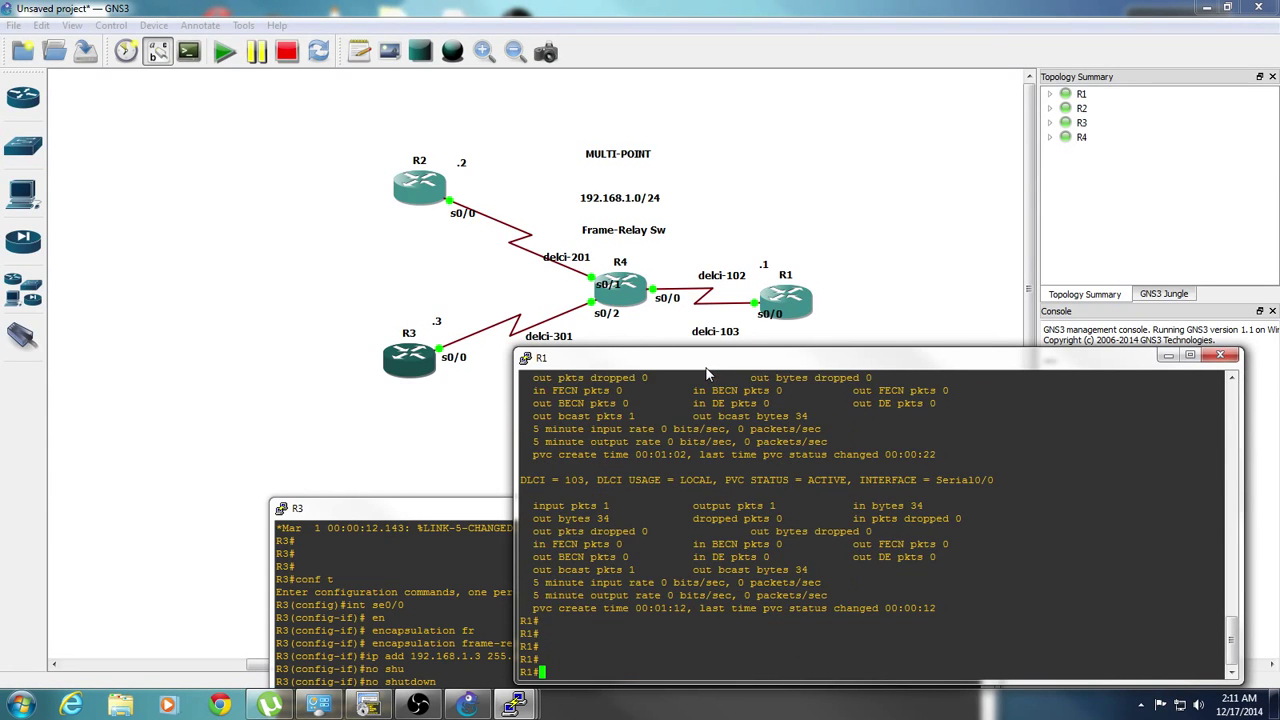
Step: Turn on ICMP debugging on R2 with do debug ip icmp
{"action": "type", "text": "ping"}
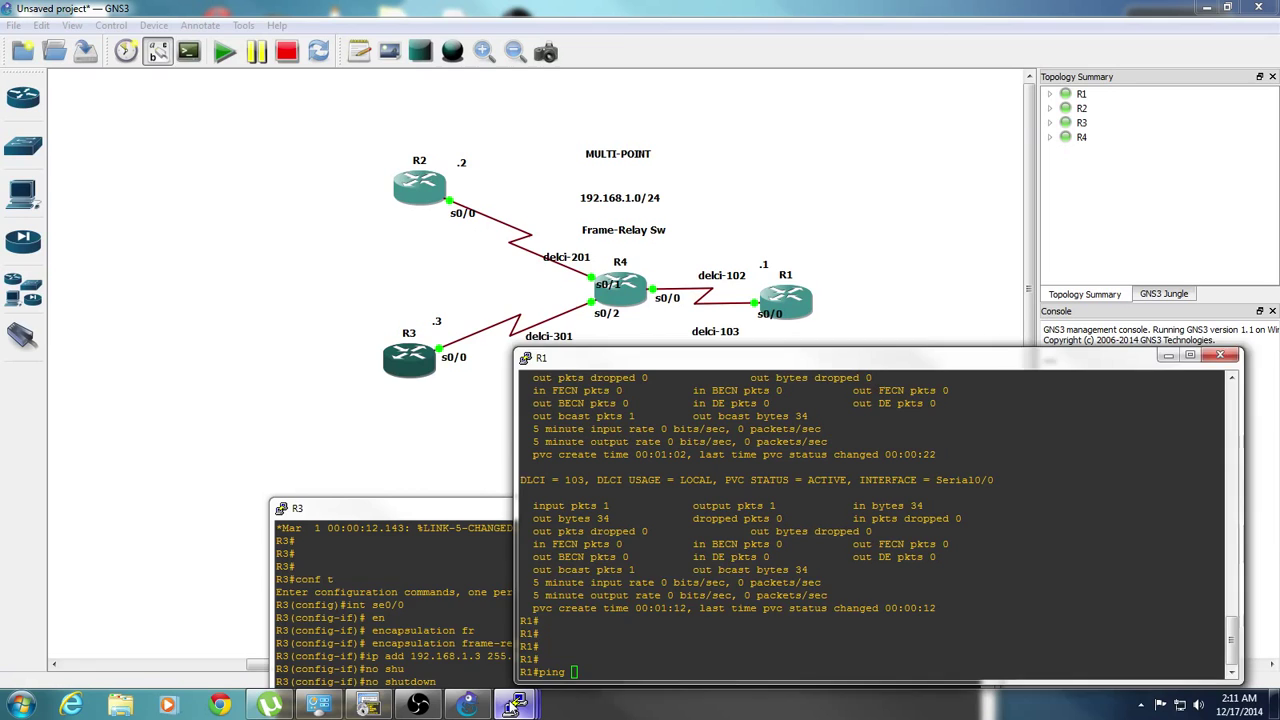
{"action": "mouse_move", "coordinate": [514, 705]}
{"action": "left_click", "coordinate": [585, 625]}
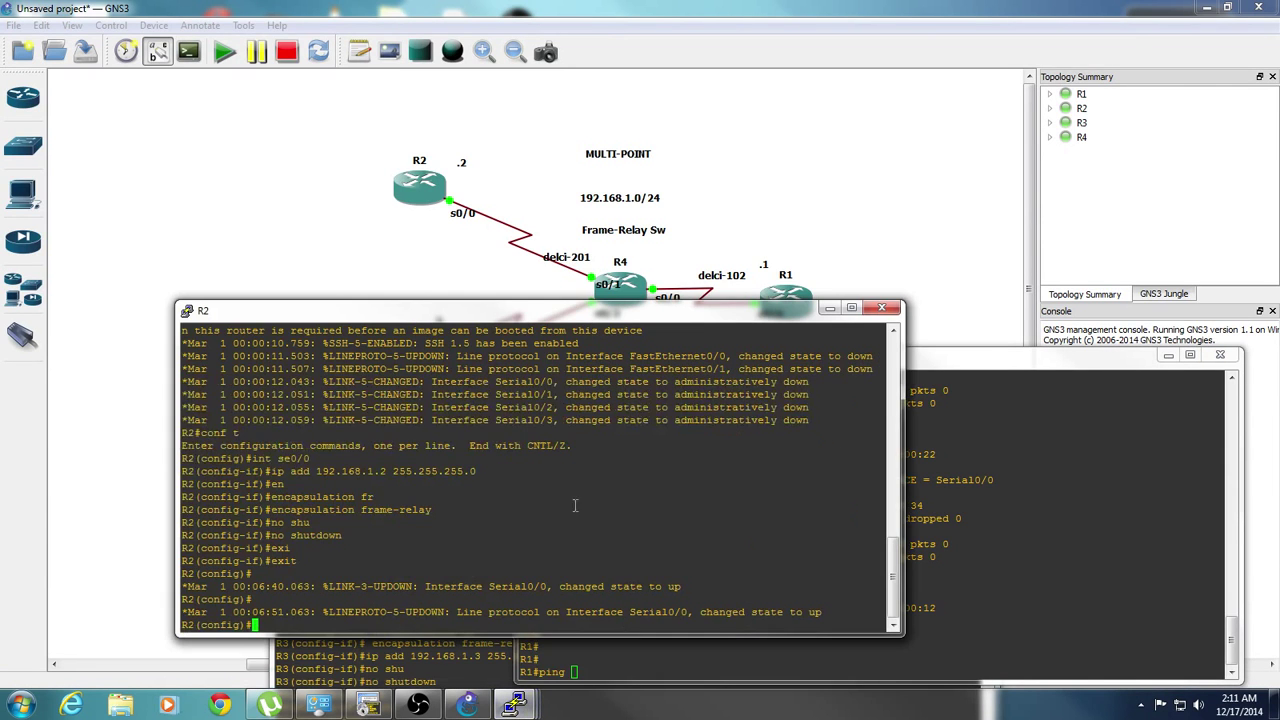
{"action": "type", "text": "do debug"}
{"action": "key", "text": "Tab"}
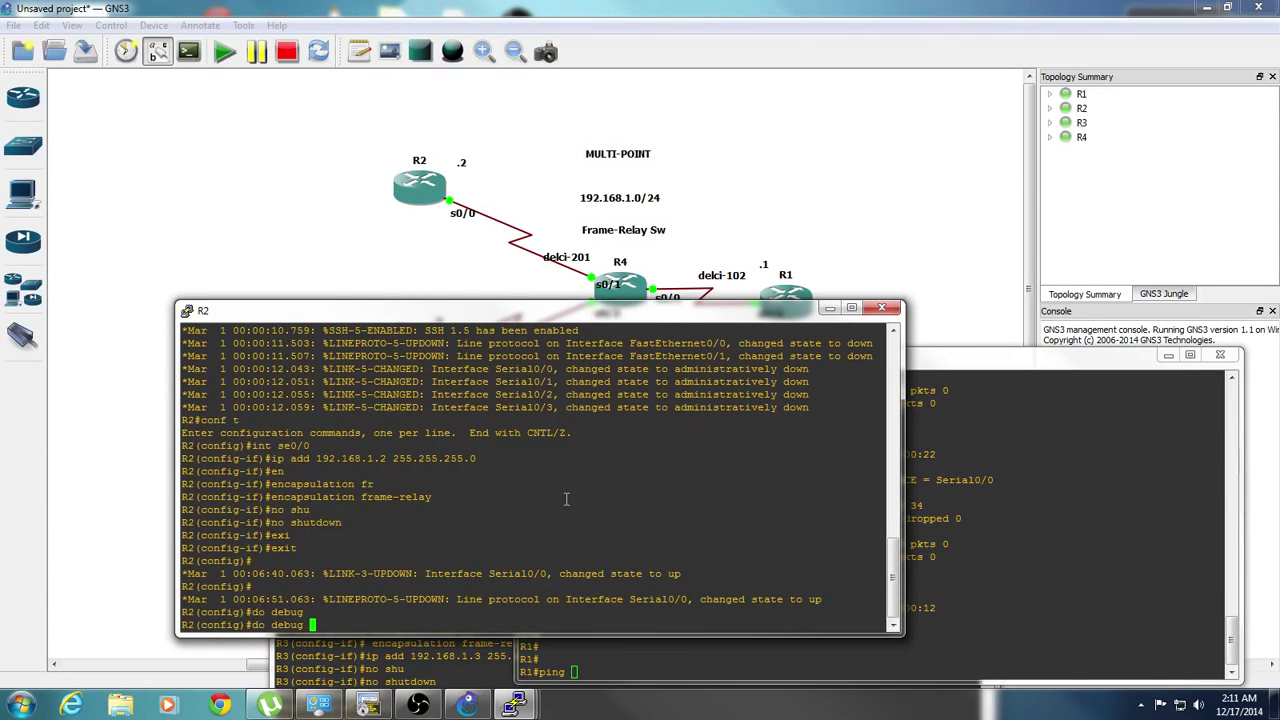
{"action": "type", "text": "ip icmp"}
{"action": "key", "text": "Return"}
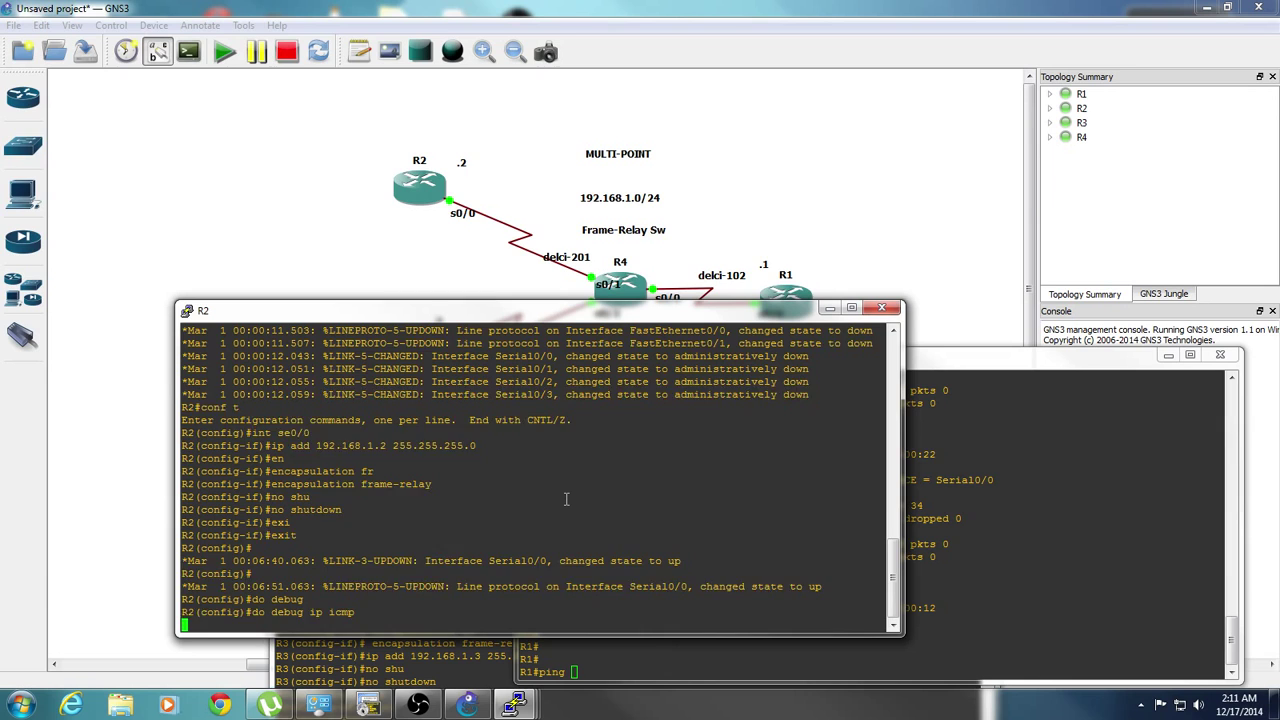
Step: Ping 192.168.1.2 from R1 (5/5 success), then minimize R2's console
{"action": "left_click", "coordinate": [990, 469]}
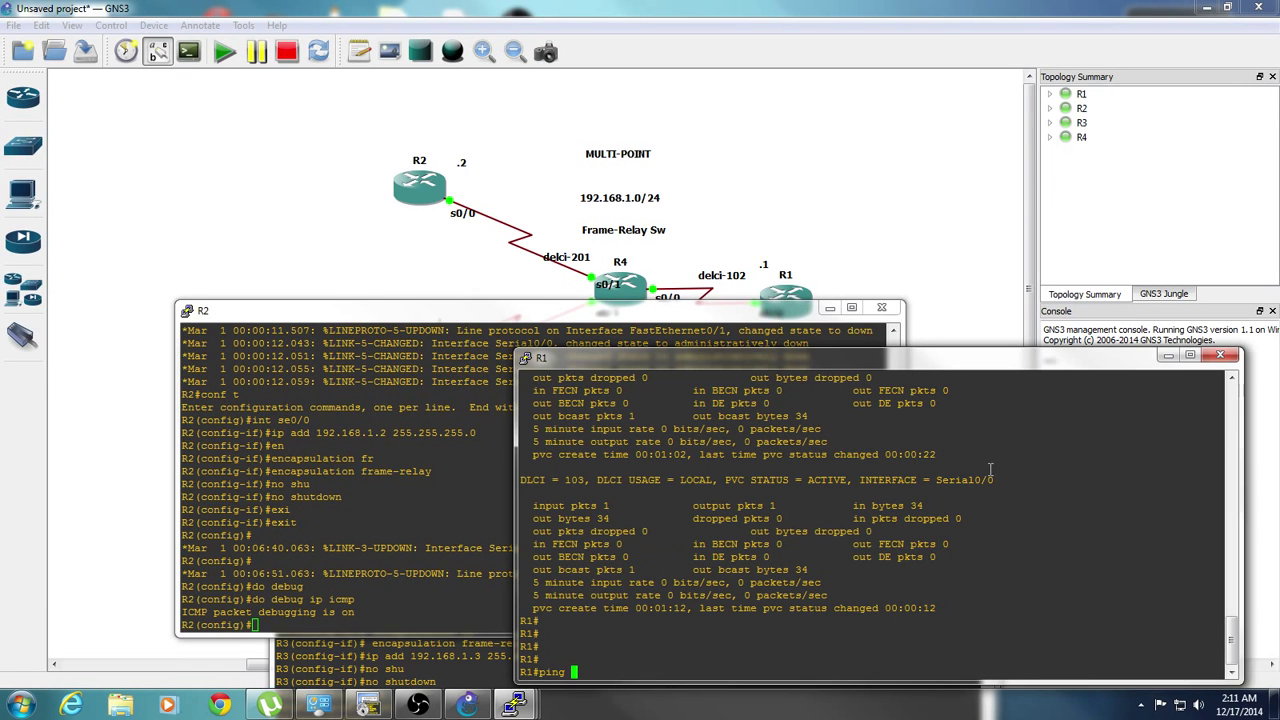
{"action": "type", "text": "ping 192.168.1.1"}
{"action": "key", "text": "BackSpace"}
{"action": "type", "text": "2"}
{"action": "key", "text": "Return"}
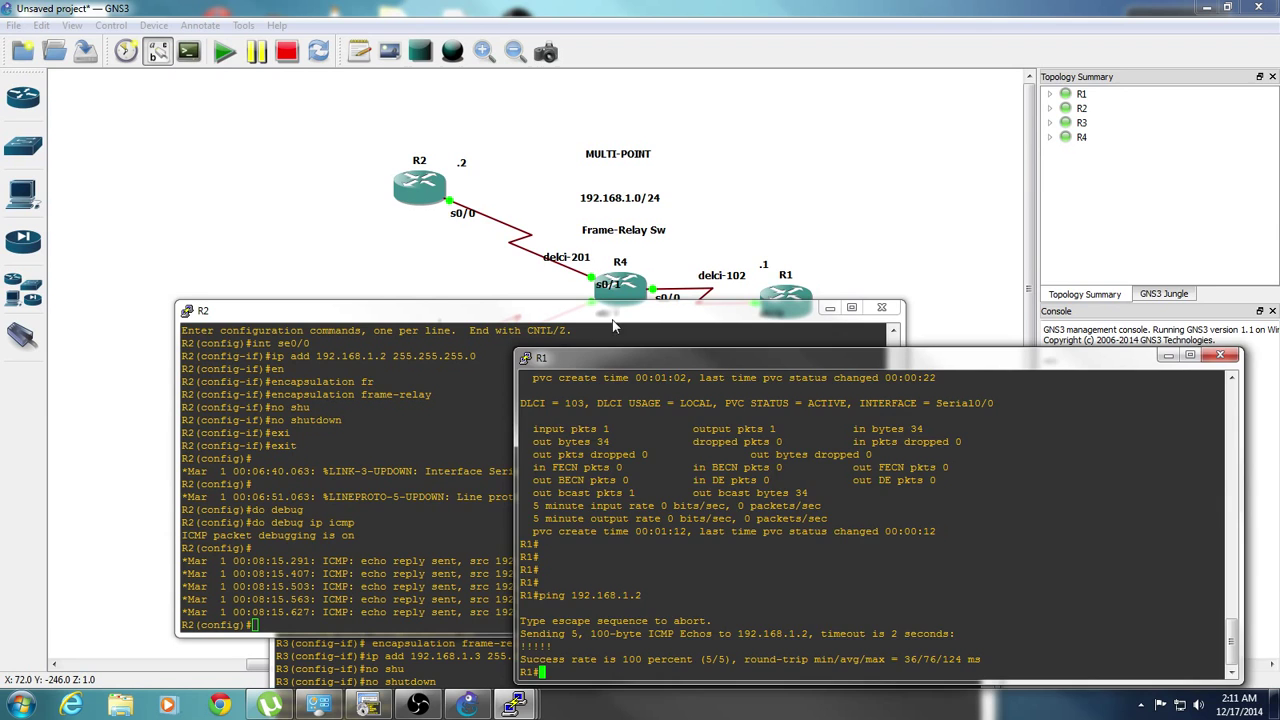
{"action": "left_click_drag", "start_coordinate": [694, 360], "coordinate": [1008, 368]}
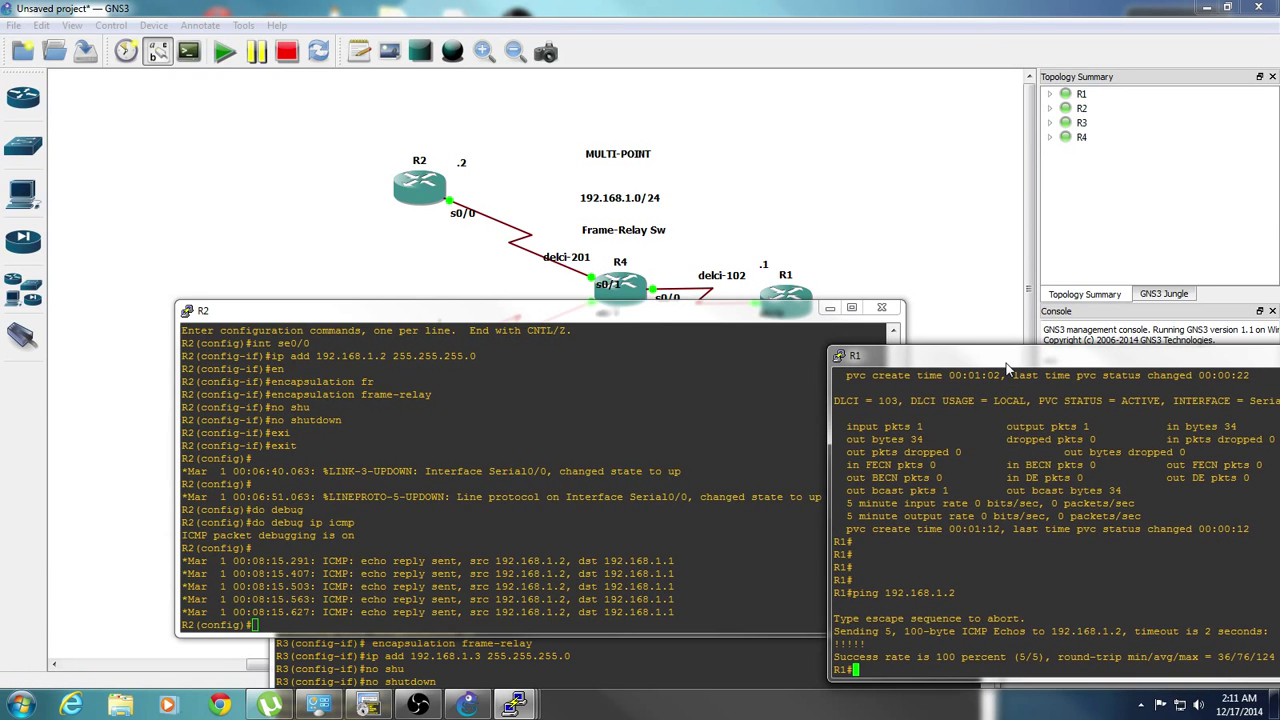
{"action": "left_click_drag", "start_coordinate": [486, 316], "coordinate": [411, 286]}
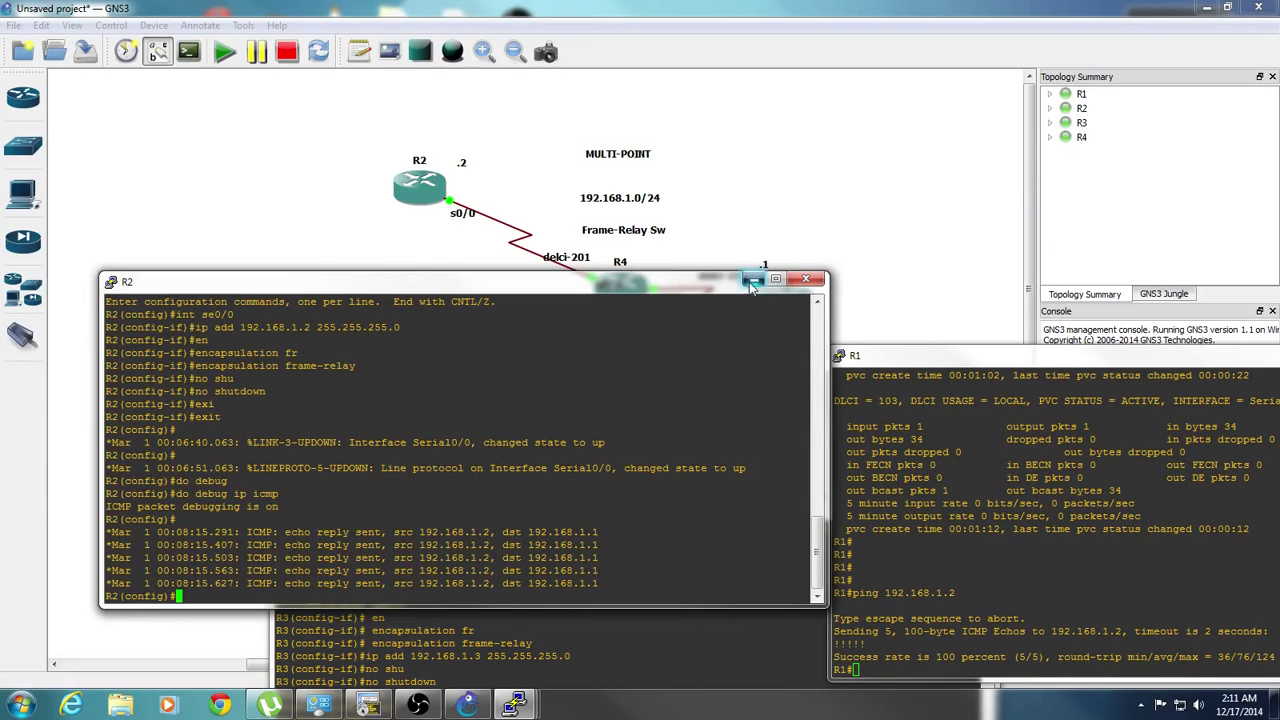
{"action": "left_click", "coordinate": [753, 279]}
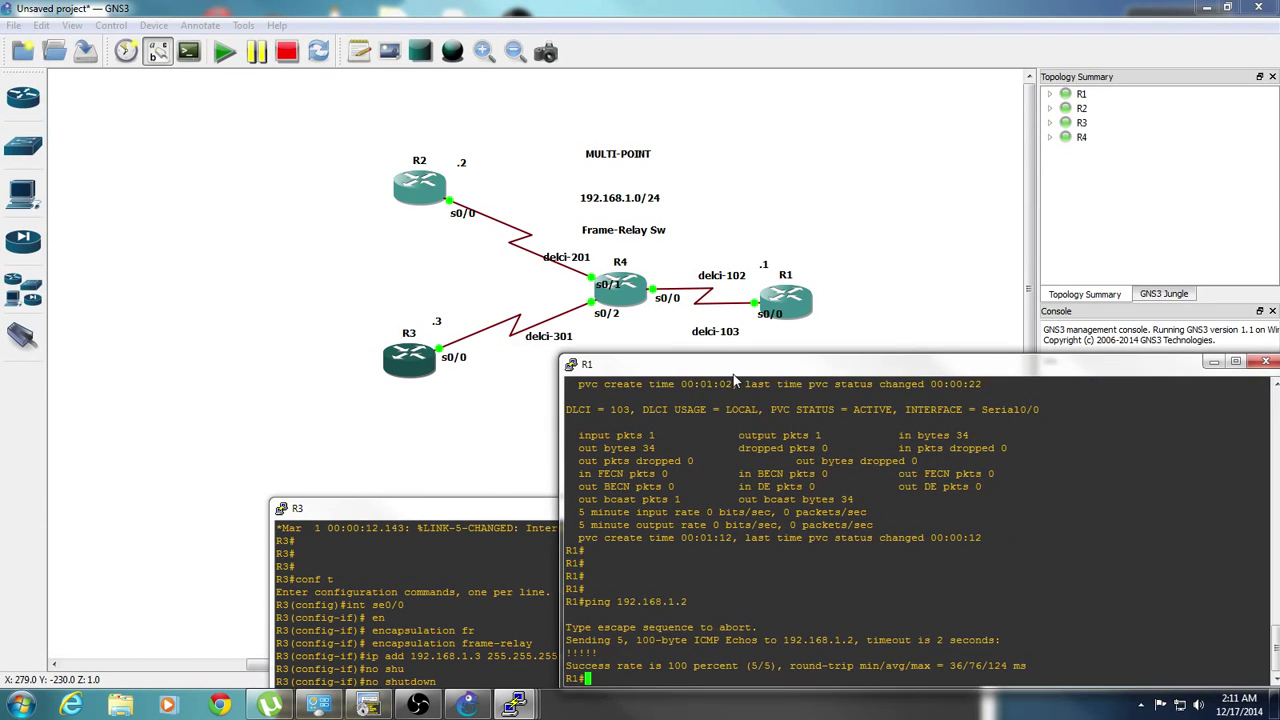
{"action": "left_click_drag", "start_coordinate": [1002, 368], "coordinate": [690, 368]}
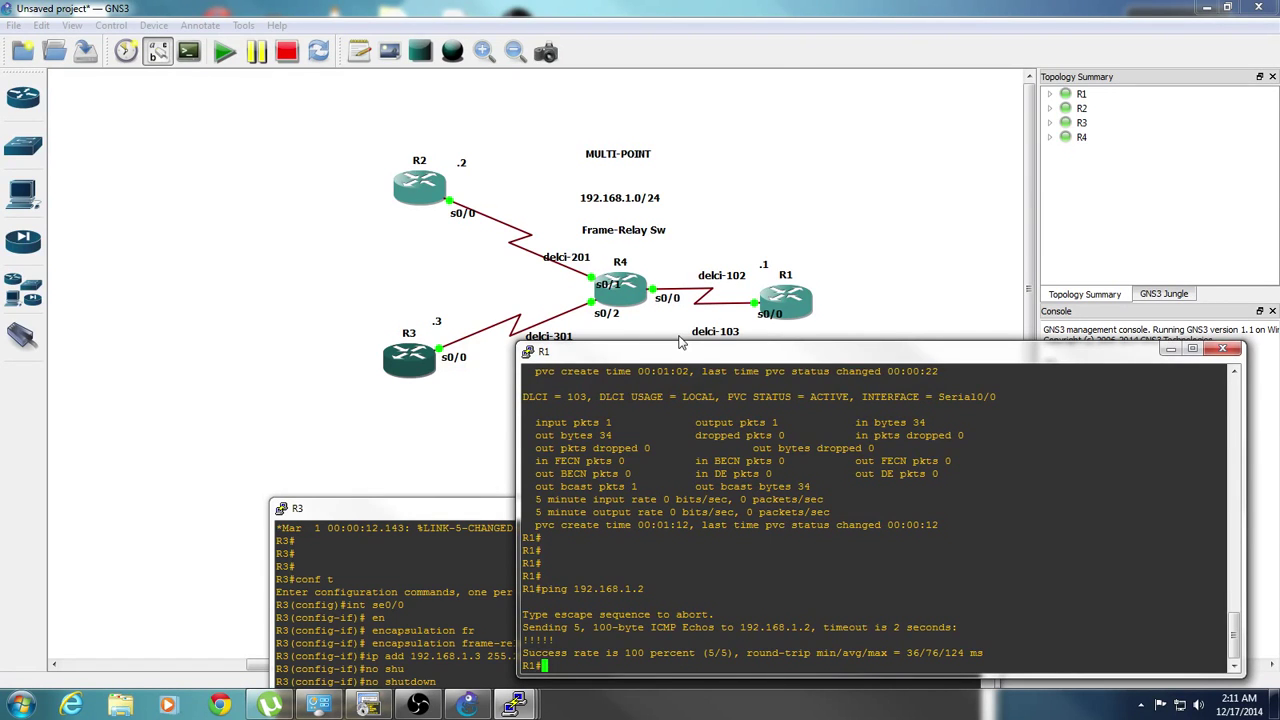
Step: Start EIGRP process 1 on R1 advertising network 192.168.1.0
{"action": "type", "text": "conf t"}
{"action": "key", "text": "Return"}
{"action": "type", "text": "rou"}
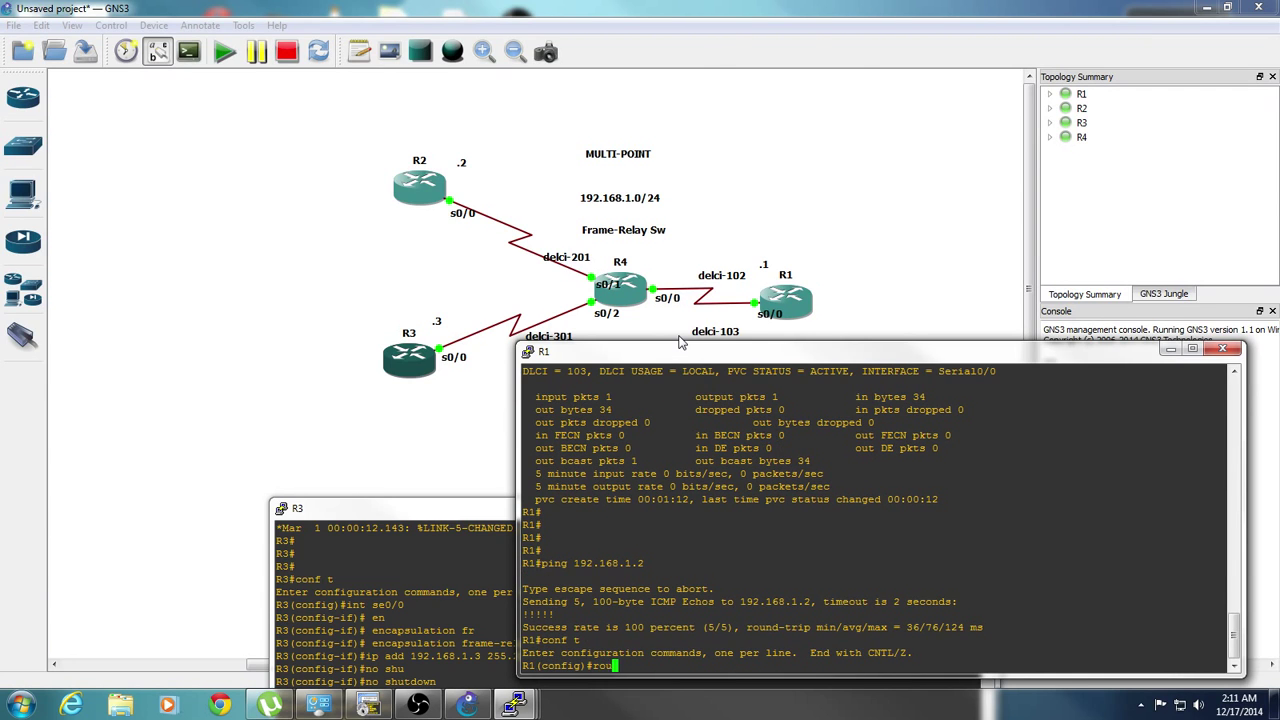
{"action": "type", "text": "ter ei"}
{"action": "key", "text": "Tab"}
{"action": "type", "text": "9"}
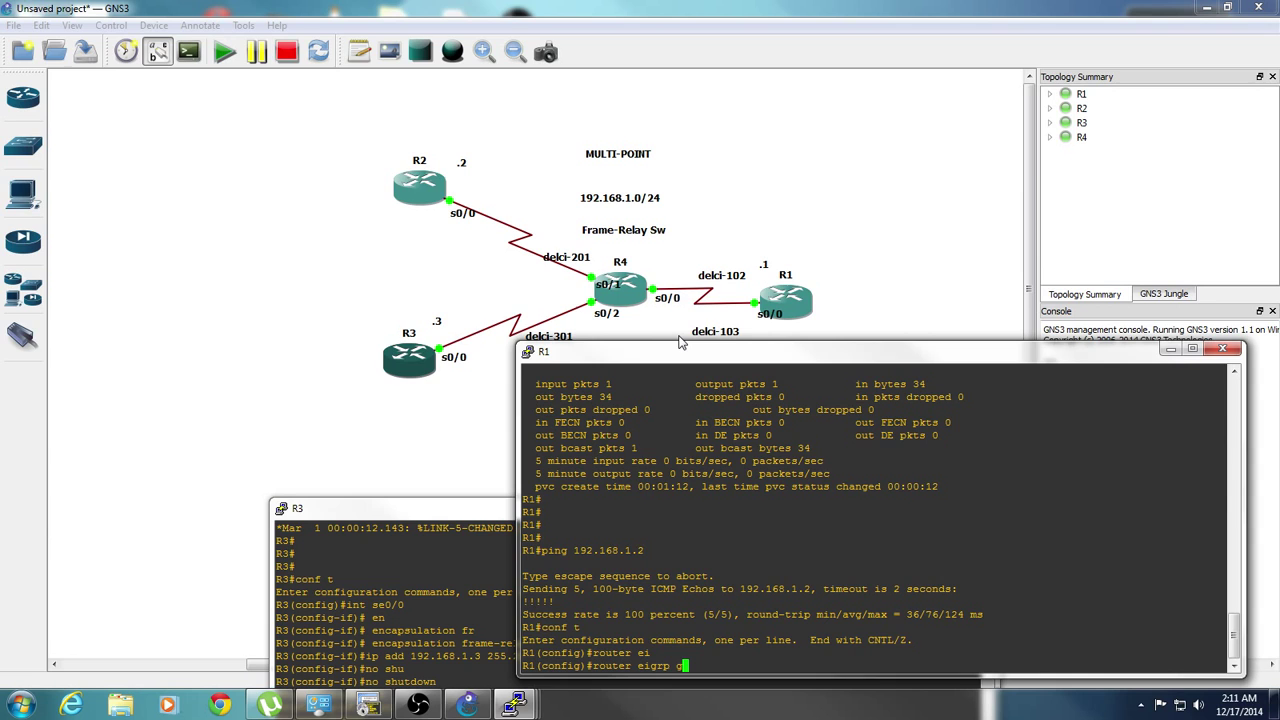
{"action": "key", "text": "BackSpace"}
{"action": "type", "text": "1"}
{"action": "key", "text": "Return"}
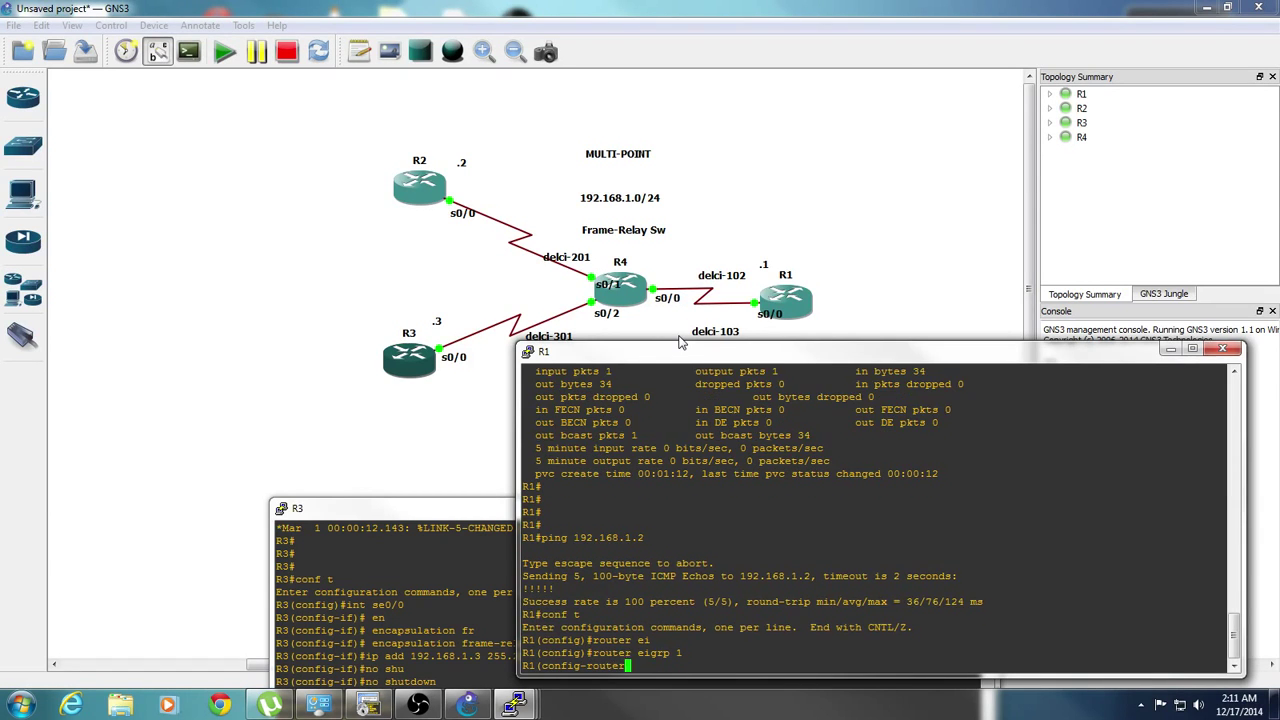
{"action": "type", "text": "net"}
{"action": "key", "text": "Tab"}
{"action": "type", "text": "192."}
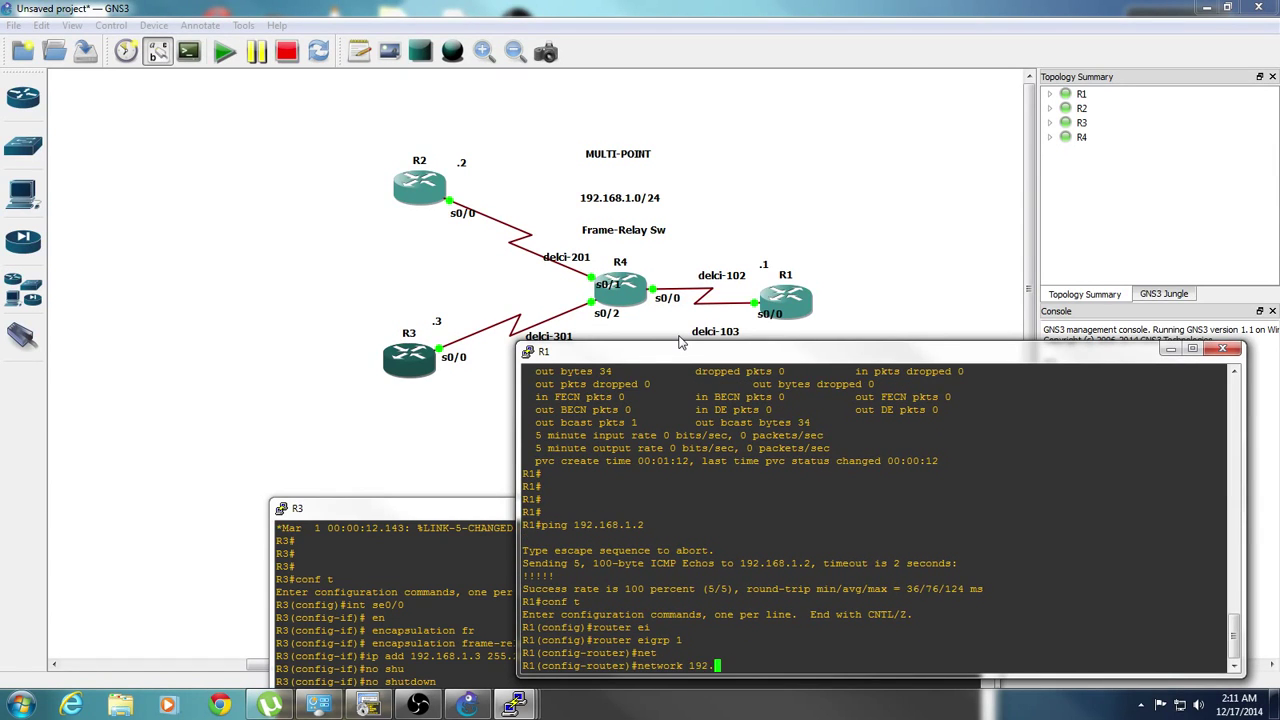
{"action": "type", "text": "168.1.0"}
{"action": "key", "text": "Return"}
Step: Disable auto-summary on R1, leave EIGRP configuration, and bring R3's console forward
{"action": "type", "text": "no au"}
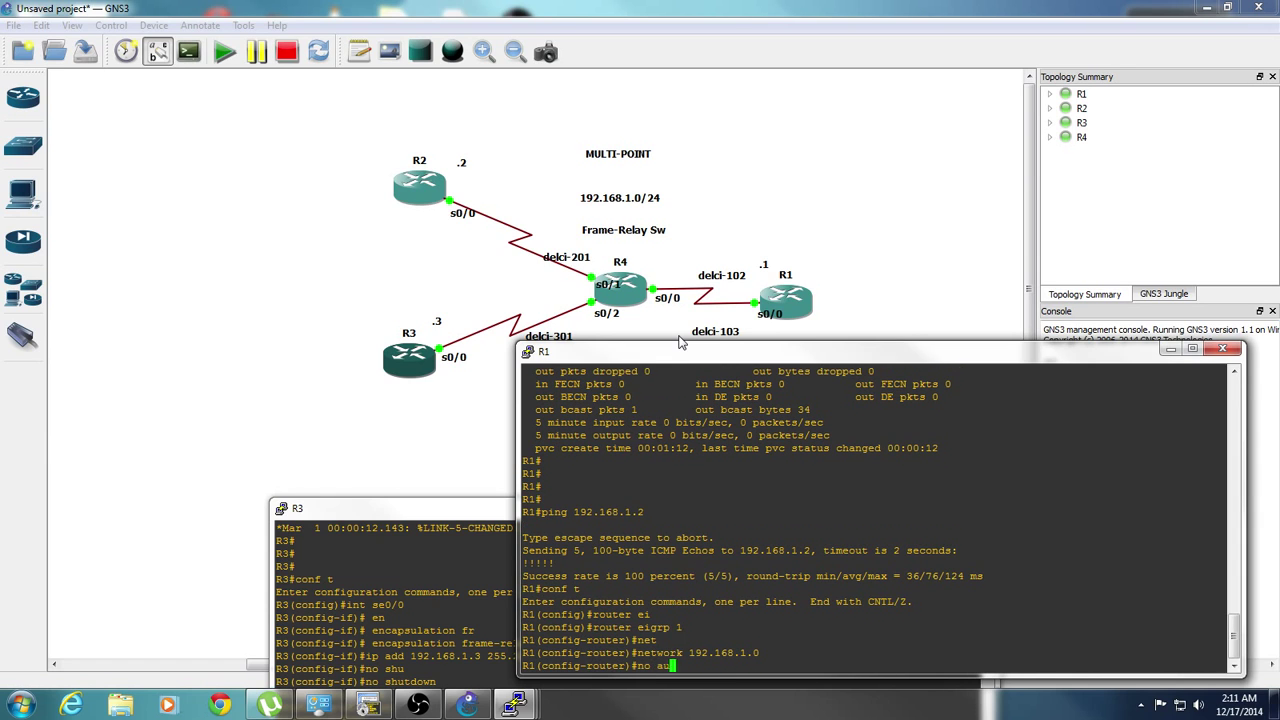
{"action": "key", "text": "Tab"}
{"action": "key", "text": "Return"}
{"action": "type", "text": "er)#e"}
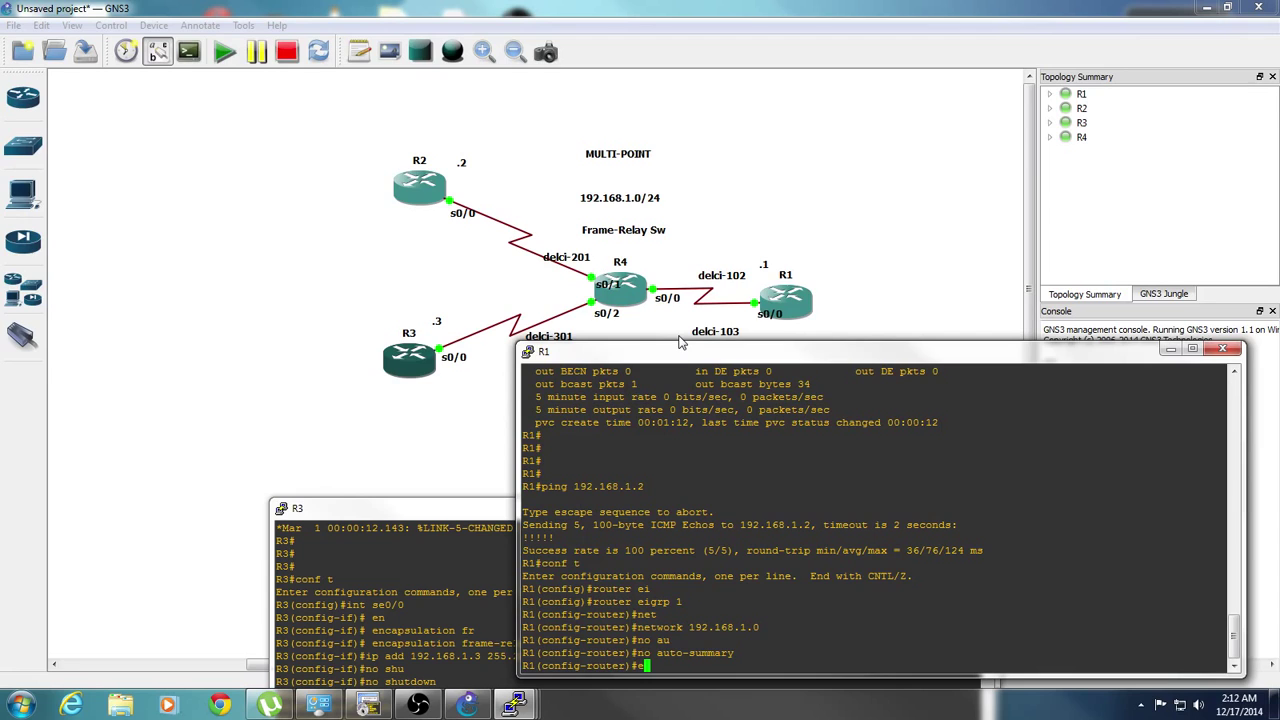
{"action": "type", "text": "xi"}
{"action": "key", "text": "Tab"}
{"action": "type", "text": "\\"}
{"action": "key", "text": "Return"}
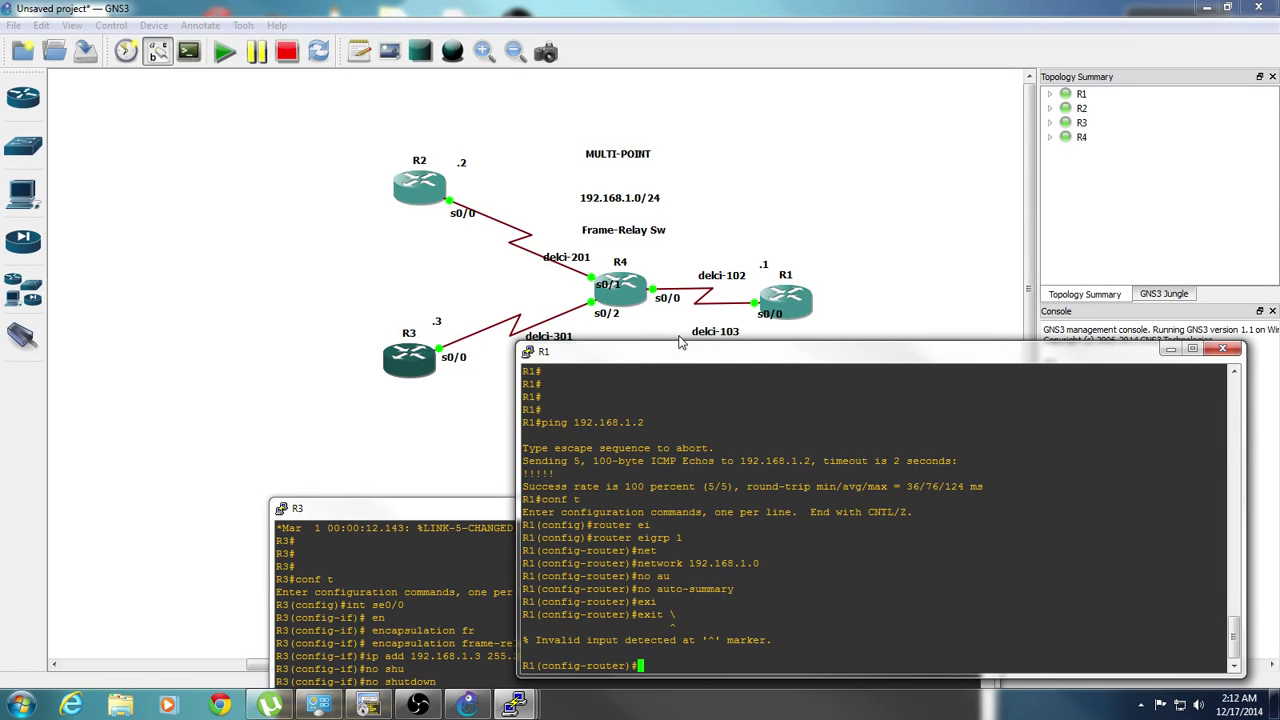
{"action": "type", "text": "exi"}
{"action": "key", "text": "Tab"}
{"action": "key", "text": "Return"}
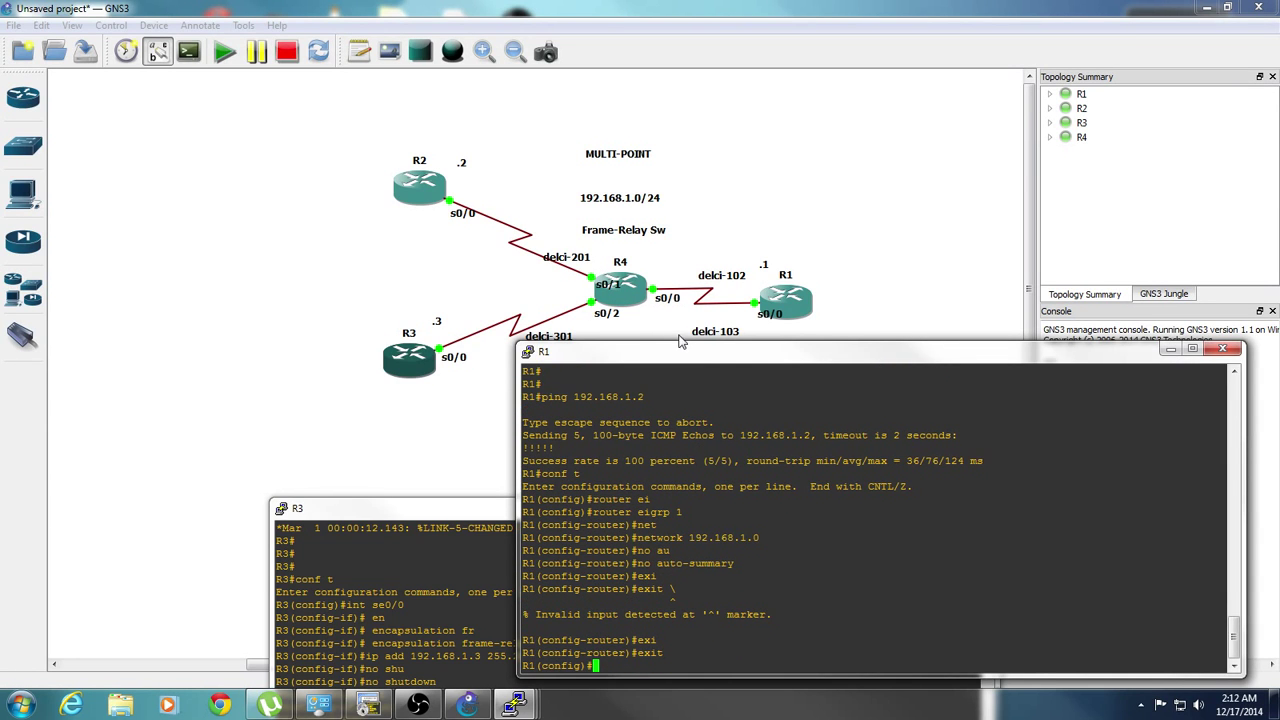
{"action": "left_click", "coordinate": [439, 567]}
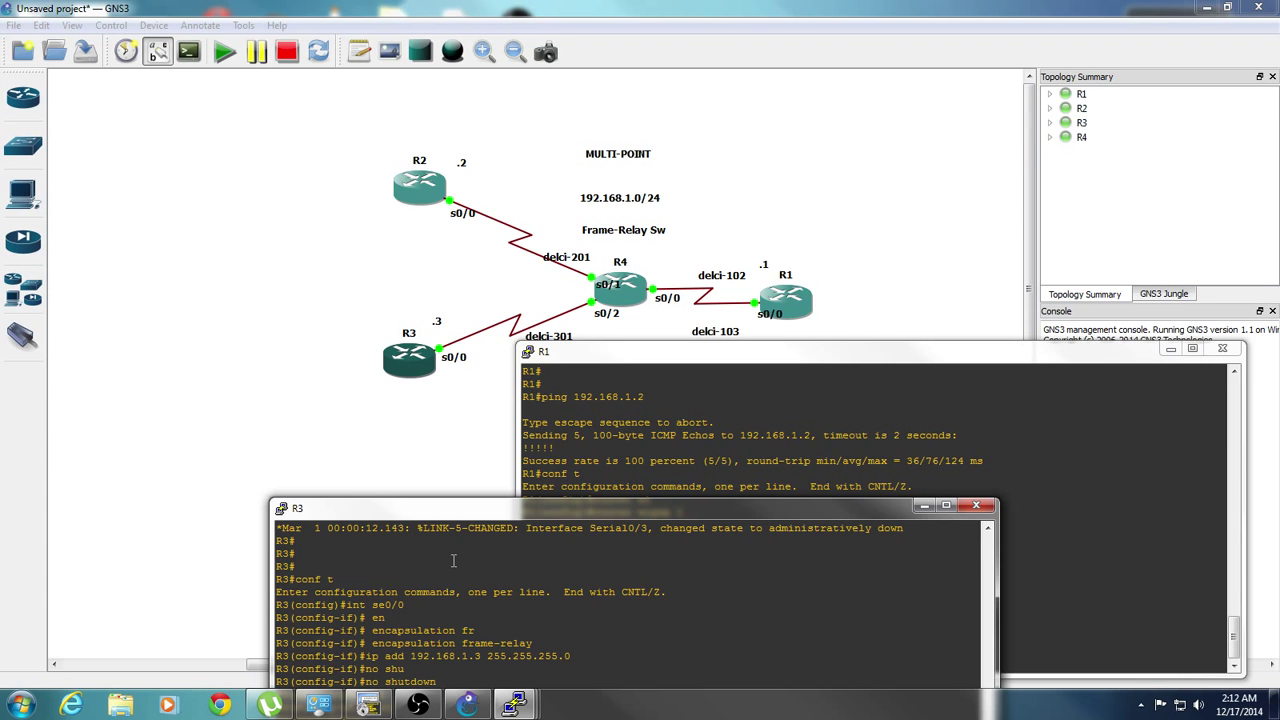
{"action": "left_click_drag", "start_coordinate": [480, 509], "coordinate": [686, 342]}
Step: Enter global configuration on R3 and start EIGRP process 1
{"action": "type", "text": "conf t"}
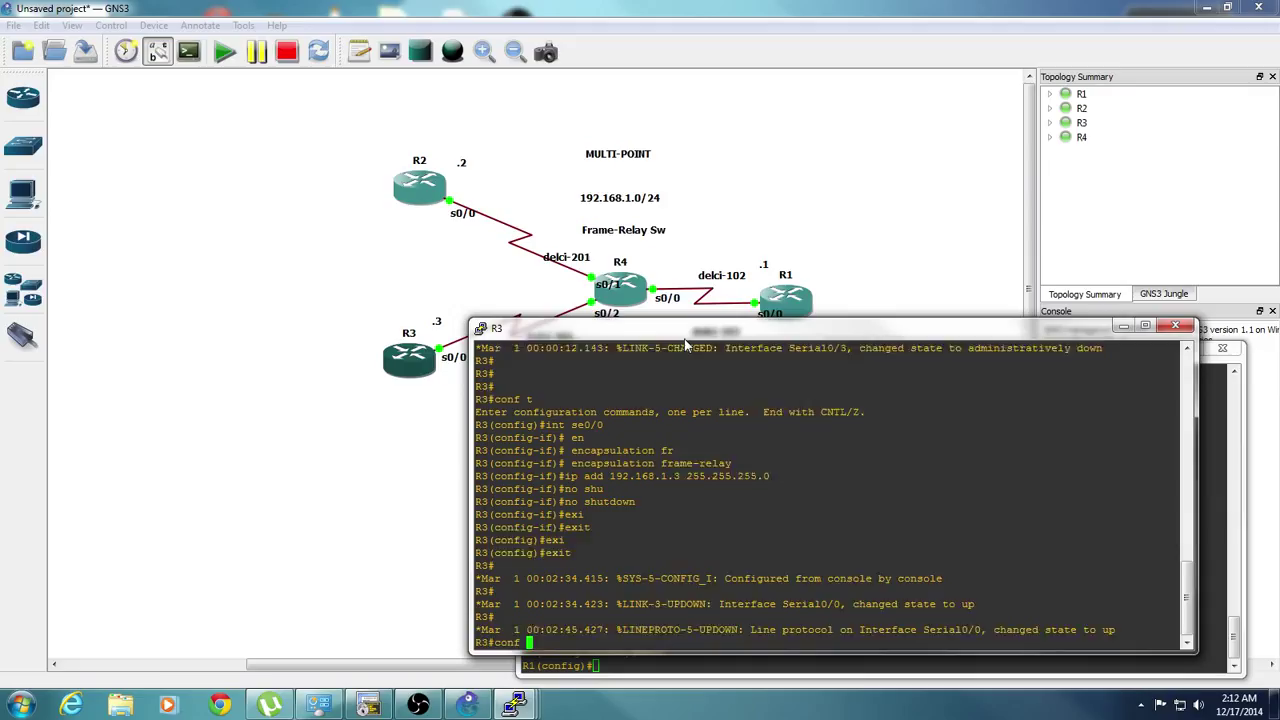
{"action": "key", "text": "Return"}
{"action": "type", "text": "router eig"}
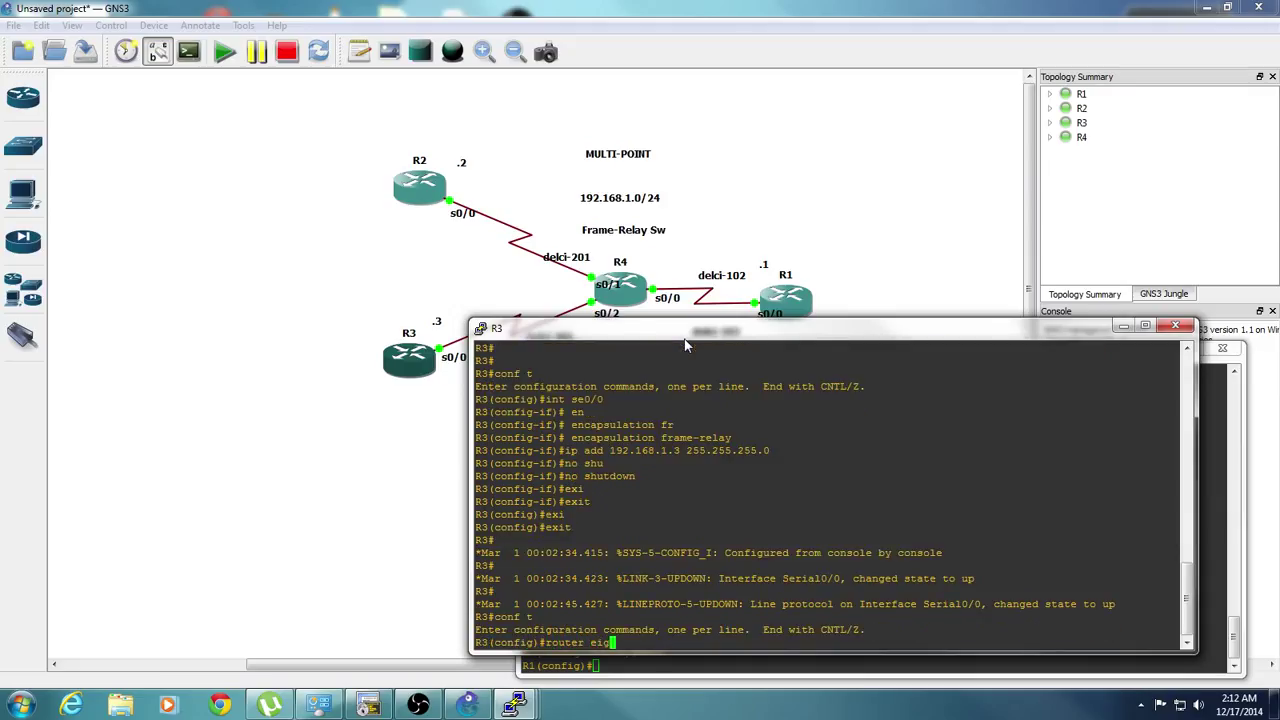
{"action": "key", "text": "Tab"}
{"action": "type", "text": "1"}
{"action": "key", "text": "Return"}
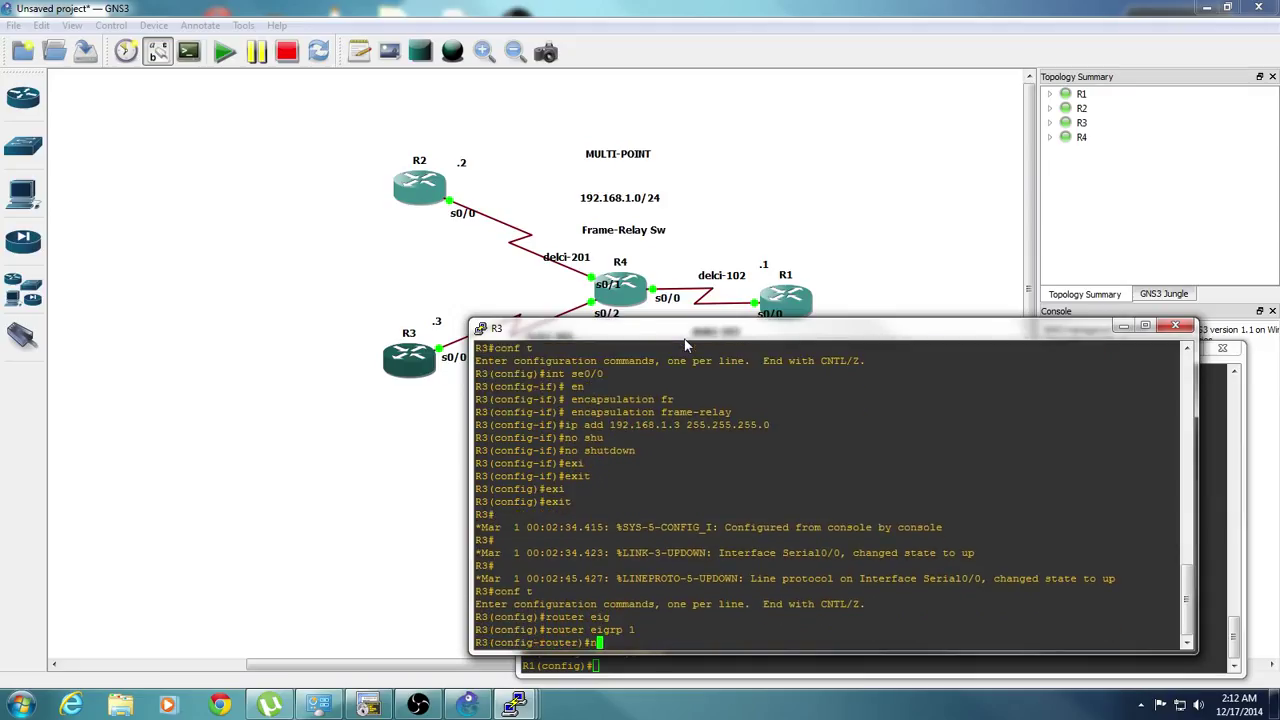
Step: Advertise 192.168.1.0 in R3's EIGRP with auto-summary disabled
{"action": "type", "text": "net"}
{"action": "key", "text": "Tab"}
{"action": "type", "text": "192.168.1.0"}
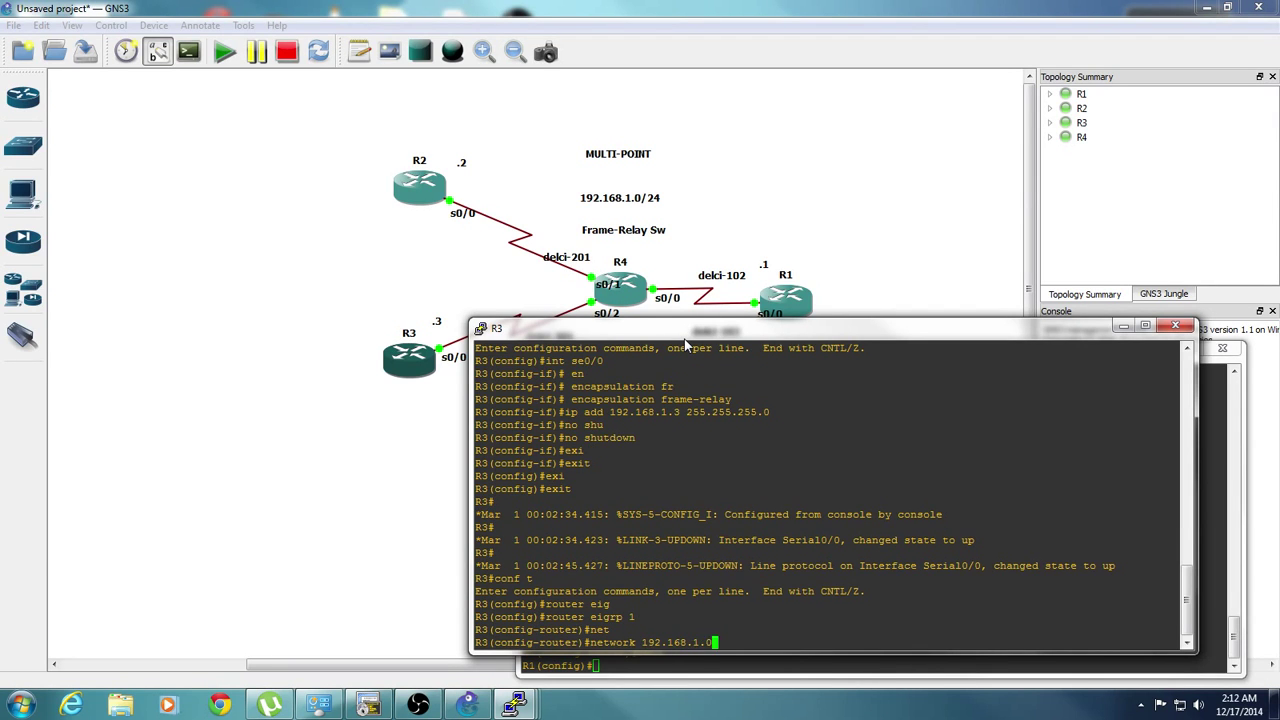
{"action": "key", "text": "Return"}
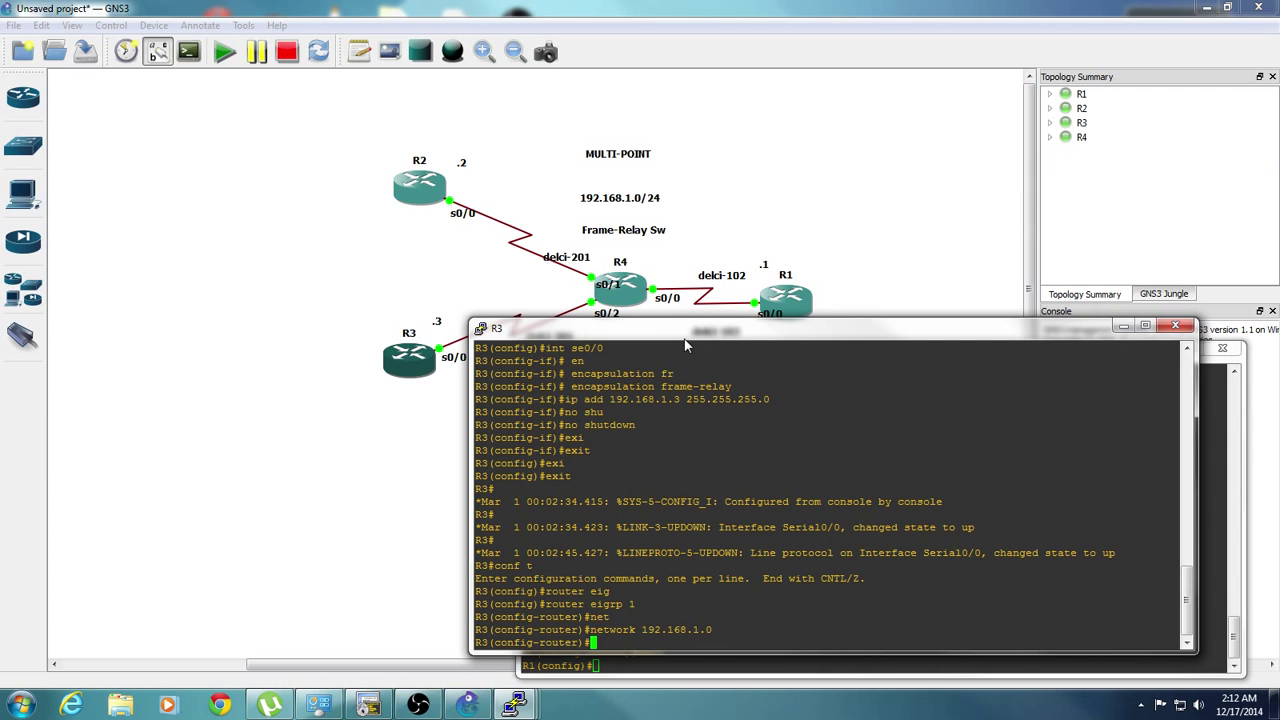
{"action": "type", "text": "no s"}
{"action": "key", "text": "BackSpace"}
{"action": "type", "text": "au"}
{"action": "key", "text": "Tab"}
{"action": "key", "text": "Return"}
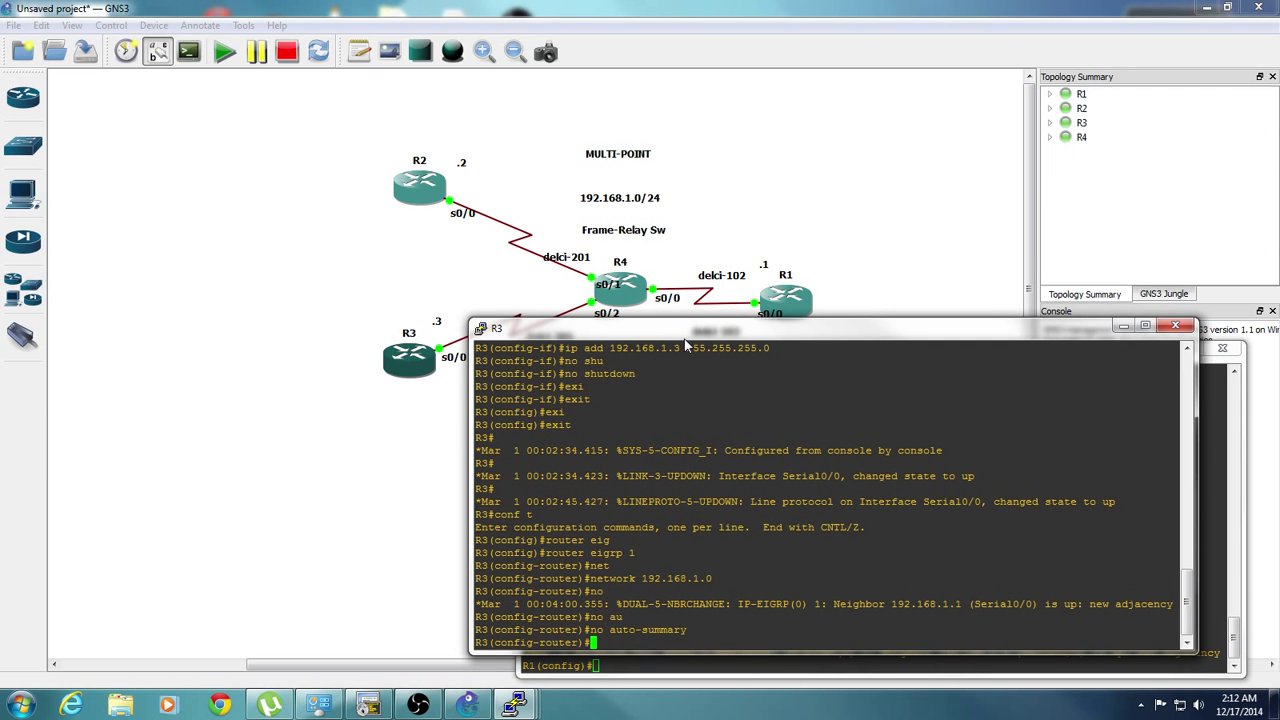
Step: On R2, start EIGRP 1 advertising 192.168.1.0 with auto-summary off
{"action": "mouse_move", "coordinate": [516, 706]}
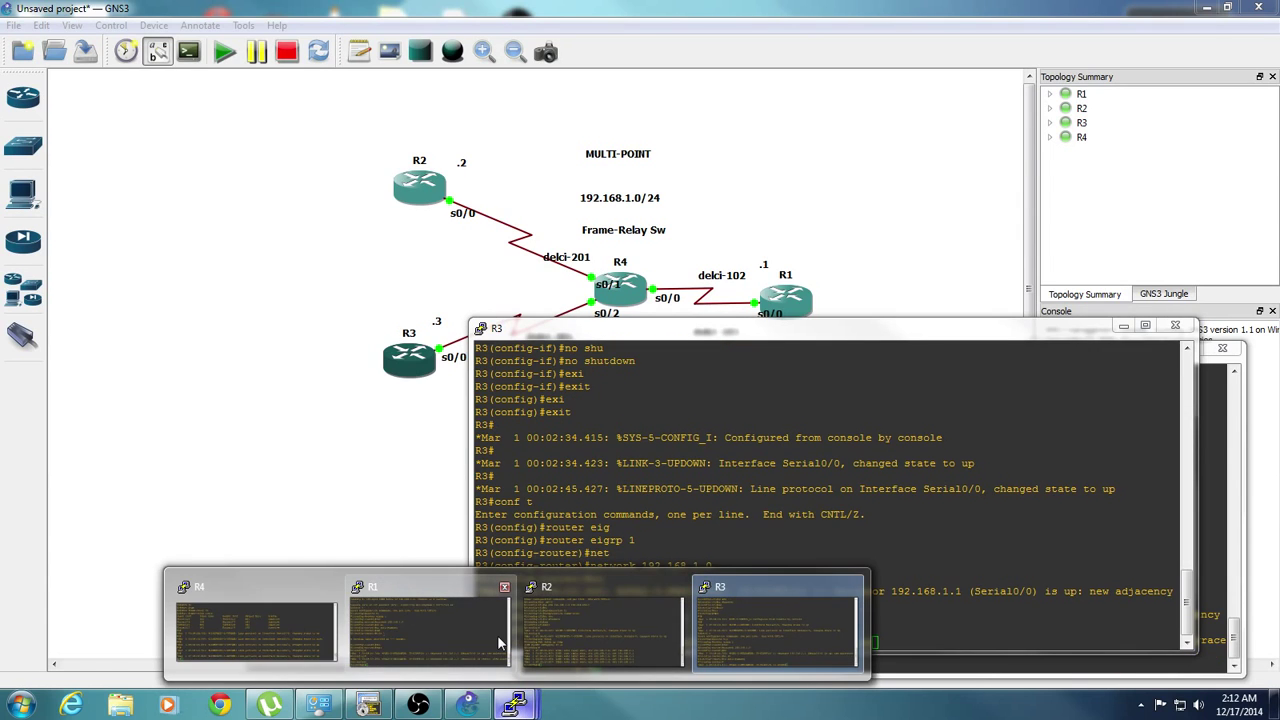
{"action": "left_click", "coordinate": [540, 630]}
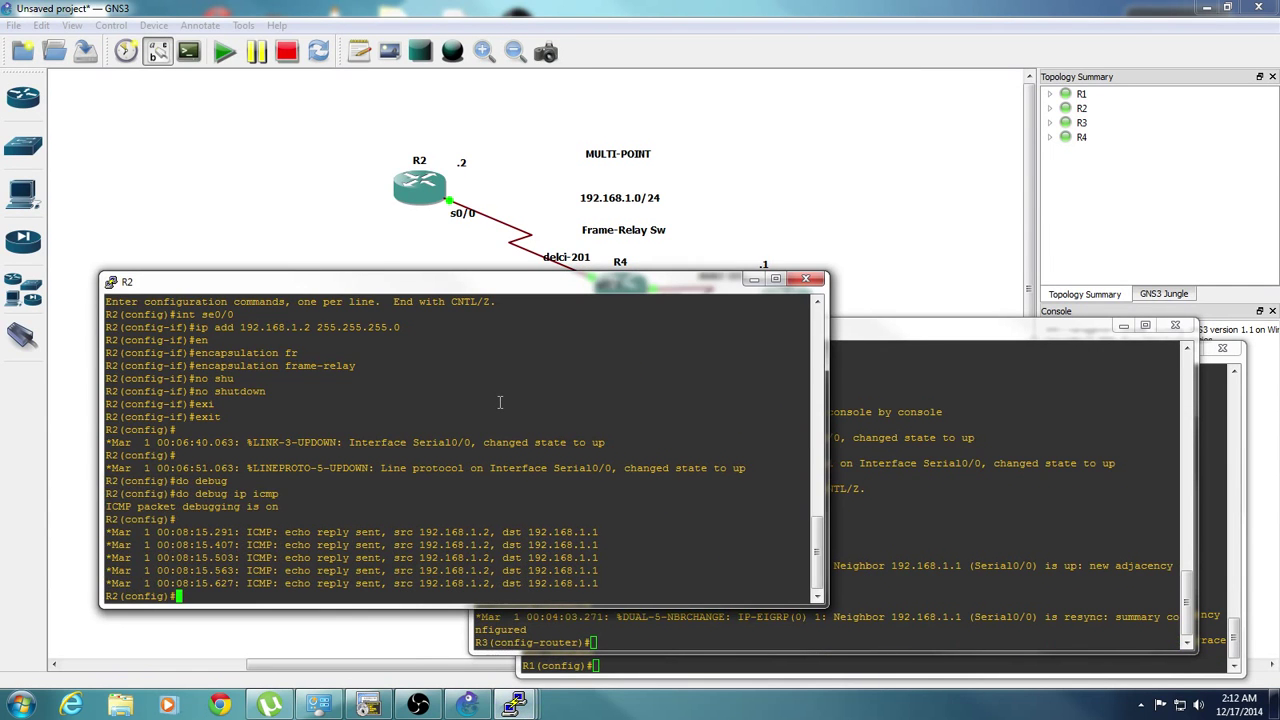
{"action": "type", "text": "router eig"}
{"action": "key", "text": "Tab"}
{"action": "type", "text": "1"}
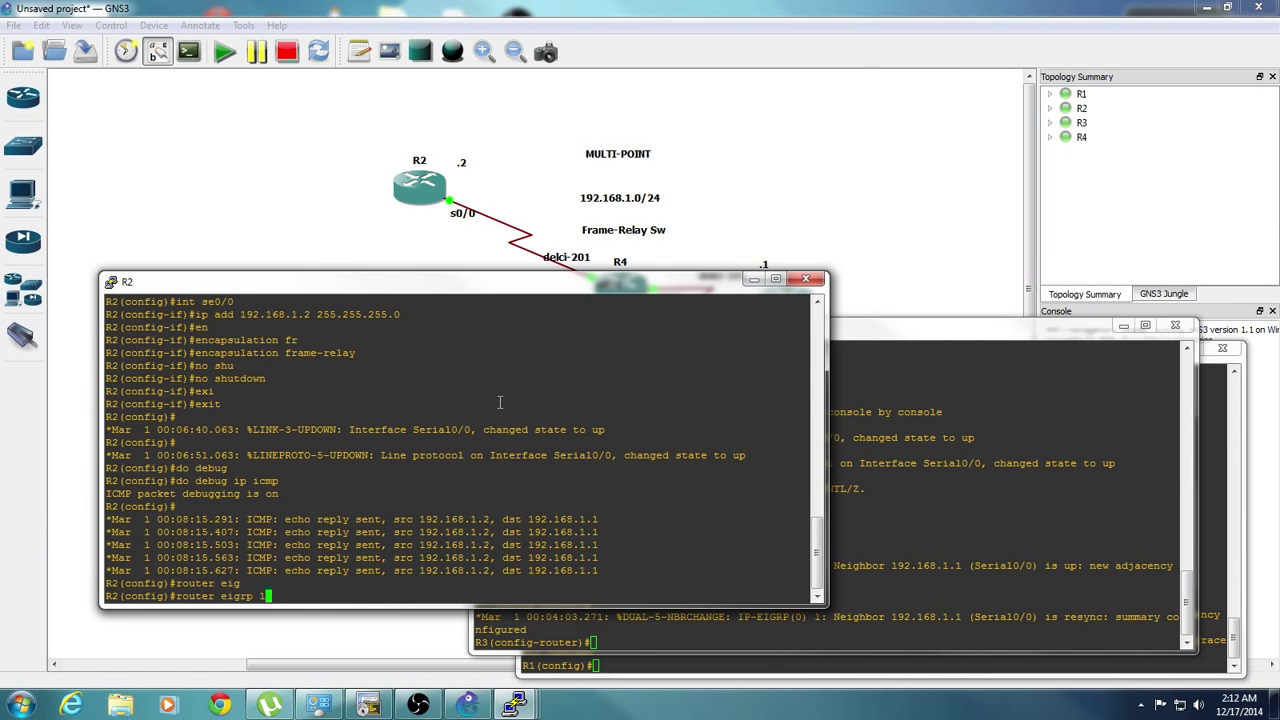
{"action": "key", "text": "Return"}
{"action": "type", "text": "net"}
{"action": "key", "text": "Tab"}
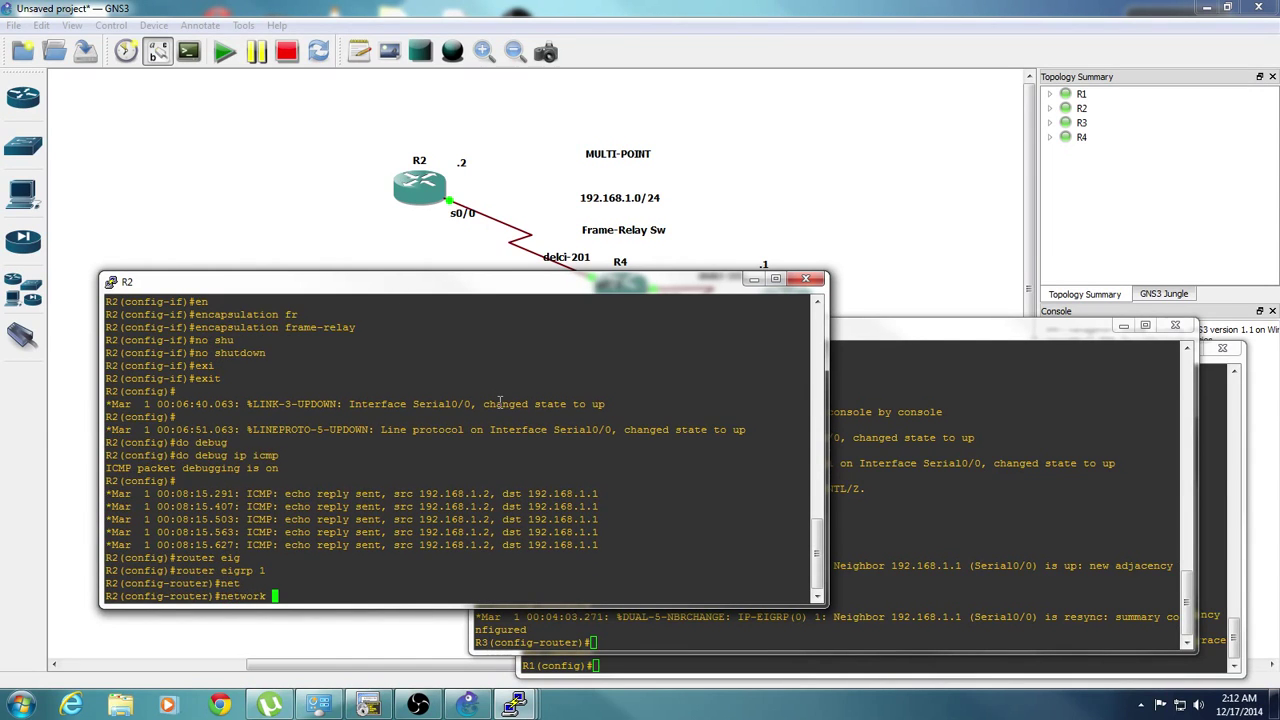
{"action": "type", "text": "192.168.1.0"}
{"action": "key", "text": "Return"}
{"action": "type", "text": "no au"}
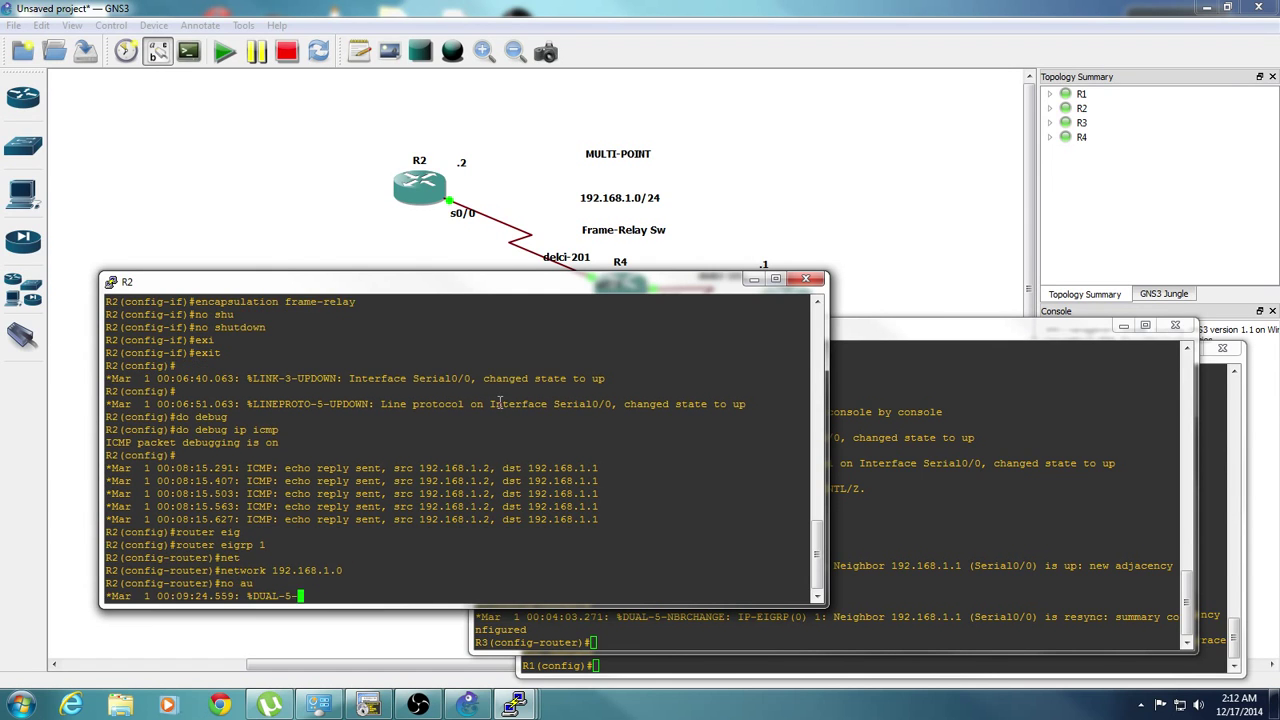
{"action": "key", "text": "Tab"}
{"action": "key", "text": "Return"}
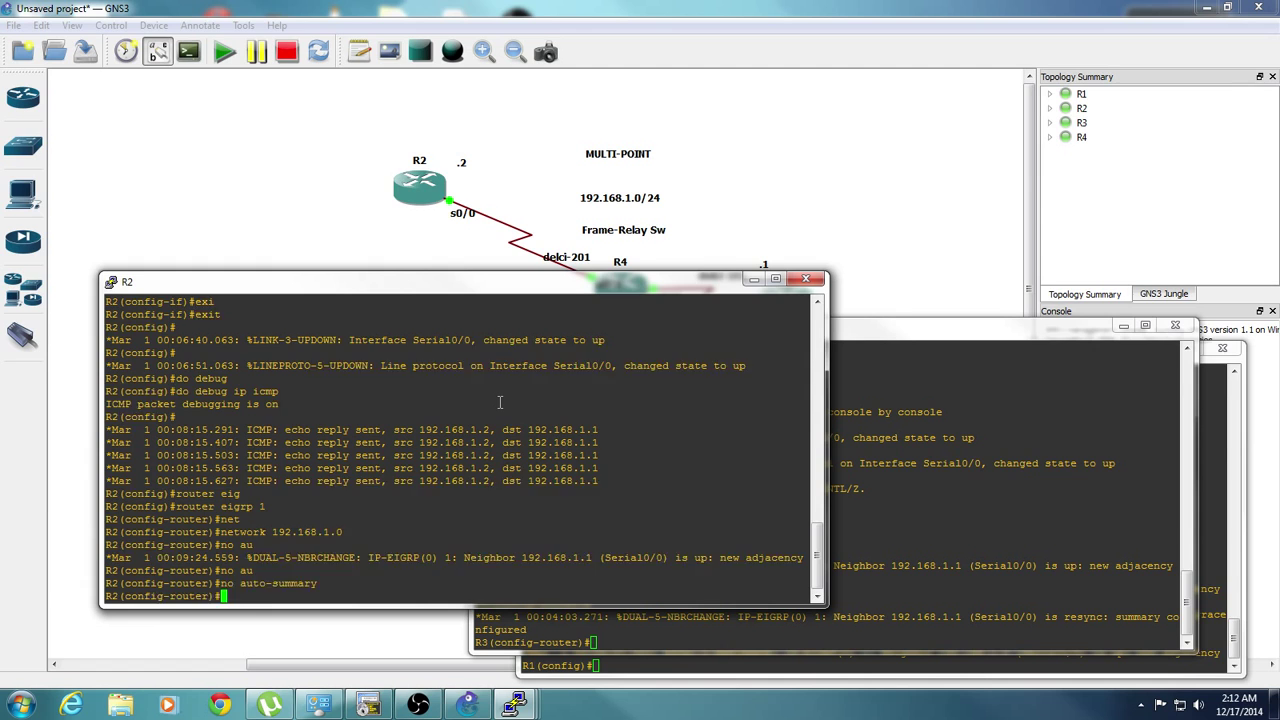
Step: Create Loopback0 on R2 with address 2.2.2.2 255.0.0.0
{"action": "type", "text": "int "}
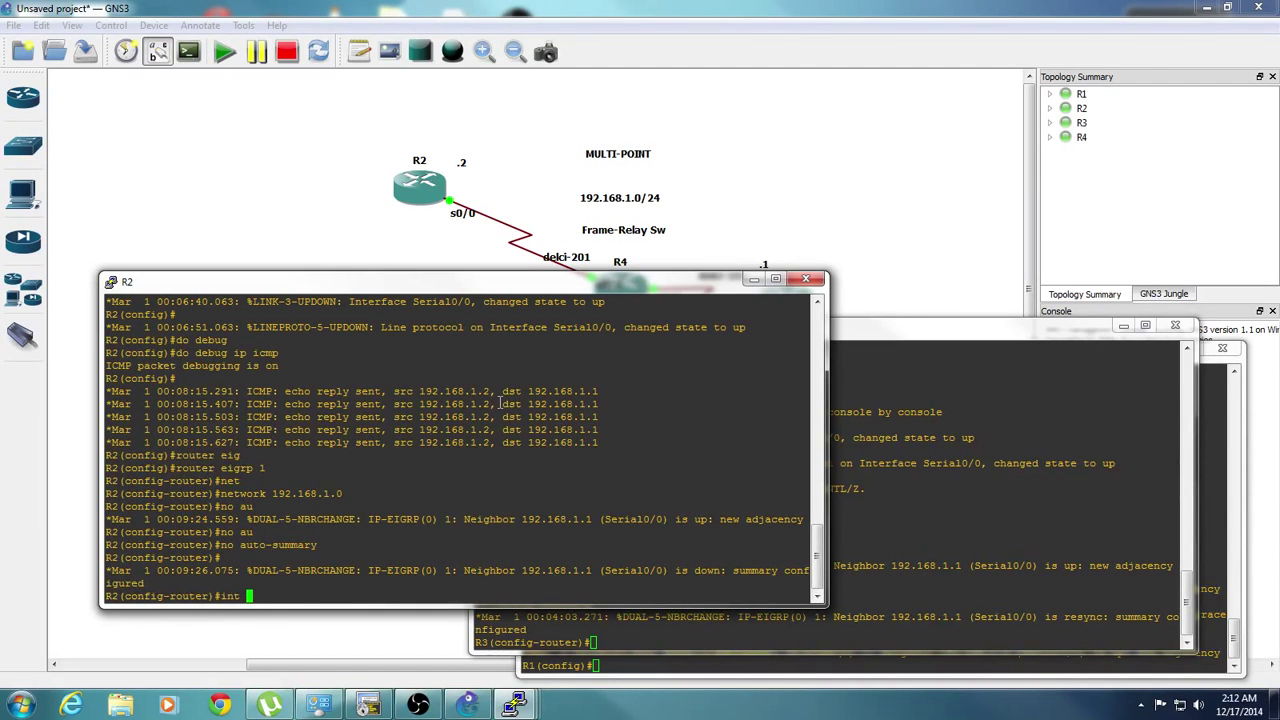
{"action": "type", "text": "lo0"}
{"action": "key", "text": "Return"}
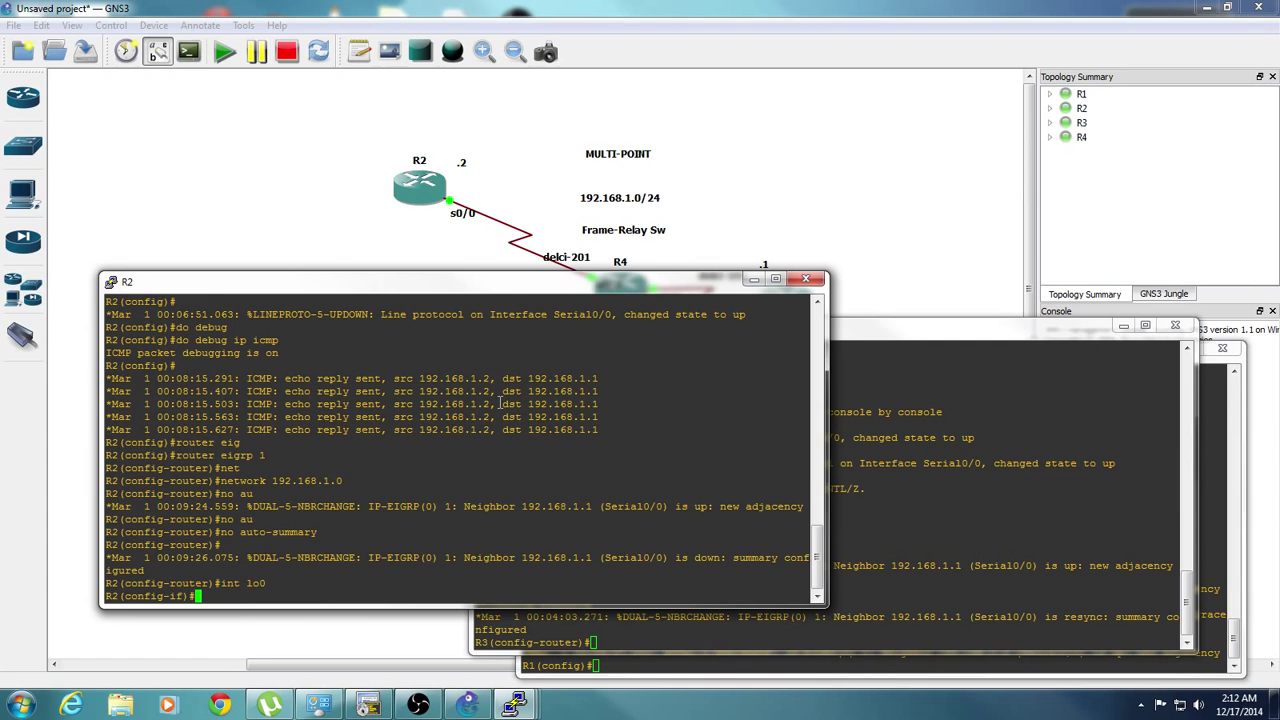
{"action": "type", "text": "2.2.2.2"}
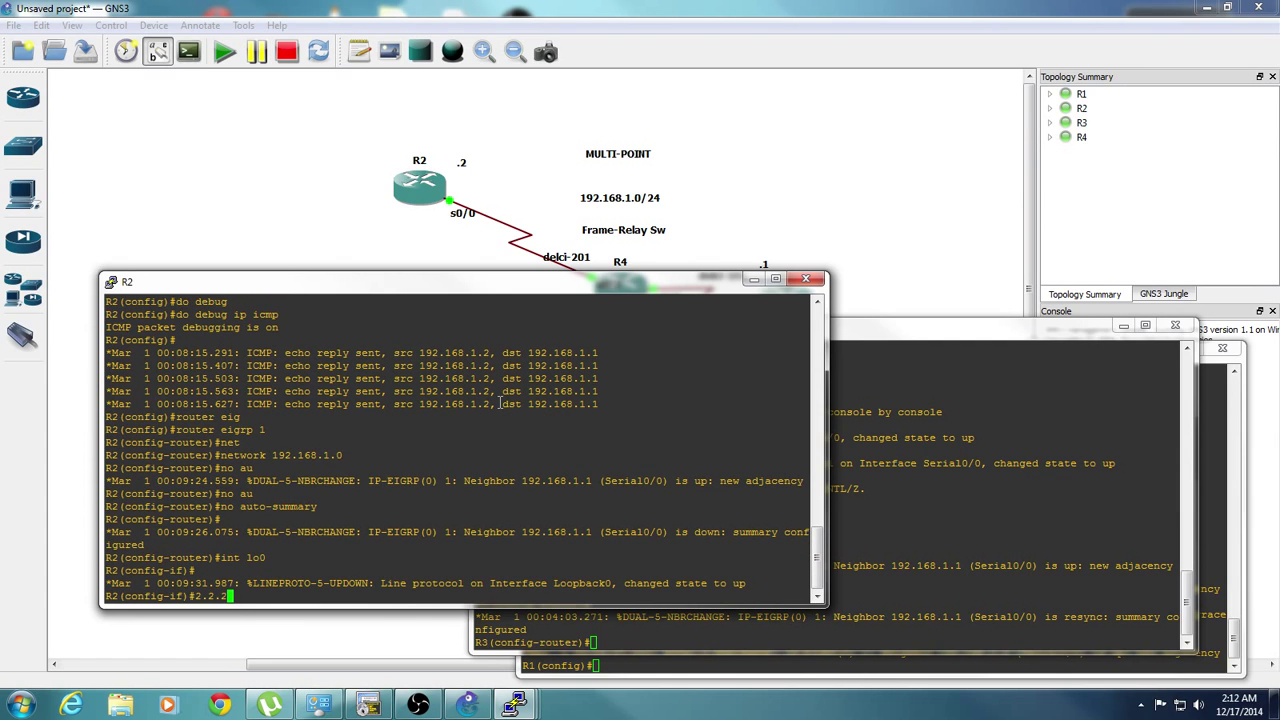
{"action": "key", "text": "Left"}
{"action": "key", "text": "Left"}
{"action": "key", "text": "Left"}
{"action": "key", "text": "Left"}
{"action": "key", "text": "Left"}
{"action": "key", "text": "Left"}
{"action": "key", "text": "Left"}
{"action": "type", "text": "add"}
{"action": "key", "text": "Up"}
{"action": "key", "text": "BackSpace"}
{"action": "key", "text": "BackSpace"}
{"action": "key", "text": "BackSpace"}
{"action": "key", "text": "BackSpace"}
{"action": "key", "text": "BackSpace"}
{"action": "key", "text": "BackSpace"}
{"action": "key", "text": "BackSpace"}
{"action": "type", "text": "ip add 2.2.2.2 255.0.0.0"}
{"action": "key", "text": "Return"}
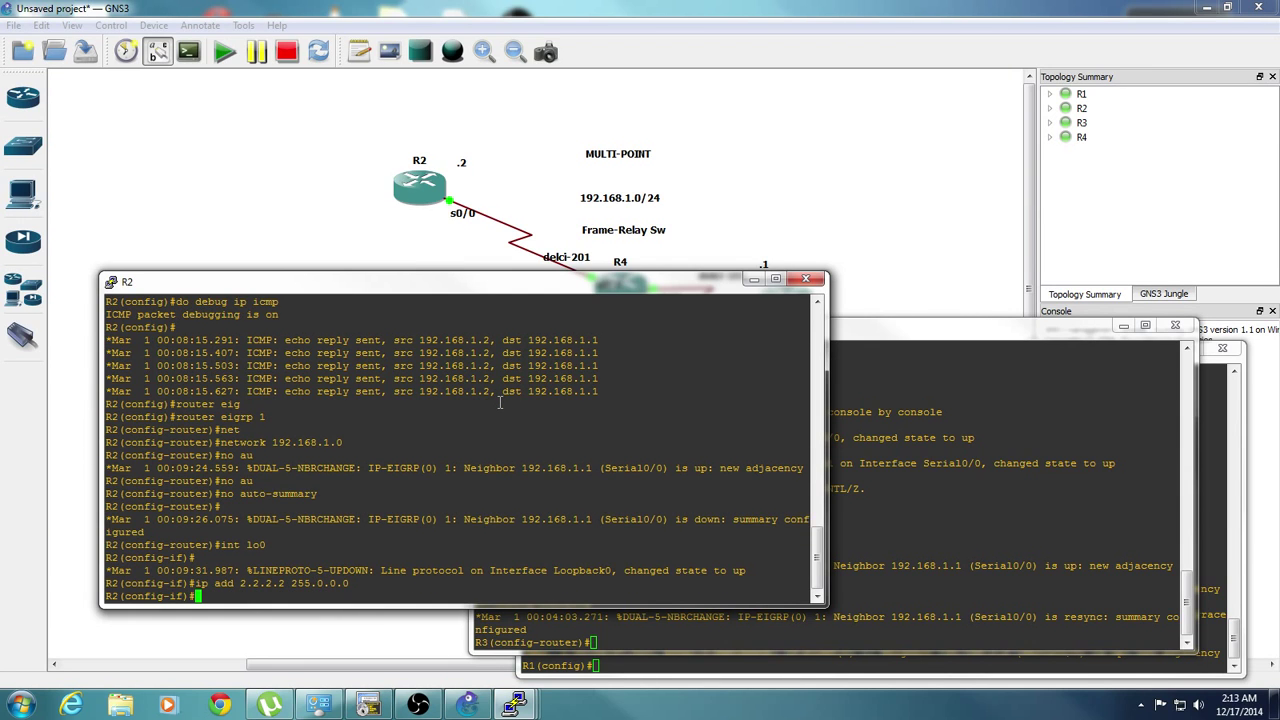
Step: Leave Loopback0 configuration and return to R2's EIGRP process 1
{"action": "type", "text": "exi"}
{"action": "key", "text": "Return"}
{"action": "type", "text": "exit"}
{"action": "key", "text": "Return"}
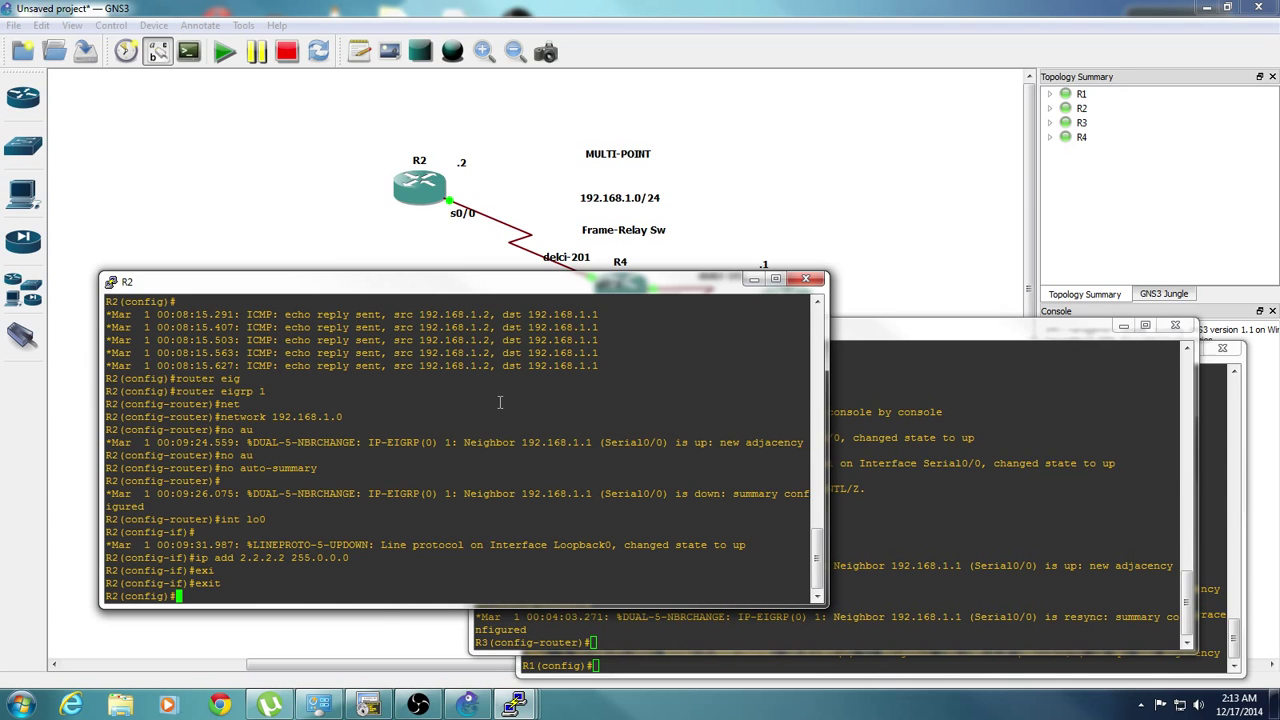
{"action": "type", "text": "rou"}
{"action": "key", "text": "Return"}
{"action": "type", "text": "route"}
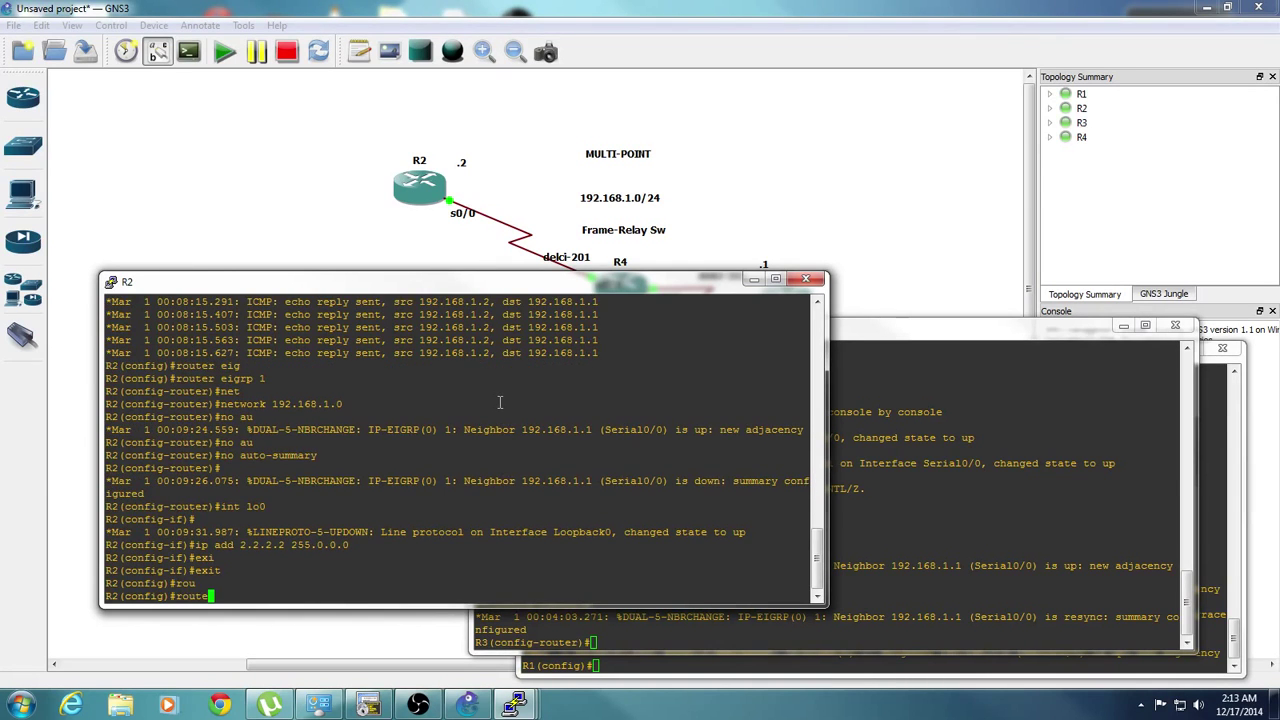
{"action": "type", "text": "r"}
{"action": "type", "text": " e"}
{"action": "type", "text": "i"}
{"action": "key", "text": "Tab"}
{"action": "type", "text": "g"}
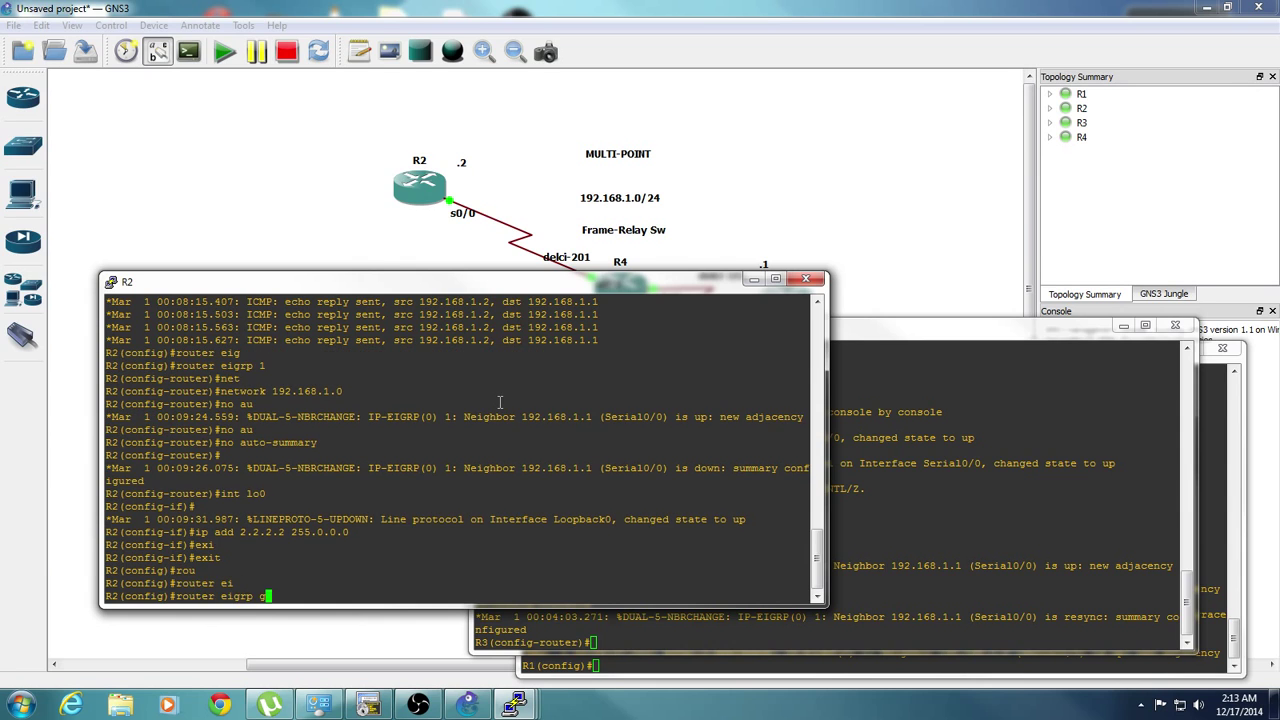
{"action": "key", "text": "BackSpace"}
{"action": "type", "text": "1"}
{"action": "key", "text": "Return"}
Step: Advertise network 2.2.2.0 in R2's EIGRP and exit router configuration
{"action": "type", "text": "net"}
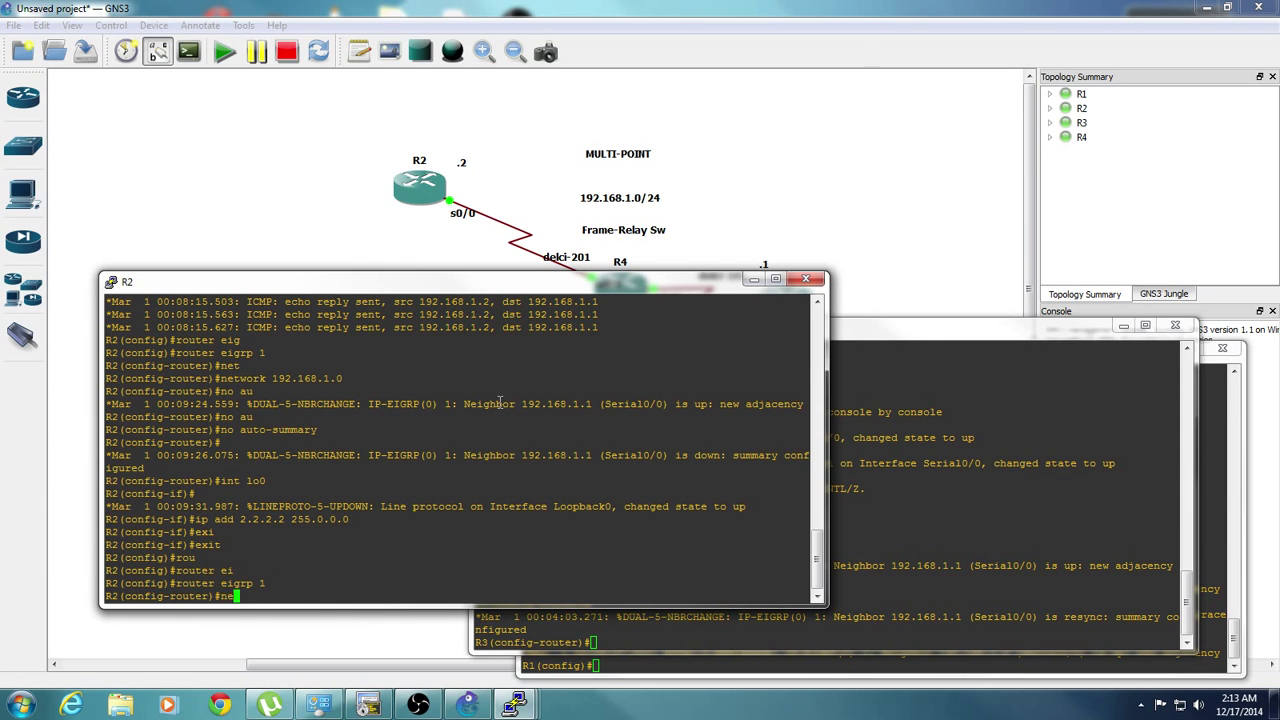
{"action": "key", "text": "Tab"}
{"action": "type", "text": "2.0"}
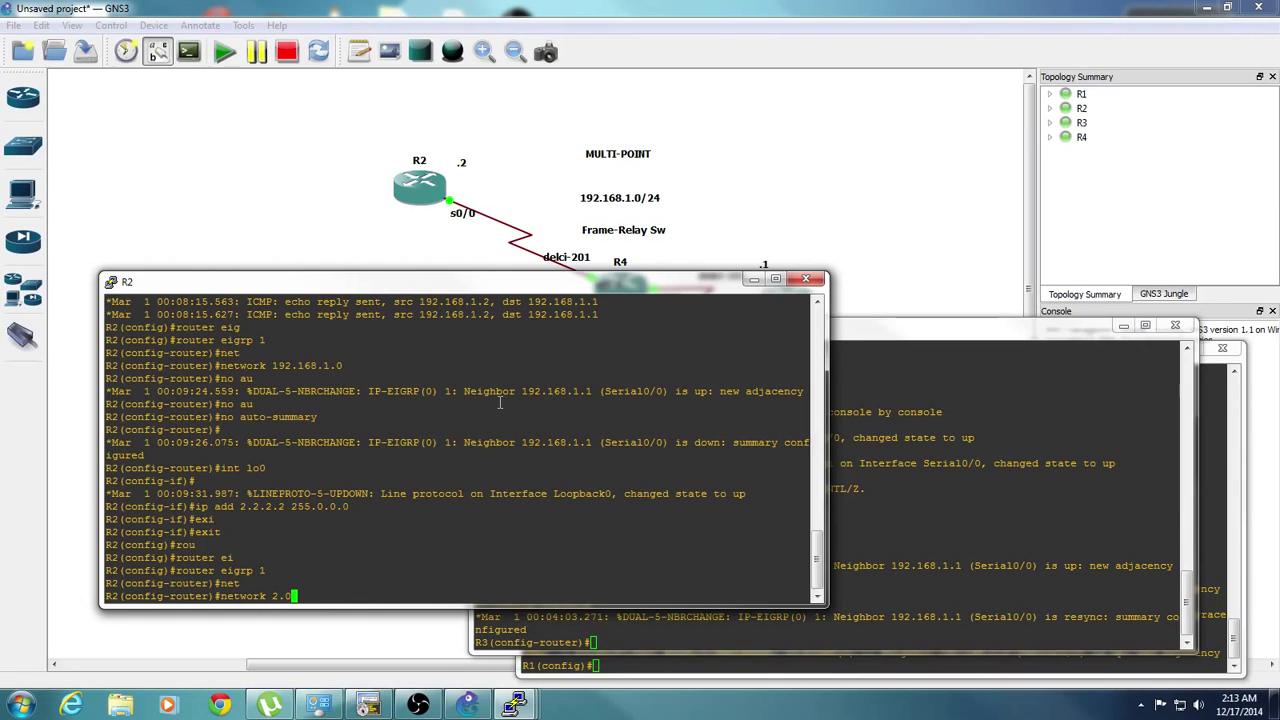
{"action": "key", "text": "BackSpace"}
{"action": "type", "text": "2.0"}
{"action": "key", "text": "Return"}
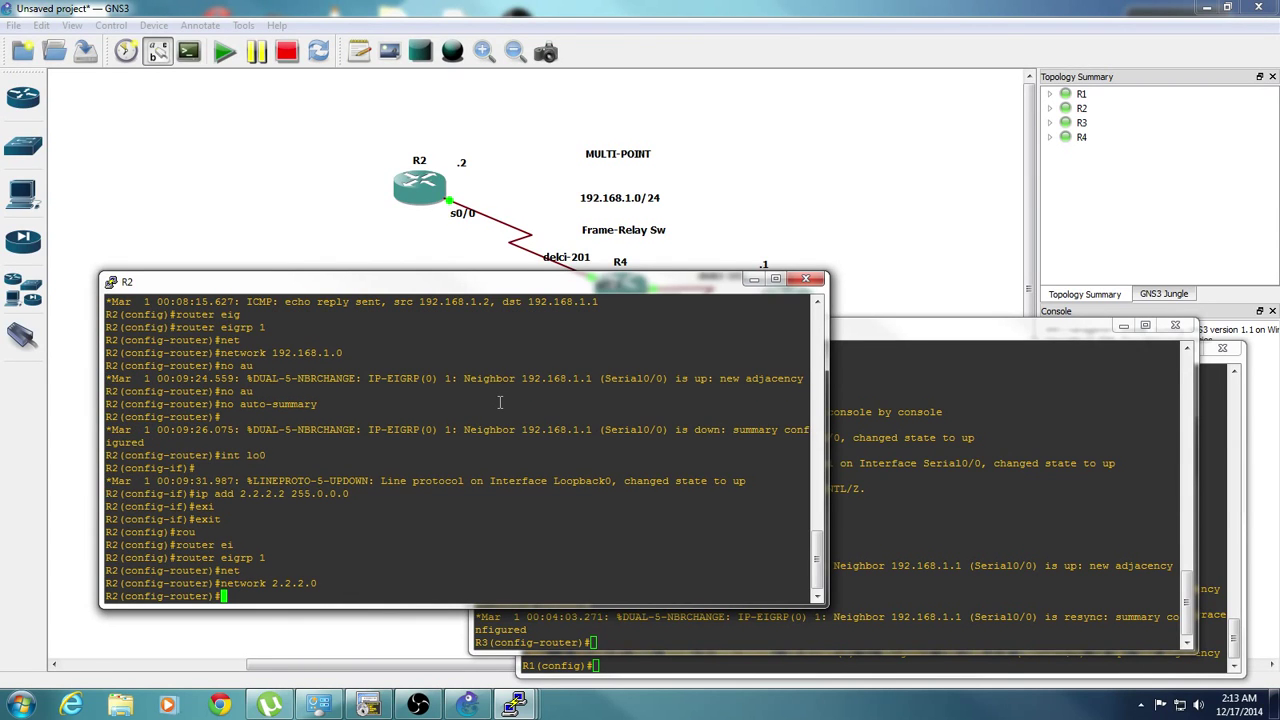
{"action": "type", "text": "exi"}
{"action": "key", "text": "Tab"}
{"action": "key", "text": "Return"}
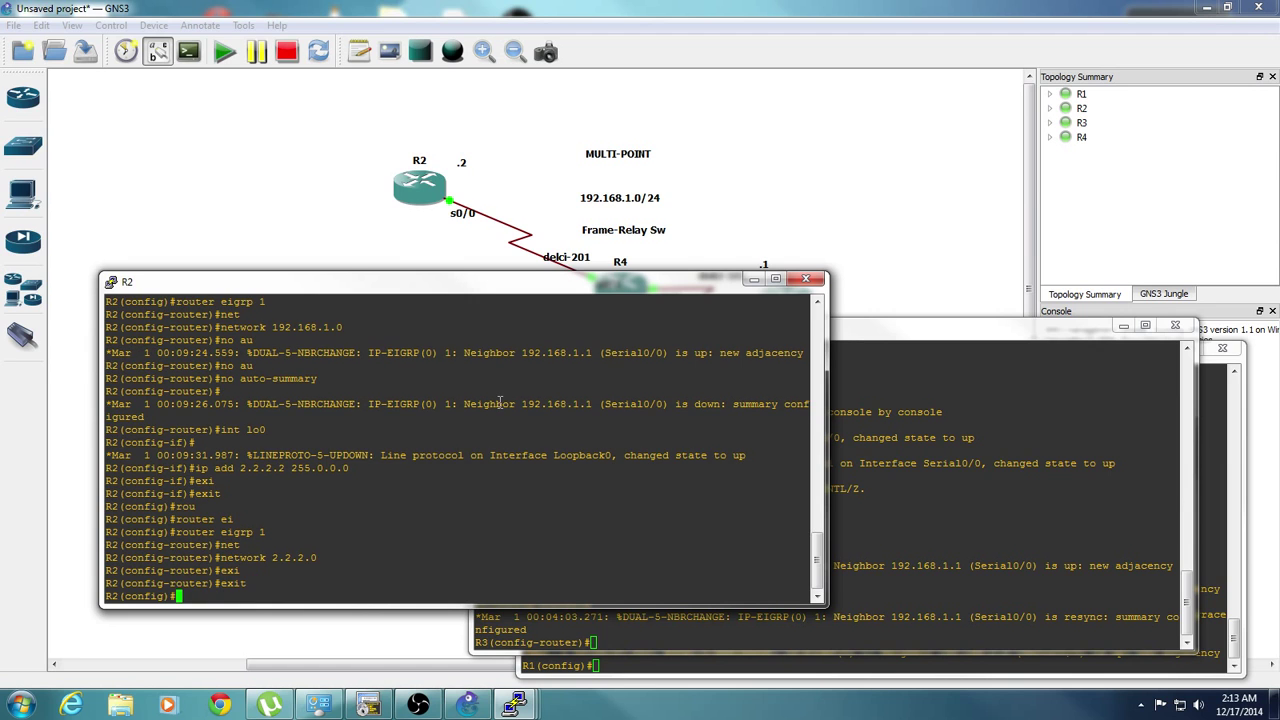
Step: Bring R1's console to the front and exit configuration mode
{"action": "left_click", "coordinate": [1012, 485]}
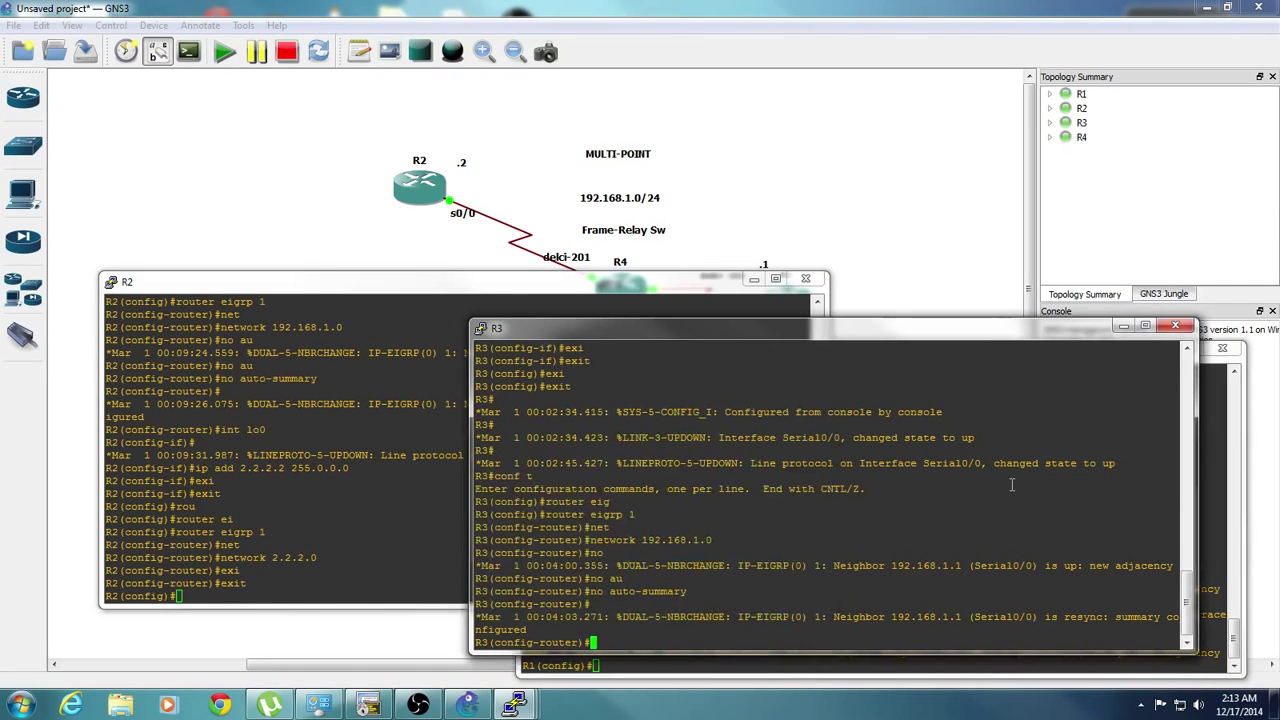
{"action": "left_click", "coordinate": [787, 678]}
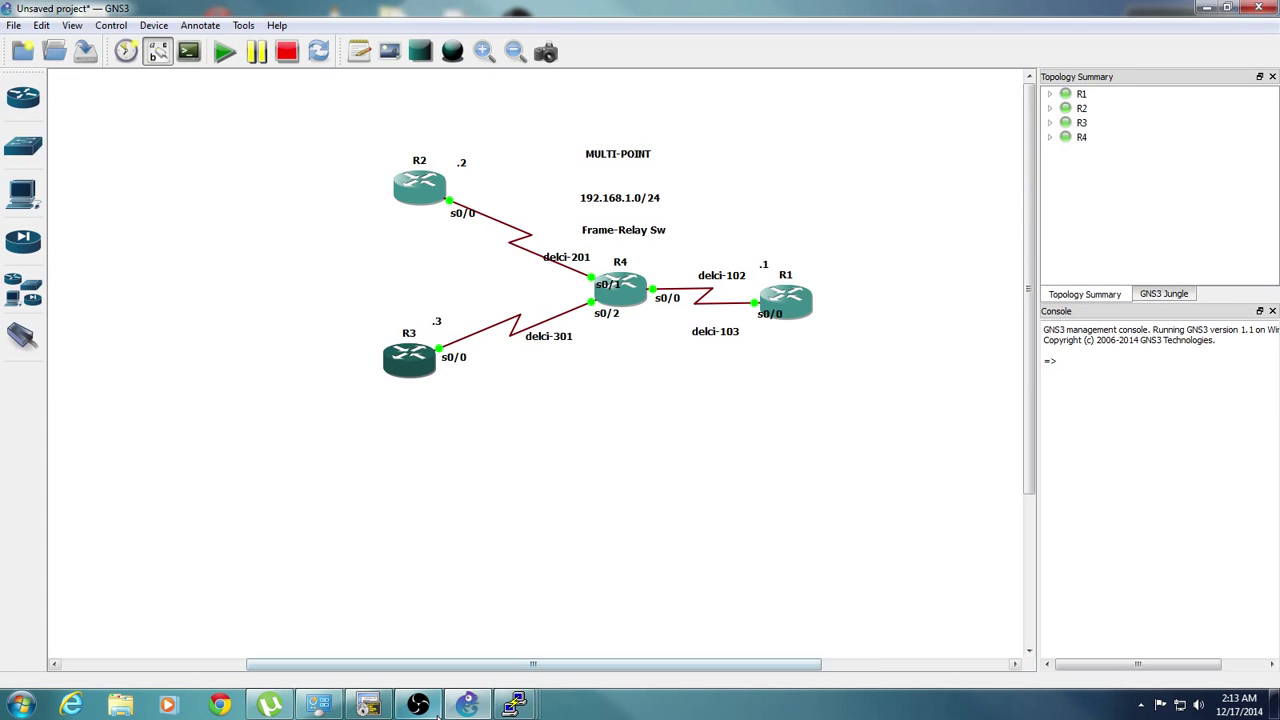
{"action": "mouse_move", "coordinate": [540, 690]}
{"action": "left_click", "coordinate": [429, 602]}
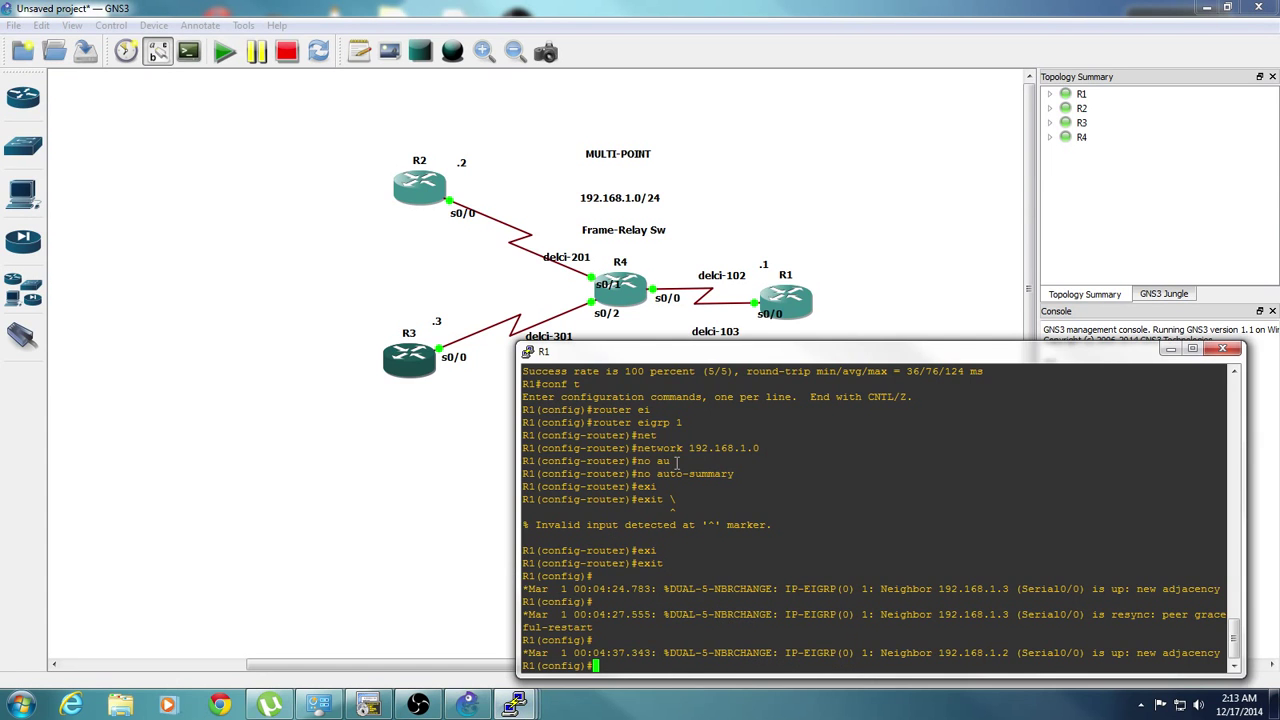
{"action": "type", "text": "exi"}
{"action": "key", "text": "Tab"}
{"action": "key", "text": "Return"}
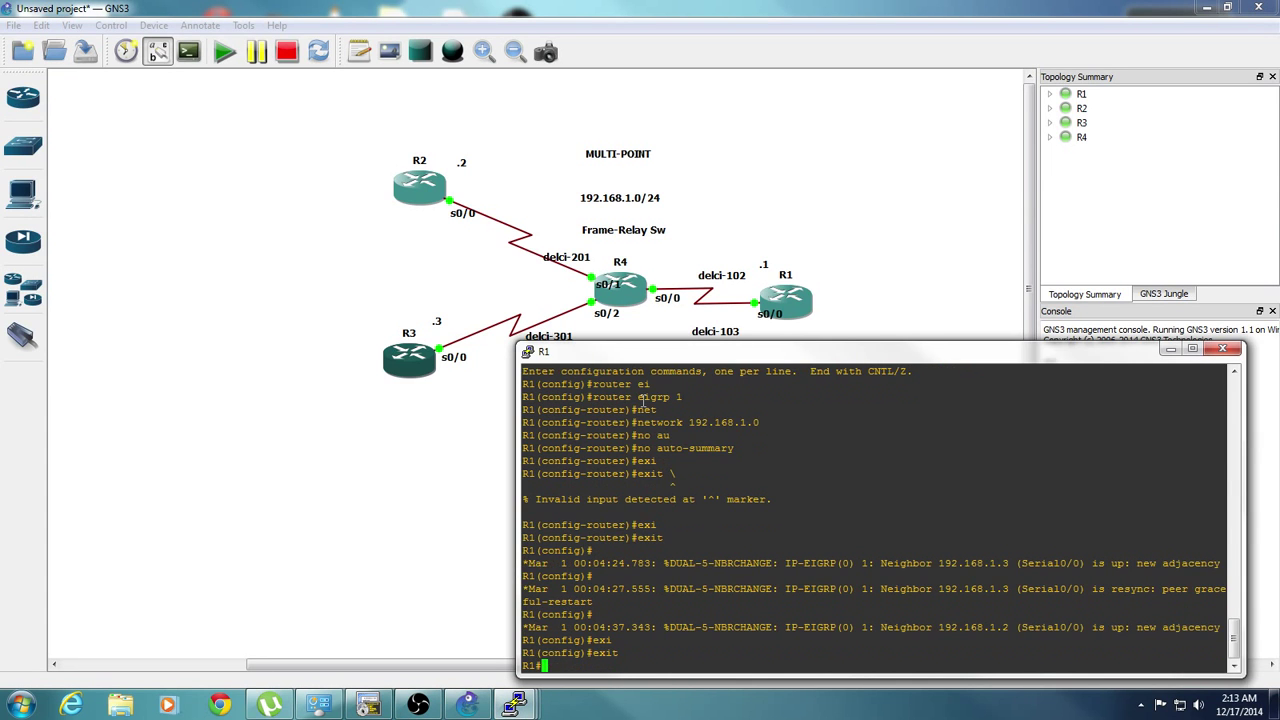
Step: Run show frame-relay map on R1, listing 192.168.1.2 on DLCI 102 and 192.168.1.3 on DLCI 103
{"action": "type", "text": "show"}
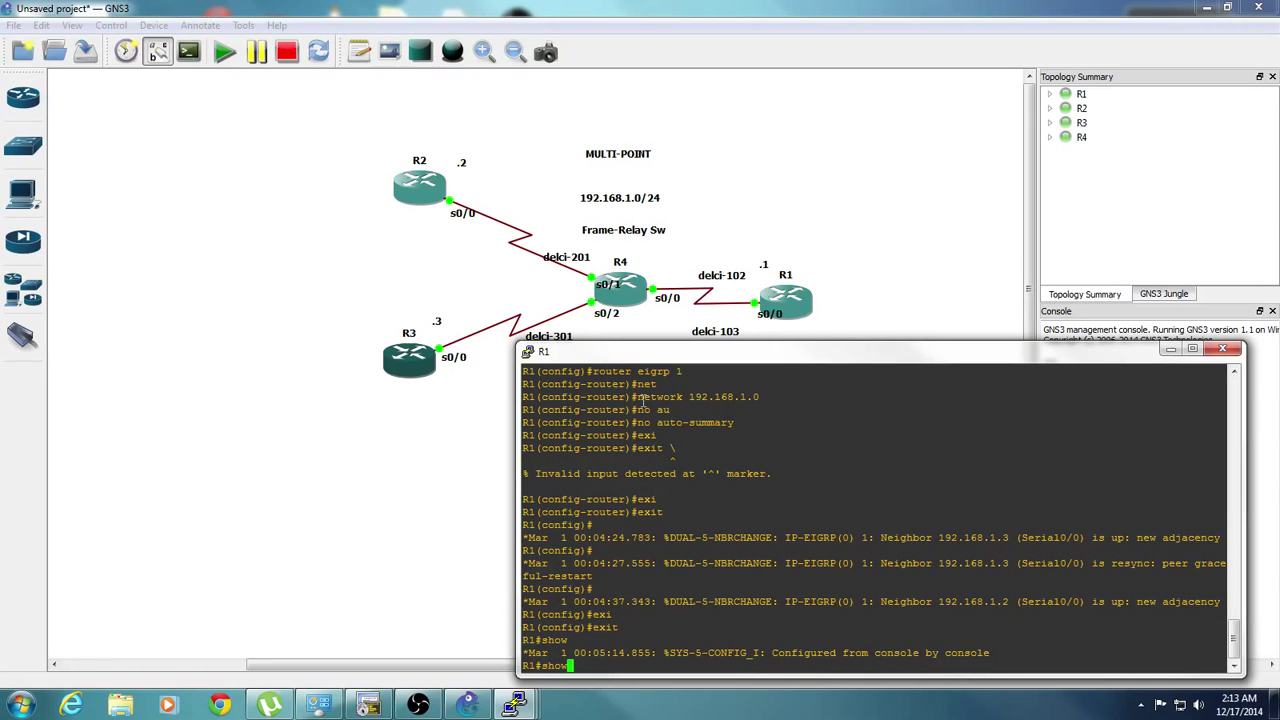
{"action": "type", "text": " fr"}
{"action": "key", "text": "Tab"}
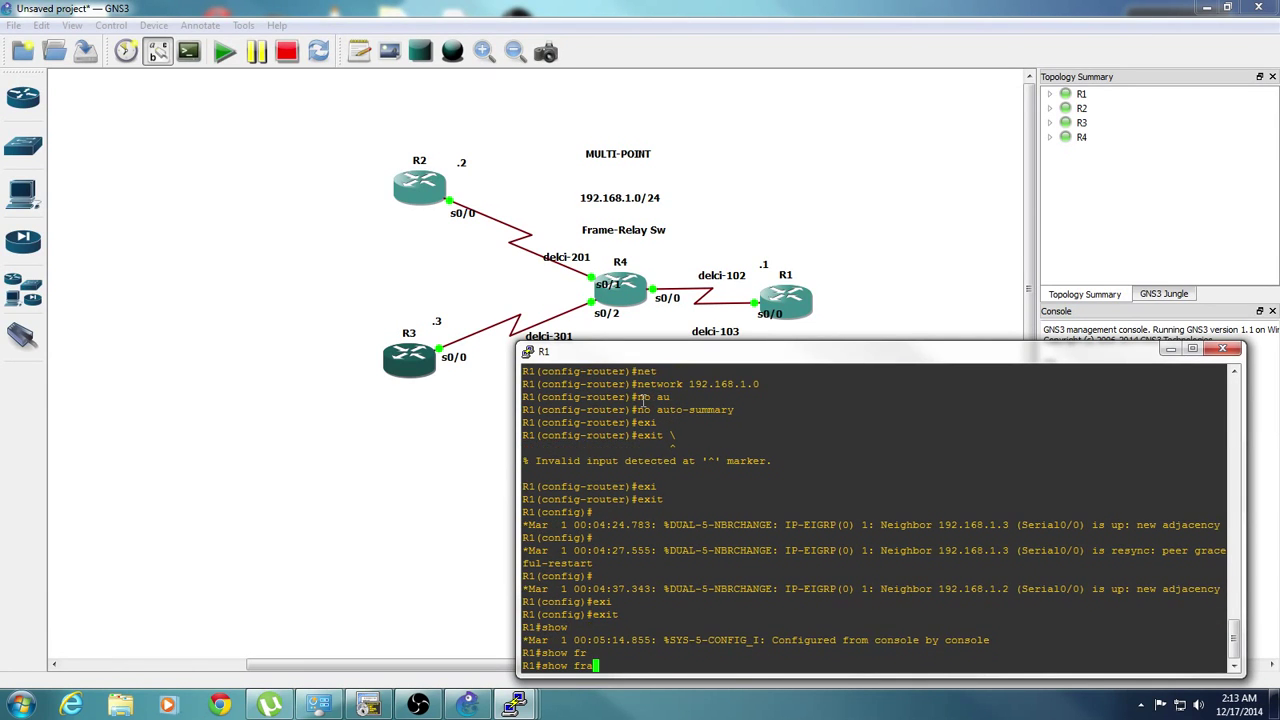
{"action": "type", "text": "am"}
{"action": "key", "text": "Tab"}
{"action": "type", "text": "m"}
{"action": "key", "text": "Tab"}
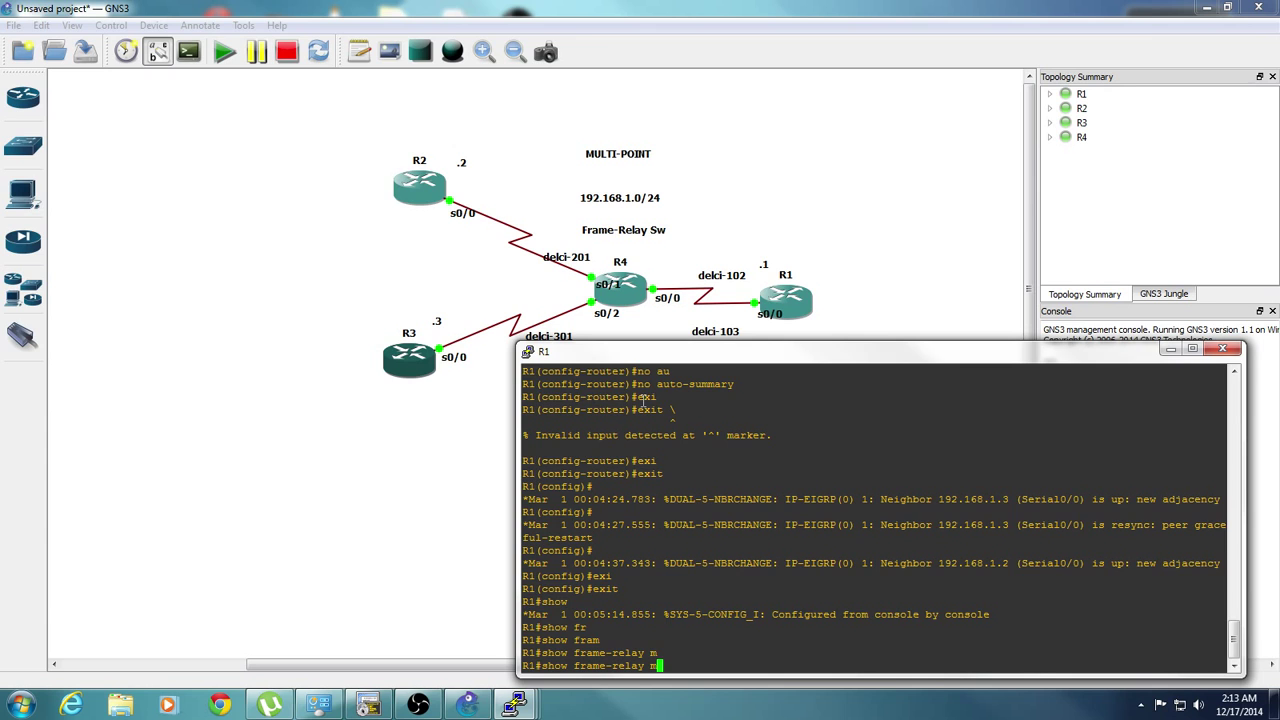
{"action": "type", "text": "a"}
{"action": "key", "text": "Tab"}
{"action": "type", "text": "p"}
{"action": "key", "text": "Return"}
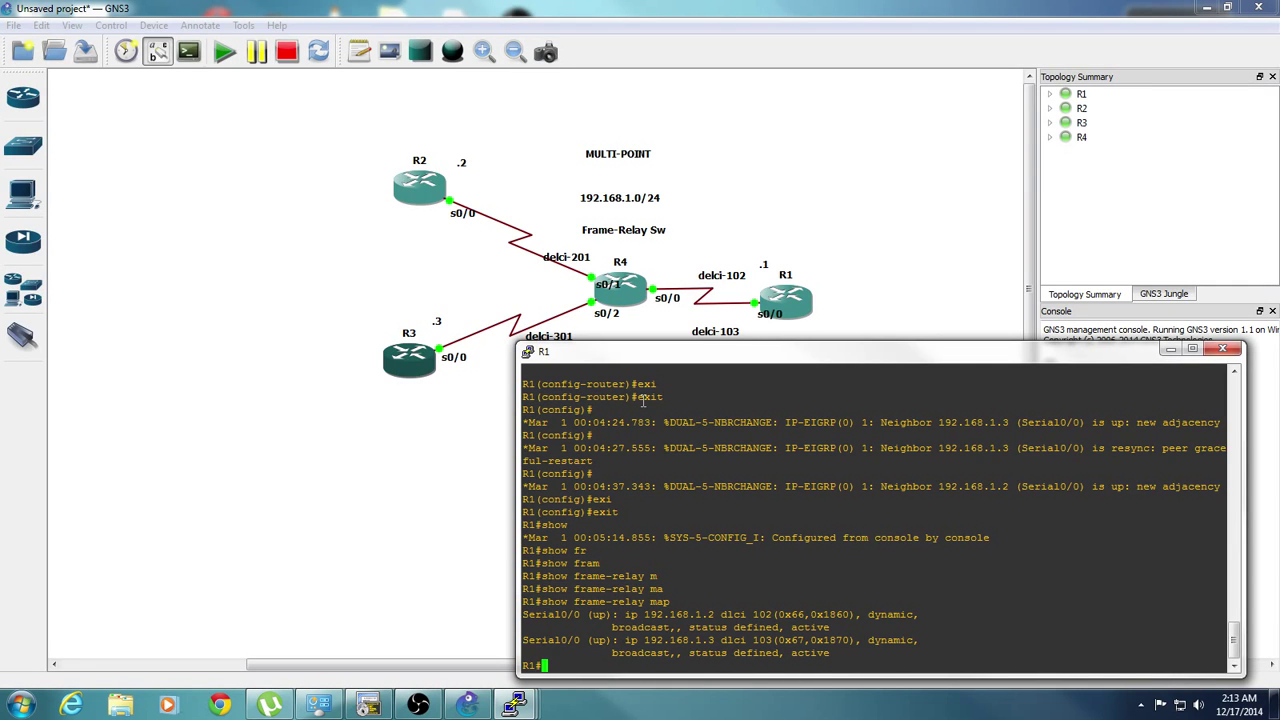
Step: On R1, run show ip eigrp neighbors to list neighbors 192.168.1.2 and 192.168.1.3
{"action": "type", "text": "show"}
{"action": "key", "text": "Tab"}
{"action": "type", "text": "ip "}
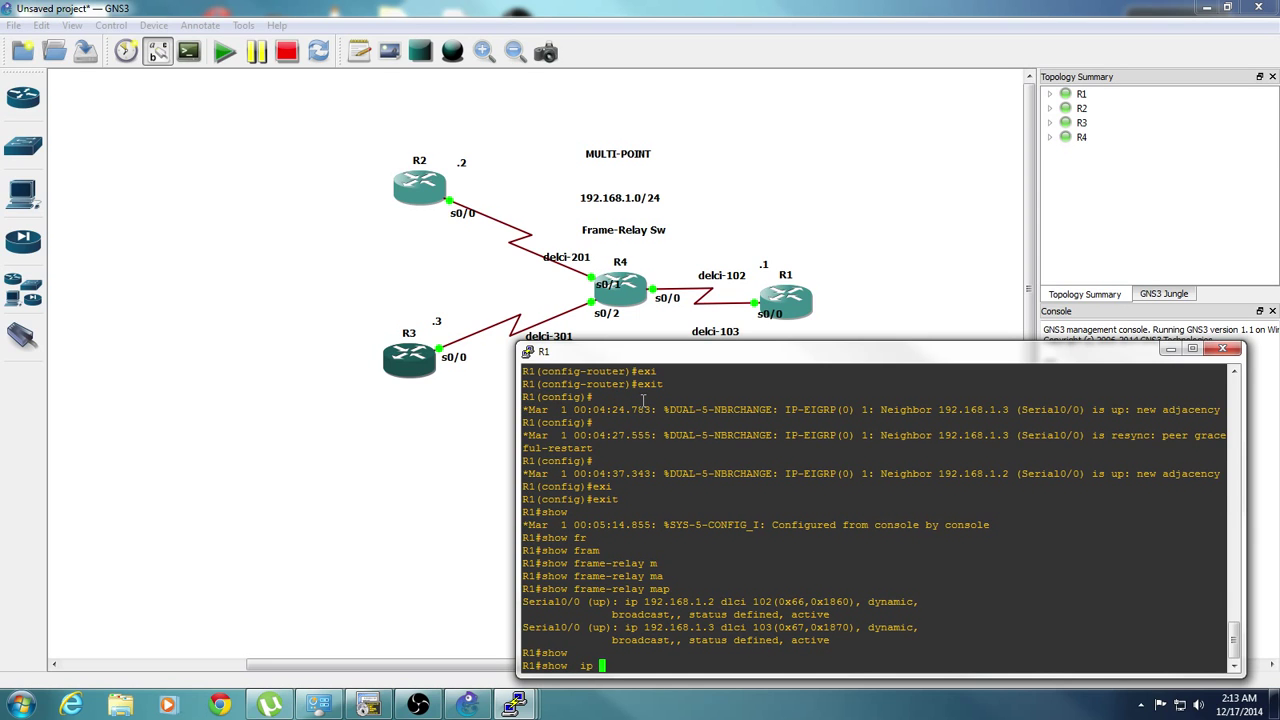
{"action": "type", "text": "eig"}
{"action": "key", "text": "Tab"}
{"action": "type", "text": "ne"}
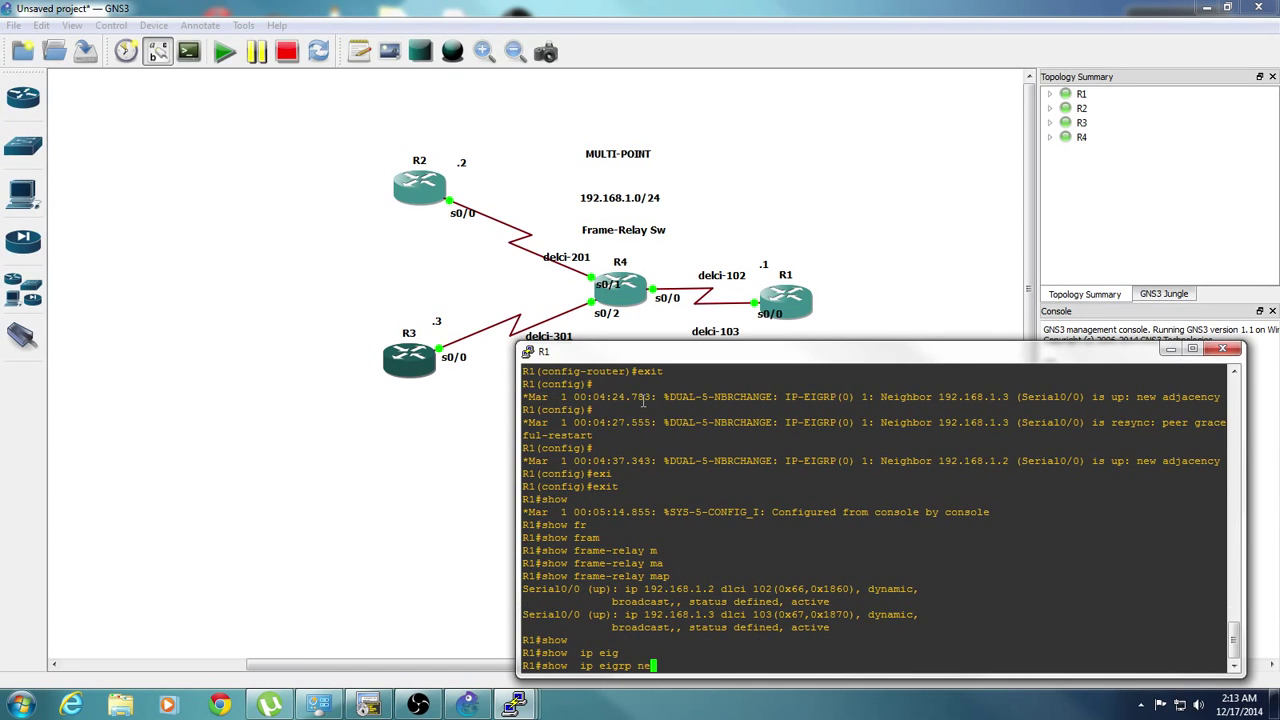
{"action": "key", "text": "Tab"}
{"action": "key", "text": "Return"}
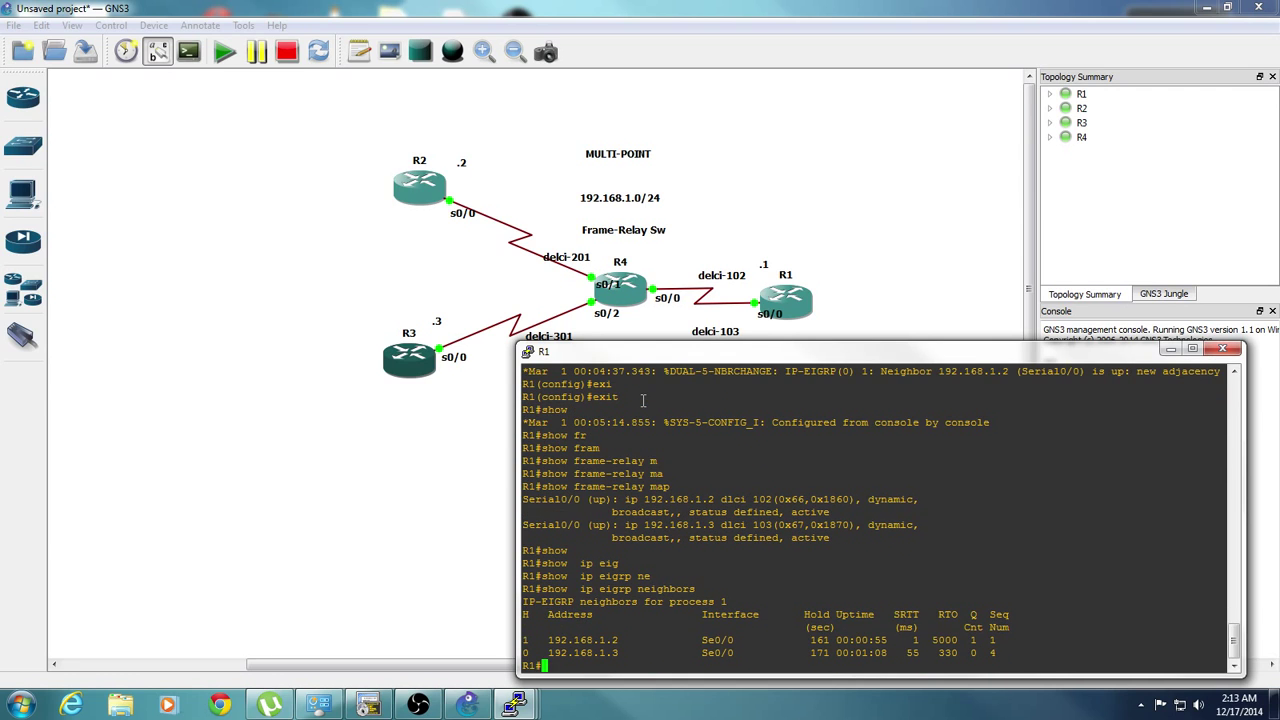
Step: Display R1's routing table, then rerun show ip route to see EIGRP route 2.0.0.0/8
{"action": "type", "text": "show ip rou"}
{"action": "key", "text": "Tab"}
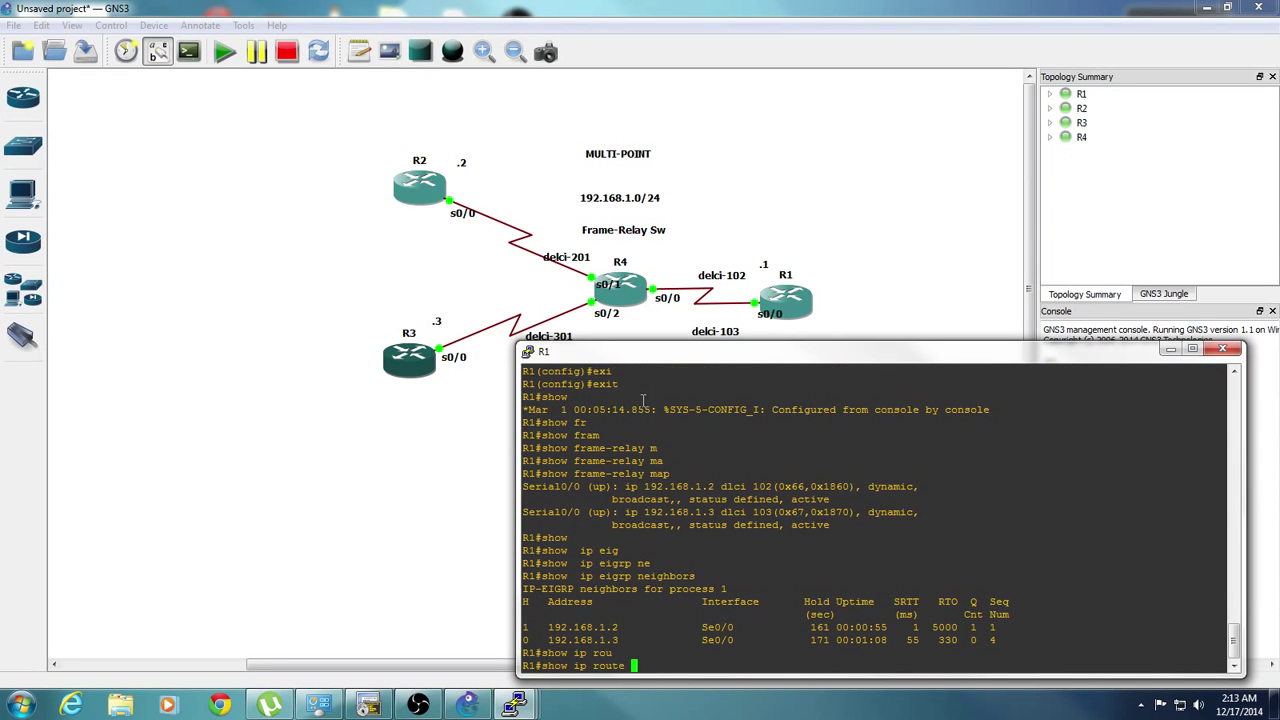
{"action": "key", "text": "Return"}
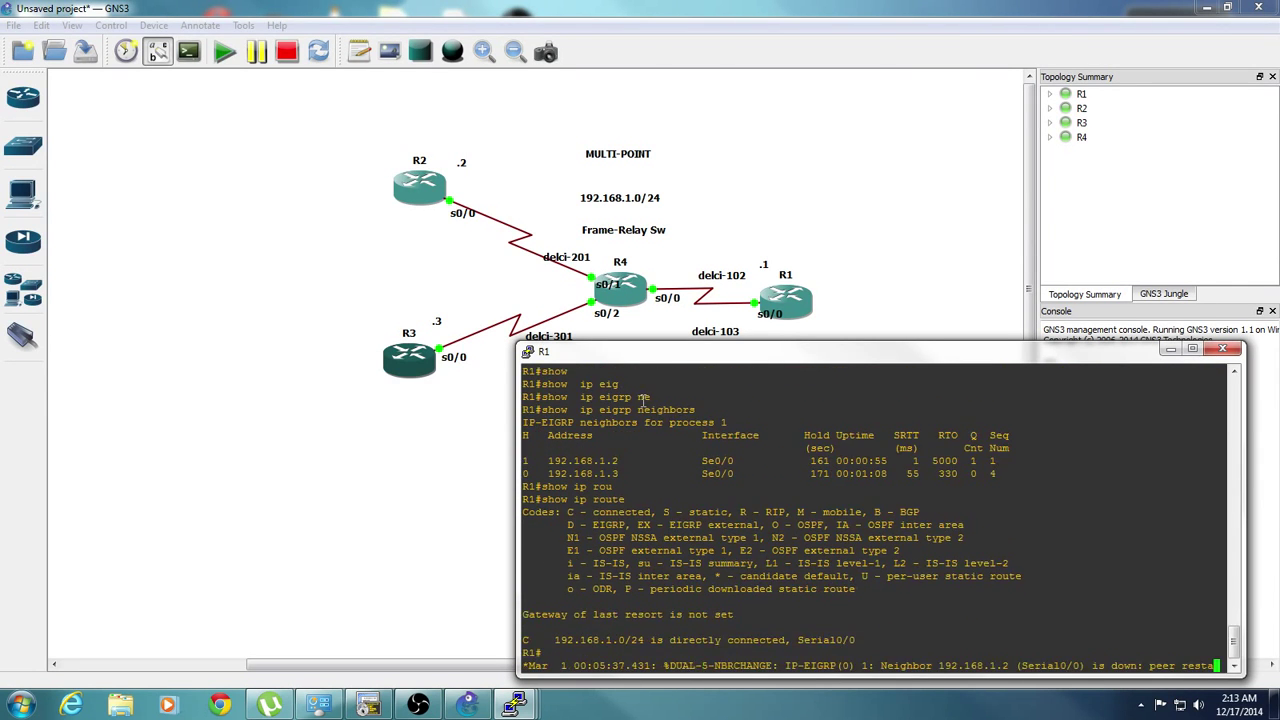
{"action": "key", "text": "Return"}
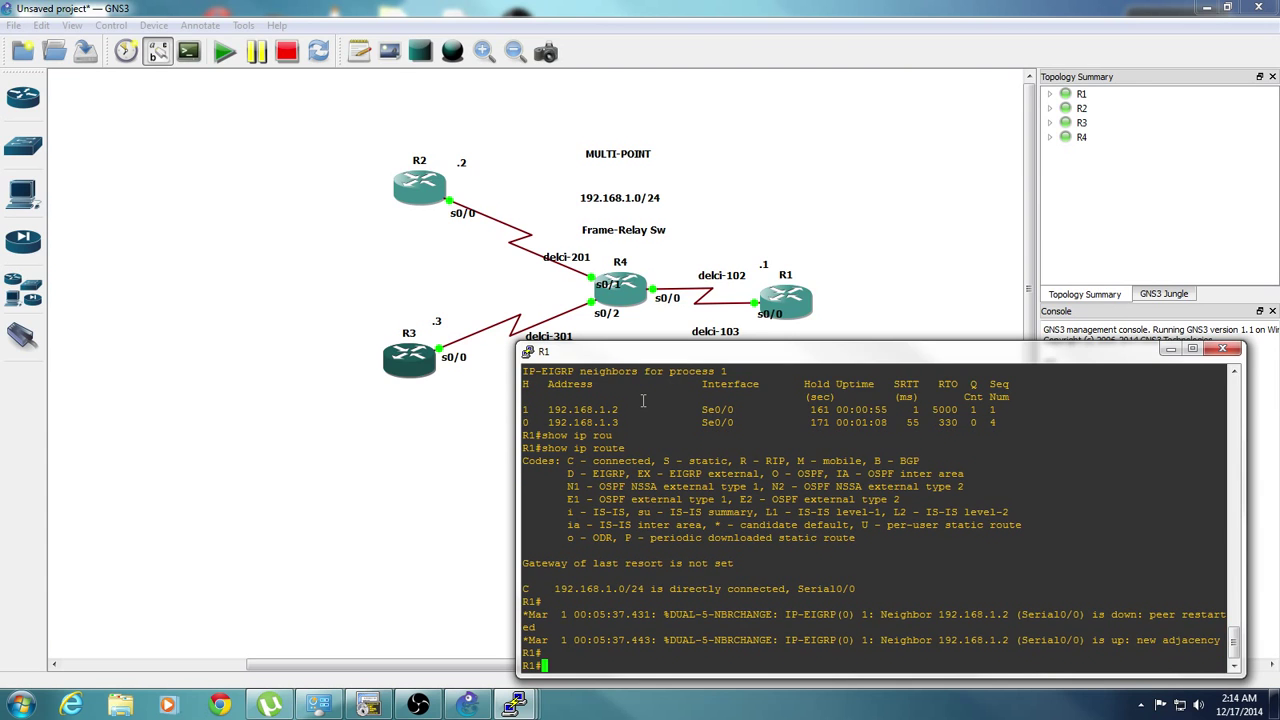
{"action": "key", "text": "Return"}
{"action": "key", "text": "Return"}
{"action": "key", "text": "Return"}
{"action": "key", "text": "Up"}
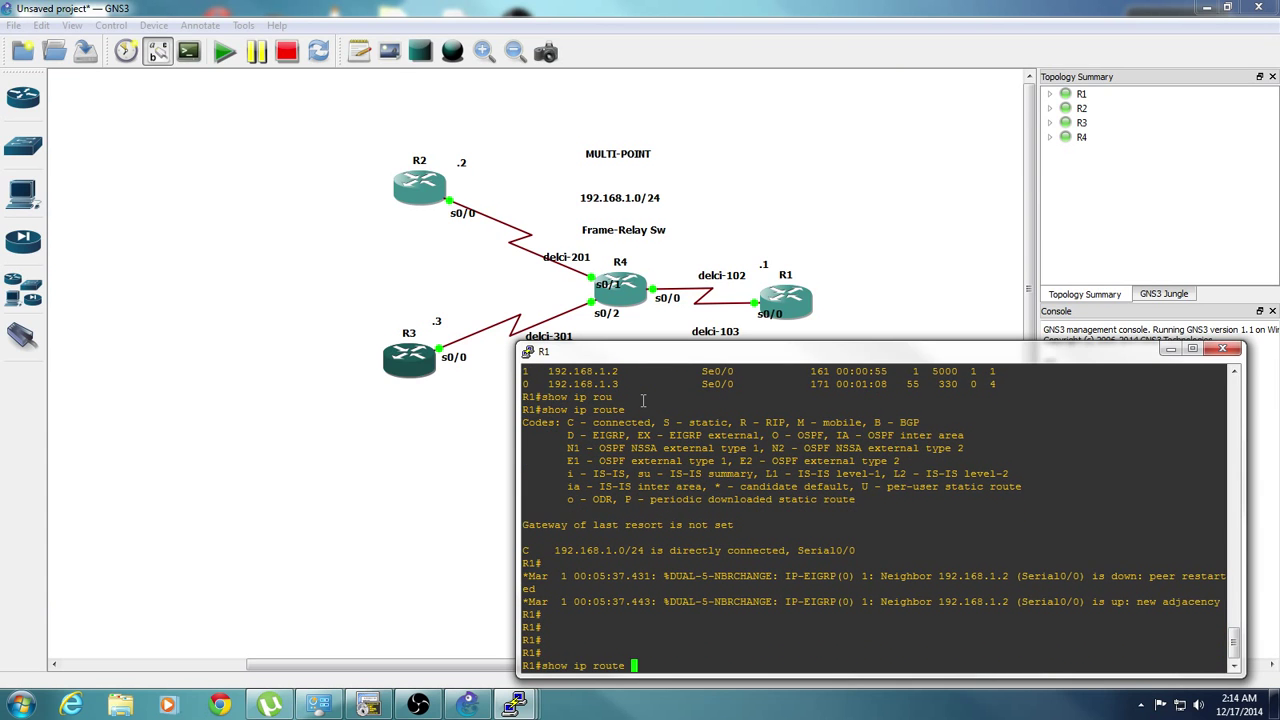
{"action": "key", "text": "Return"}
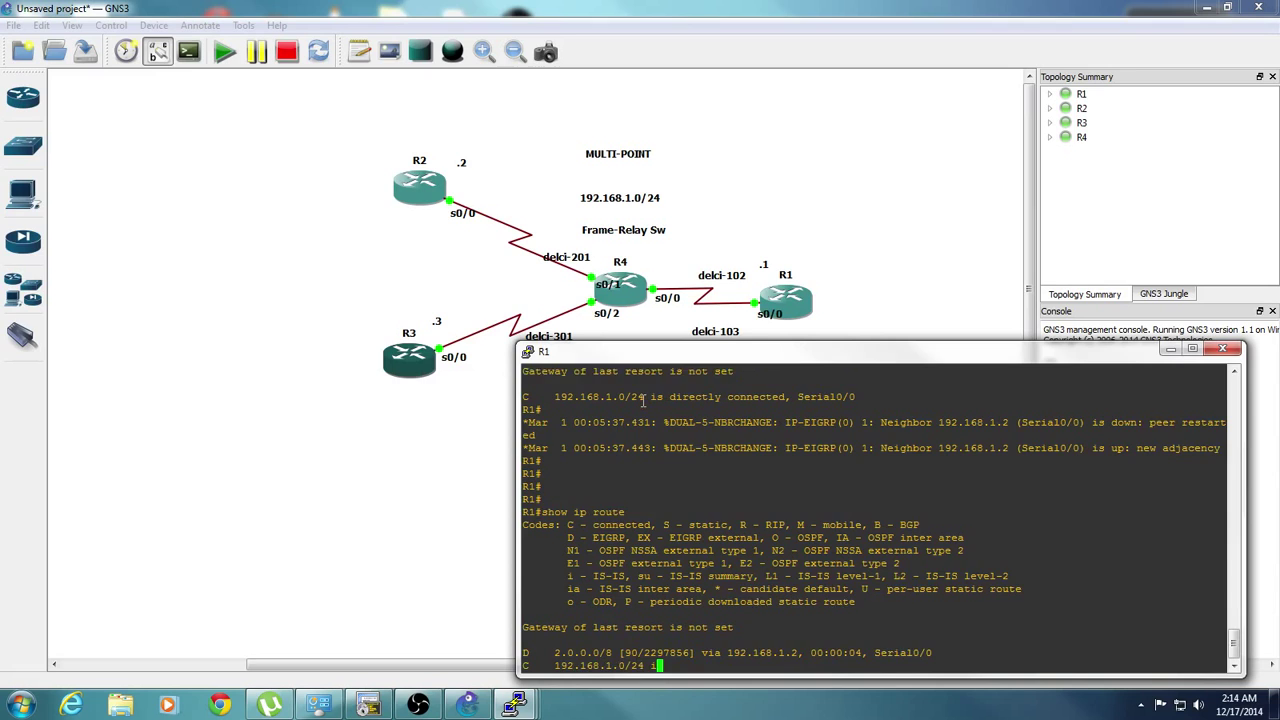
{"action": "key", "text": "Return"}
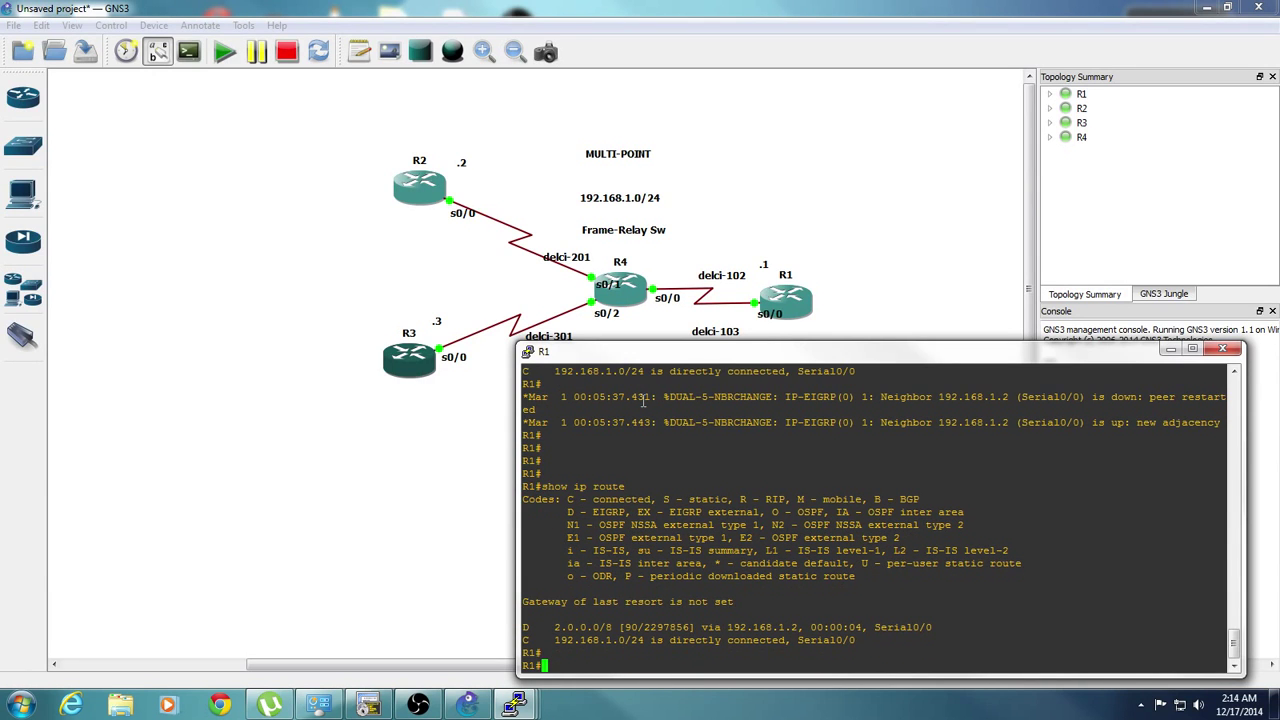
{"action": "key", "text": "Return"}
{"action": "key", "text": "Return"}
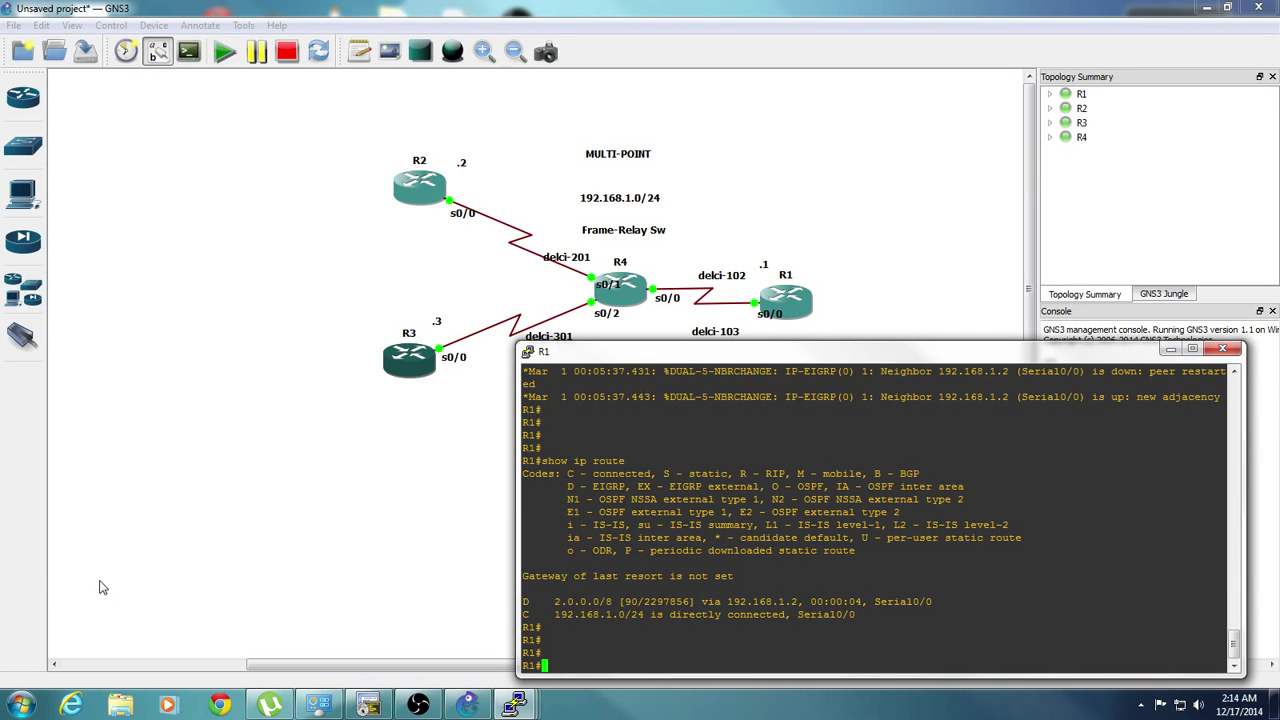
Step: Ping 2.2.2.2 from R1, then bring R3's console to the front
{"action": "type", "text": "ping 2.2.2.2"}
{"action": "key", "text": "Return"}
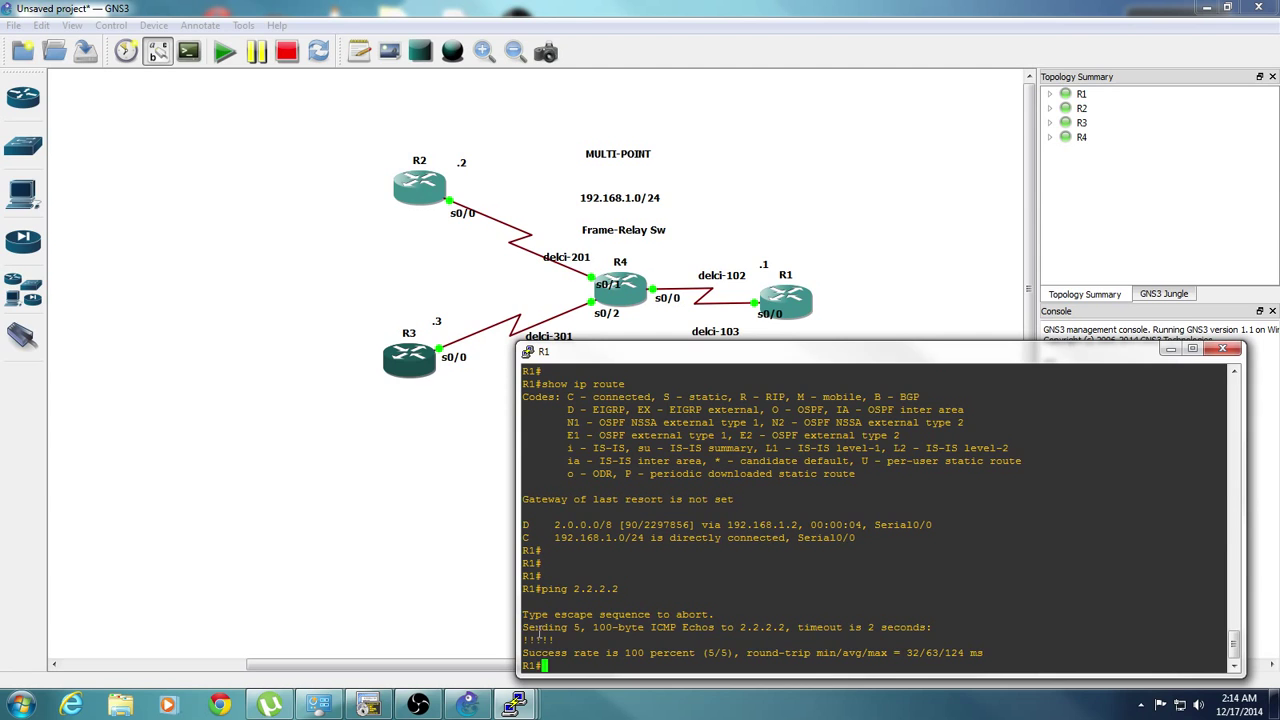
{"action": "left_click", "coordinate": [515, 705]}
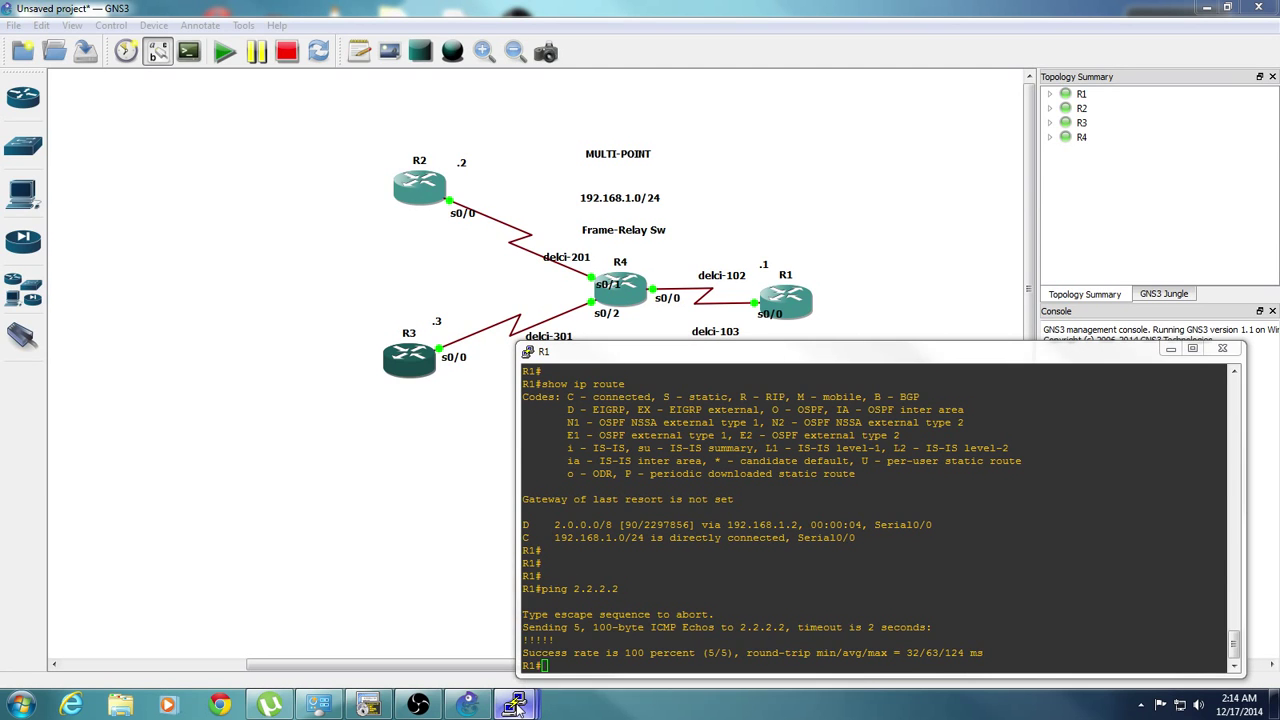
{"action": "left_click", "coordinate": [789, 621]}
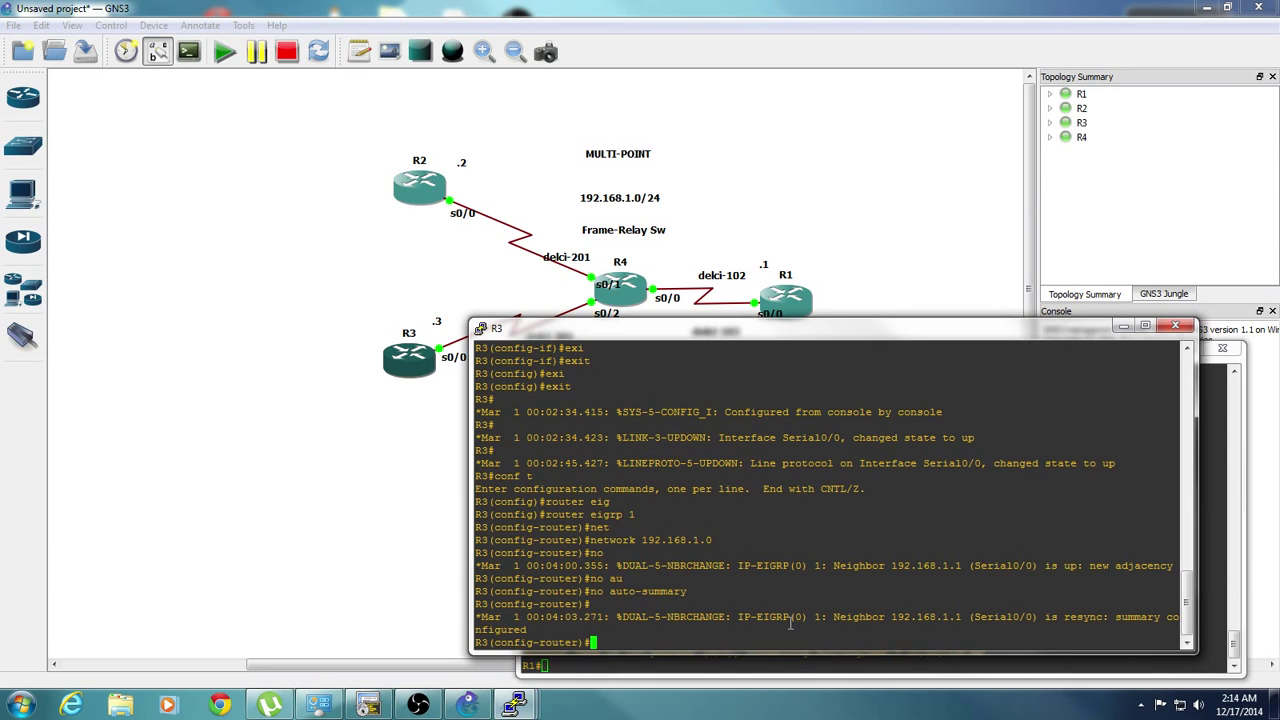
Step: Exit R3 out of router and global configuration modes
{"action": "type", "text": "exi"}
{"action": "key", "text": "Tab"}
{"action": "key", "text": "Return"}
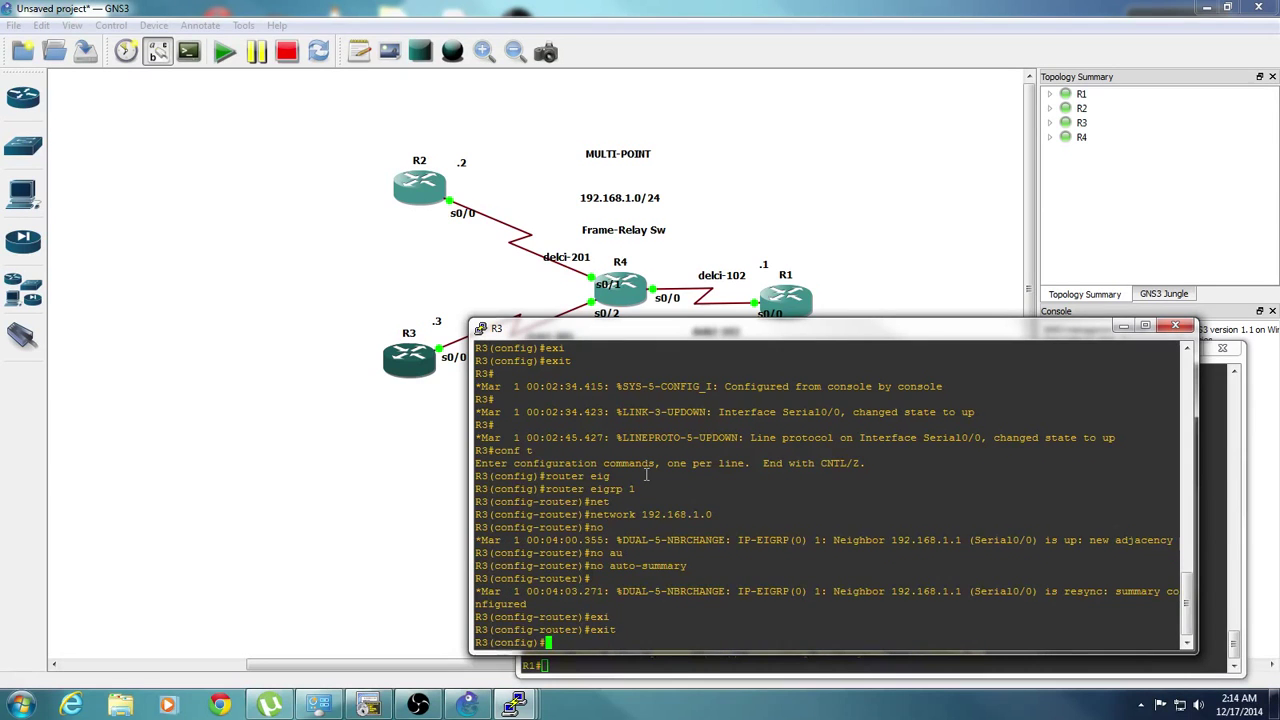
{"action": "type", "text": "exi"}
{"action": "key", "text": "Tab"}
{"action": "key", "text": "Return"}
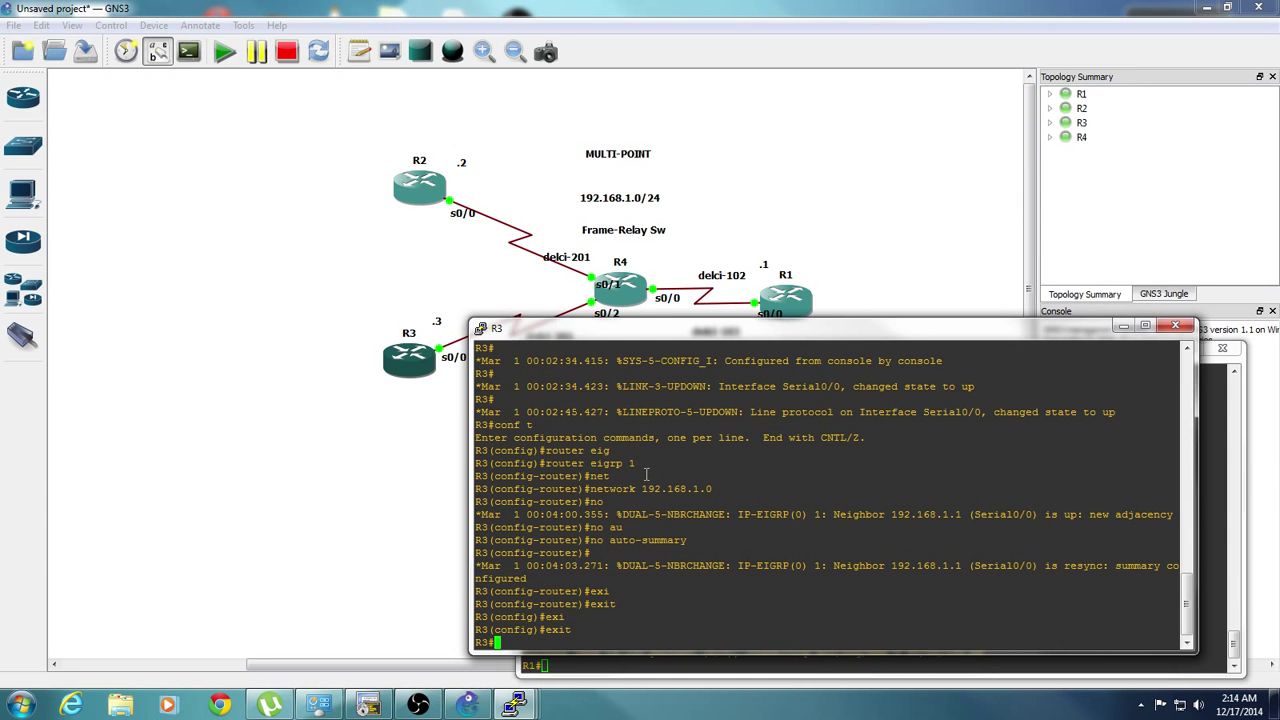
Step: Run show ip route twice on R3, showing only connected 192.168.1.0/24
{"action": "type", "text": "show ip"}
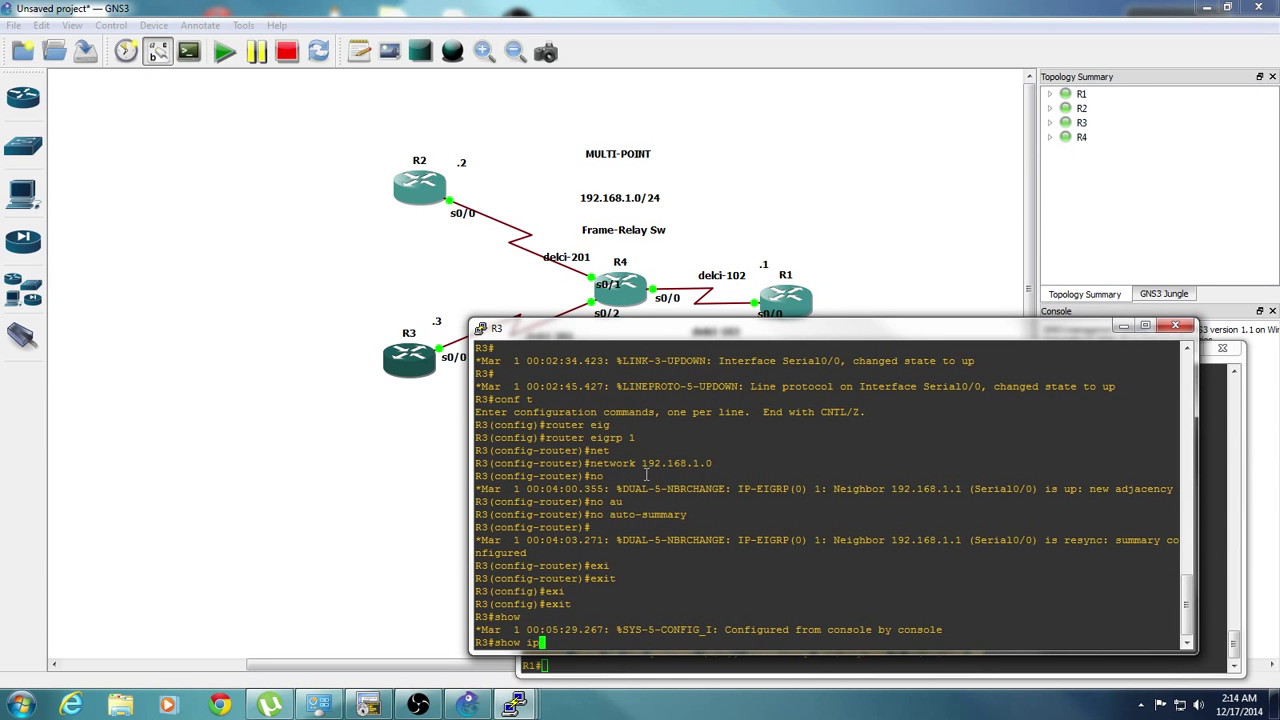
{"action": "type", "text": " ro"}
{"action": "key", "text": "Tab"}
{"action": "key", "text": "Return"}
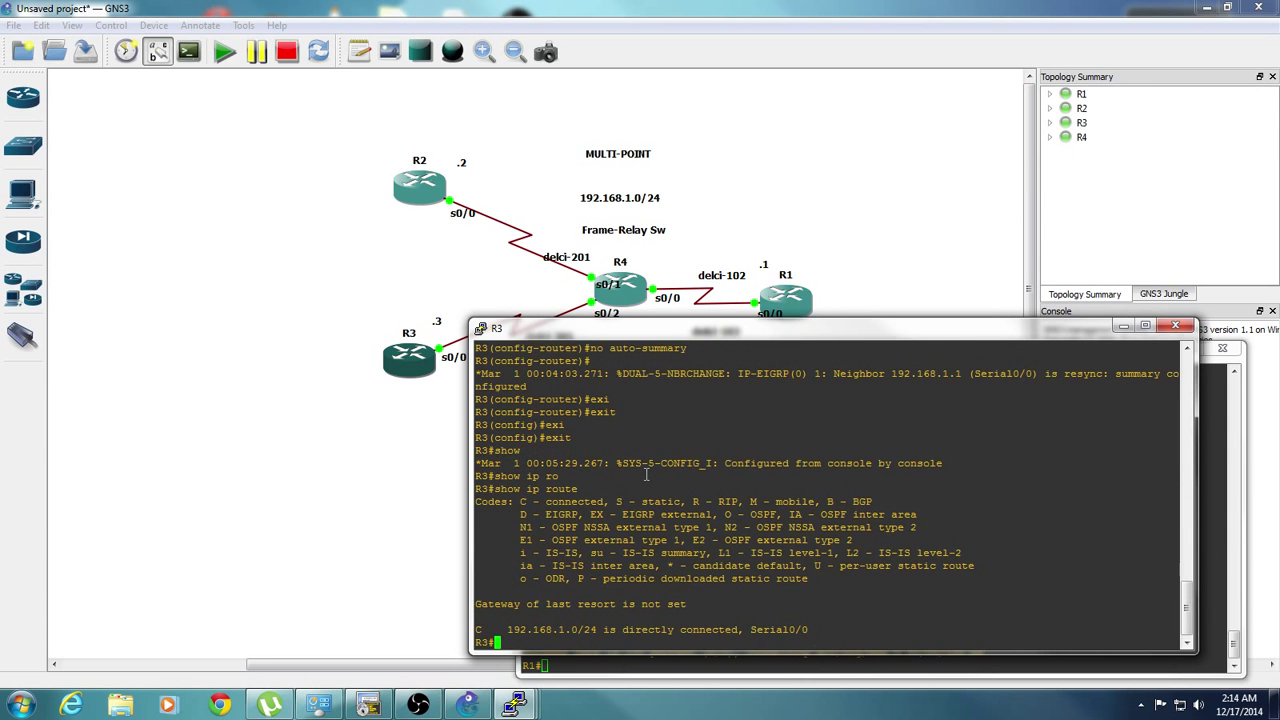
{"action": "key", "text": "Return"}
{"action": "key", "text": "Return"}
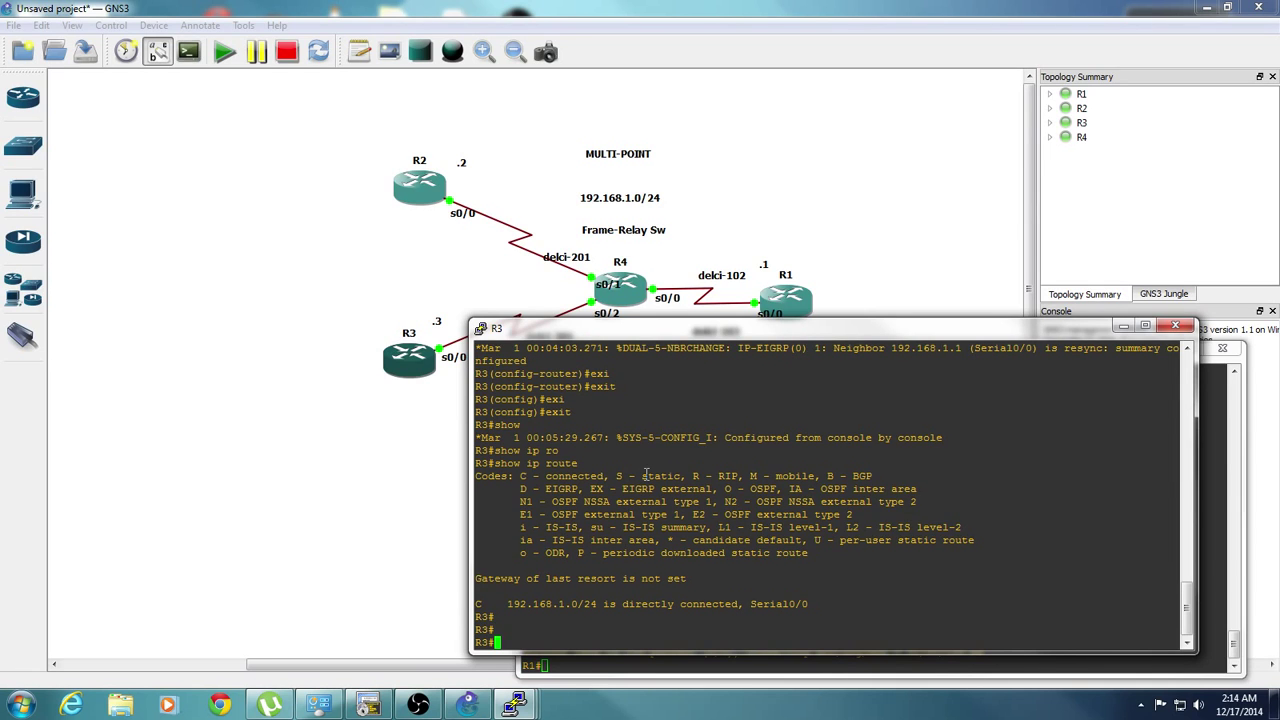
{"action": "key", "text": "Return"}
{"action": "key", "text": "Up"}
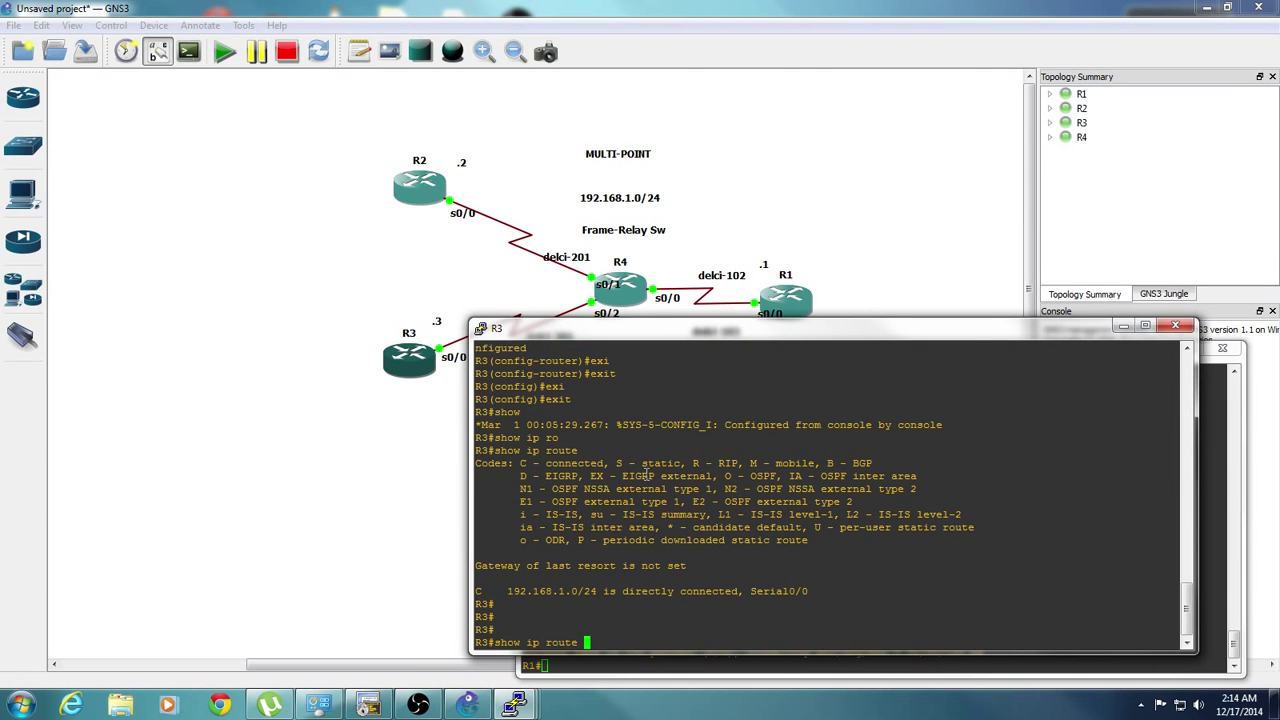
{"action": "key", "text": "Return"}
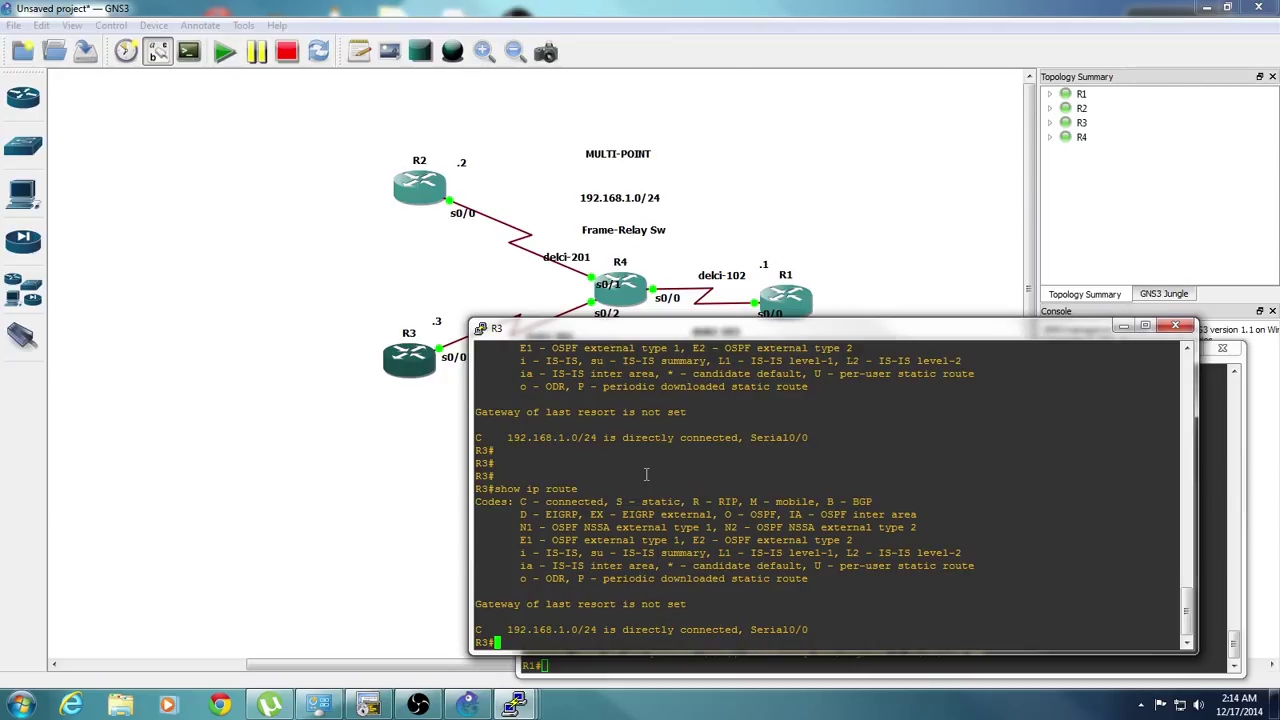
Step: Switch to R1's console and enter configuration of interface Serial0/0
{"action": "left_click_drag", "start_coordinate": [797, 337], "coordinate": [790, 352]}
{"action": "right_click", "coordinate": [774, 315]}
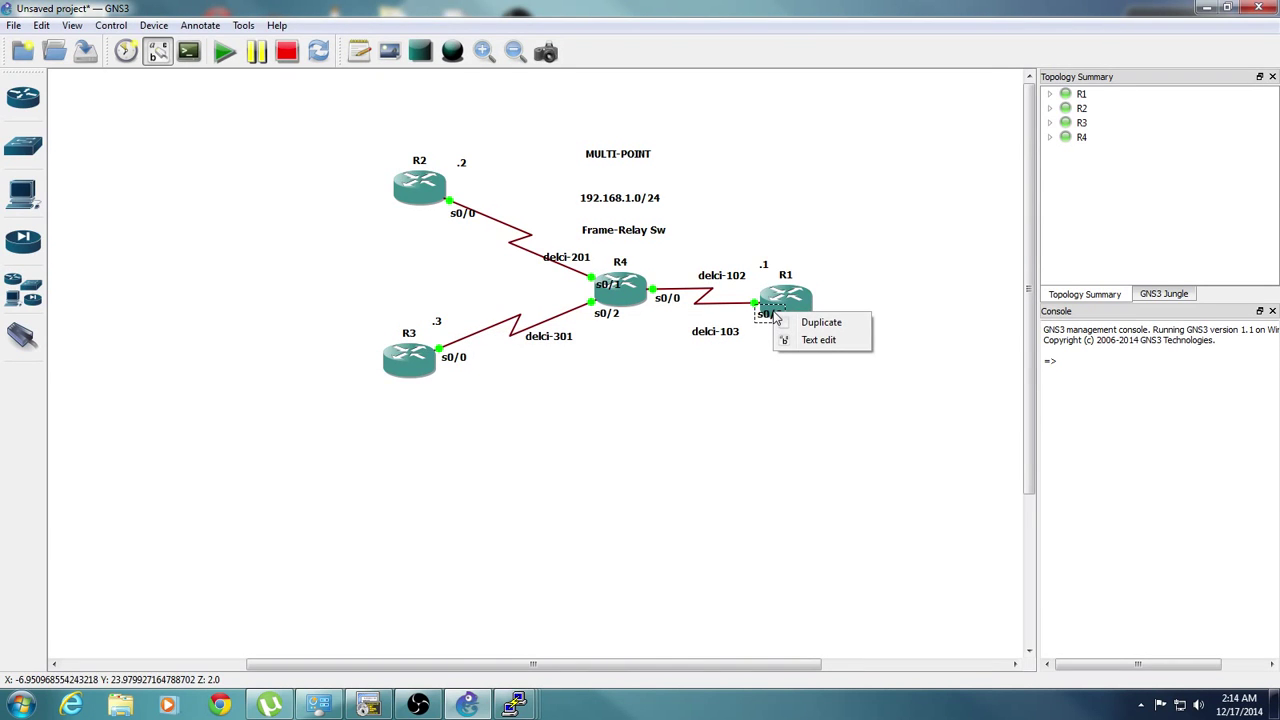
{"action": "key", "text": "Escape"}
{"action": "mouse_move", "coordinate": [515, 705]}
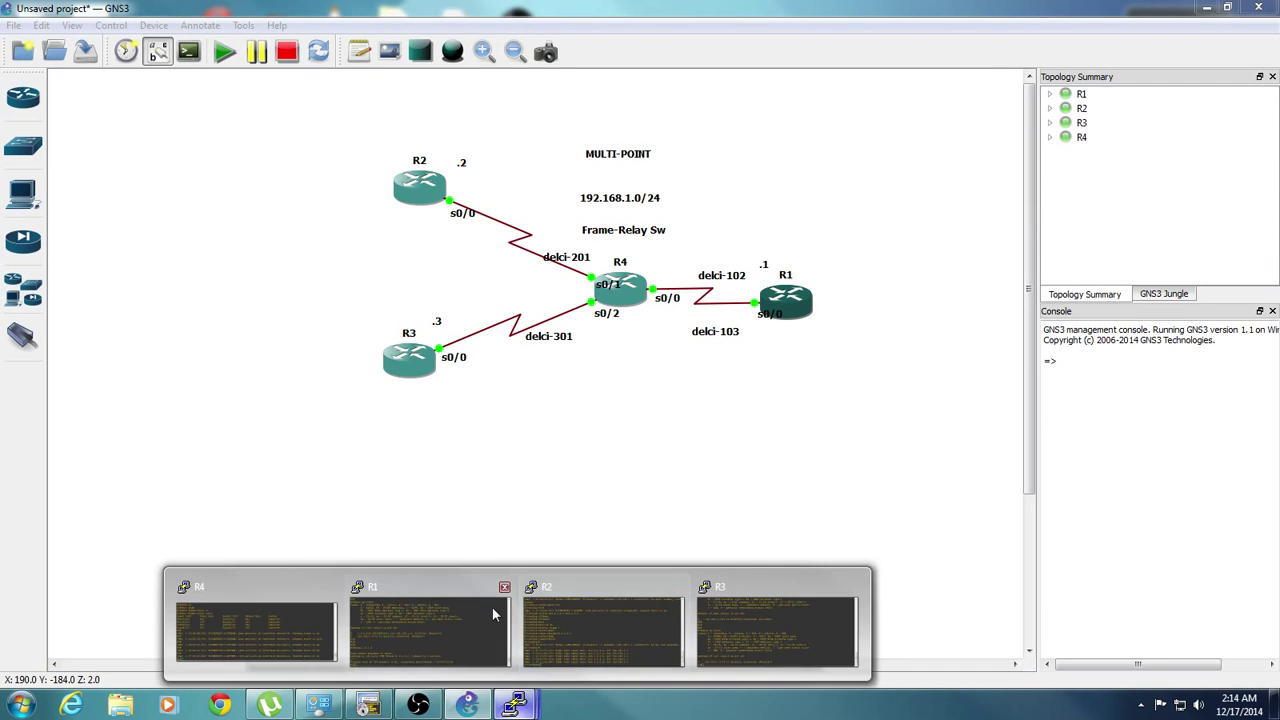
{"action": "left_click", "coordinate": [430, 630]}
{"action": "type", "text": "conf t"}
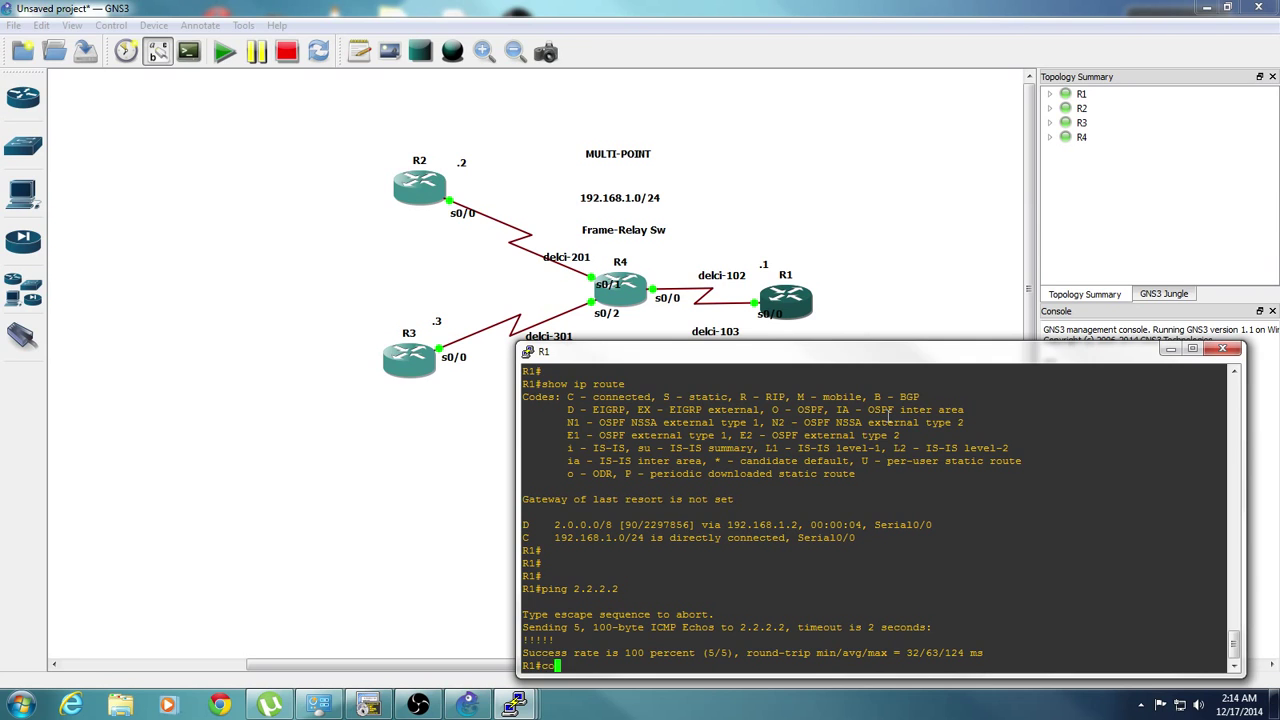
{"action": "key", "text": "Return"}
{"action": "type", "text": "int se0/0"}
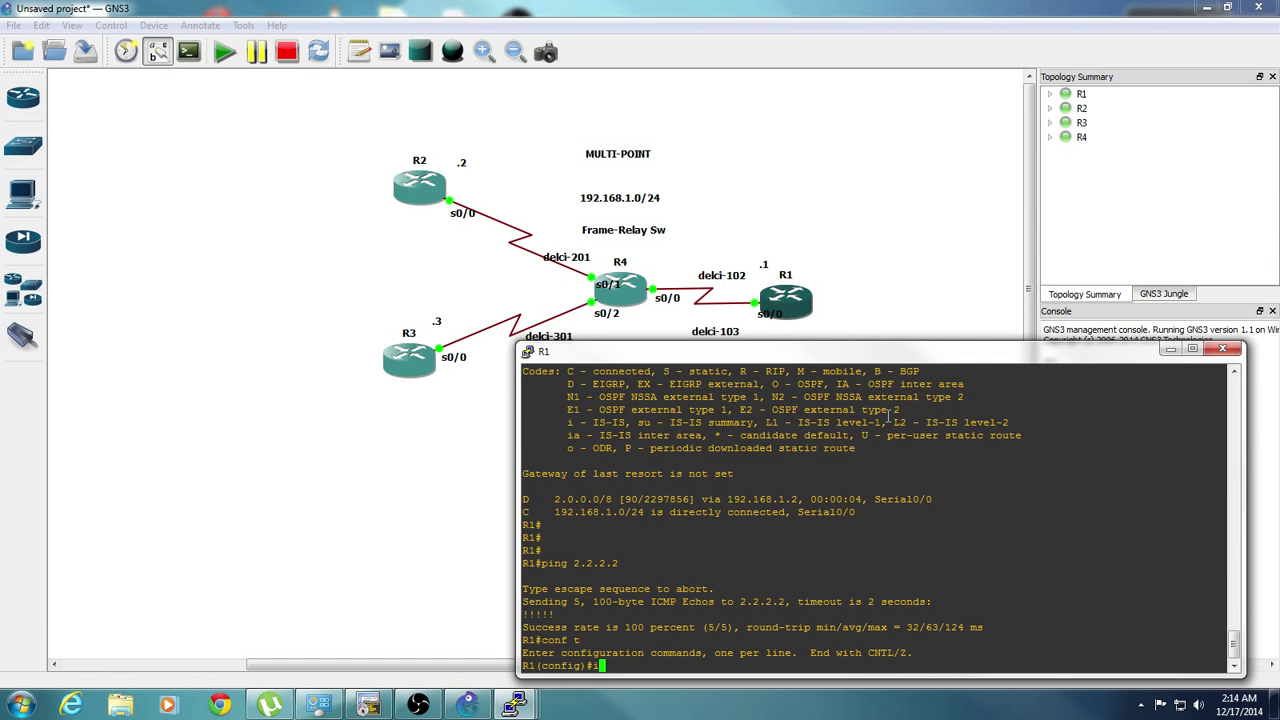
{"action": "key", "text": "Return"}
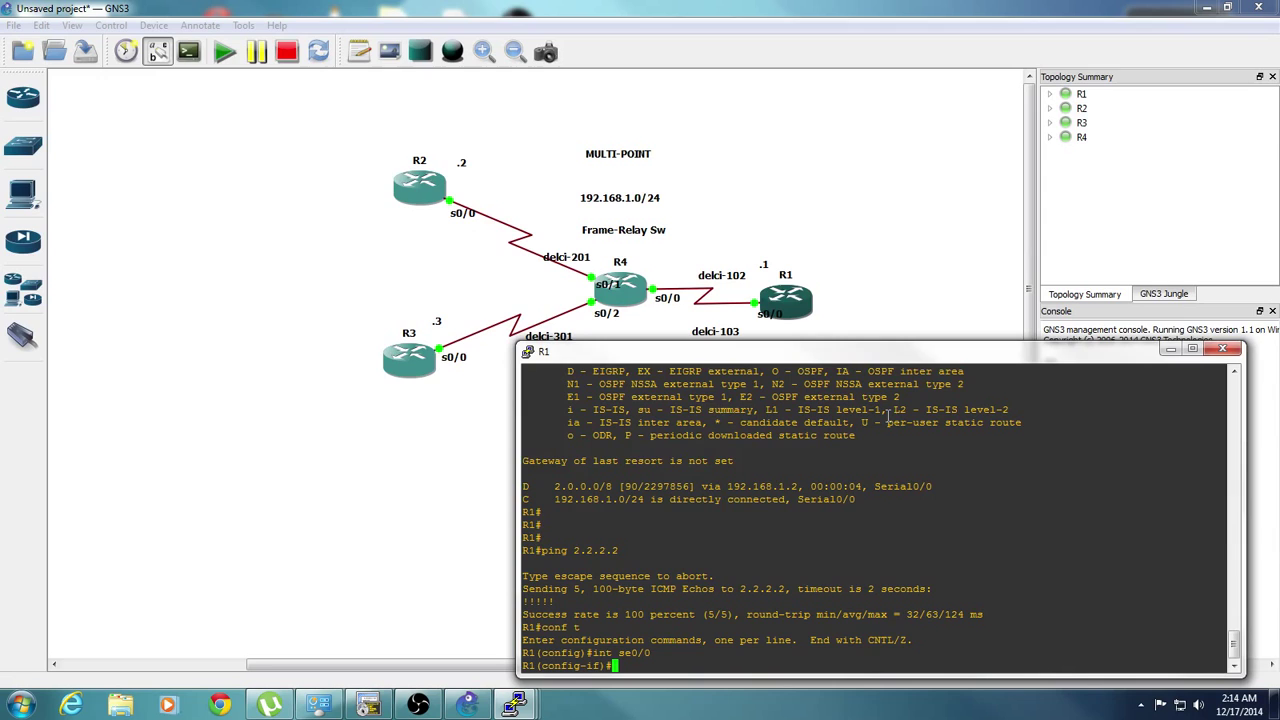
Step: Apply 'no ip split-horizon eigrp 1' on R1's Serial0/0 and leave interface mode
{"action": "type", "text": "no ip spl"}
{"action": "key", "text": "Tab"}
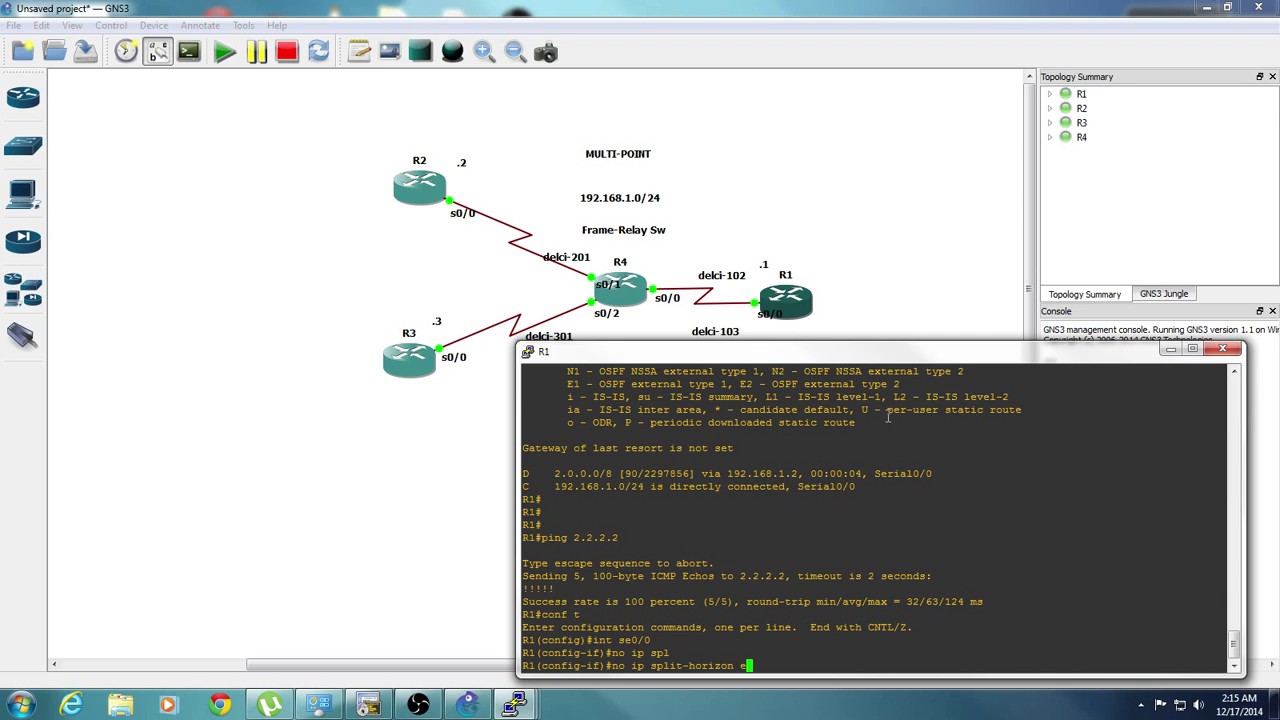
{"action": "type", "text": "e"}
{"action": "key", "text": "Tab"}
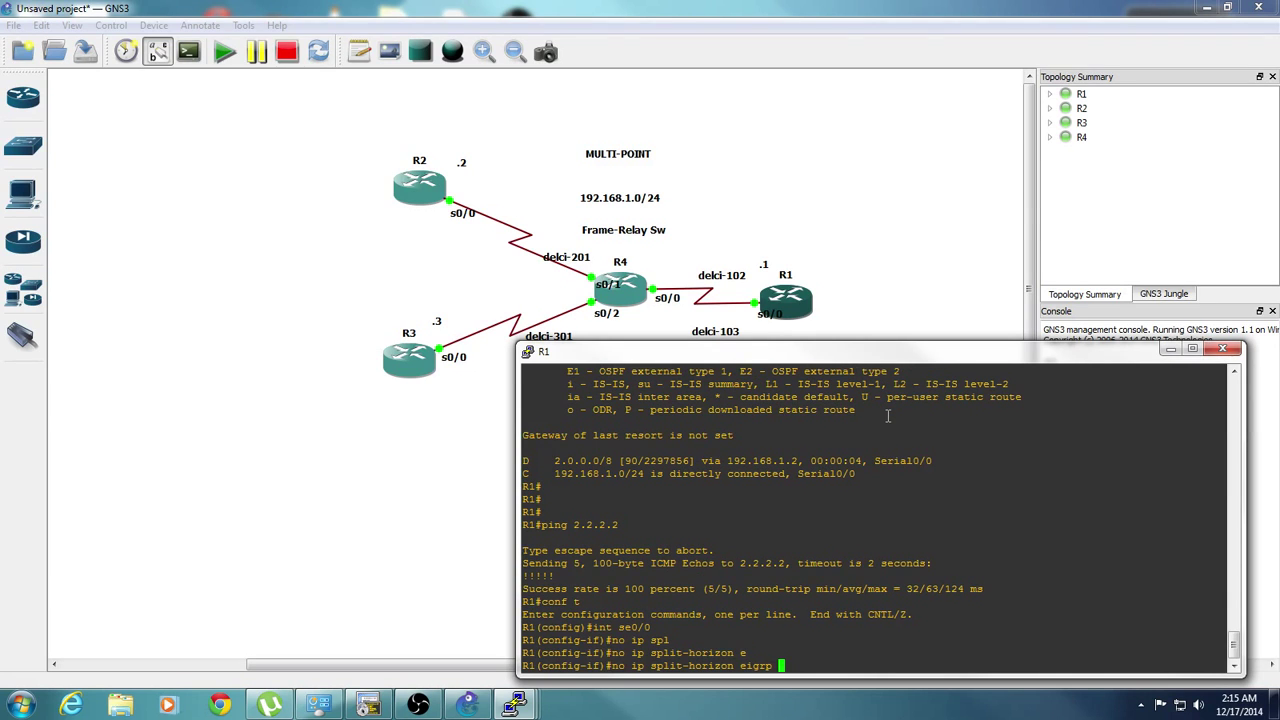
{"action": "type", "text": "1"}
{"action": "key", "text": "Return"}
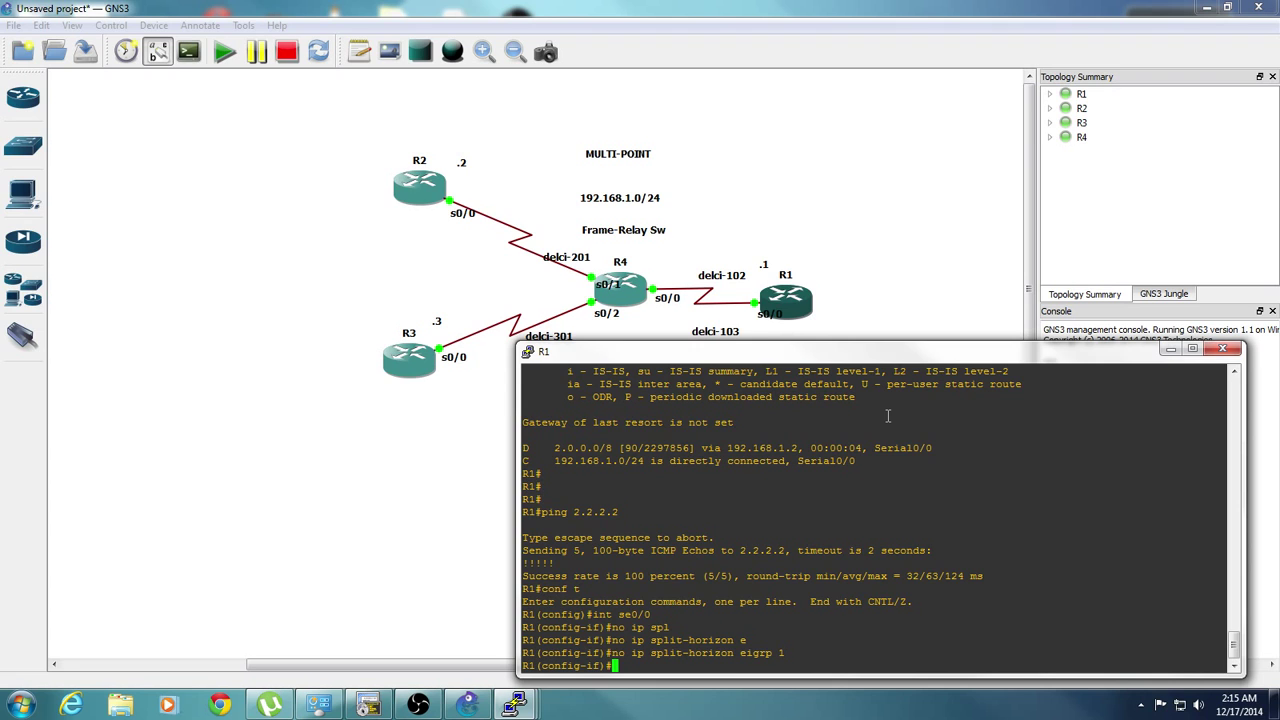
{"action": "type", "text": "ex"}
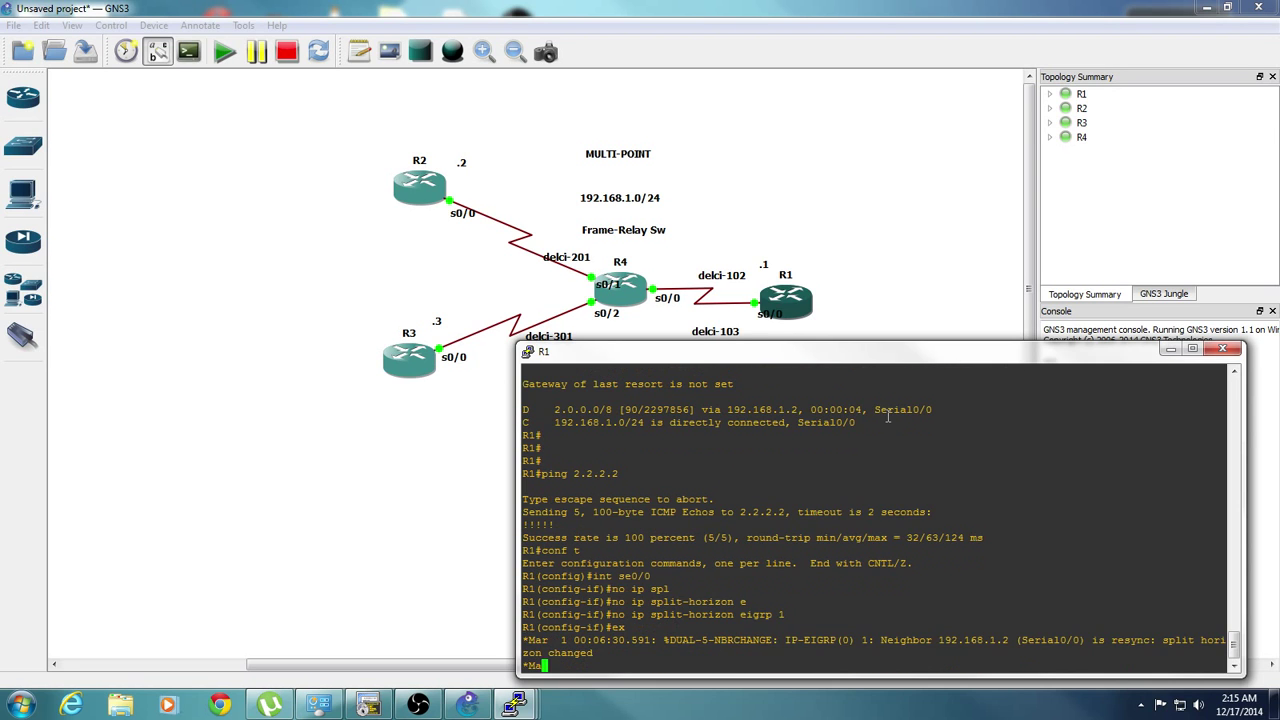
{"action": "key", "text": "Return"}
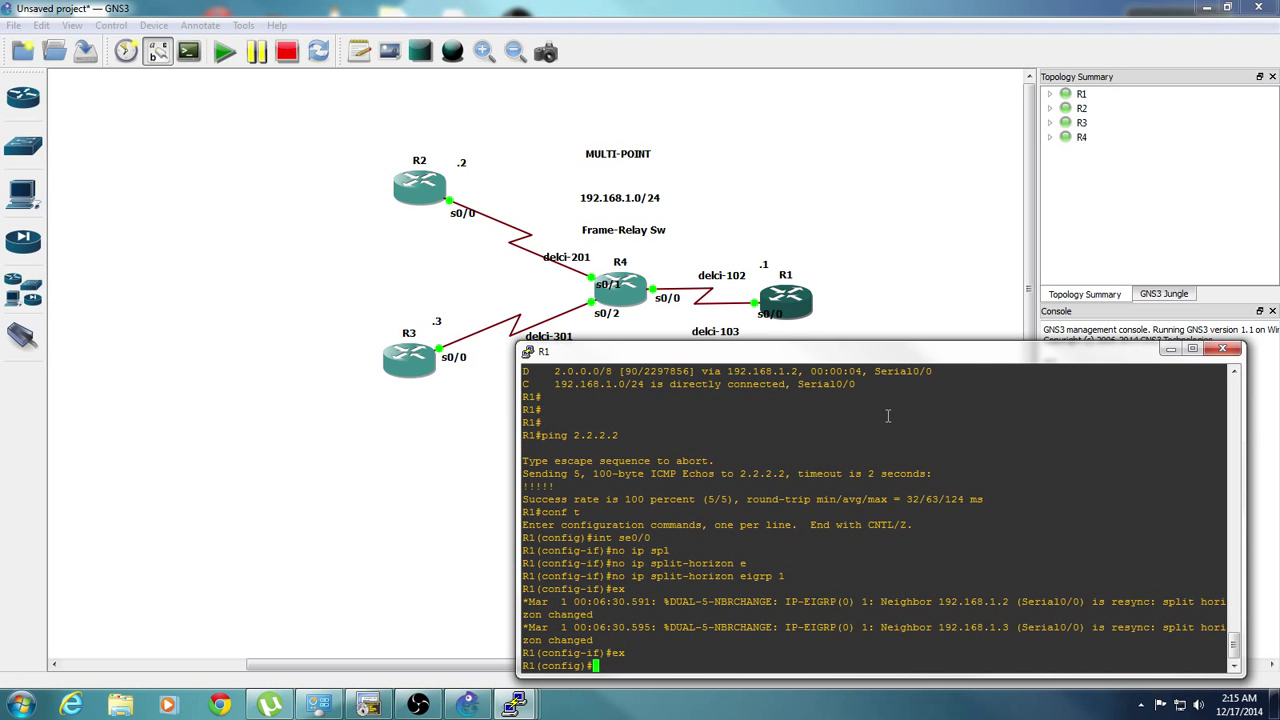
Step: On R3, view the routing table with 2.0.0.0/8 via 192.168.1.1 and start pinging 2.2.2.2
{"action": "mouse_move", "coordinate": [514, 705]}
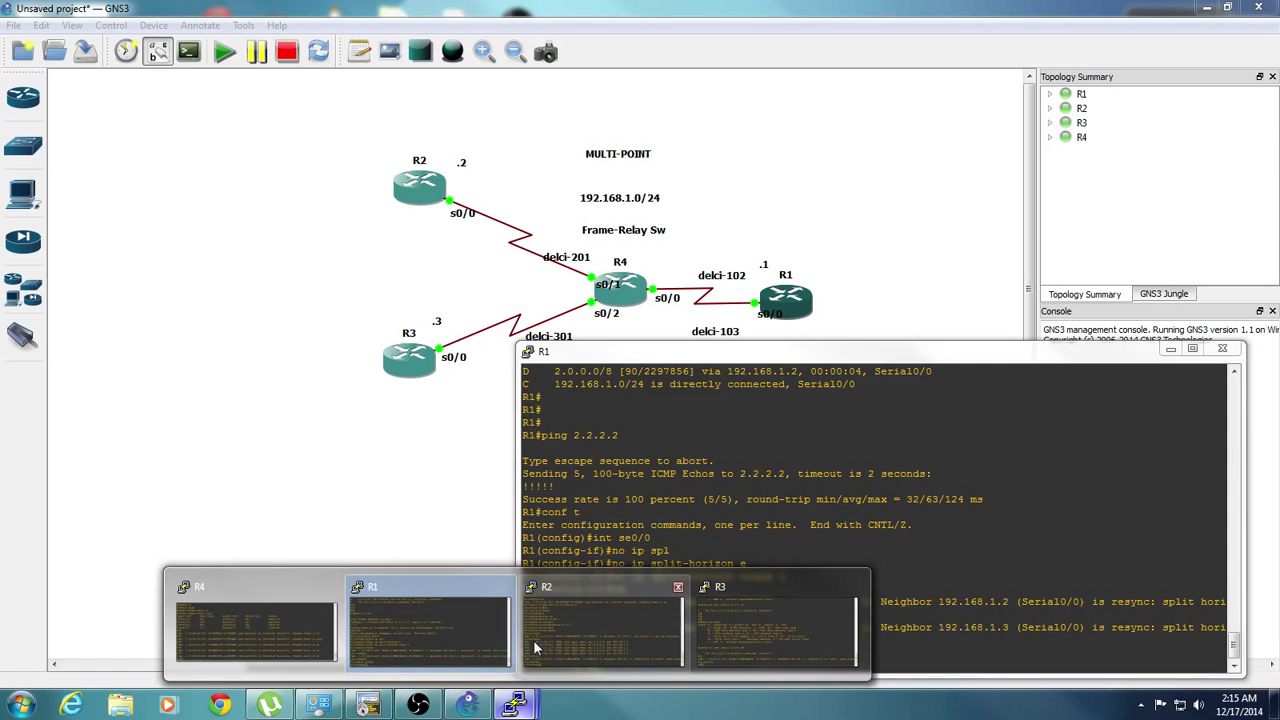
{"action": "left_click", "coordinate": [742, 591]}
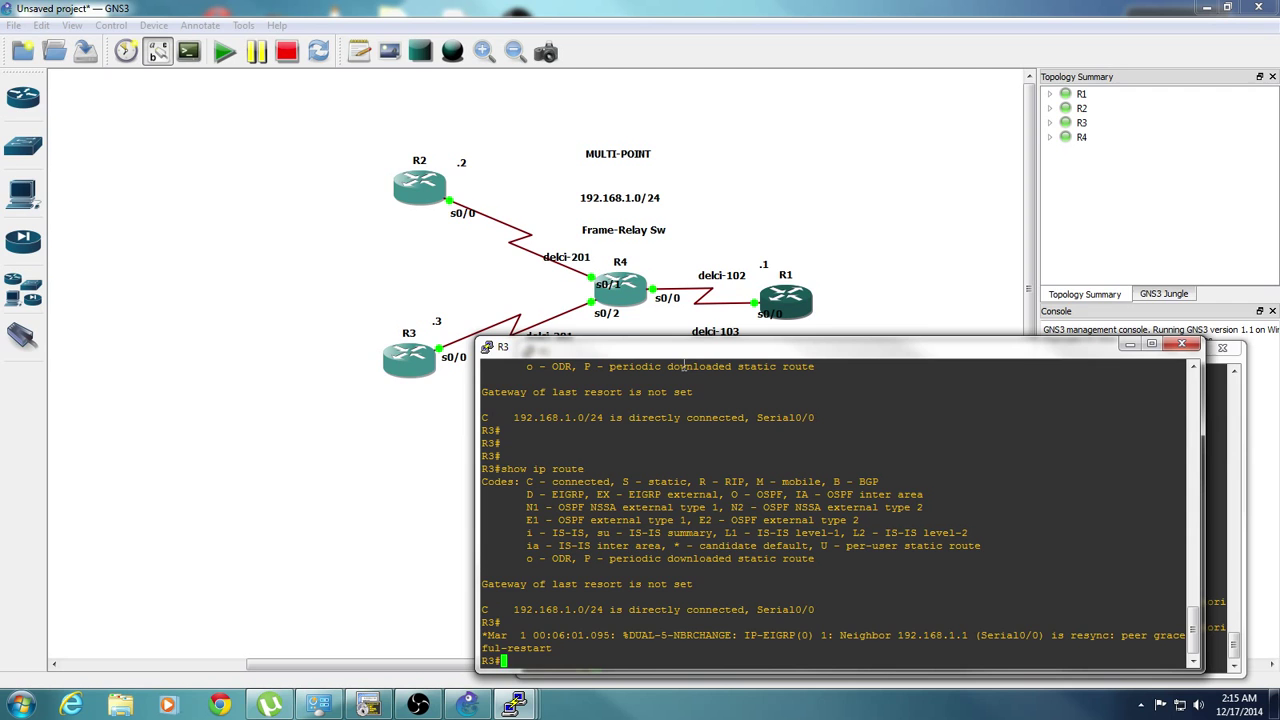
{"action": "type", "text": "show ip ro"}
{"action": "key", "text": "Tab"}
{"action": "key", "text": "Return"}
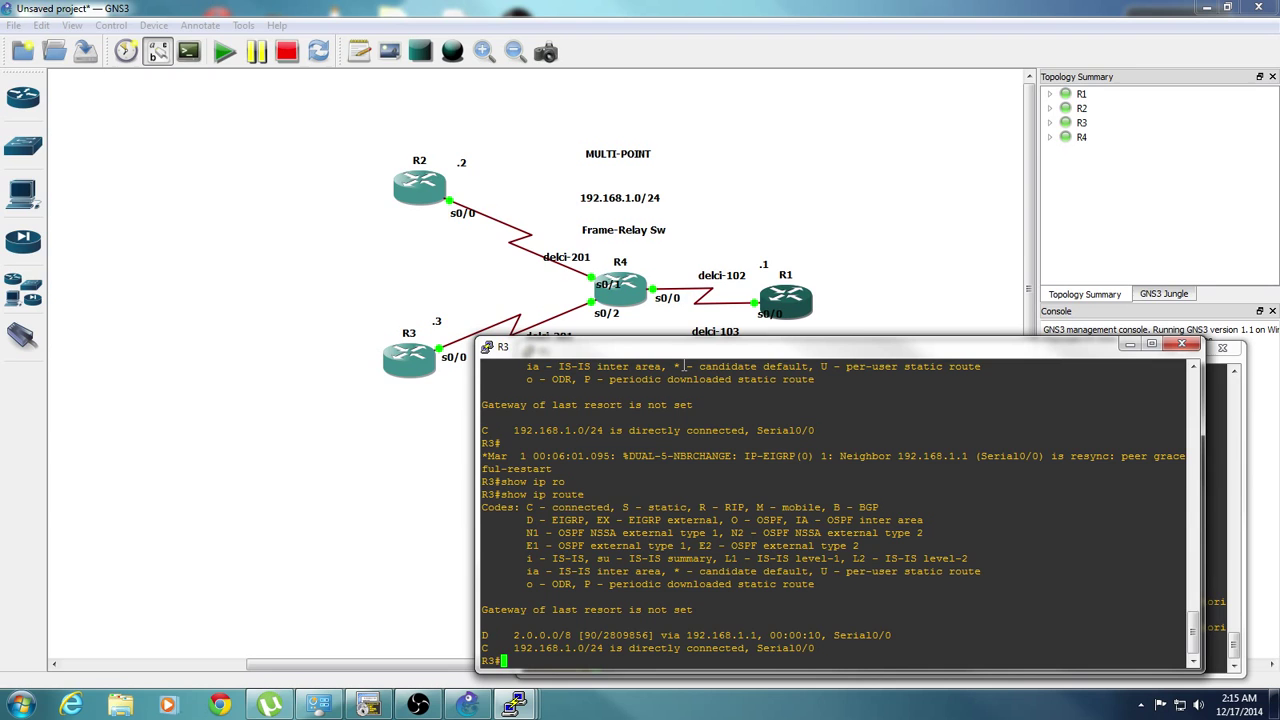
{"action": "type", "text": "ping 2.2.2.2"}
{"action": "key", "text": "Return"}
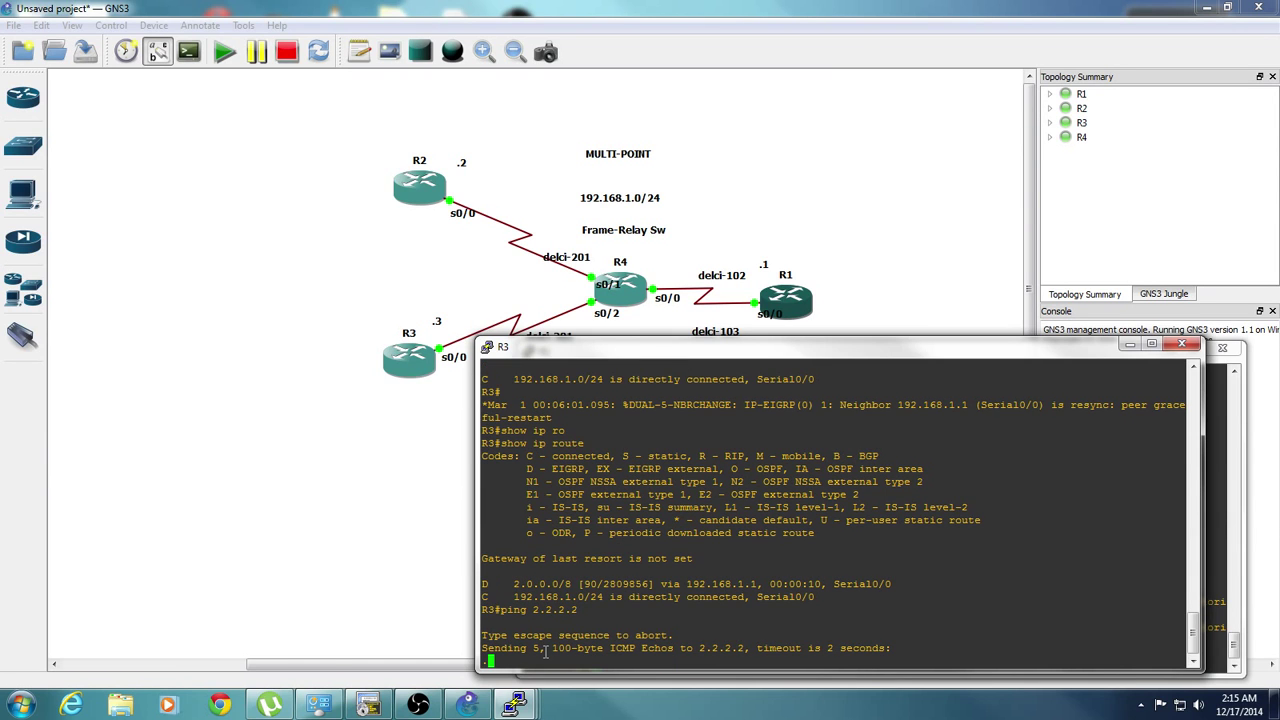
Step: Check R2's console for echo replies, then return to R3 to see the 0/5 ping result
{"action": "mouse_move", "coordinate": [530, 708]}
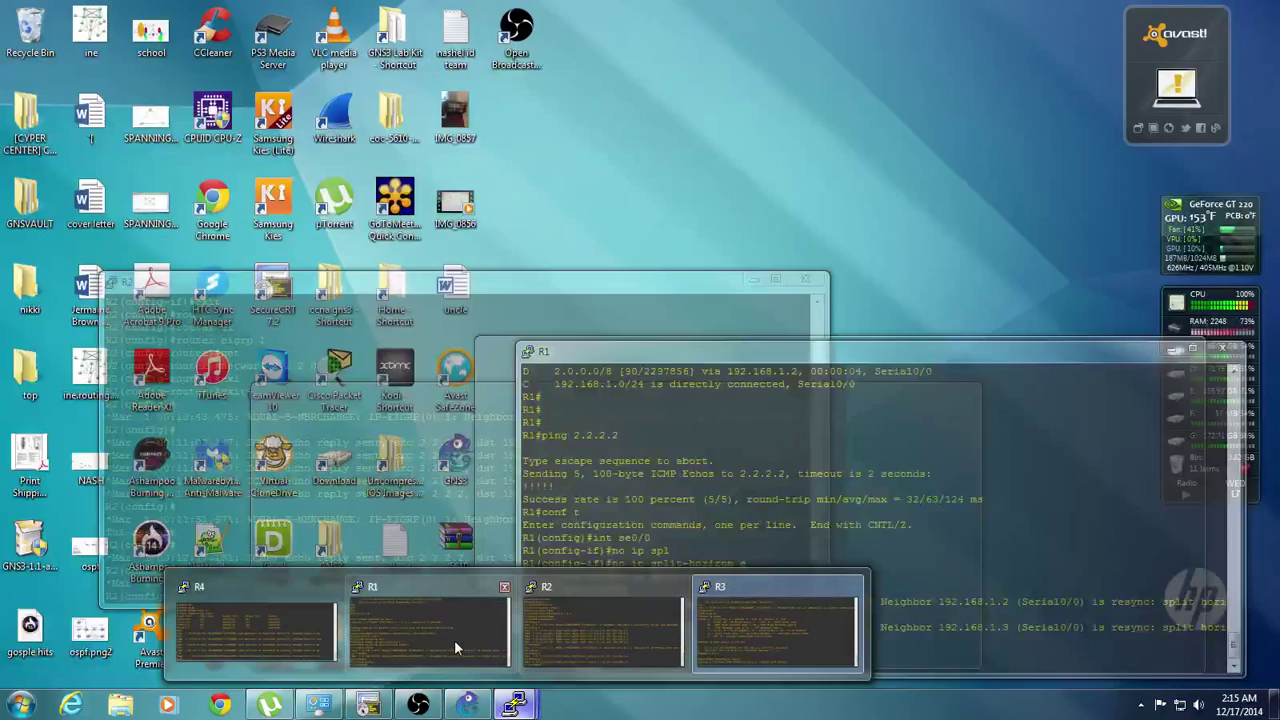
{"action": "left_click", "coordinate": [605, 630]}
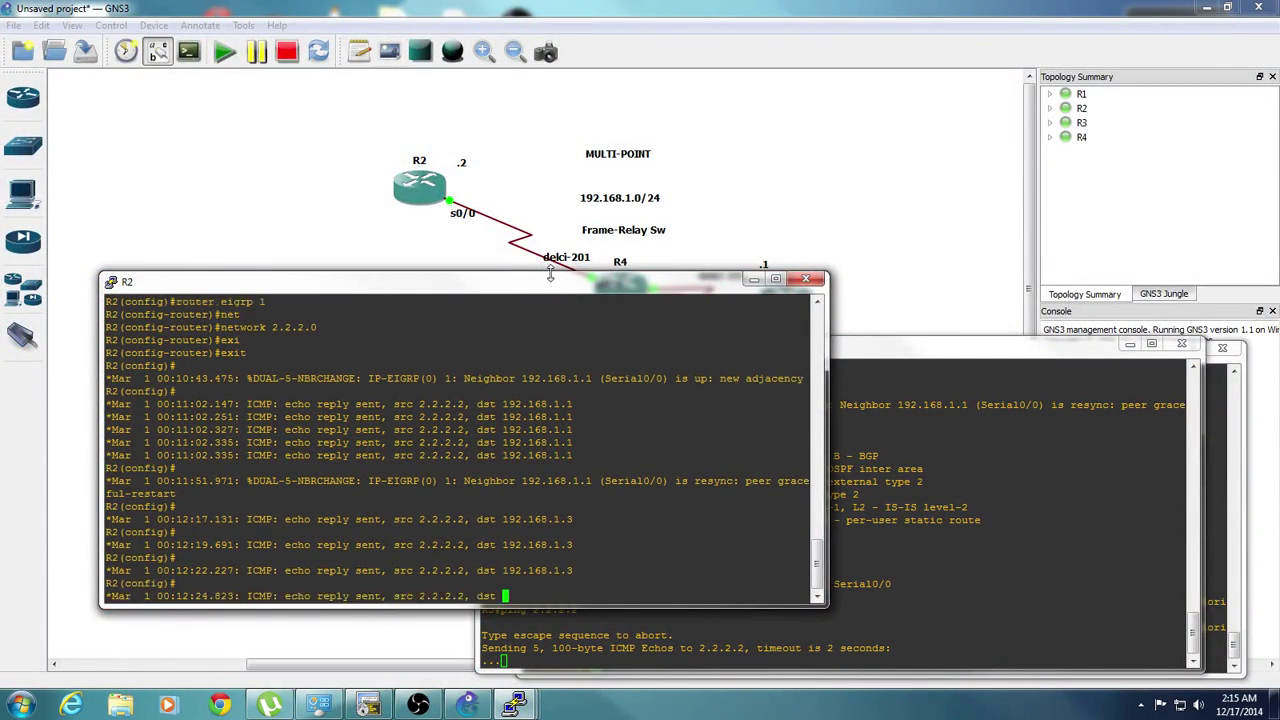
{"action": "left_click_drag", "start_coordinate": [548, 294], "coordinate": [548, 366]}
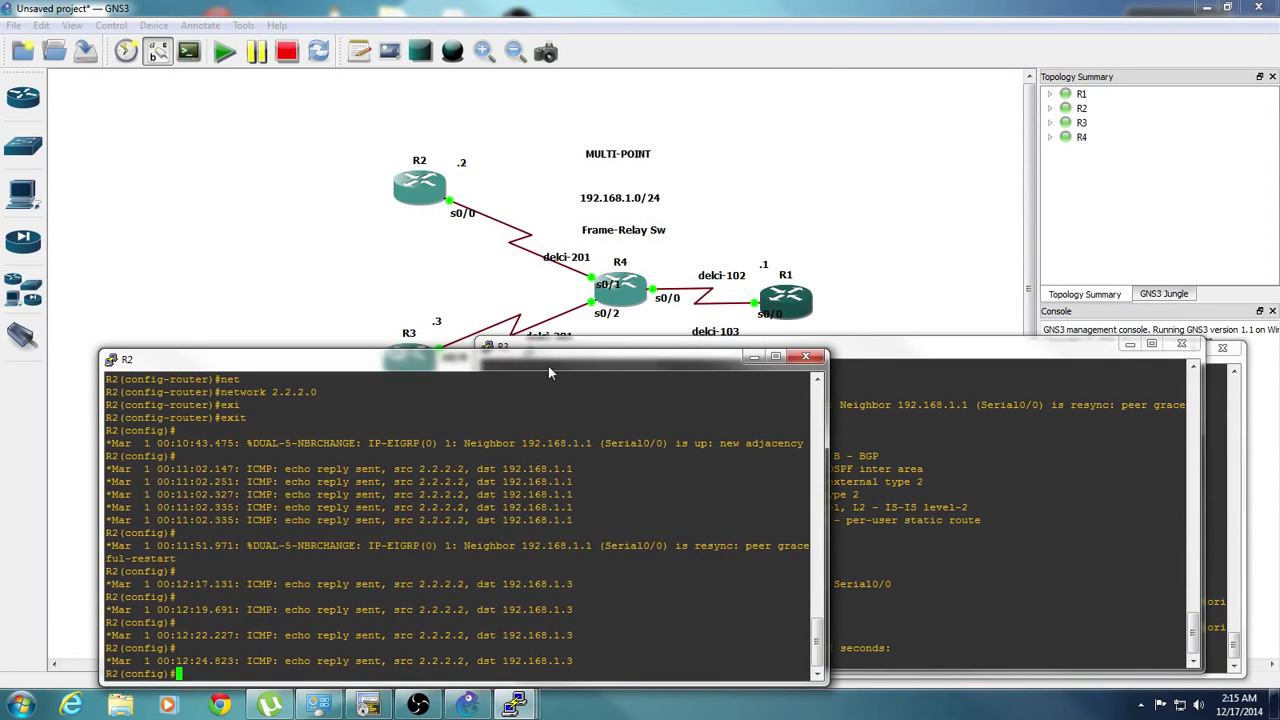
{"action": "left_click", "coordinate": [1040, 530]}
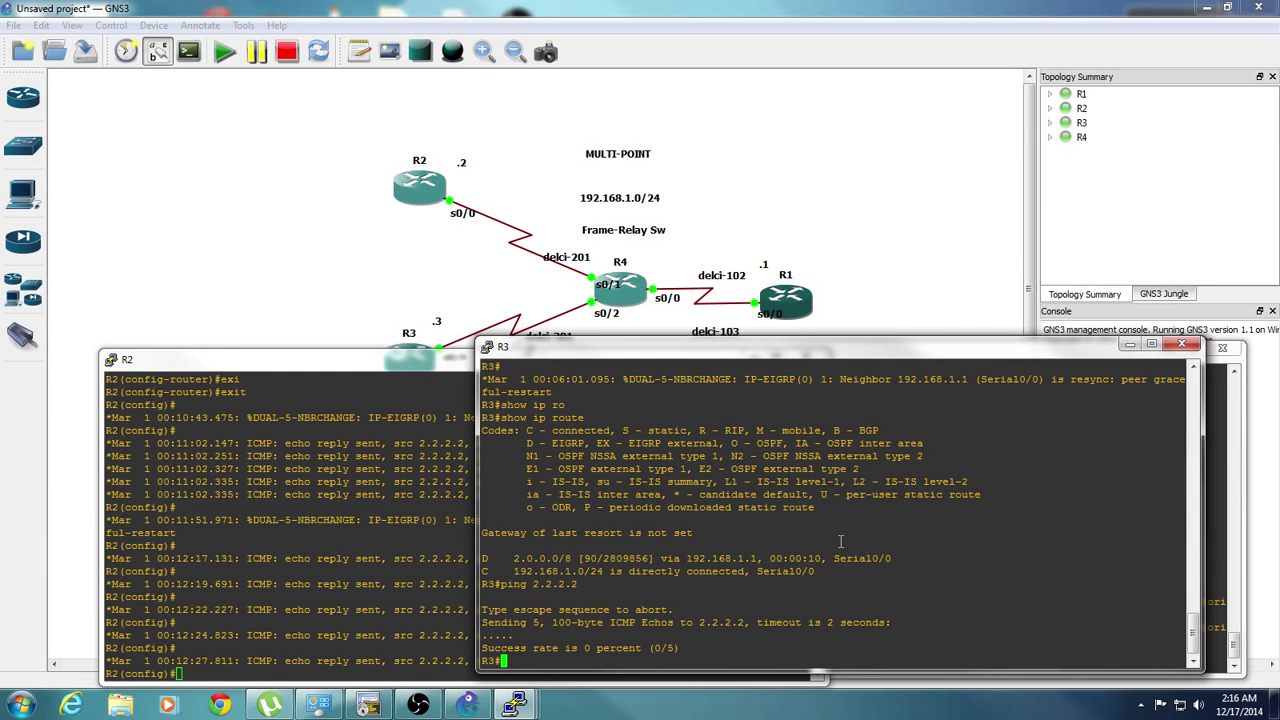
Step: On R3, enter global configuration and then interface Serial0/0 configuration
{"action": "type", "text": "conf t"}
{"action": "key", "text": "Return"}
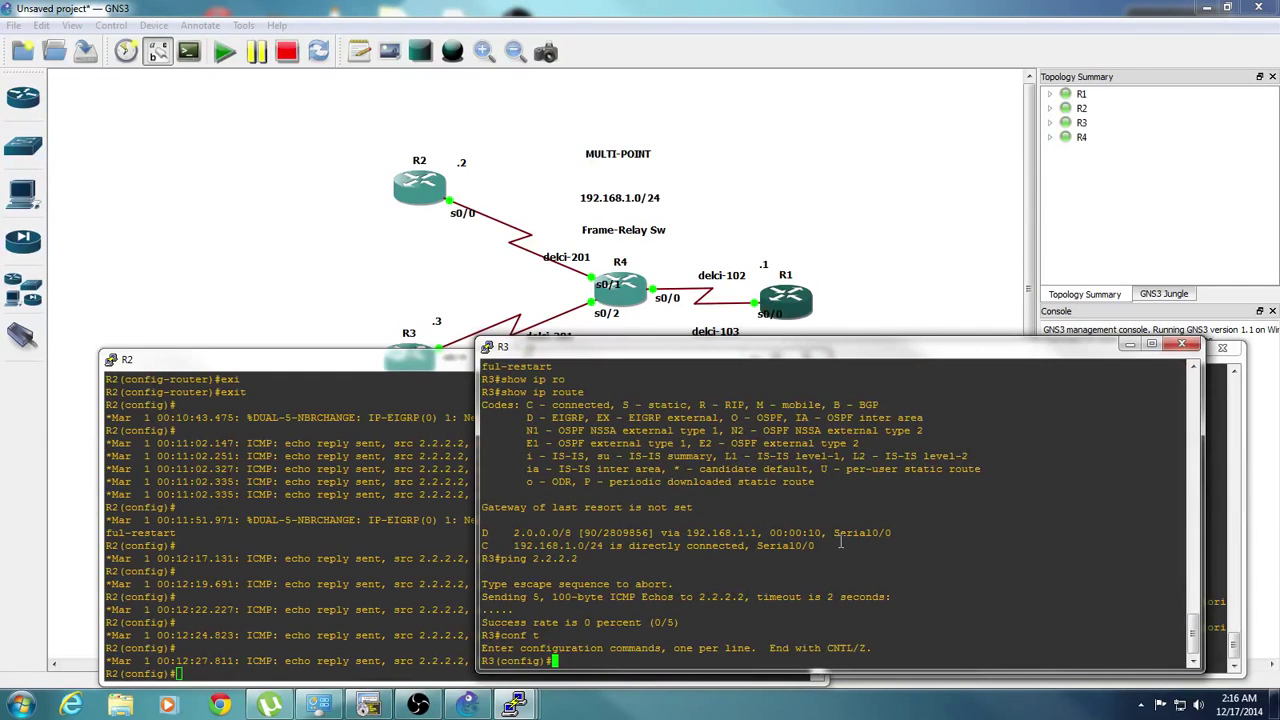
{"action": "type", "text": "int s"}
{"action": "type", "text": "e0/0"}
{"action": "key", "text": "Return"}
Step: Add 'frame-relay map ip 192.168.1.2 301' on R3's Serial0/0 and exit to global configuration
{"action": "type", "text": "fig-if)#f"}
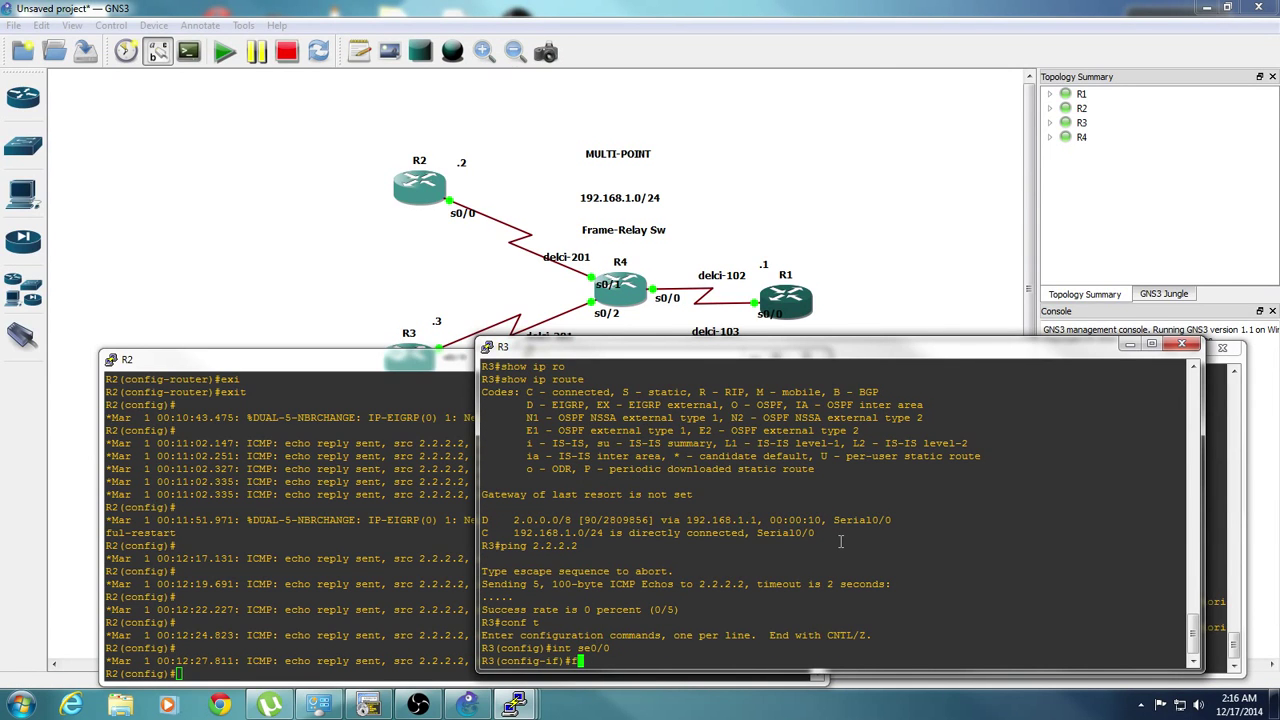
{"action": "type", "text": "ram"}
{"action": "key", "text": "Tab"}
{"action": "type", "text": "m"}
{"action": "key", "text": "Tab"}
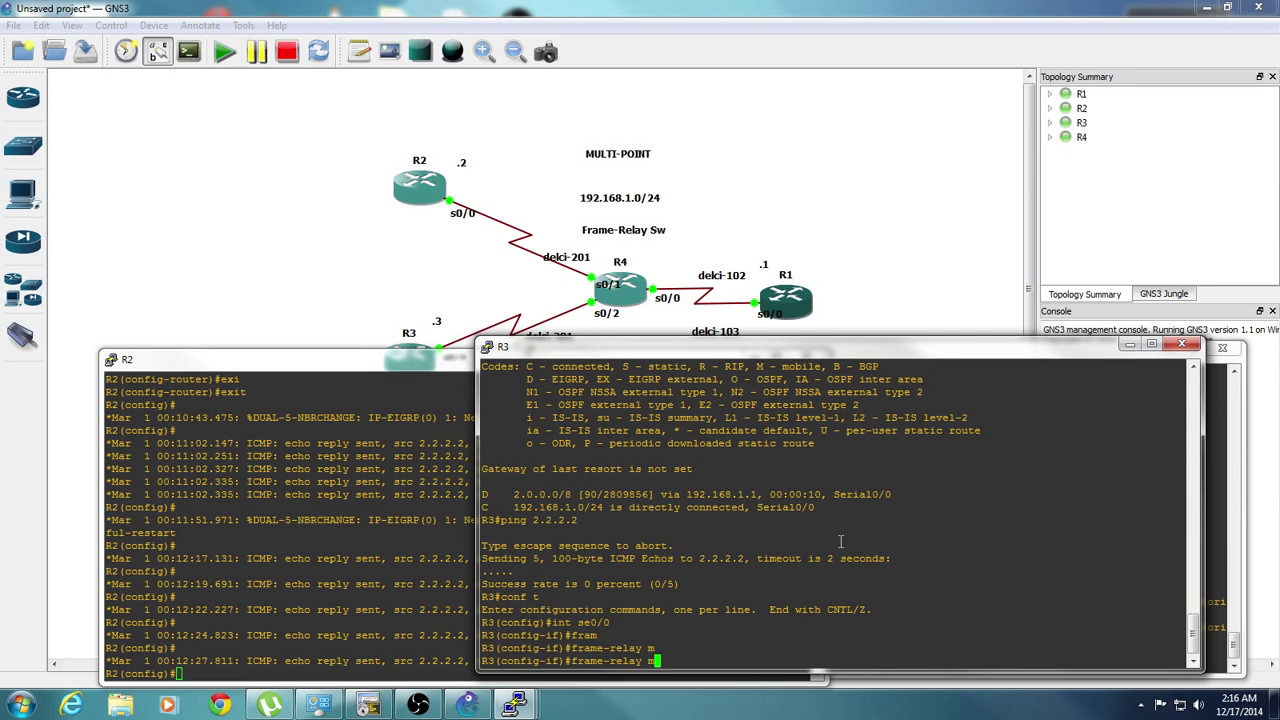
{"action": "type", "text": "a"}
{"action": "key", "text": "Tab"}
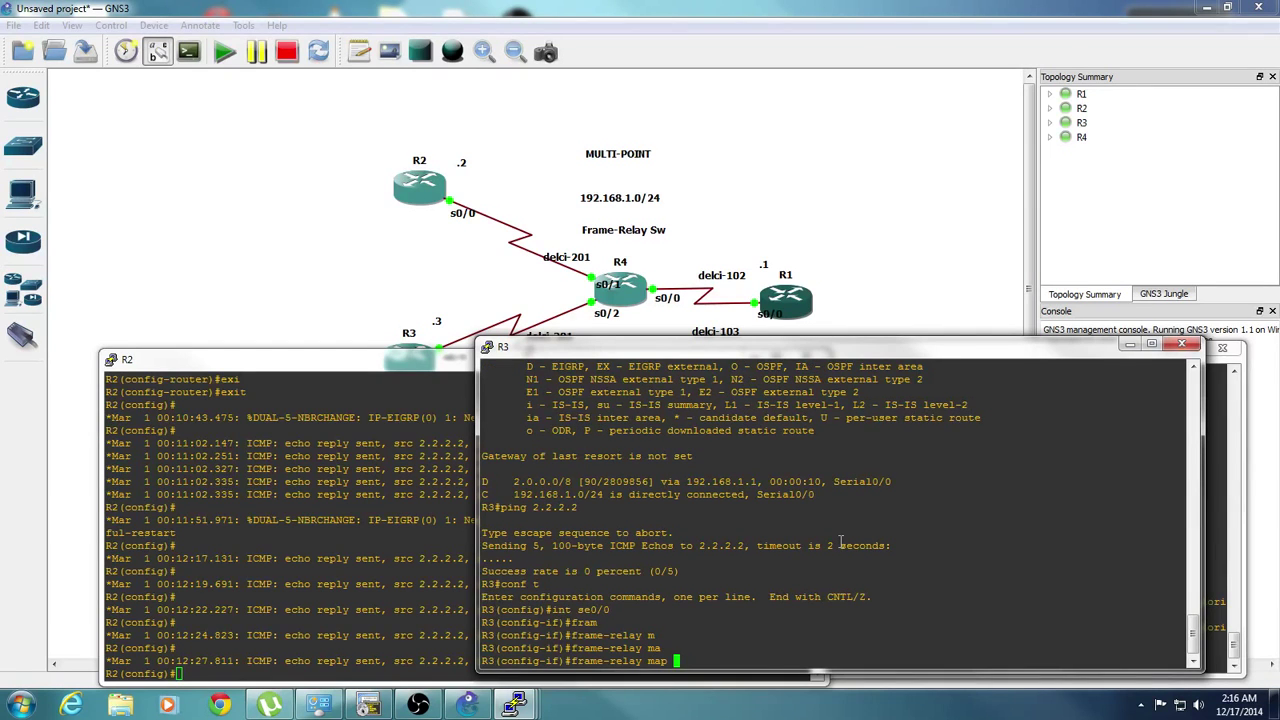
{"action": "type", "text": "ip 192.168.1.2 301"}
{"action": "key", "text": "Return"}
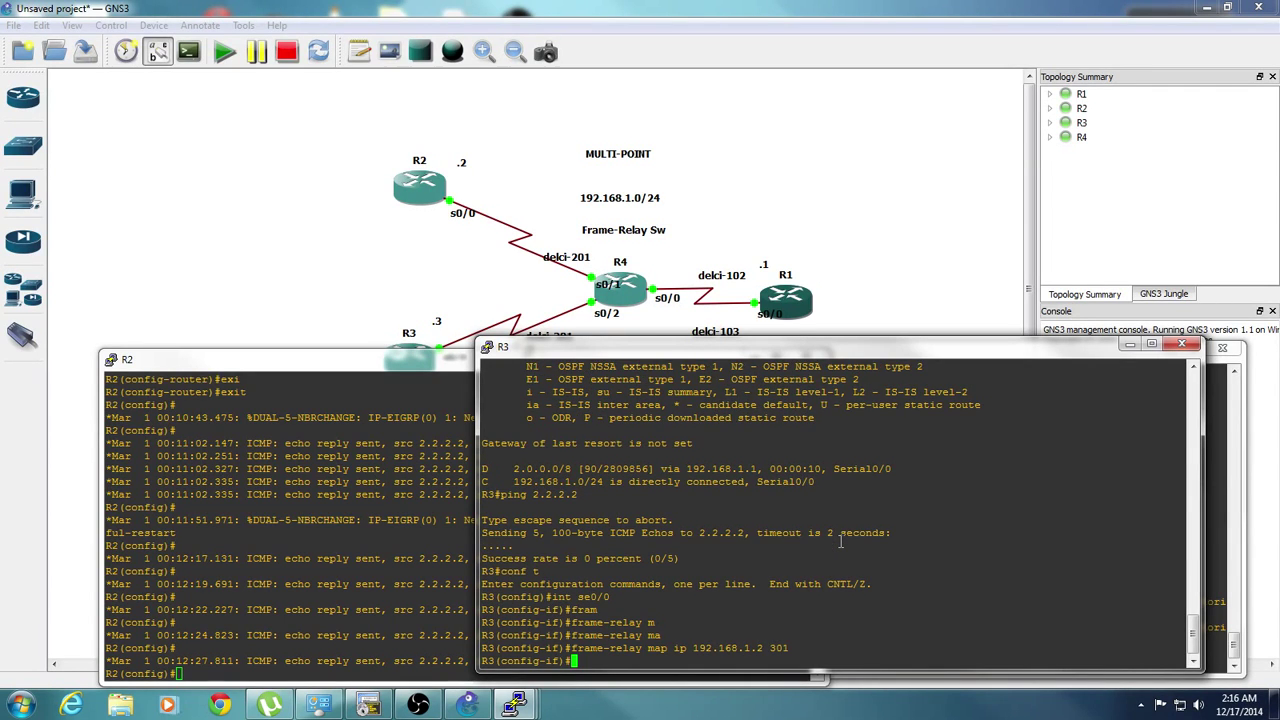
{"action": "type", "text": "exi"}
{"action": "key", "text": "Tab"}
{"action": "key", "text": "Return"}
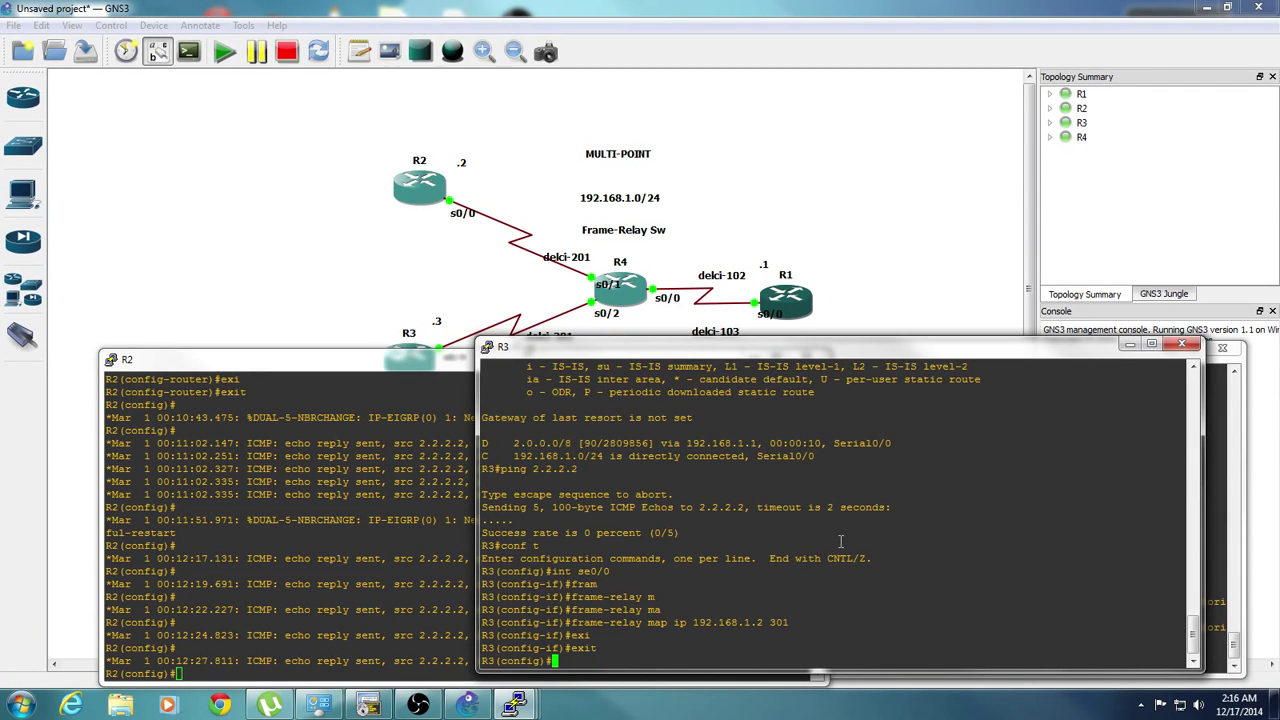
Step: On R2's console, enter configuration of interface Serial0/0
{"action": "left_click", "coordinate": [434, 541]}
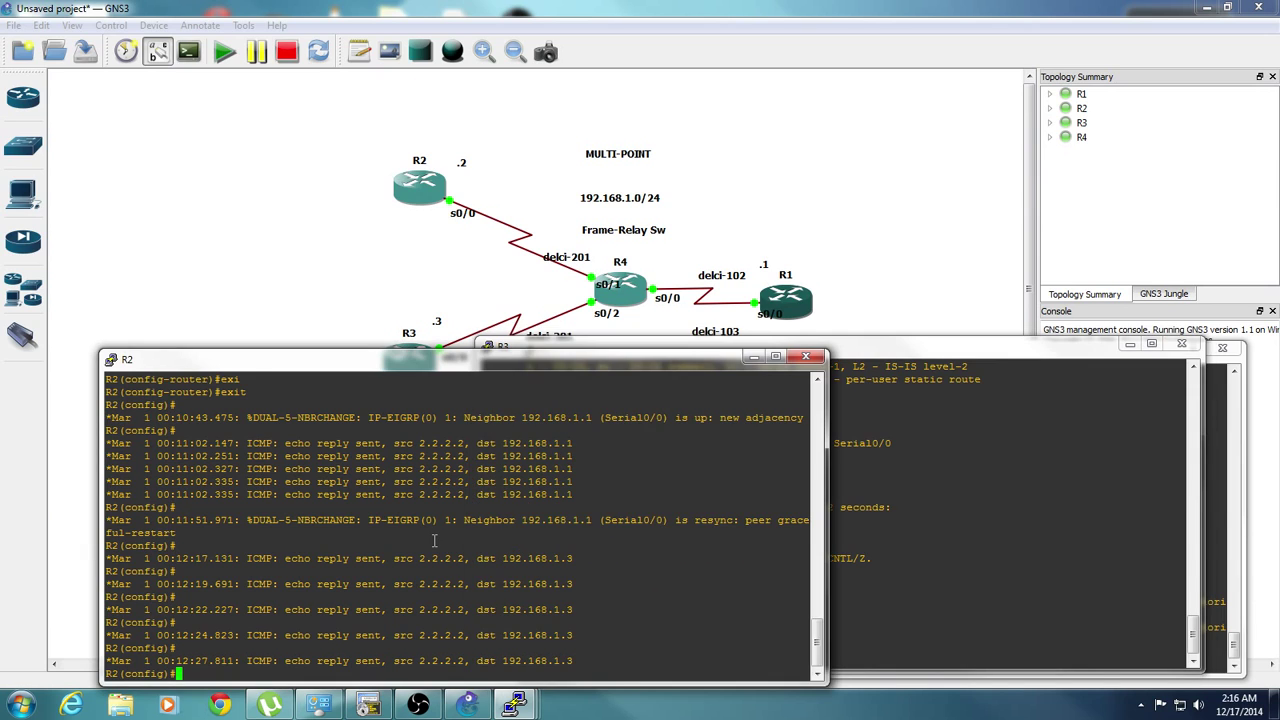
{"action": "type", "text": "int se0/0"}
{"action": "key", "text": "Return"}
Step: Add 'frame-relay map ip 192.168.1.3 201' on R2's Serial0/0 and exit to global configuration
{"action": "type", "text": "fram"}
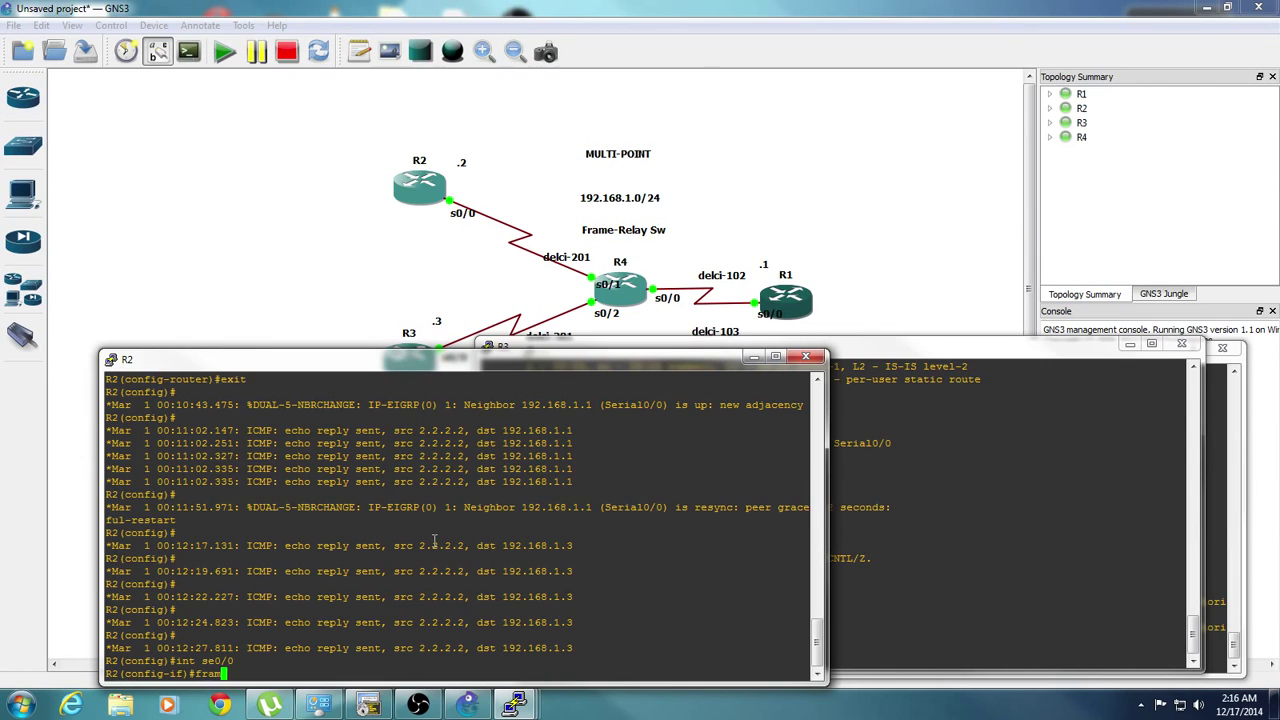
{"action": "key", "text": "Tab"}
{"action": "type", "text": "m"}
{"action": "key", "text": "Tab"}
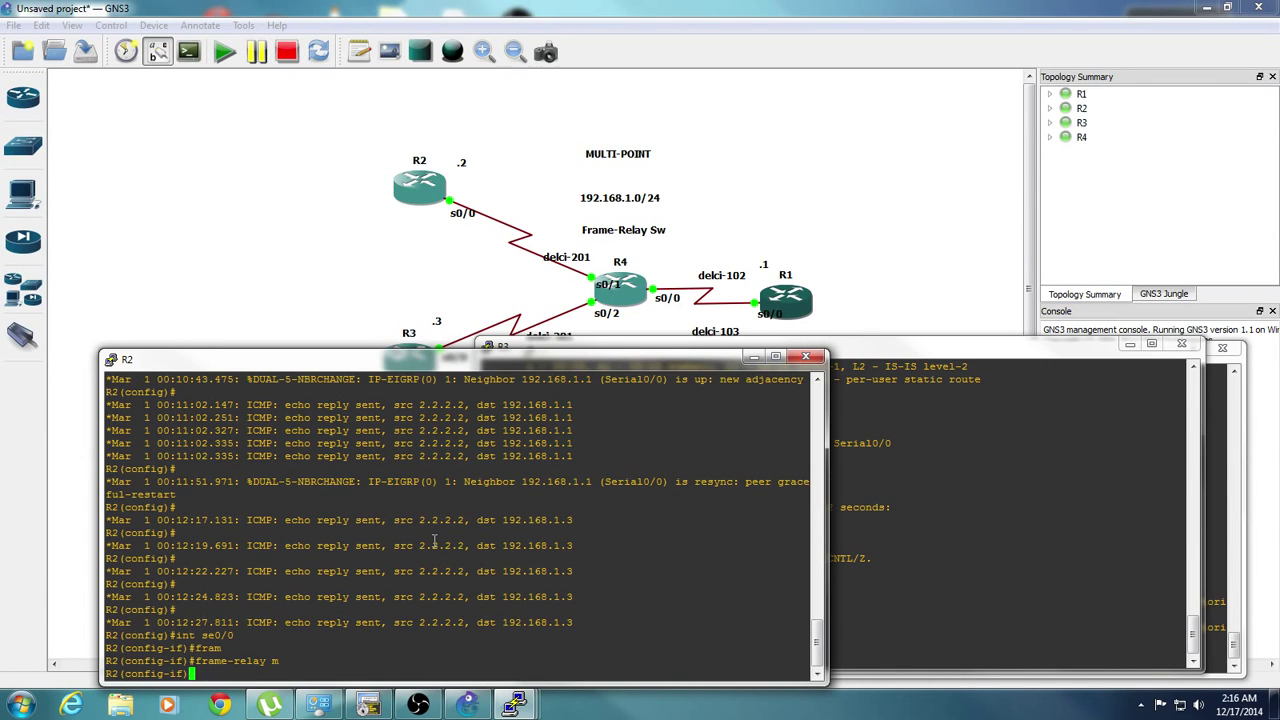
{"action": "type", "text": "ame-relay m"}
{"action": "key", "text": "Tab"}
{"action": "type", "text": "i"}
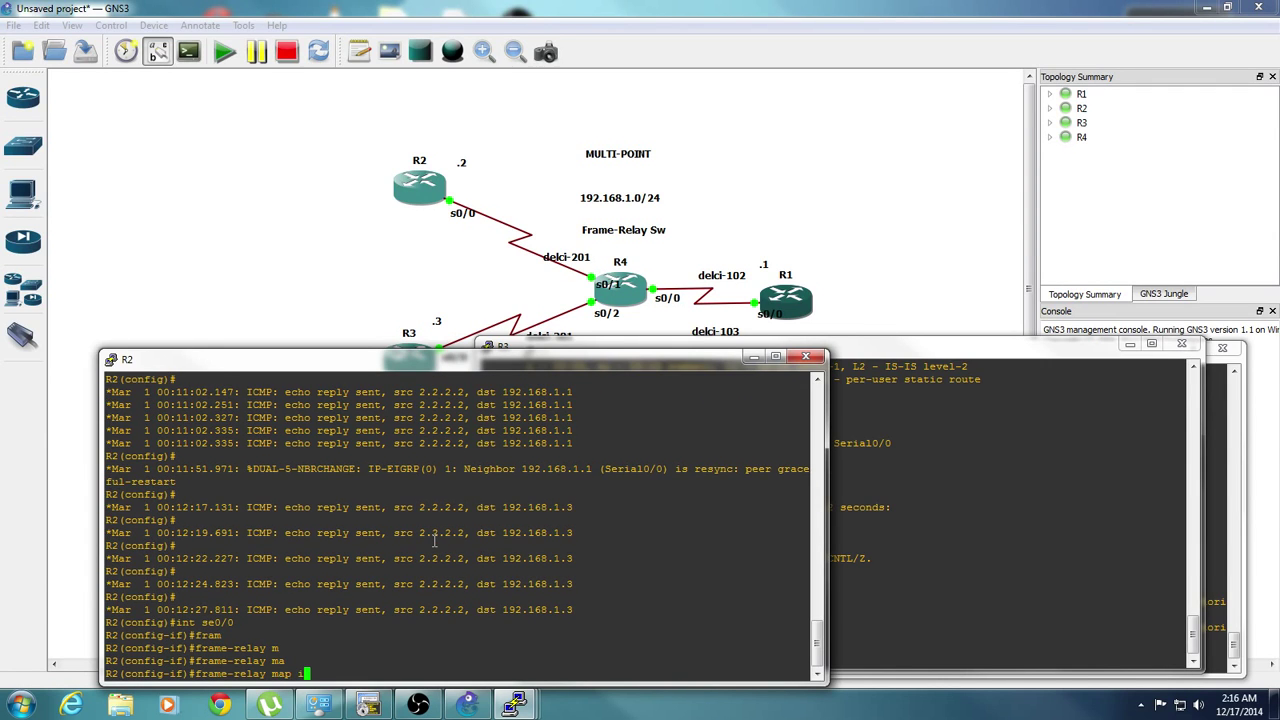
{"action": "key", "text": "Tab"}
{"action": "type", "text": "p"}
{"action": "key", "text": "Tab"}
{"action": "type", "text": "192.168."}
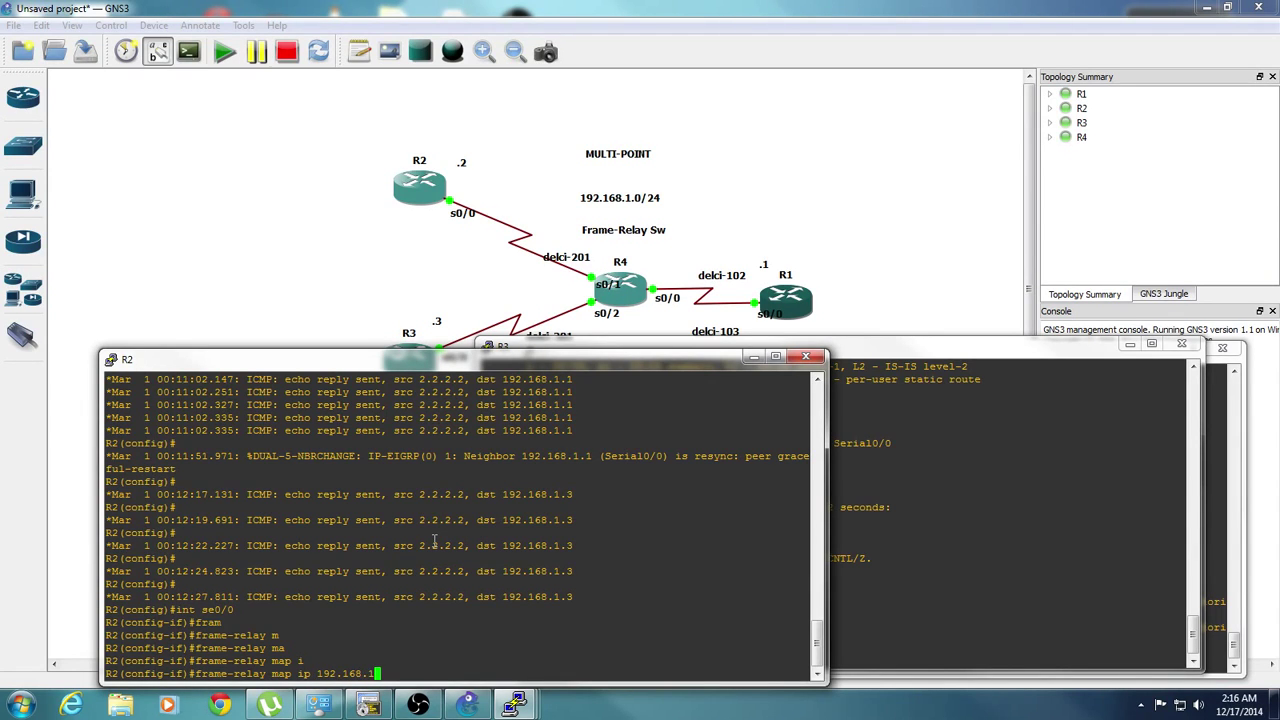
{"action": "type", "text": "1.3 201"}
{"action": "key", "text": "Return"}
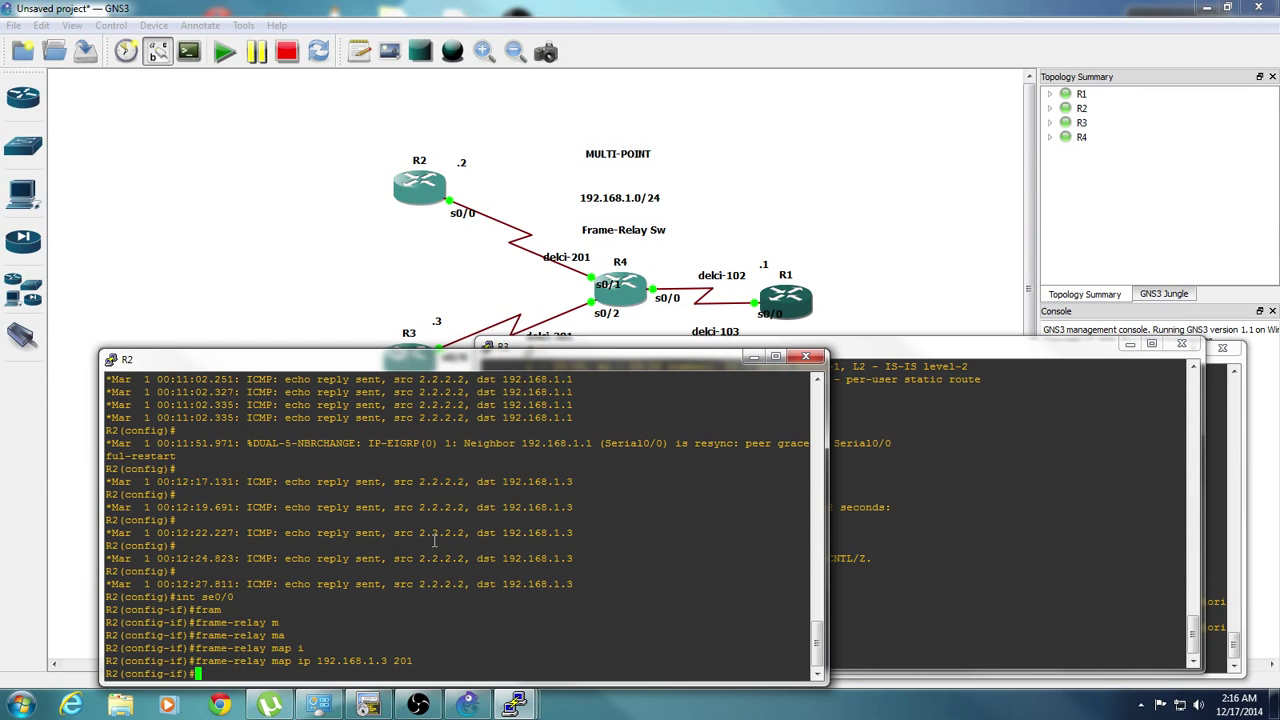
{"action": "type", "text": "exi"}
{"action": "key", "text": "Tab"}
{"action": "key", "text": "Return"}
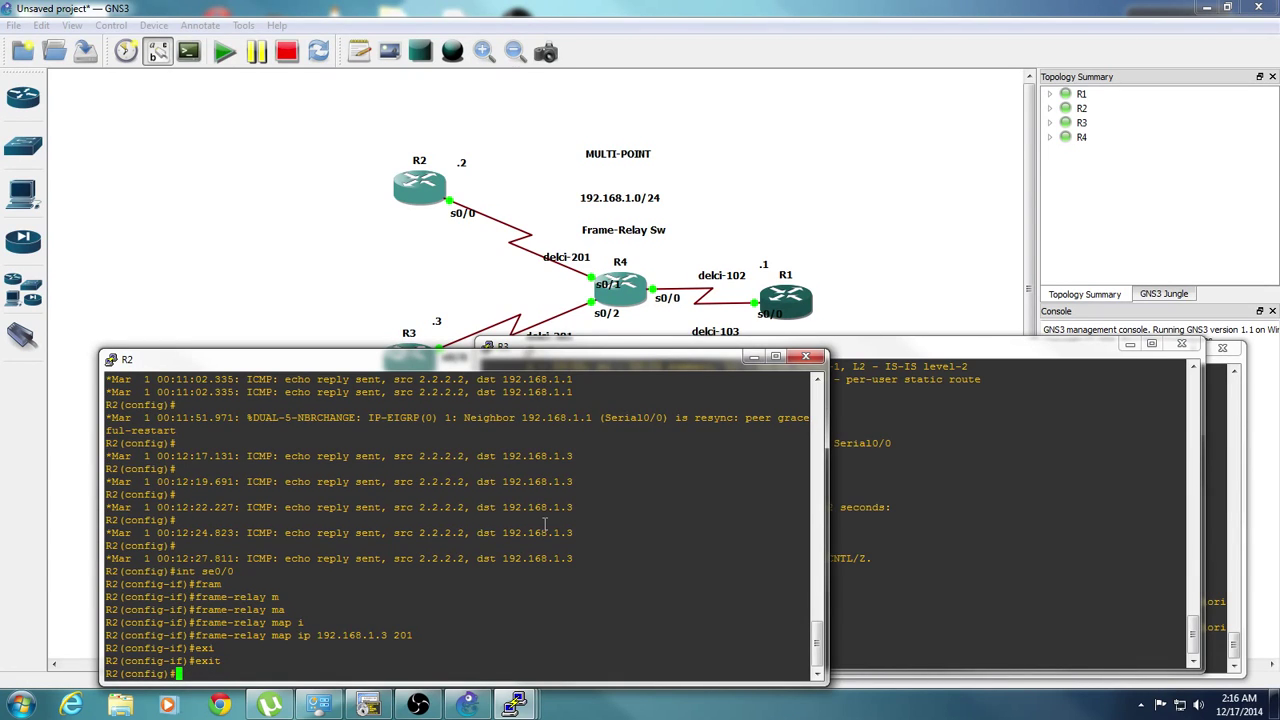
Step: Leave configuration mode on R3 and ping 192.168.1.2 successfully
{"action": "key", "text": "alt+Tab"}
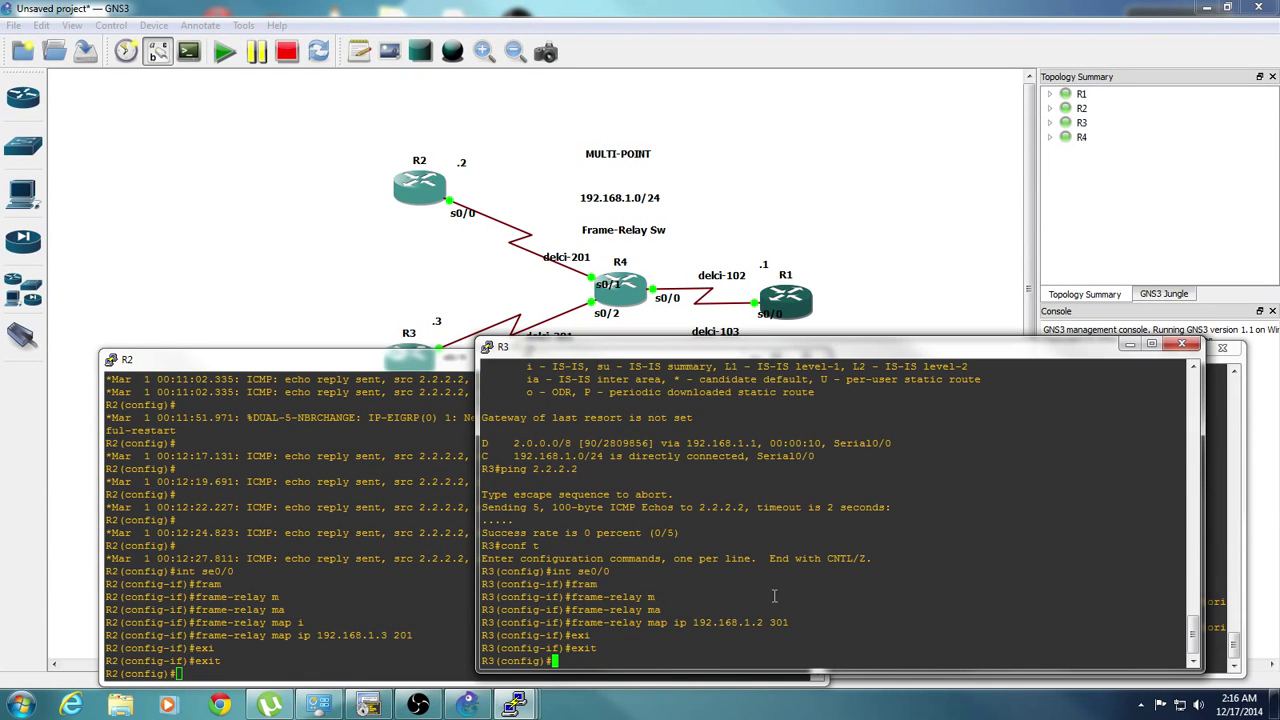
{"action": "type", "text": "exi"}
{"action": "key", "text": "Tab"}
{"action": "key", "text": "Return"}
{"action": "type", "text": "ping "}
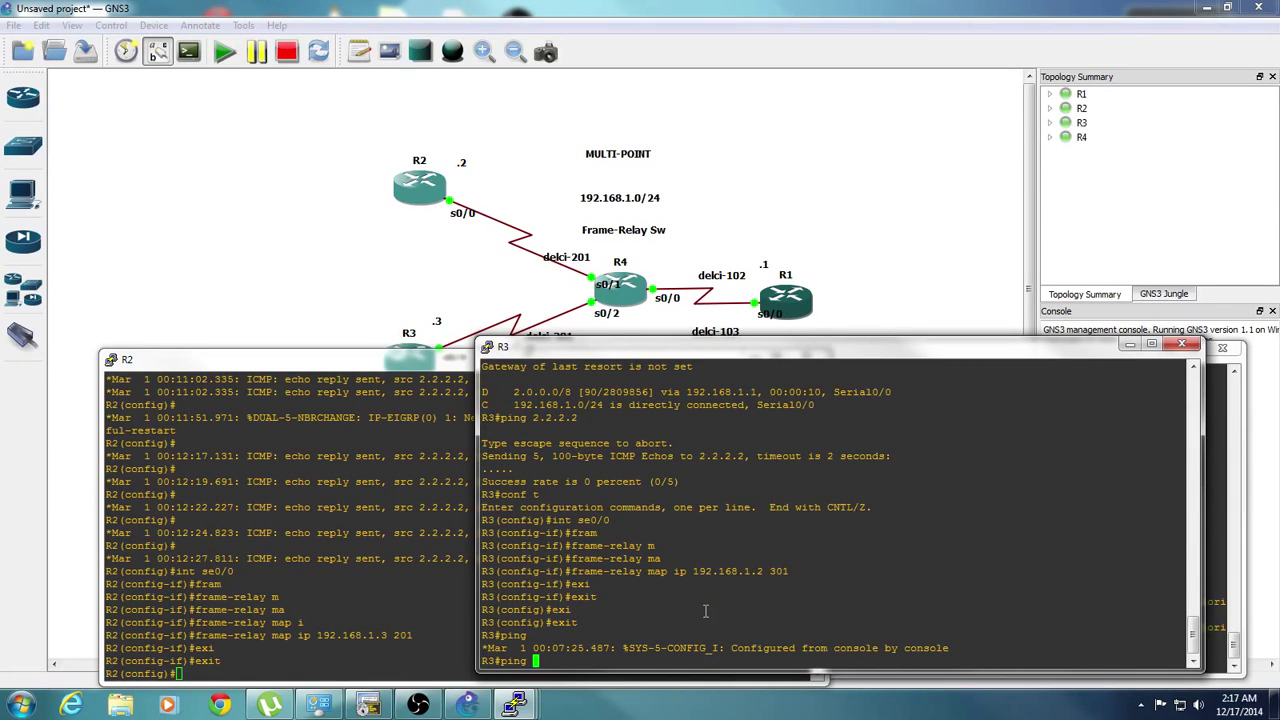
{"action": "type", "text": "192.168.1.2"}
{"action": "key", "text": "Return"}
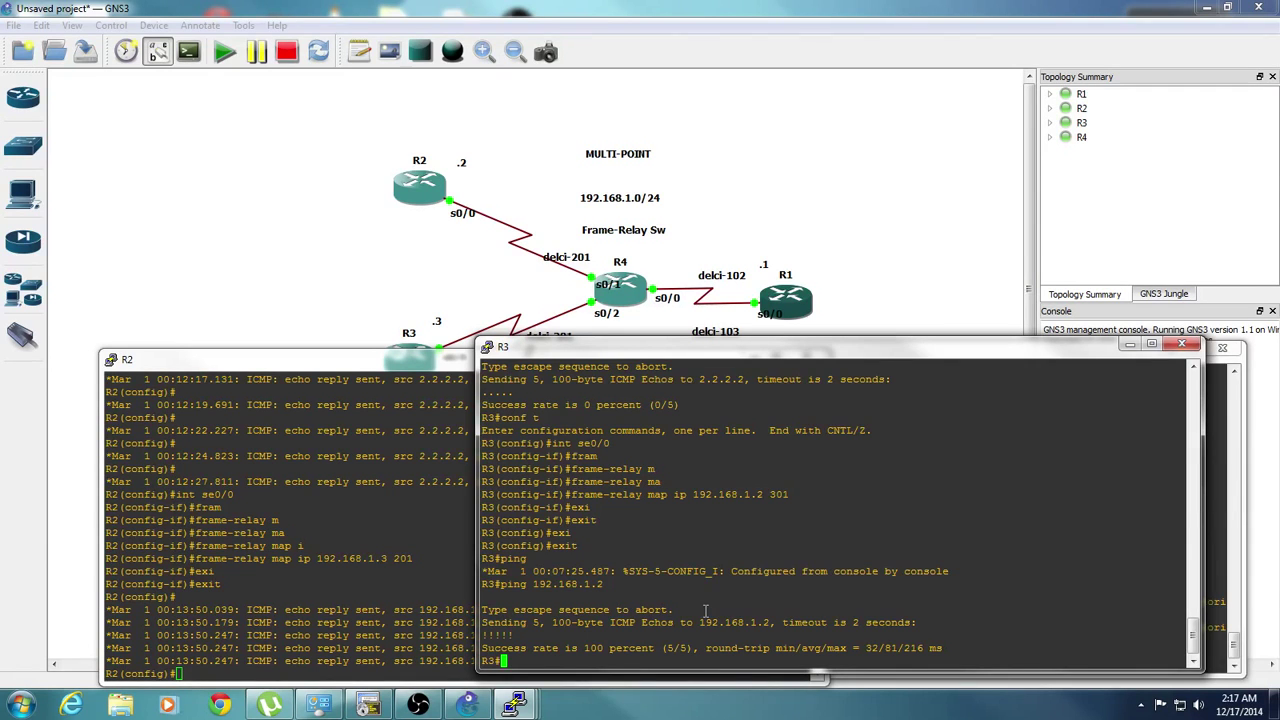
Step: Edit the recalled ping to target 2.2.2.2 and run it from R3
{"action": "key", "text": "Up"}
{"action": "key", "text": "BackSpace"}
{"action": "key", "text": "BackSpace"}
{"action": "key", "text": "BackSpace"}
{"action": "key", "text": "BackSpace"}
{"action": "key", "text": "BackSpace"}
{"action": "key", "text": "BackSpace"}
{"action": "key", "text": "BackSpace"}
{"action": "key", "text": "BackSpace"}
{"action": "key", "text": "BackSpace"}
{"action": "key", "text": "BackSpace"}
{"action": "key", "text": "BackSpace"}
{"action": "type", "text": "2.2.2.2"}
{"action": "key", "text": "Return"}
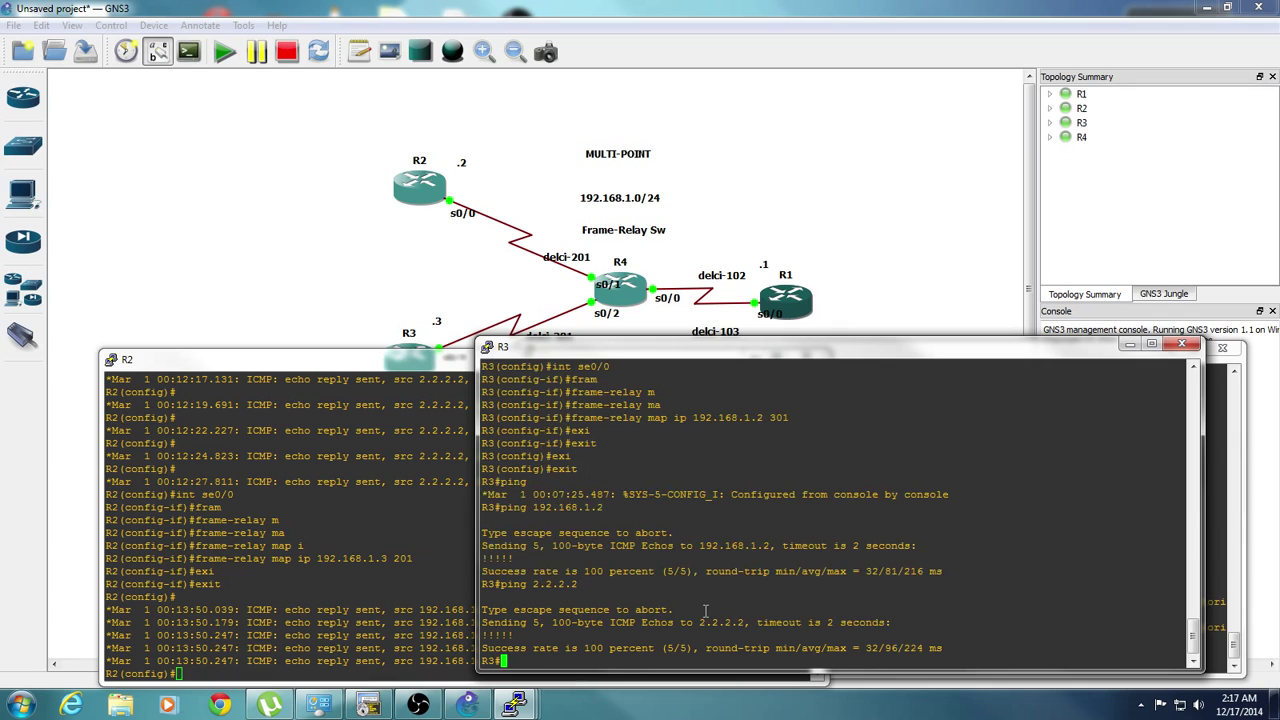